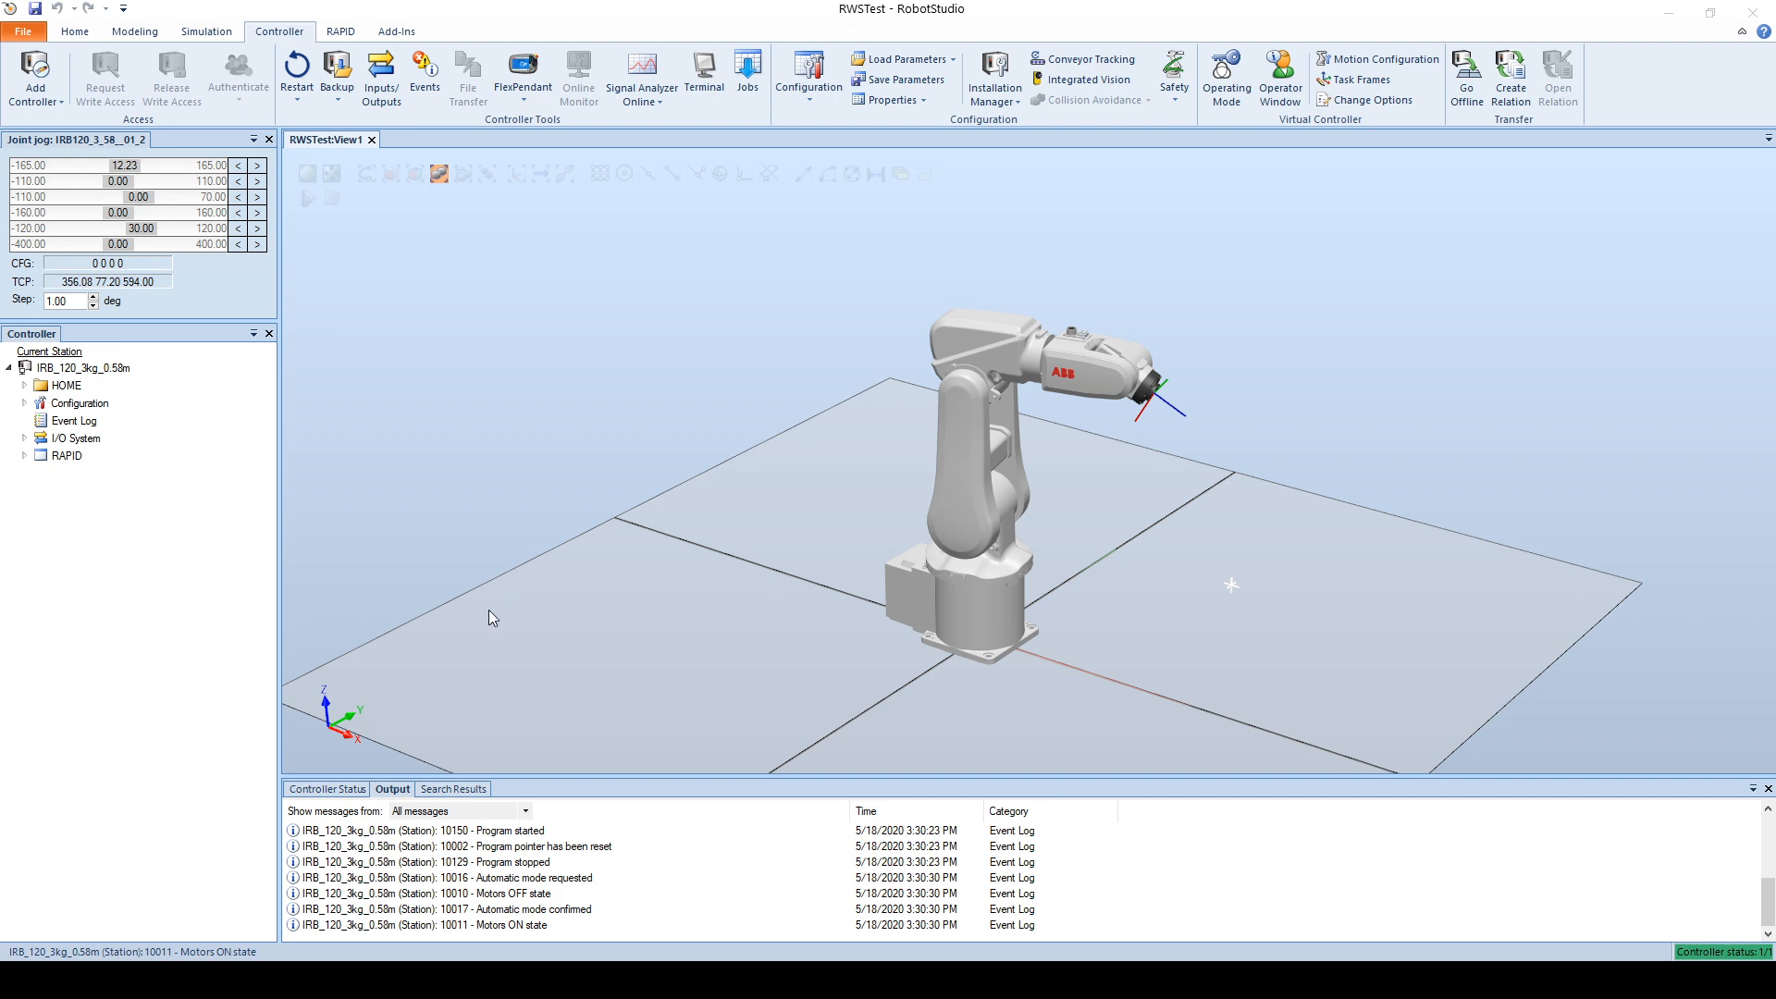
Step: Switch to Chrome and select the sample curl call on the Request RMMP page of the Robot Web Services manual
{"action": "left_click", "coordinate": [226, 881]}
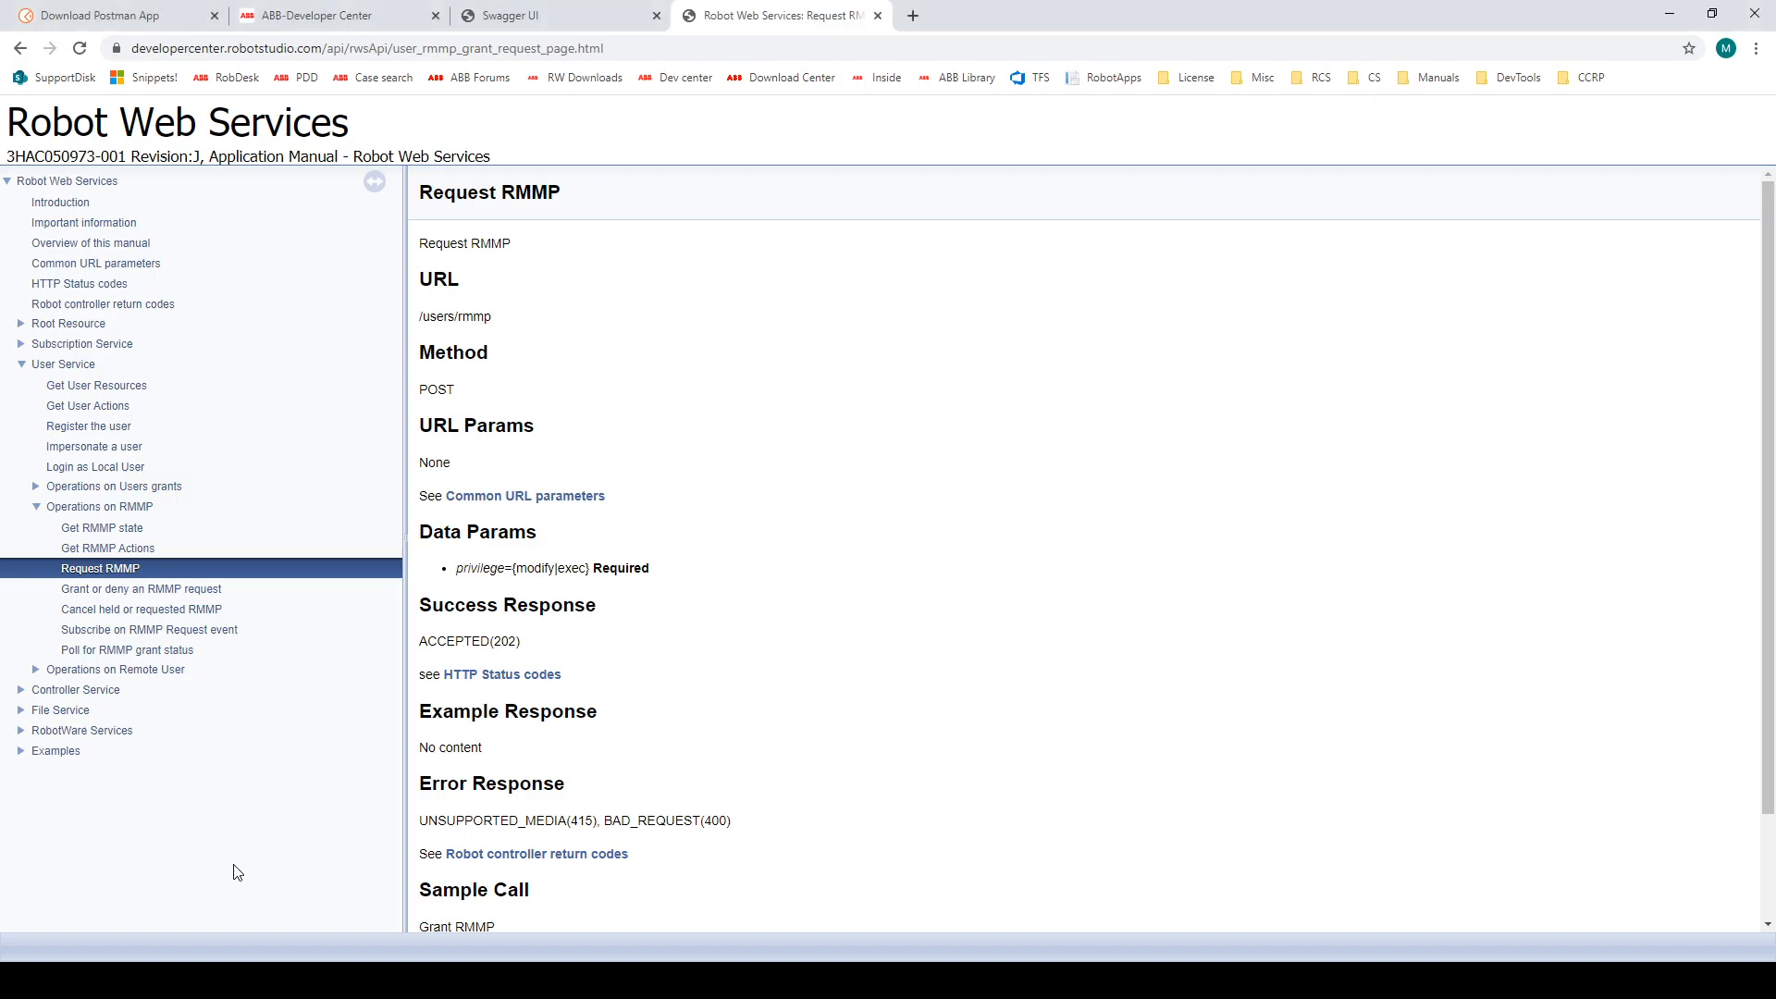
{"action": "left_click", "coordinate": [360, 26]}
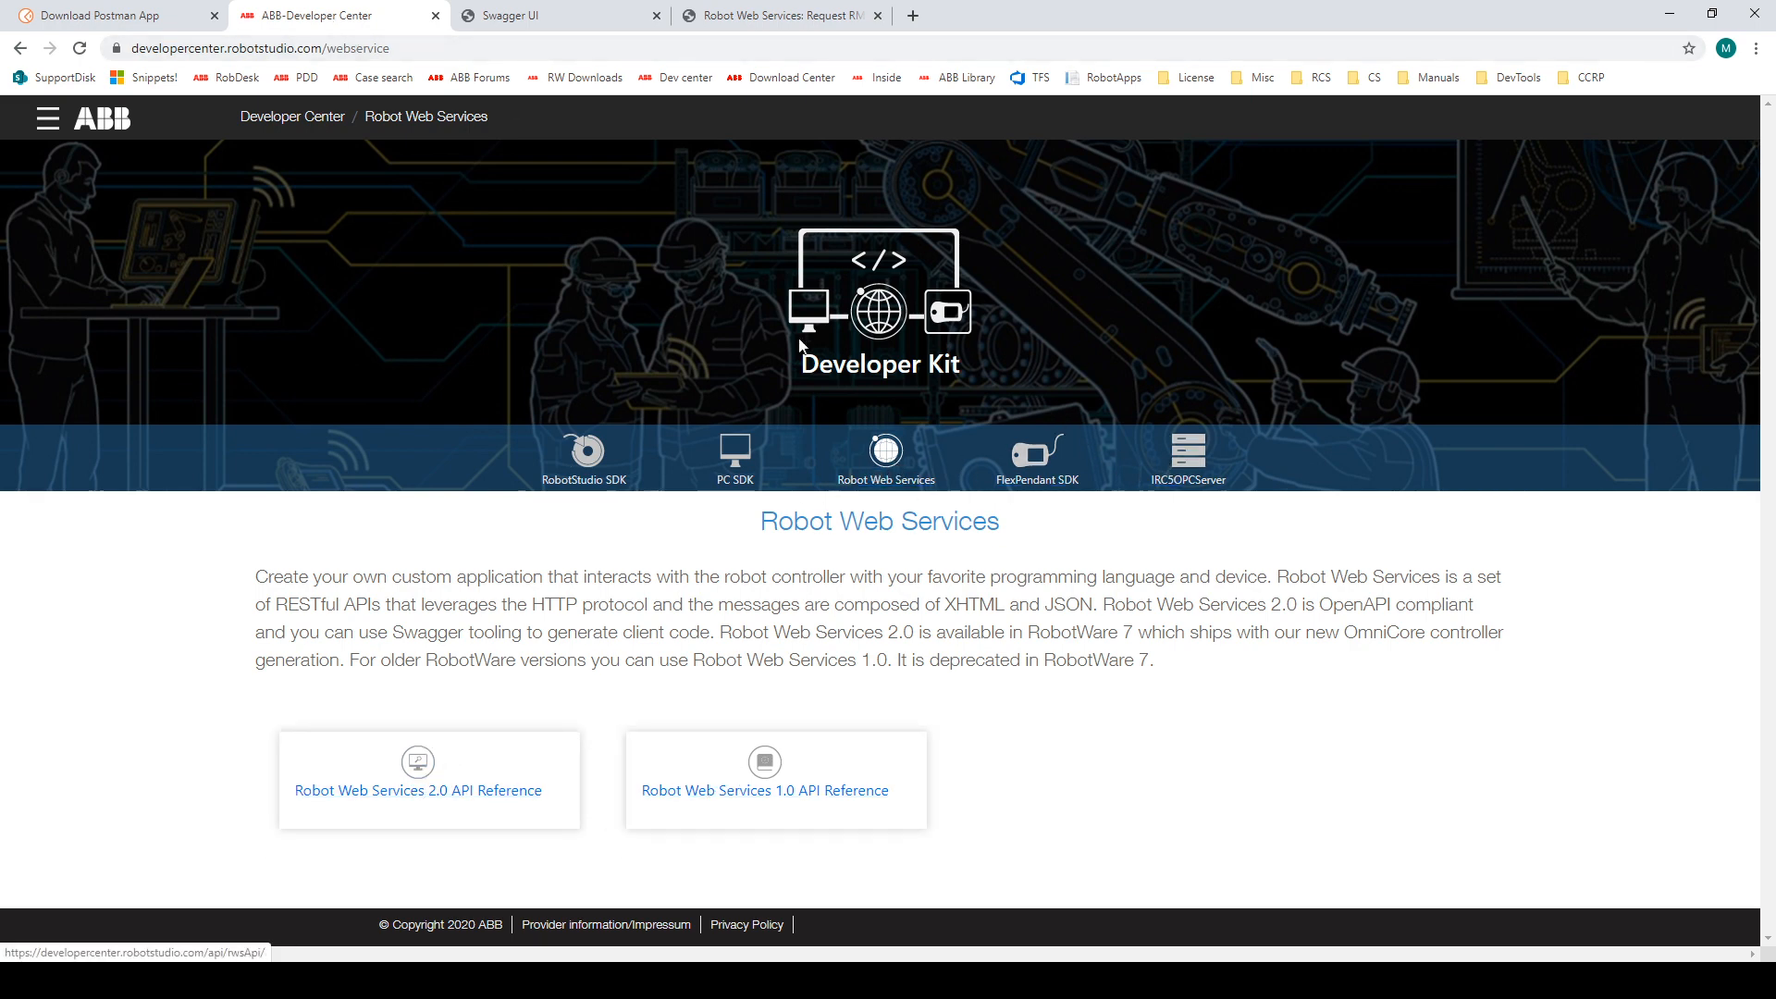
{"action": "left_click", "coordinate": [518, 15]}
{"action": "left_click", "coordinate": [750, 16]}
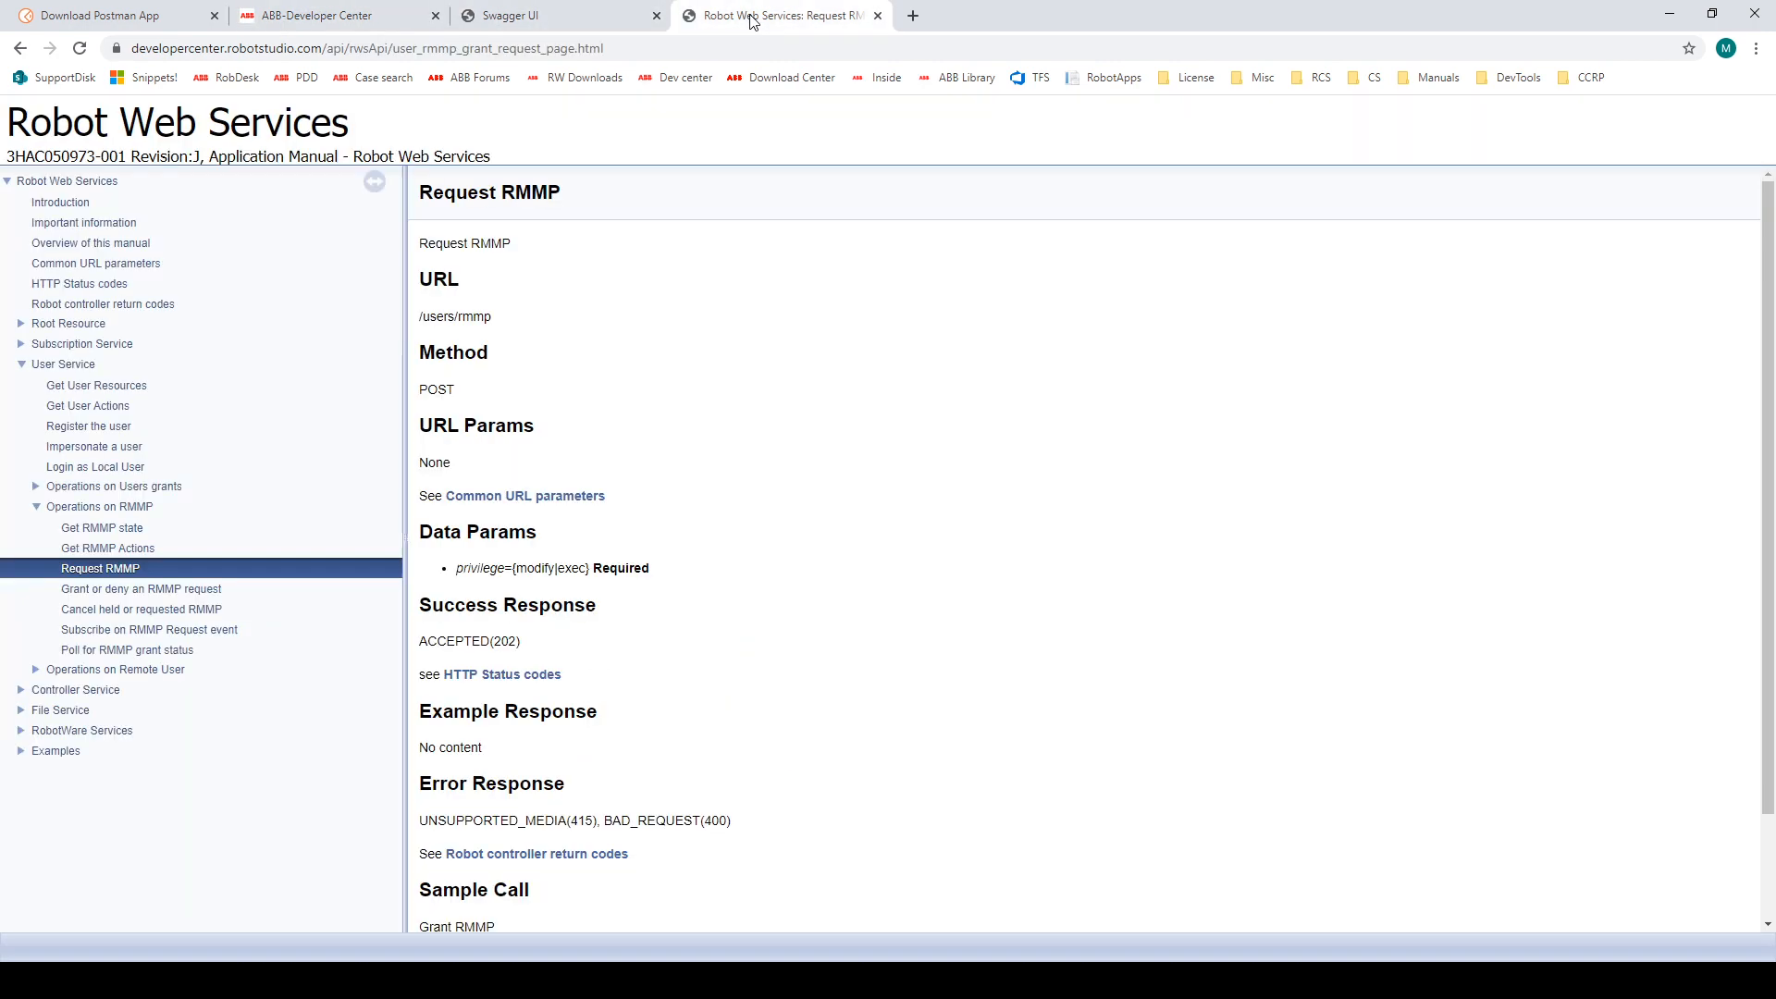
{"action": "scroll", "coordinate": [1006, 440], "scroll_direction": "down", "scroll_amount": 3}
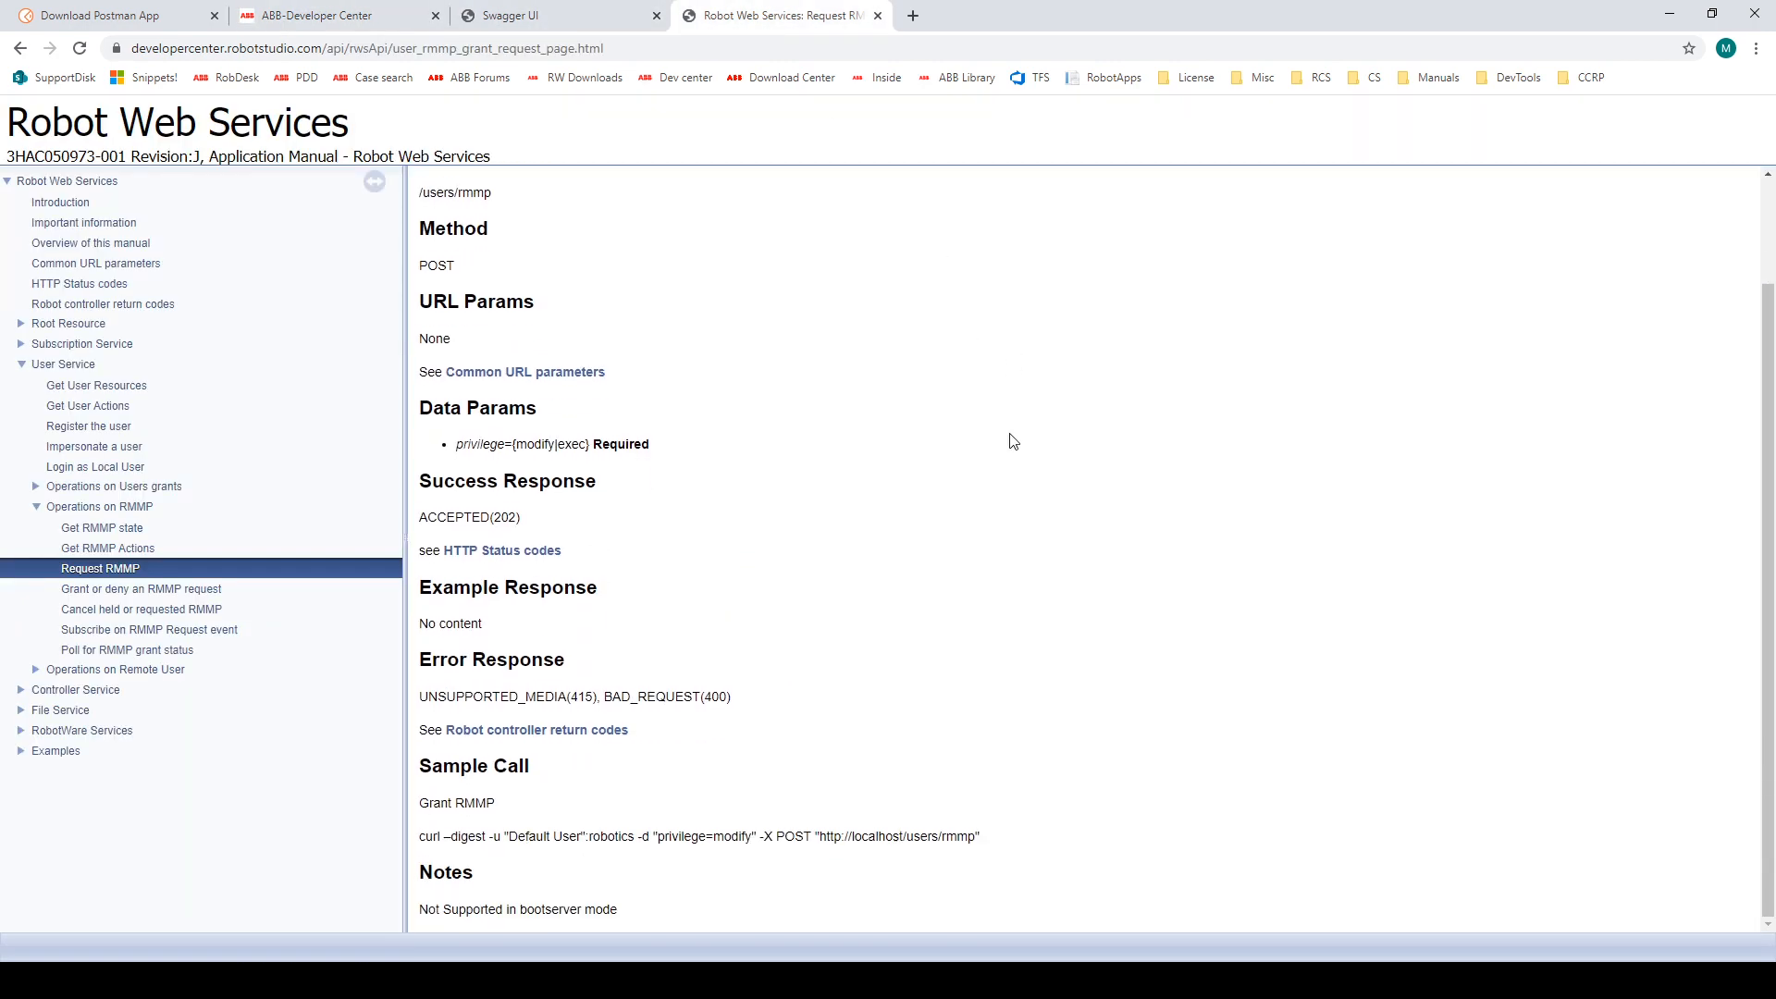
{"action": "left_click_drag", "start_coordinate": [981, 837], "coordinate": [422, 839]}
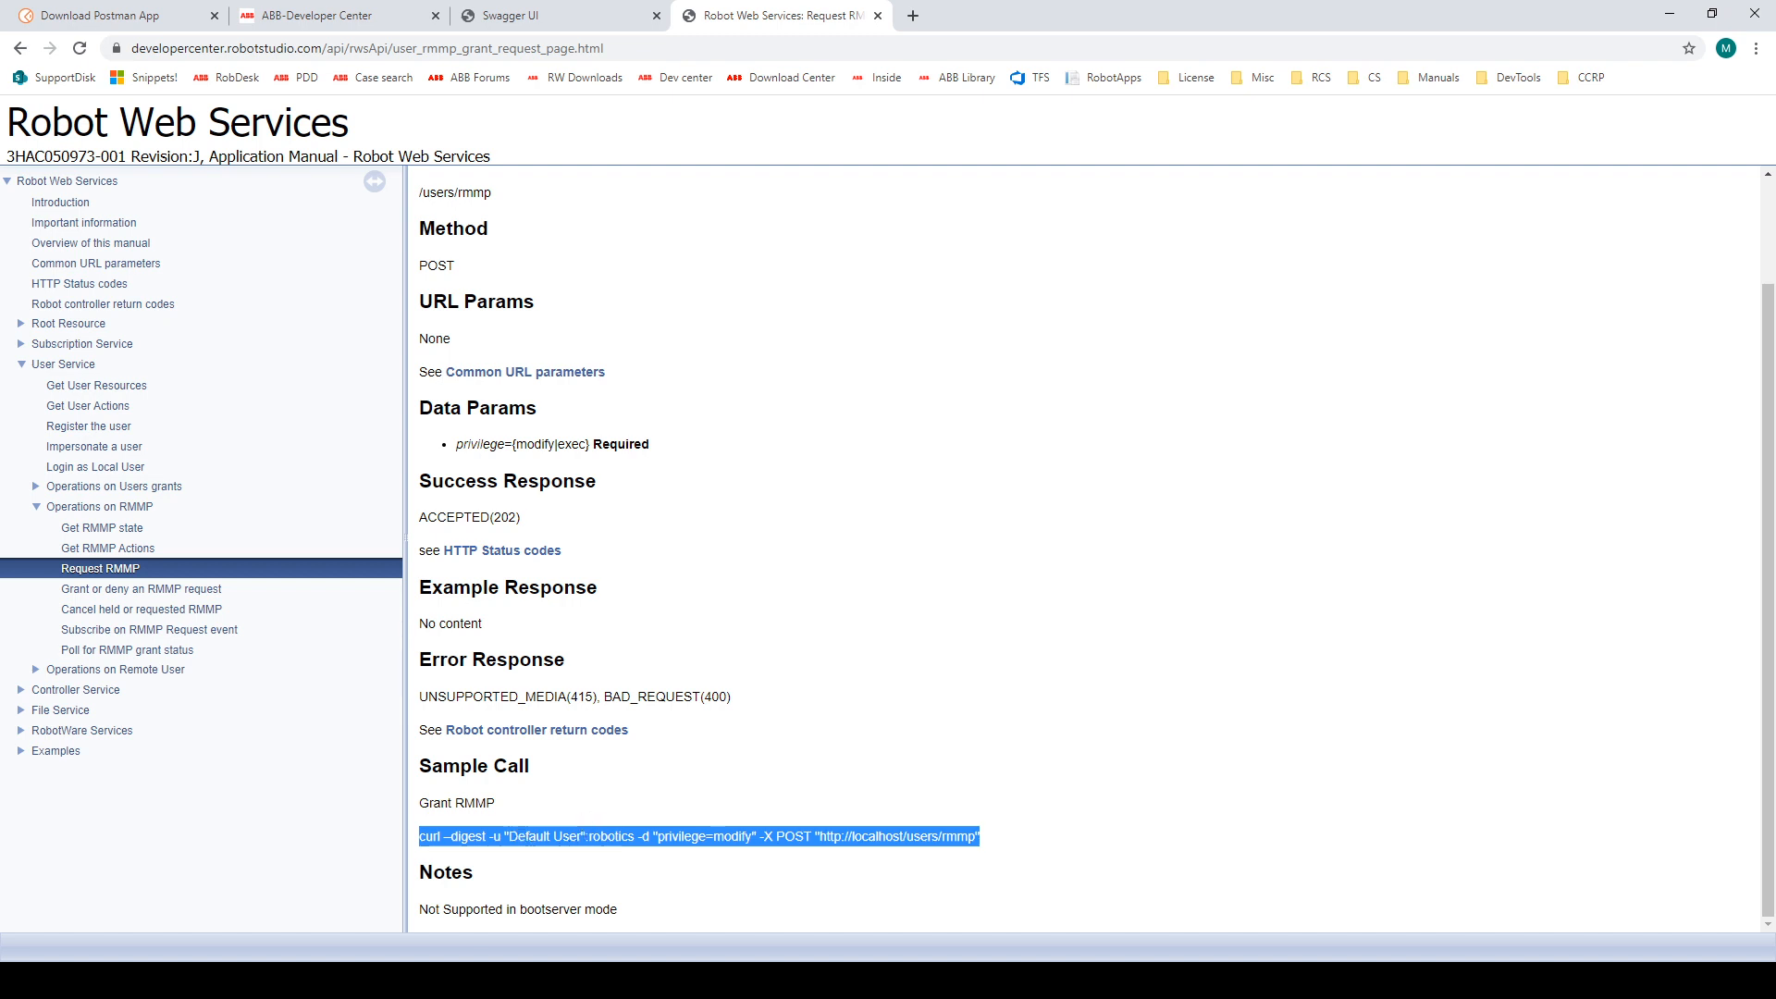
Step: Switch to Postman and collapse the RWS collection
{"action": "mouse_move", "coordinate": [432, 981]}
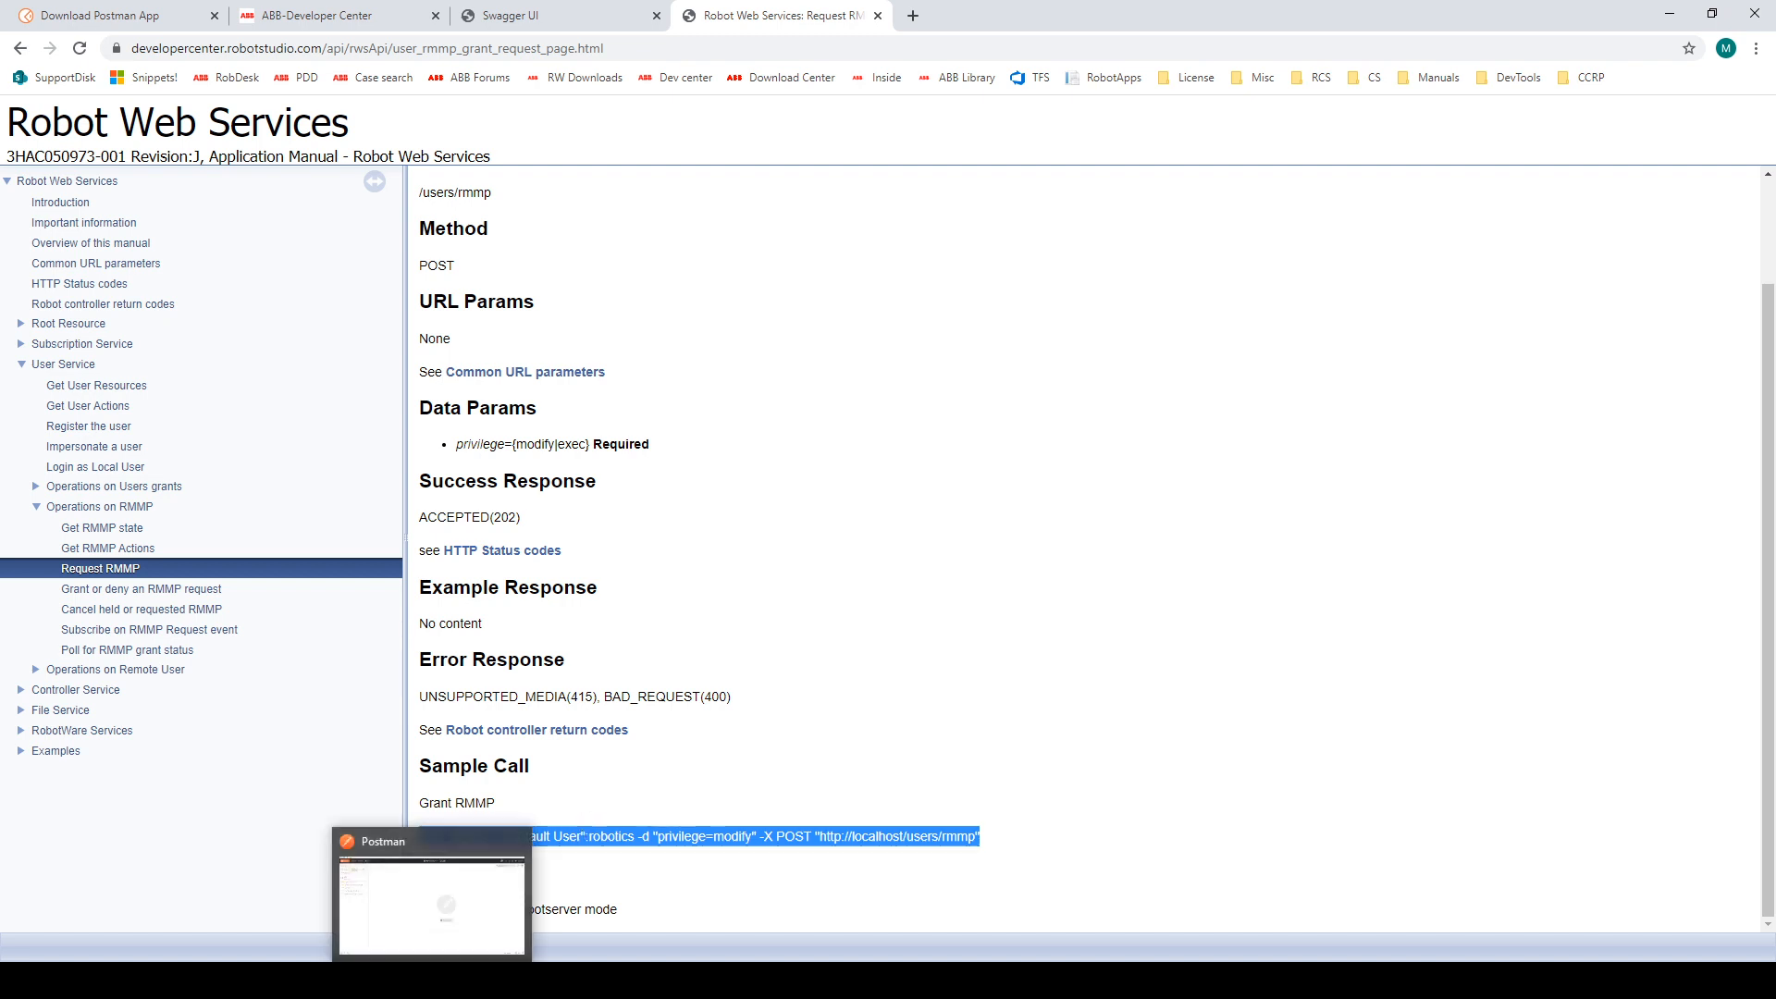
{"action": "left_click", "coordinate": [441, 923]}
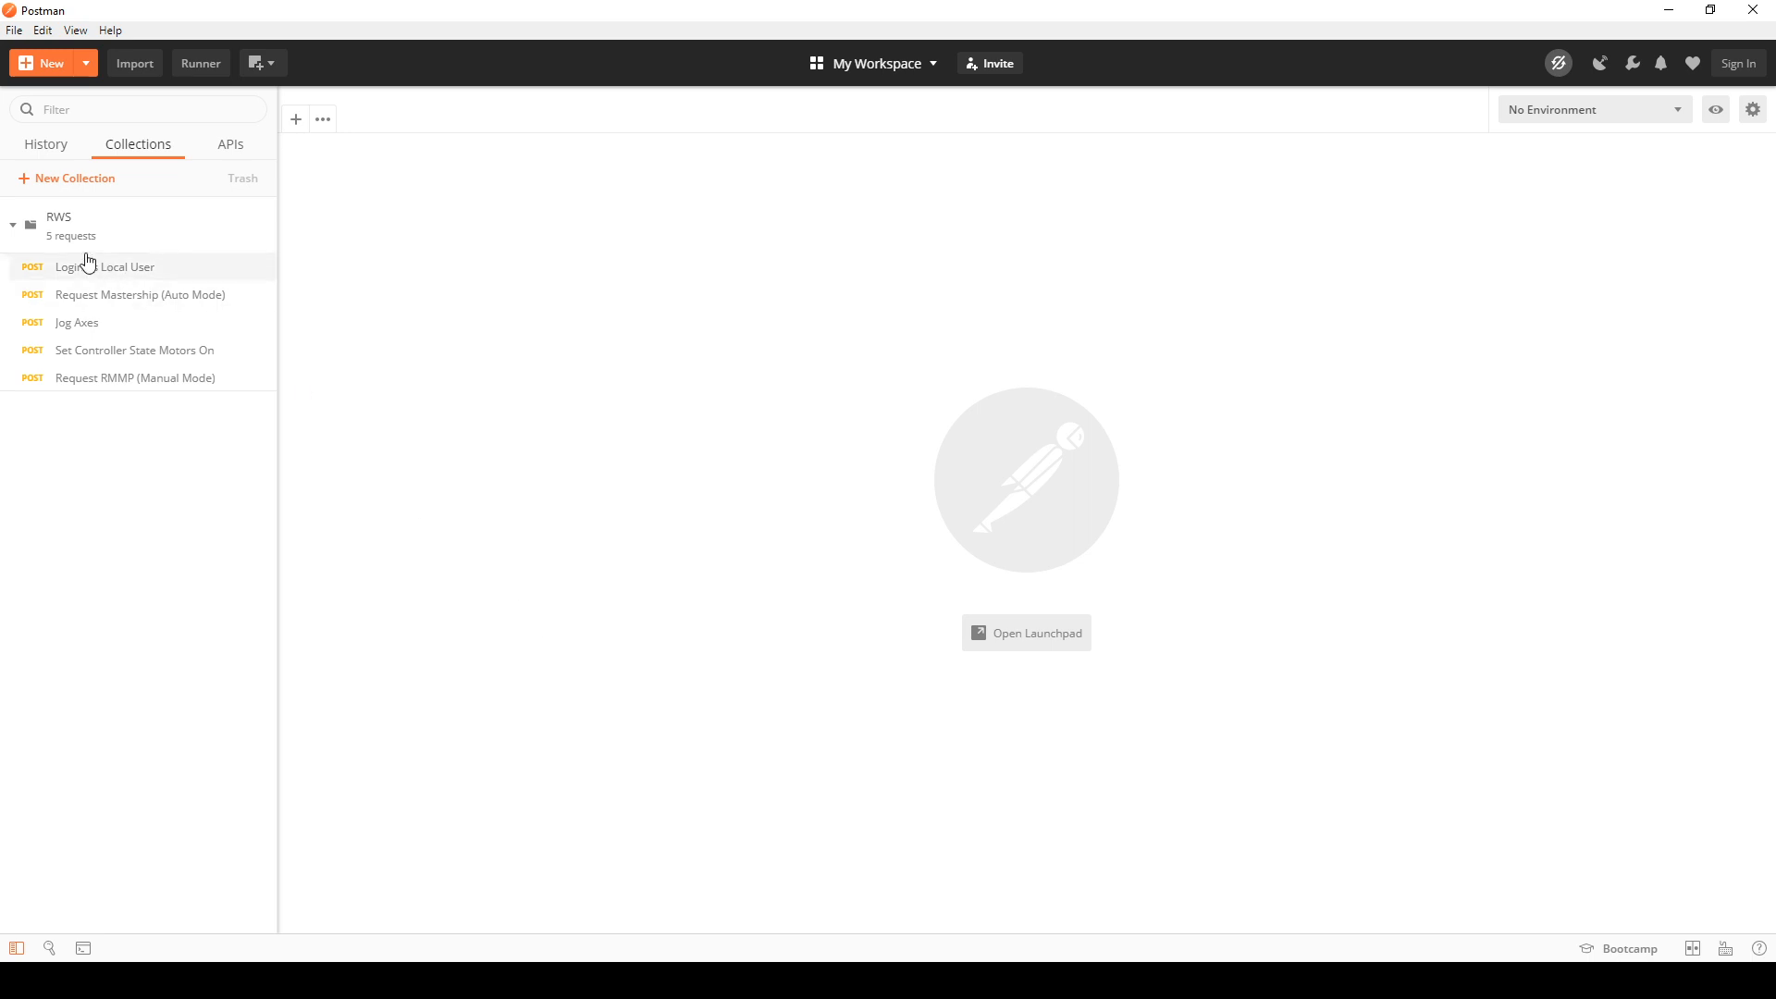
{"action": "left_click", "coordinate": [17, 226]}
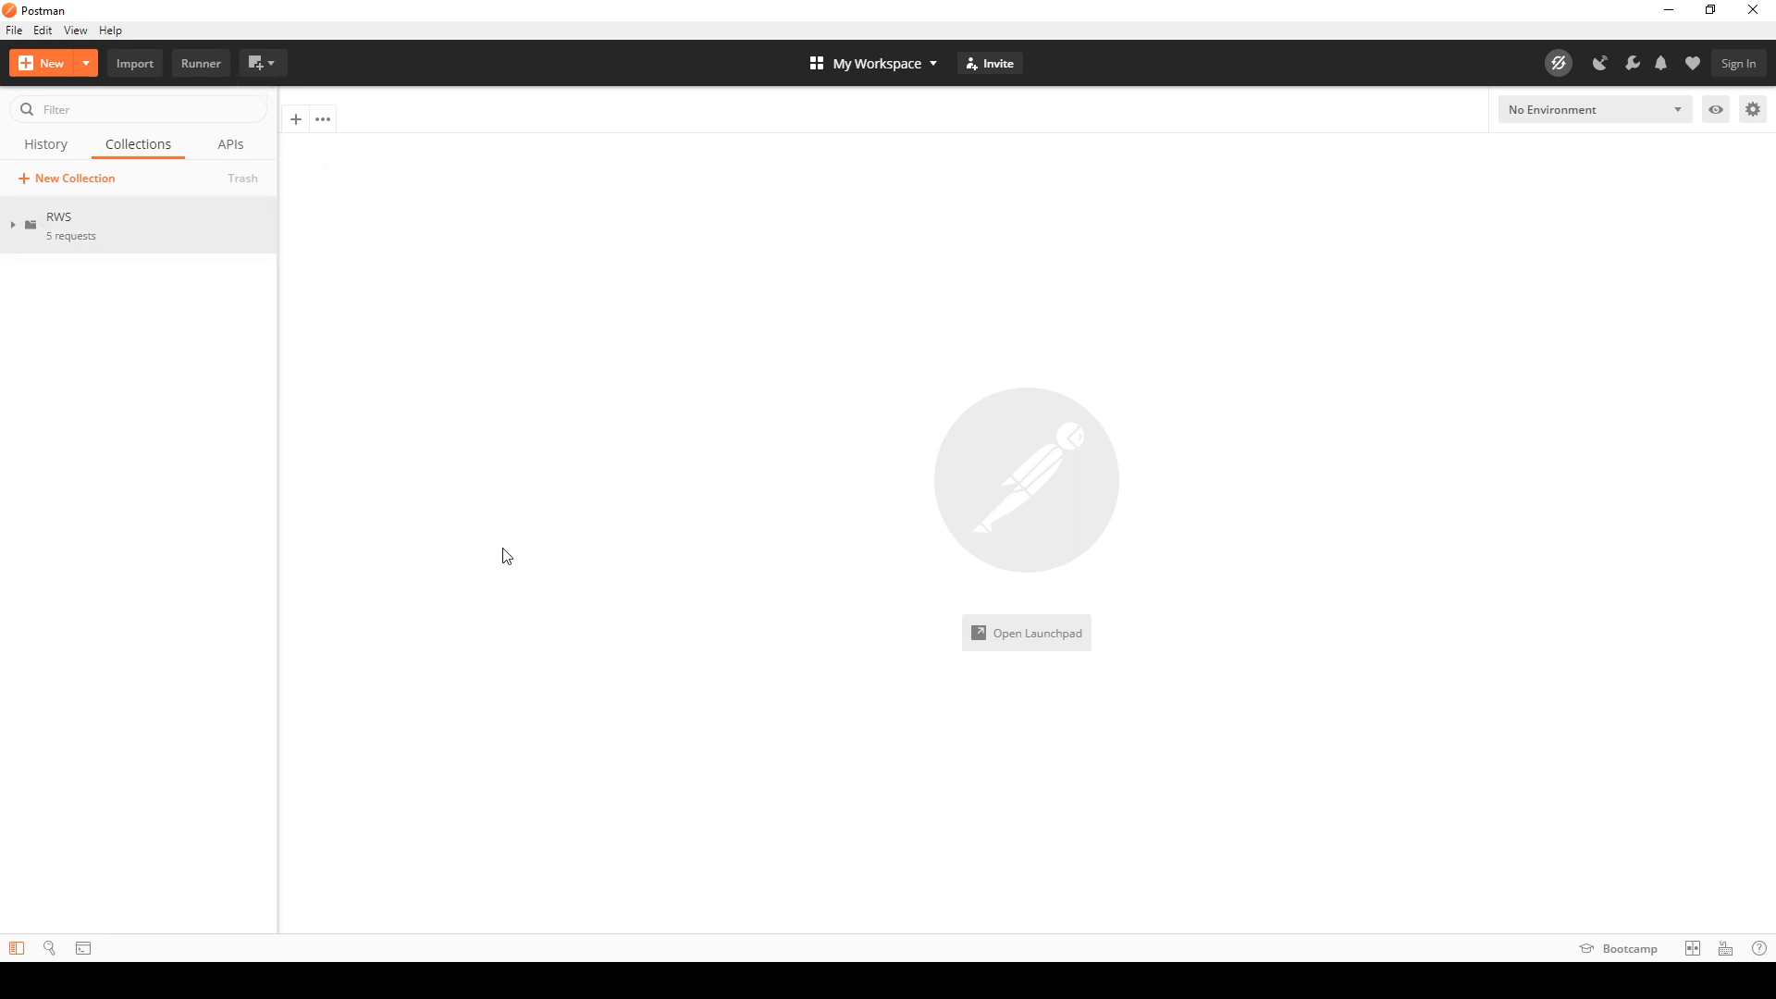
Step: View the Postman for Windows download page in Chrome and return to Postman
{"action": "left_click", "coordinate": [174, 980]}
{"action": "mouse_move", "coordinate": [176, 981]}
{"action": "left_click", "coordinate": [272, 915]}
{"action": "left_click", "coordinate": [80, 13]}
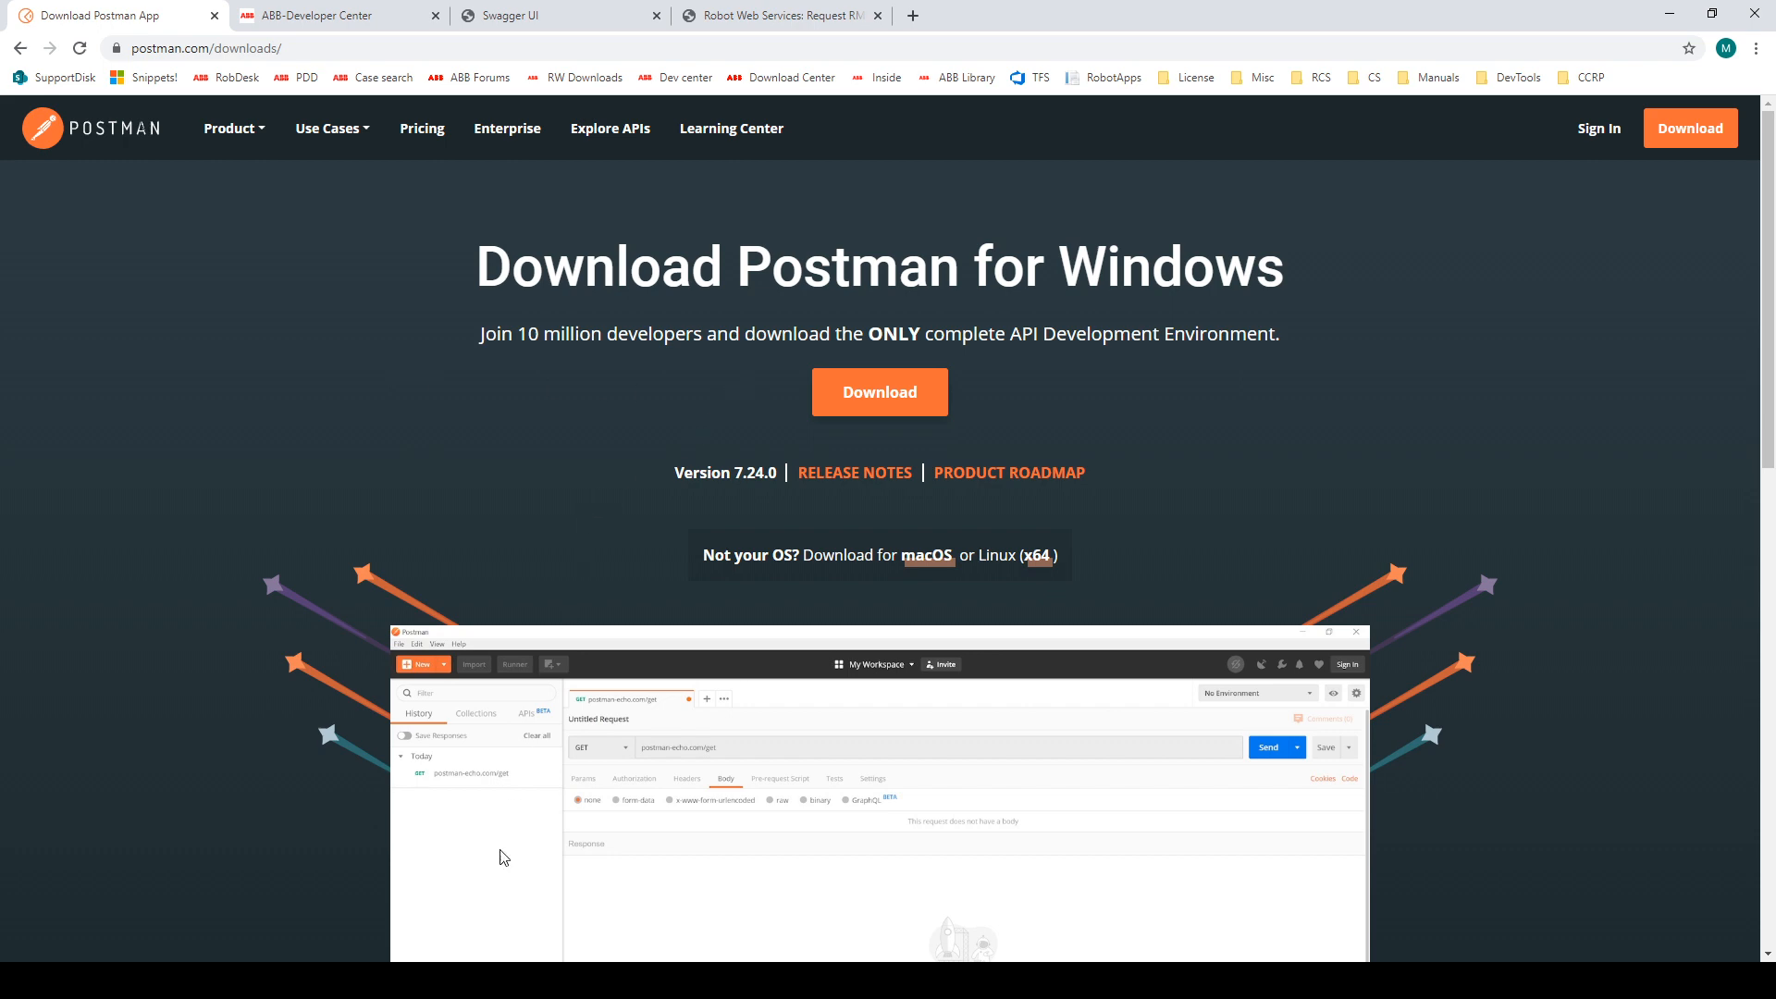
{"action": "left_click", "coordinate": [485, 981]}
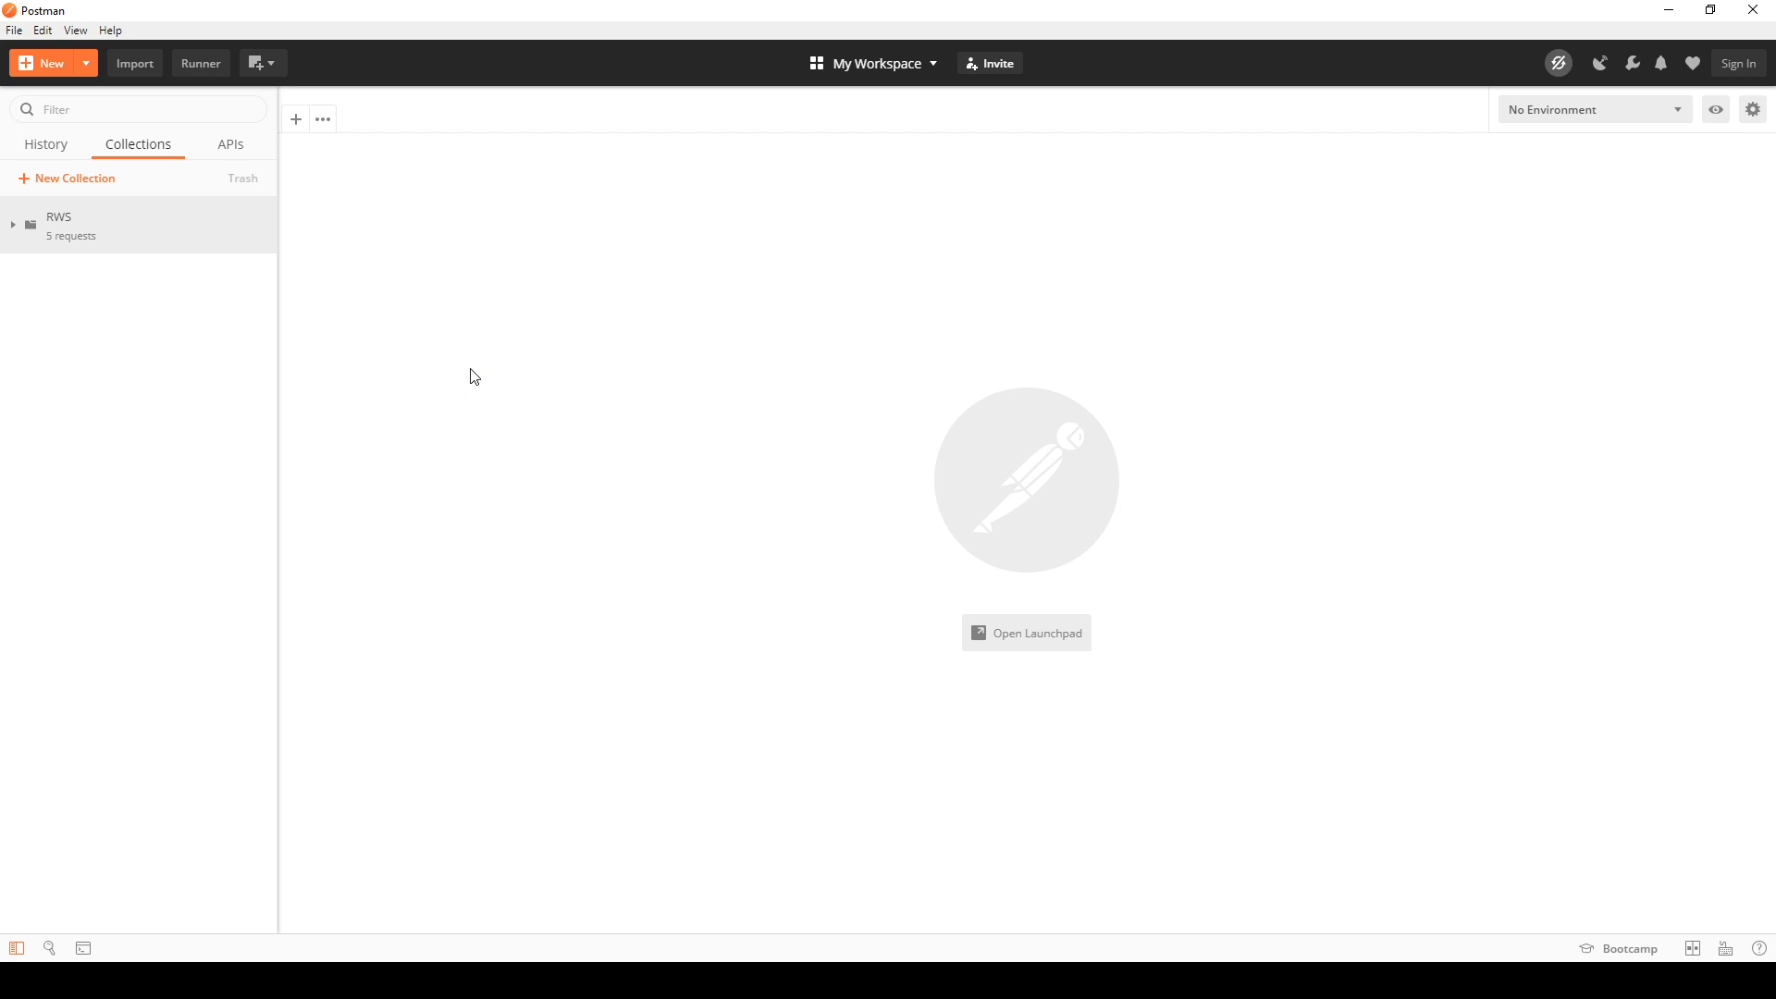
Step: Open Postman's raw text import, switch to Chrome and copy the Request RMMP sample curl call from the manual
{"action": "left_click", "coordinate": [132, 63]}
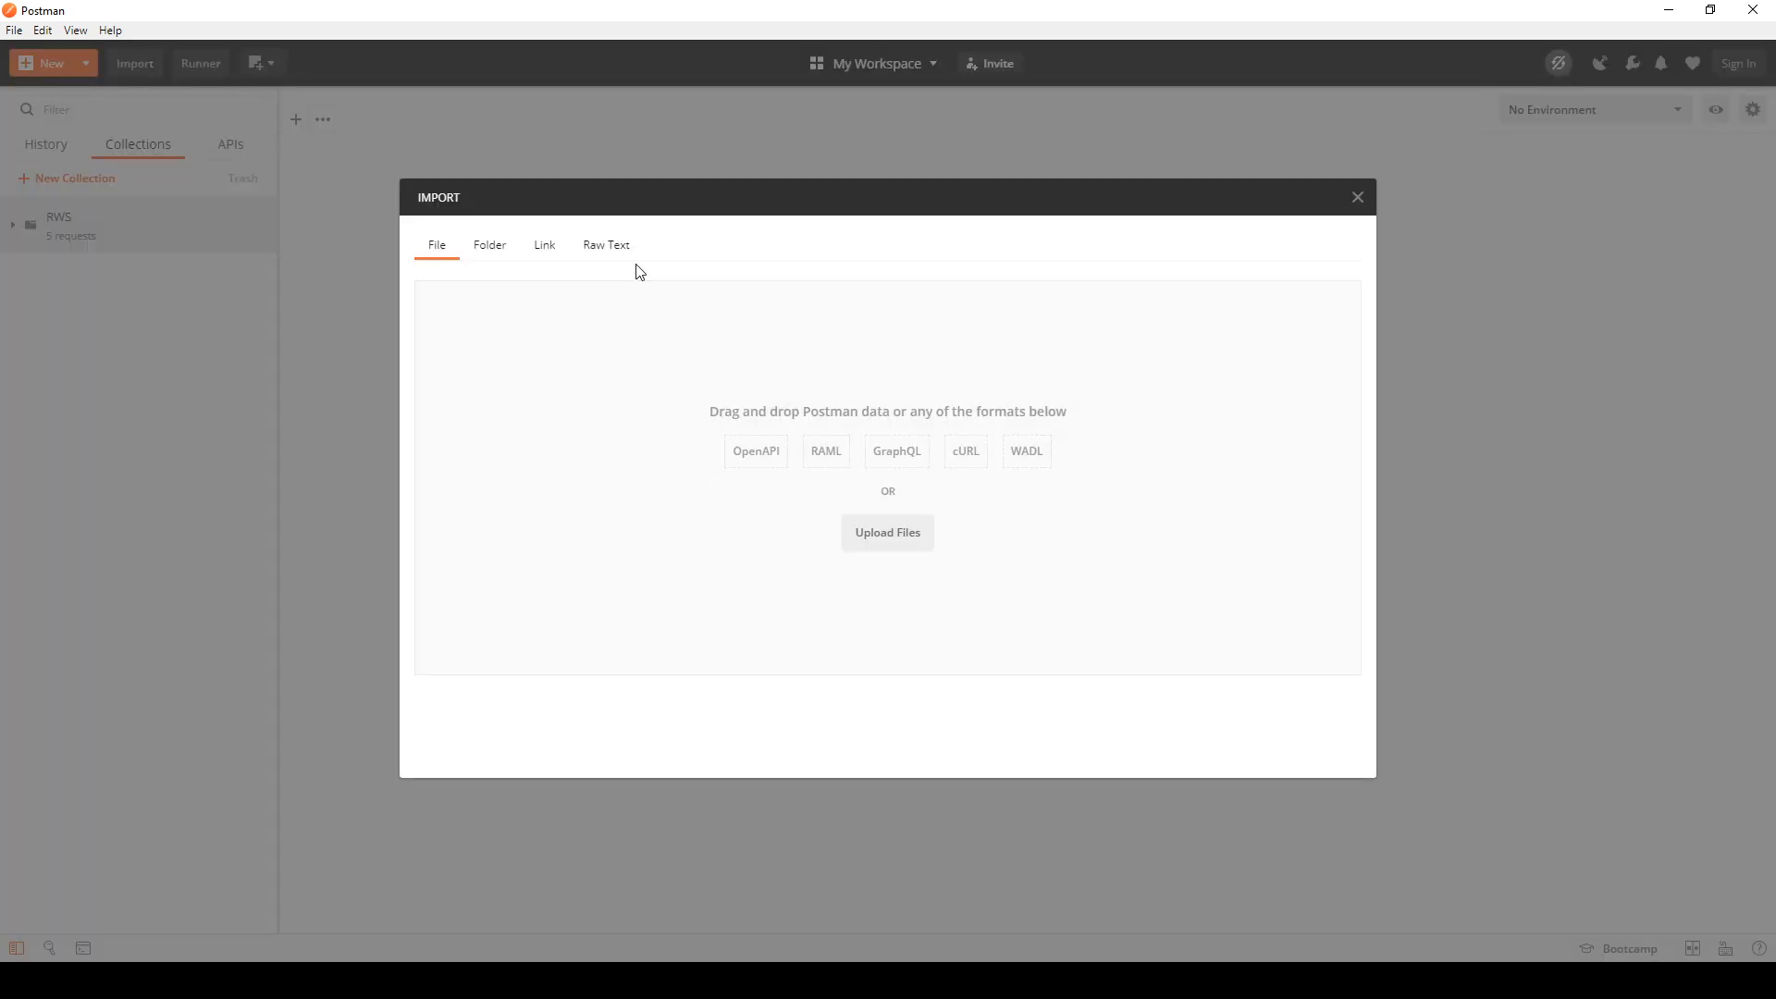
{"action": "left_click", "coordinate": [618, 247]}
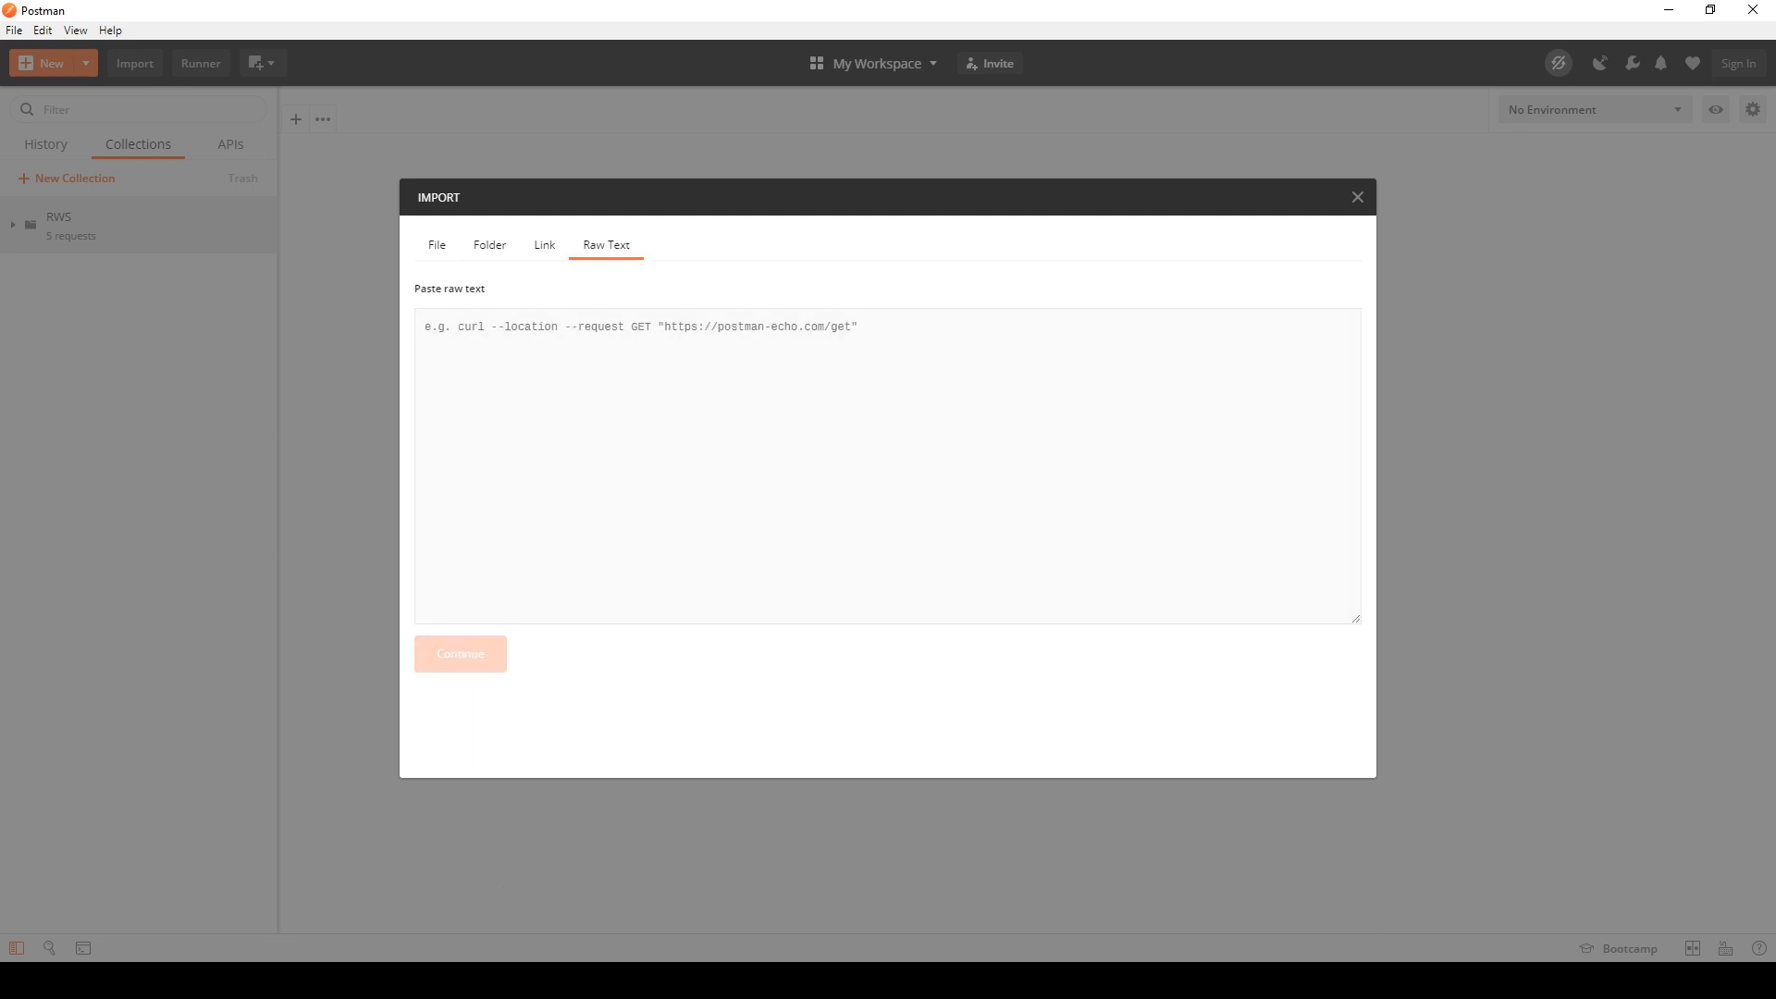
{"action": "left_click", "coordinate": [189, 981]}
{"action": "left_click", "coordinate": [291, 914]}
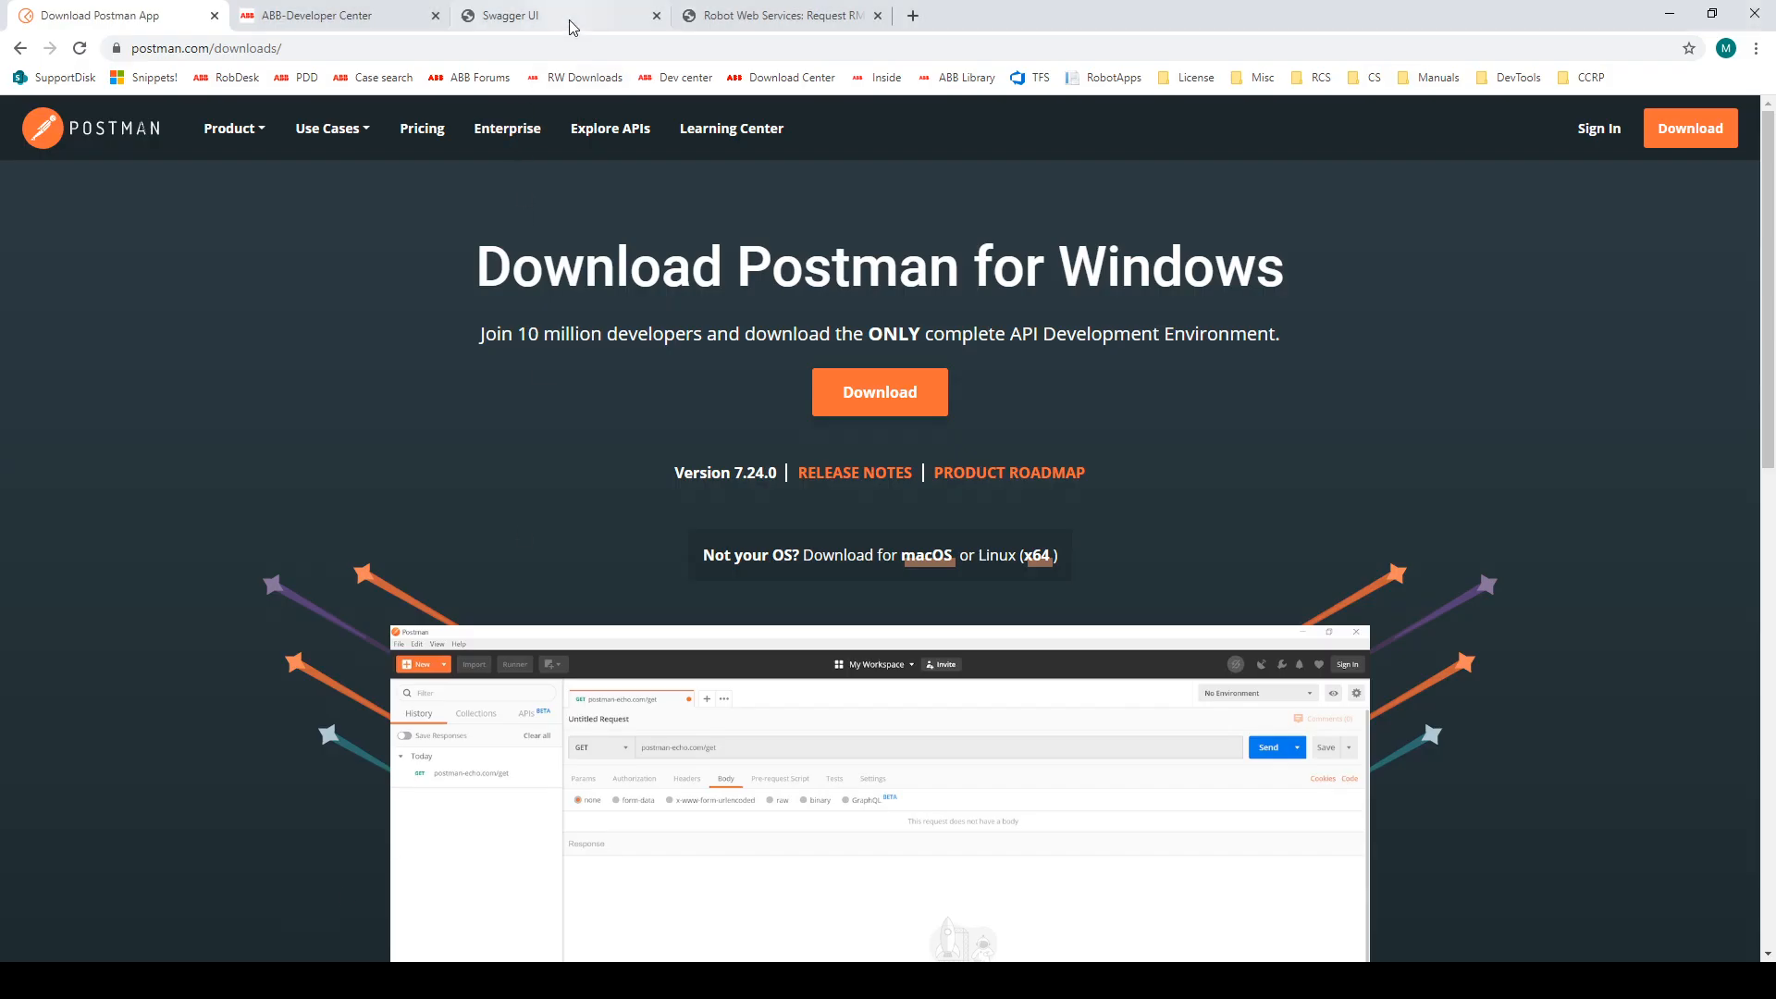
{"action": "left_click", "coordinate": [712, 13]}
{"action": "right_click", "coordinate": [685, 844]}
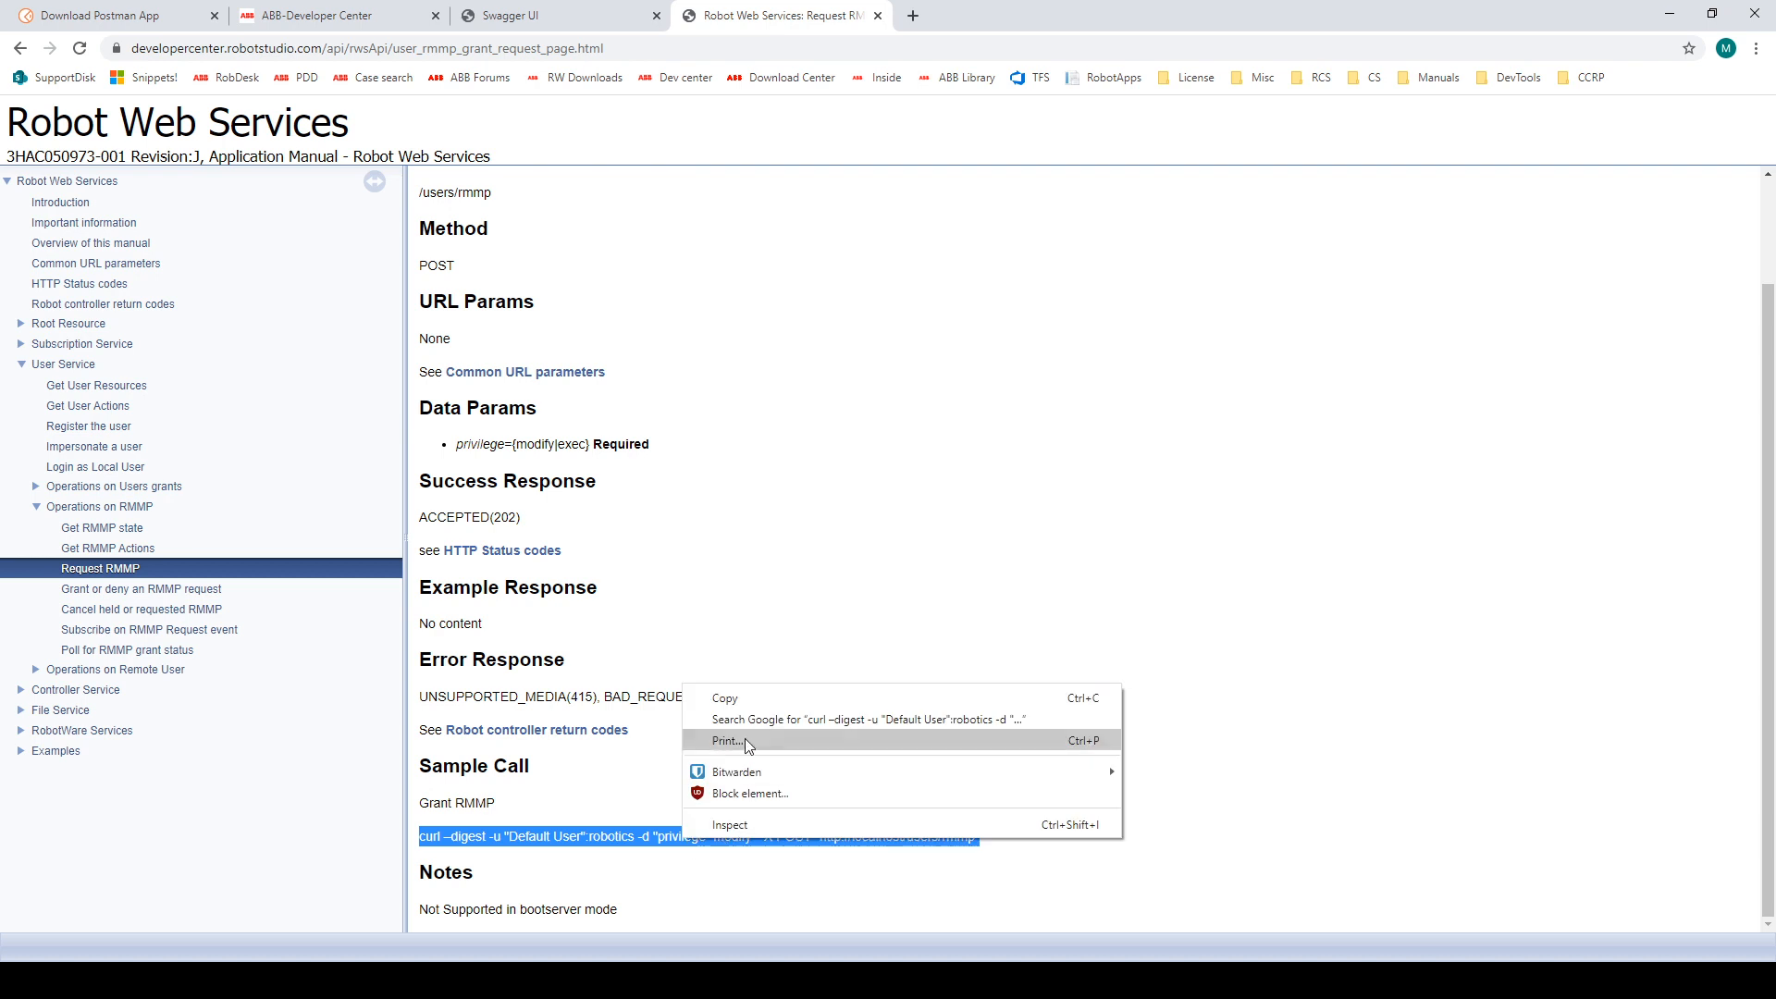
{"action": "left_click", "coordinate": [750, 705]}
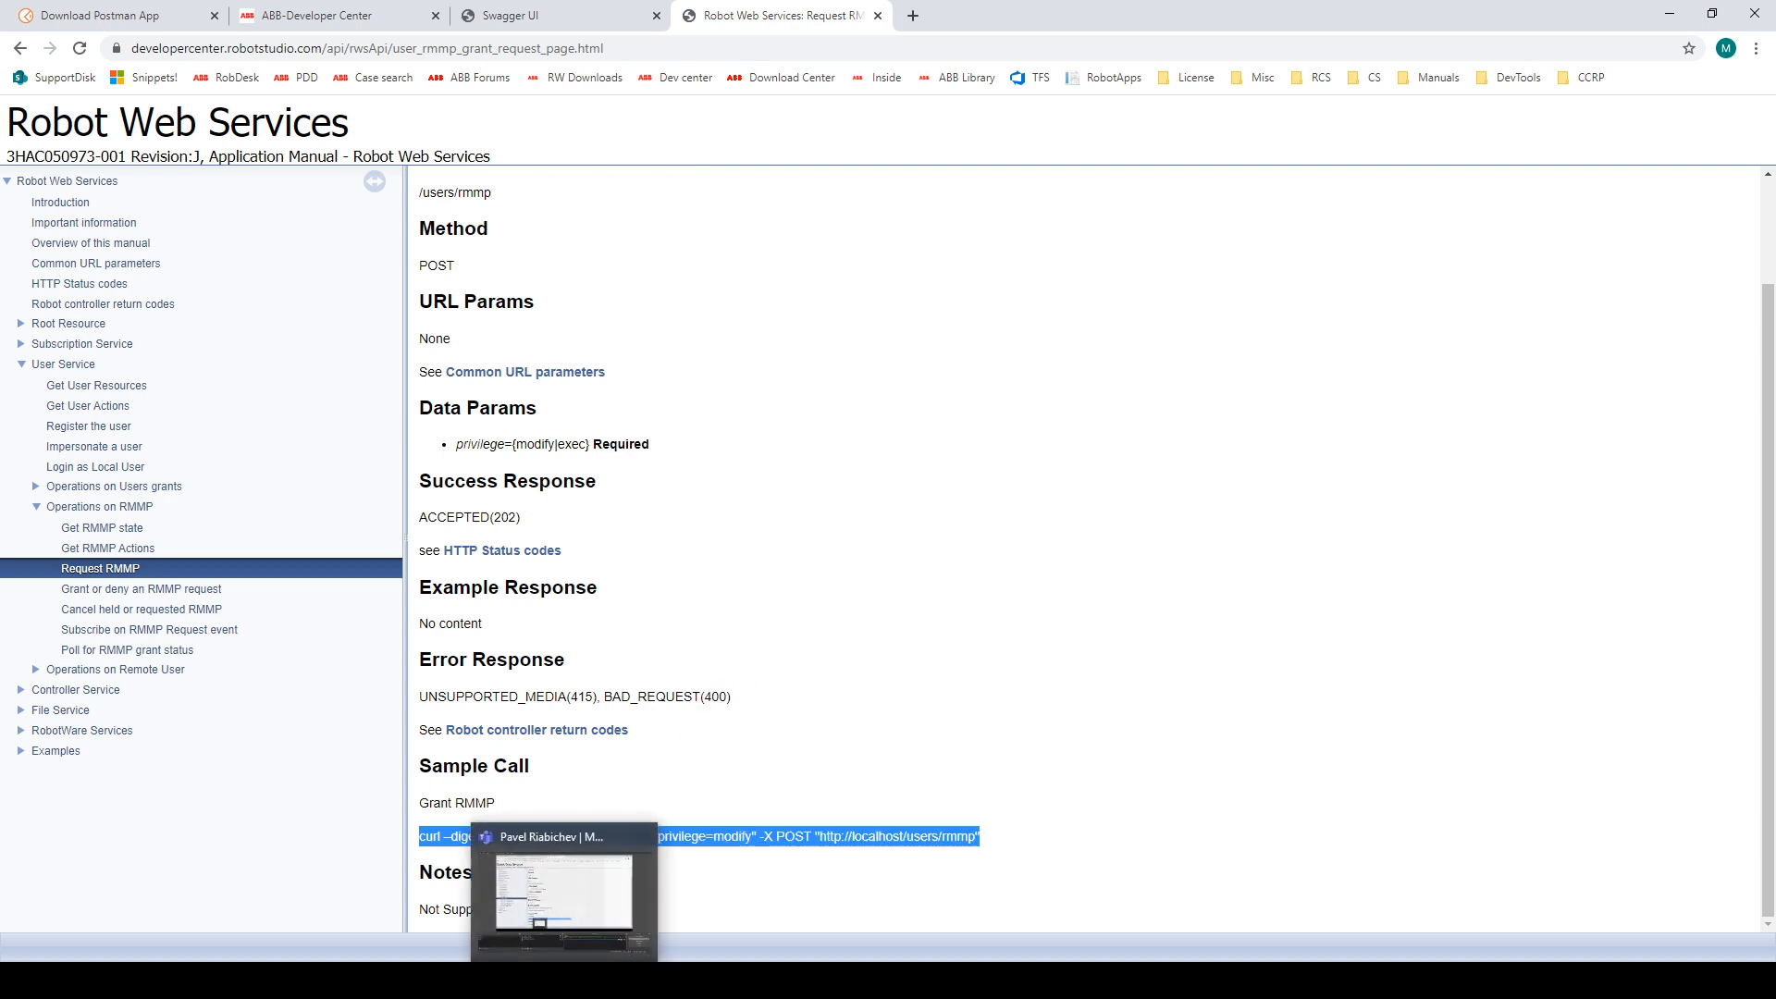
Step: Switch to Postman, paste the curl call as raw import text and add a second hyphen before its digest option
{"action": "mouse_move", "coordinate": [429, 964]}
{"action": "left_click", "coordinate": [442, 894]}
{"action": "left_click", "coordinate": [680, 462]}
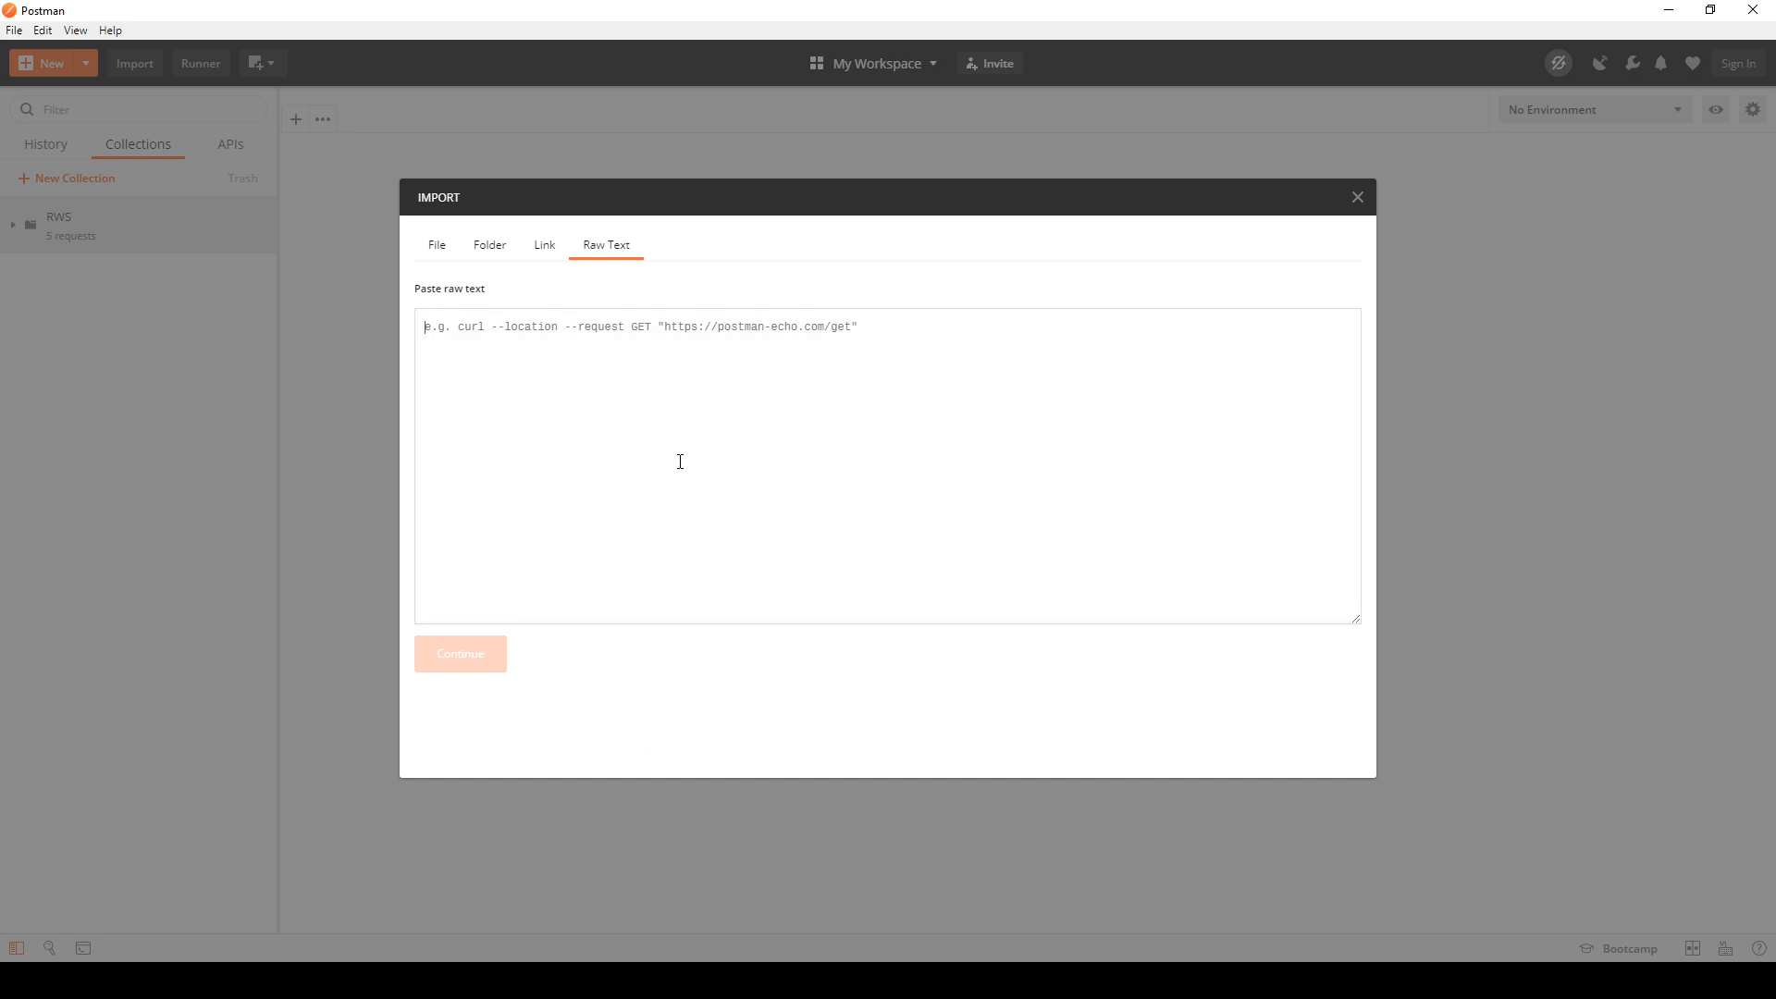
{"action": "key", "text": "ctrl+v"}
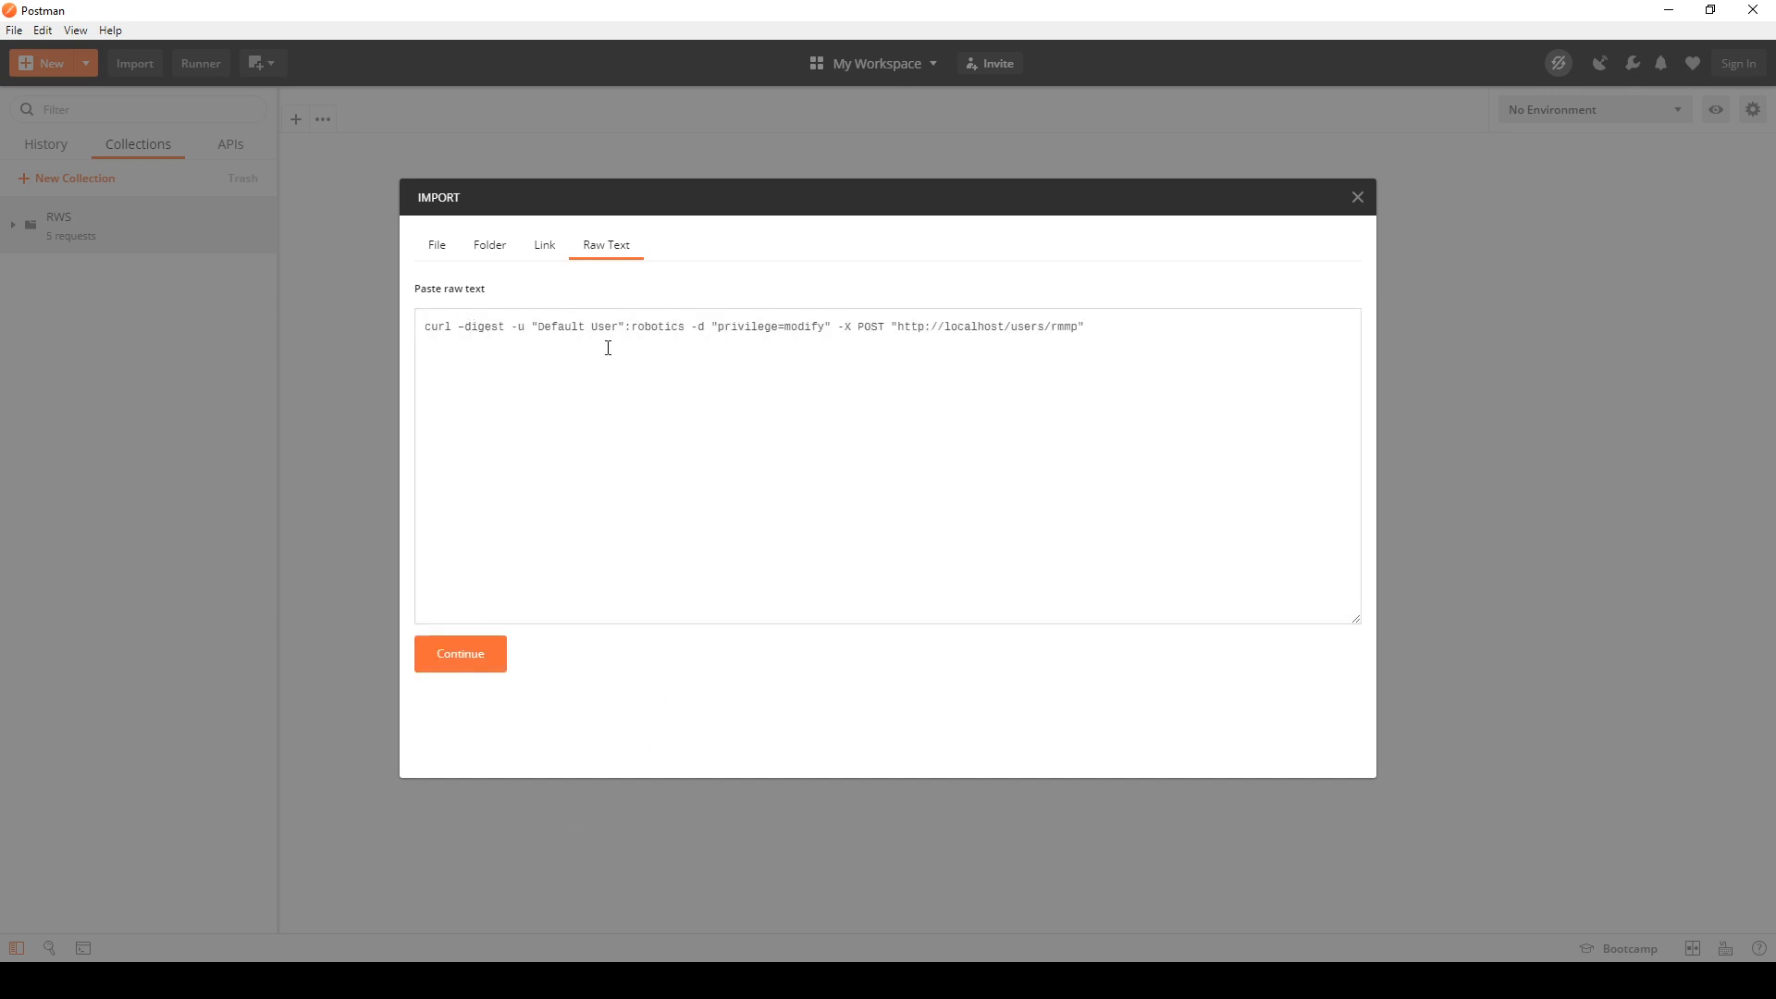
{"action": "type", "text": "-"}
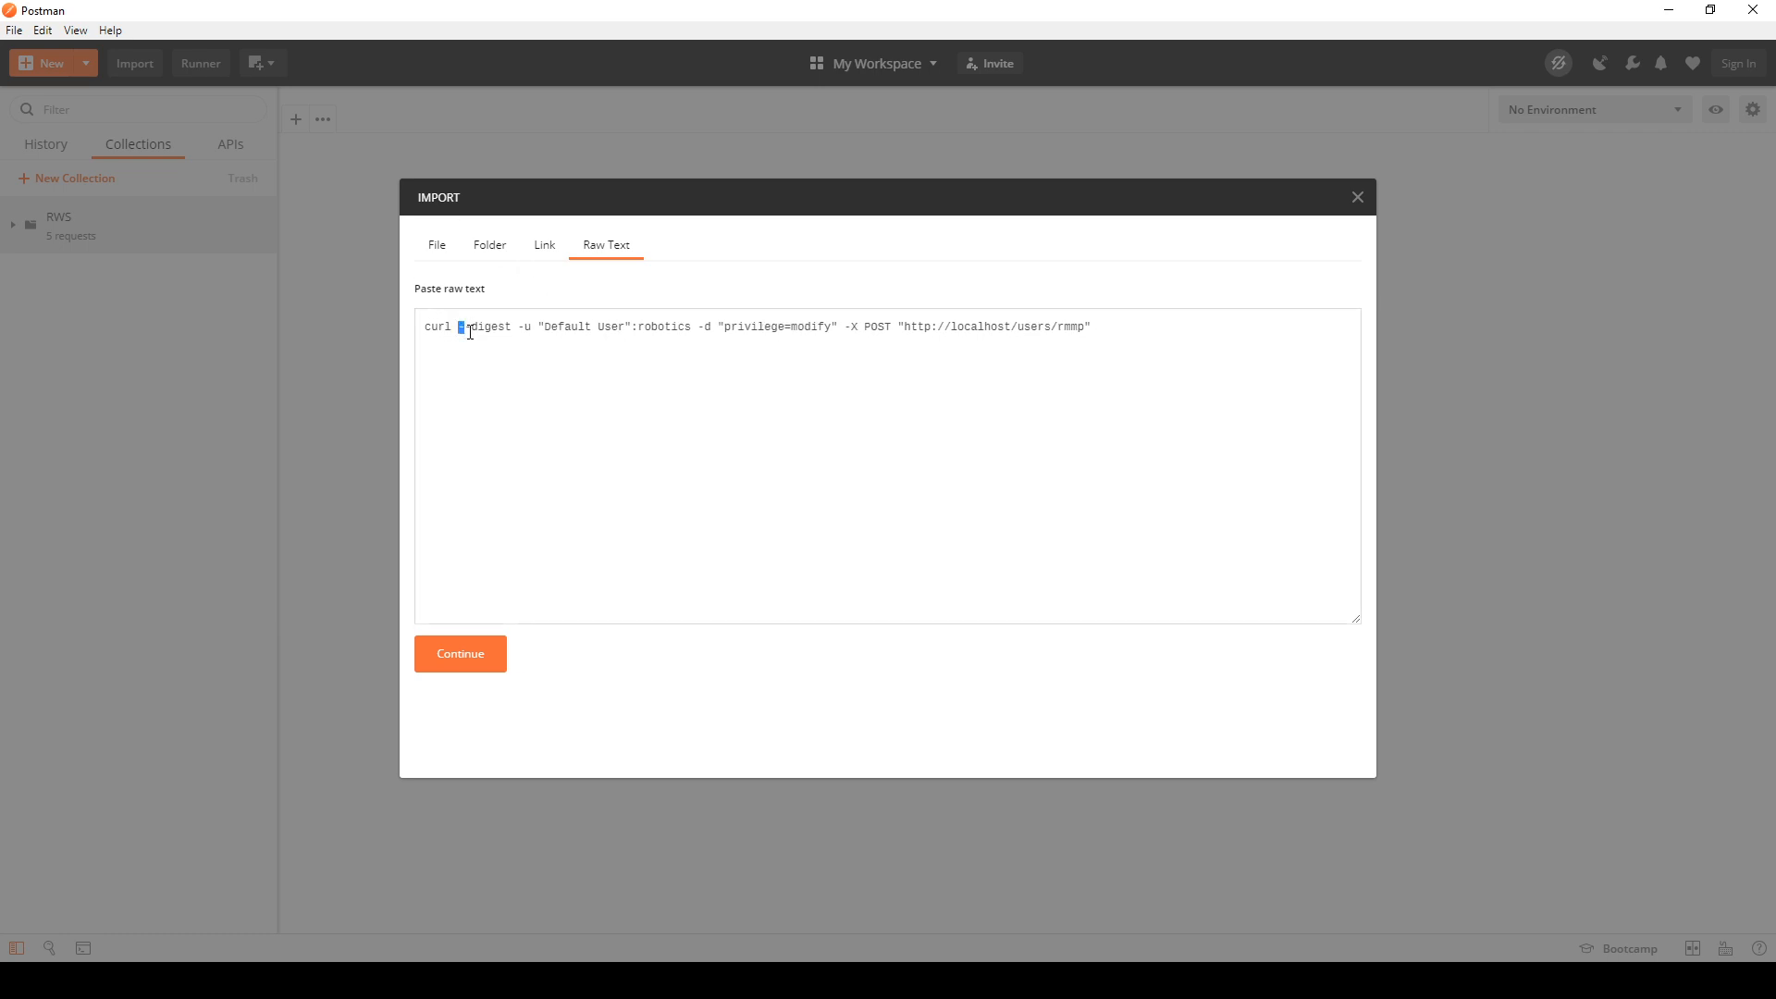
{"action": "key", "text": "Right"}
{"action": "key", "text": "Right"}
{"action": "key", "text": "Right"}
Step: Add port 8881 after localhost in the curl command's URL
{"action": "left_click", "coordinate": [1009, 329]}
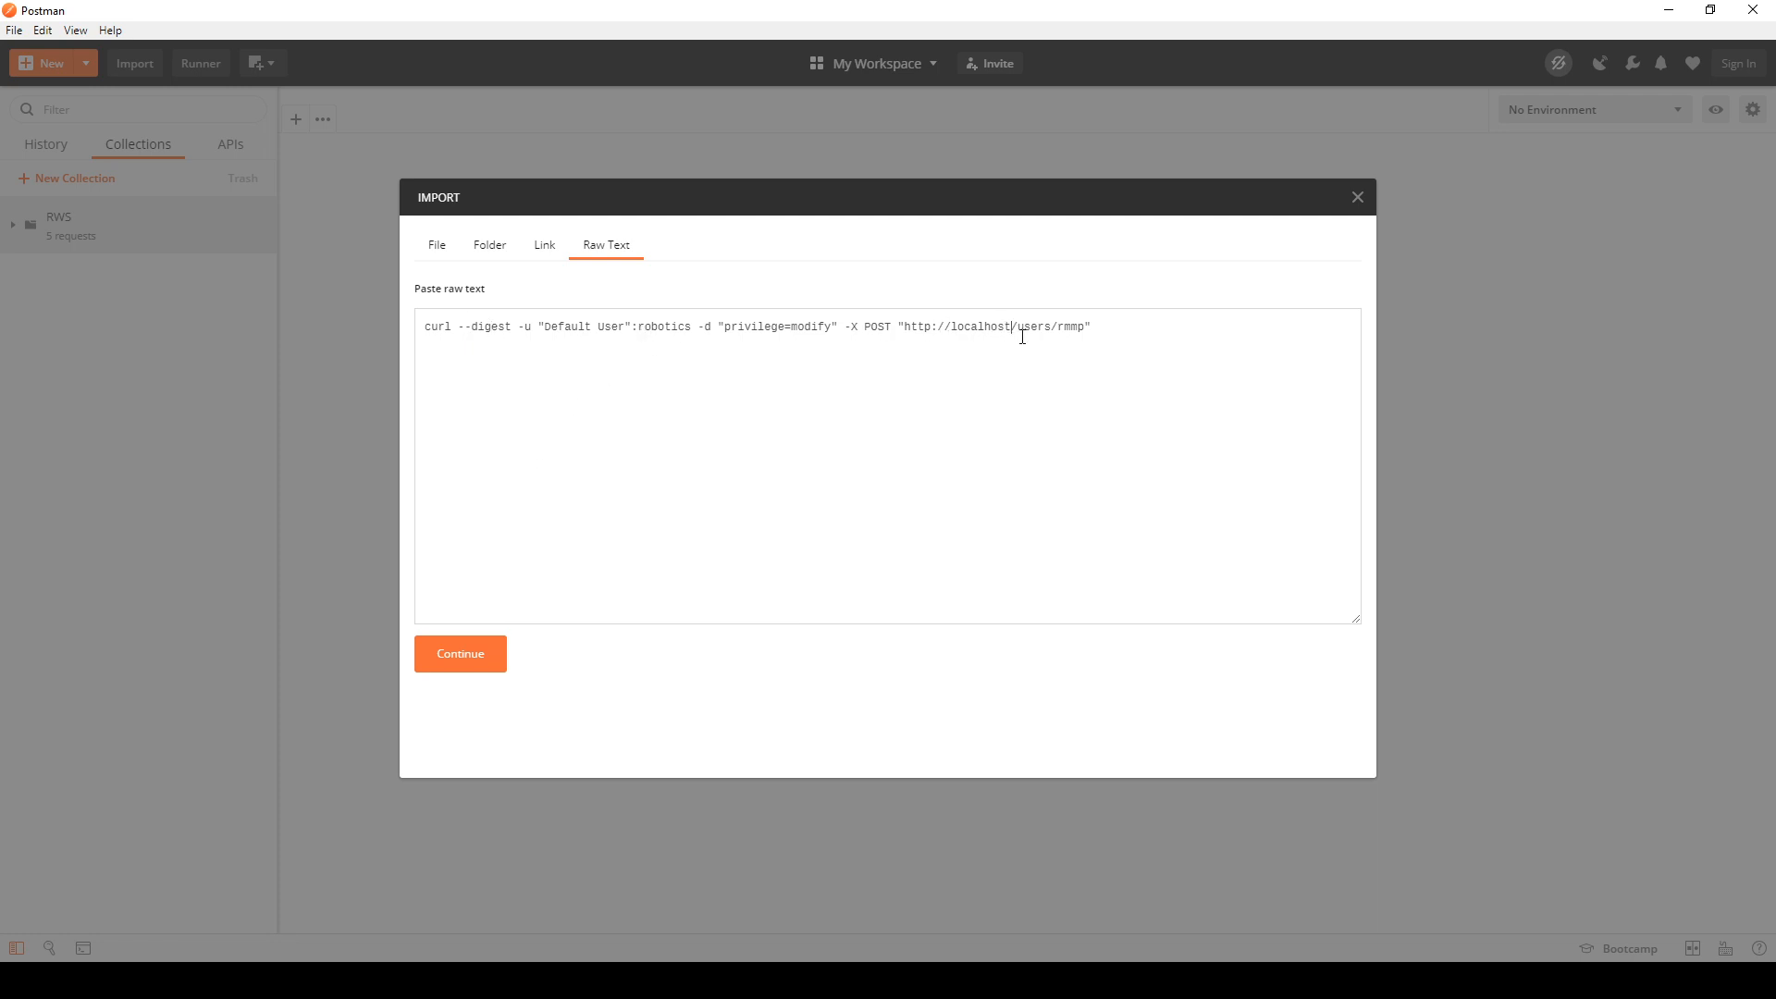
{"action": "double_click", "coordinate": [967, 326]}
{"action": "left_click", "coordinate": [1013, 328]}
{"action": "type", "text": ":8881"}
{"action": "left_click_drag", "start_coordinate": [905, 322], "coordinate": [933, 324]}
{"action": "left_click", "coordinate": [933, 326]}
Step: Import the curl command as a request, send it and check the response status
{"action": "left_click", "coordinate": [477, 663]}
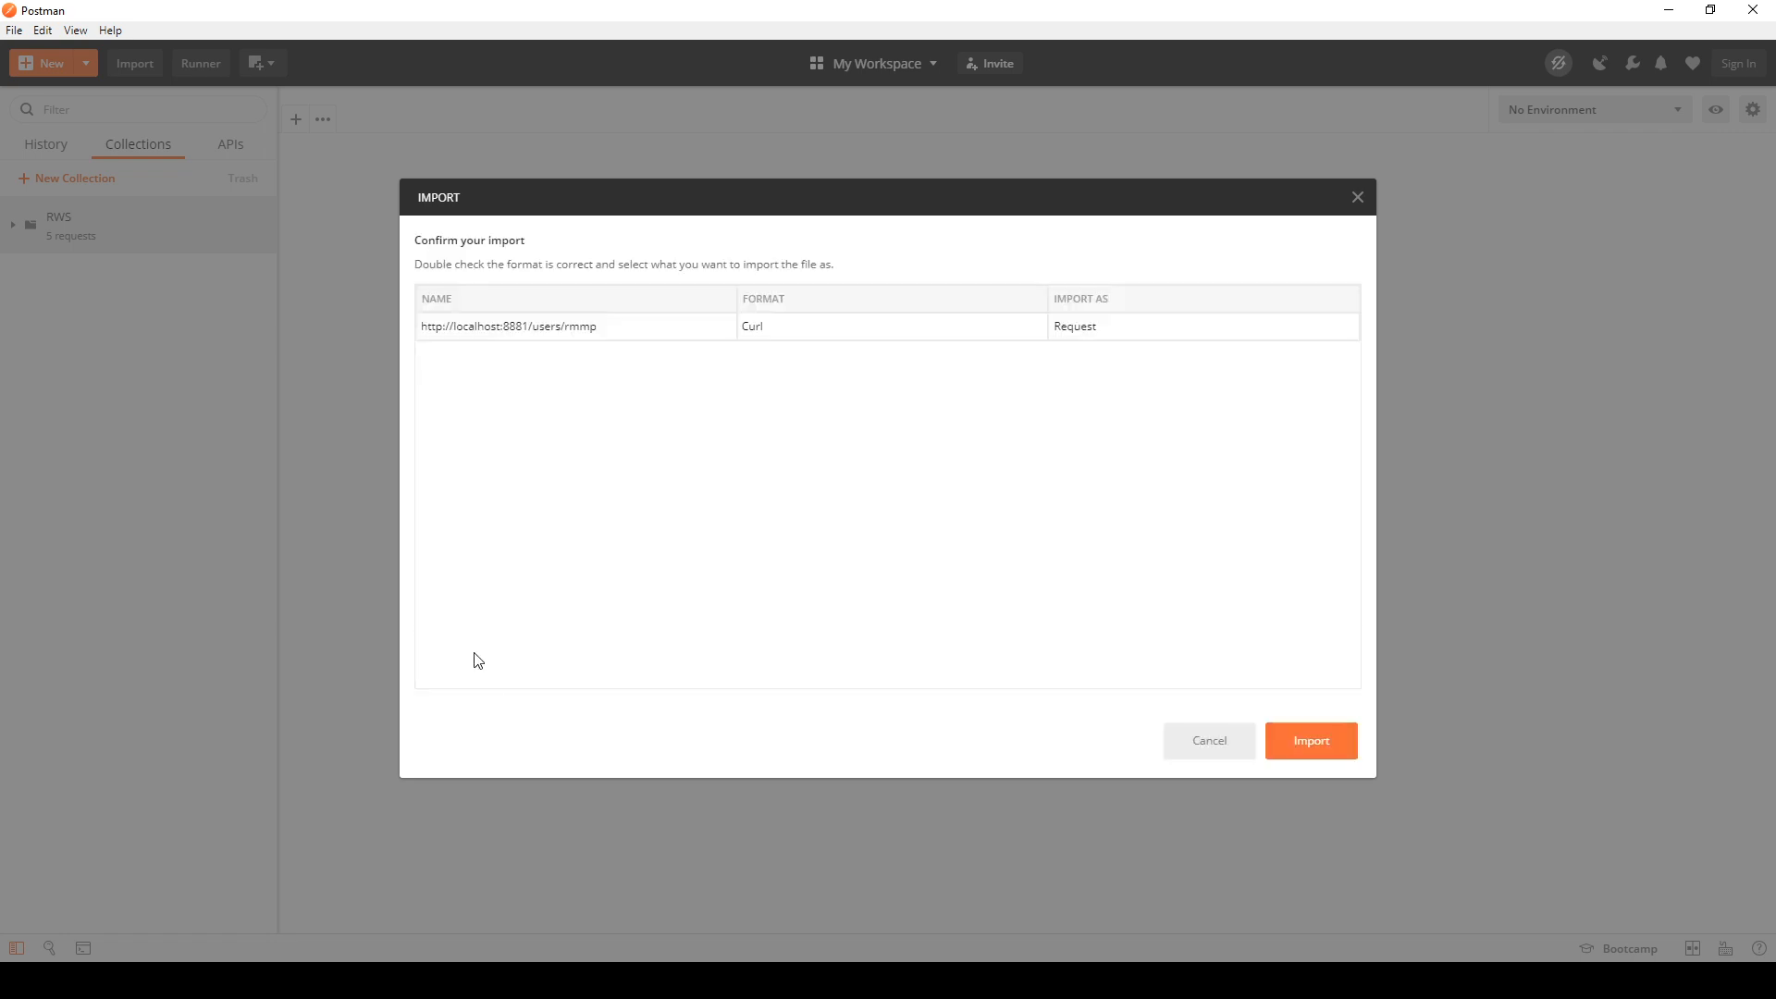
{"action": "left_click", "coordinate": [1304, 746]}
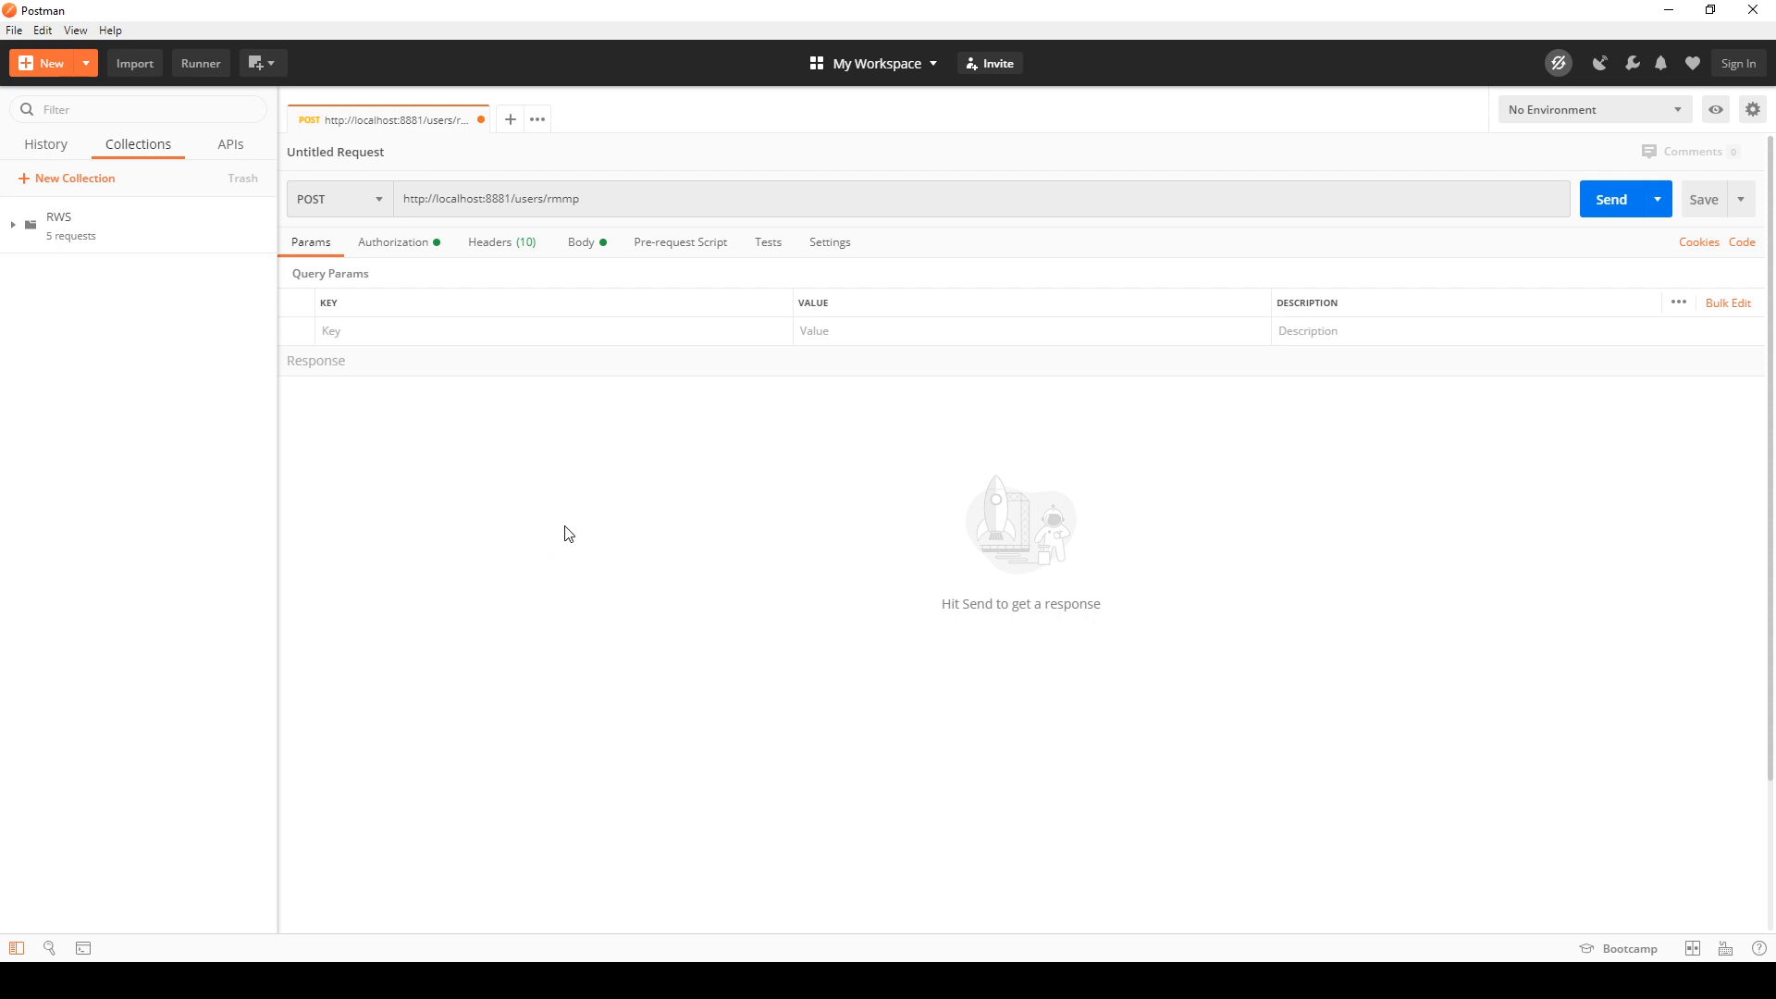
{"action": "left_click", "coordinate": [1608, 208]}
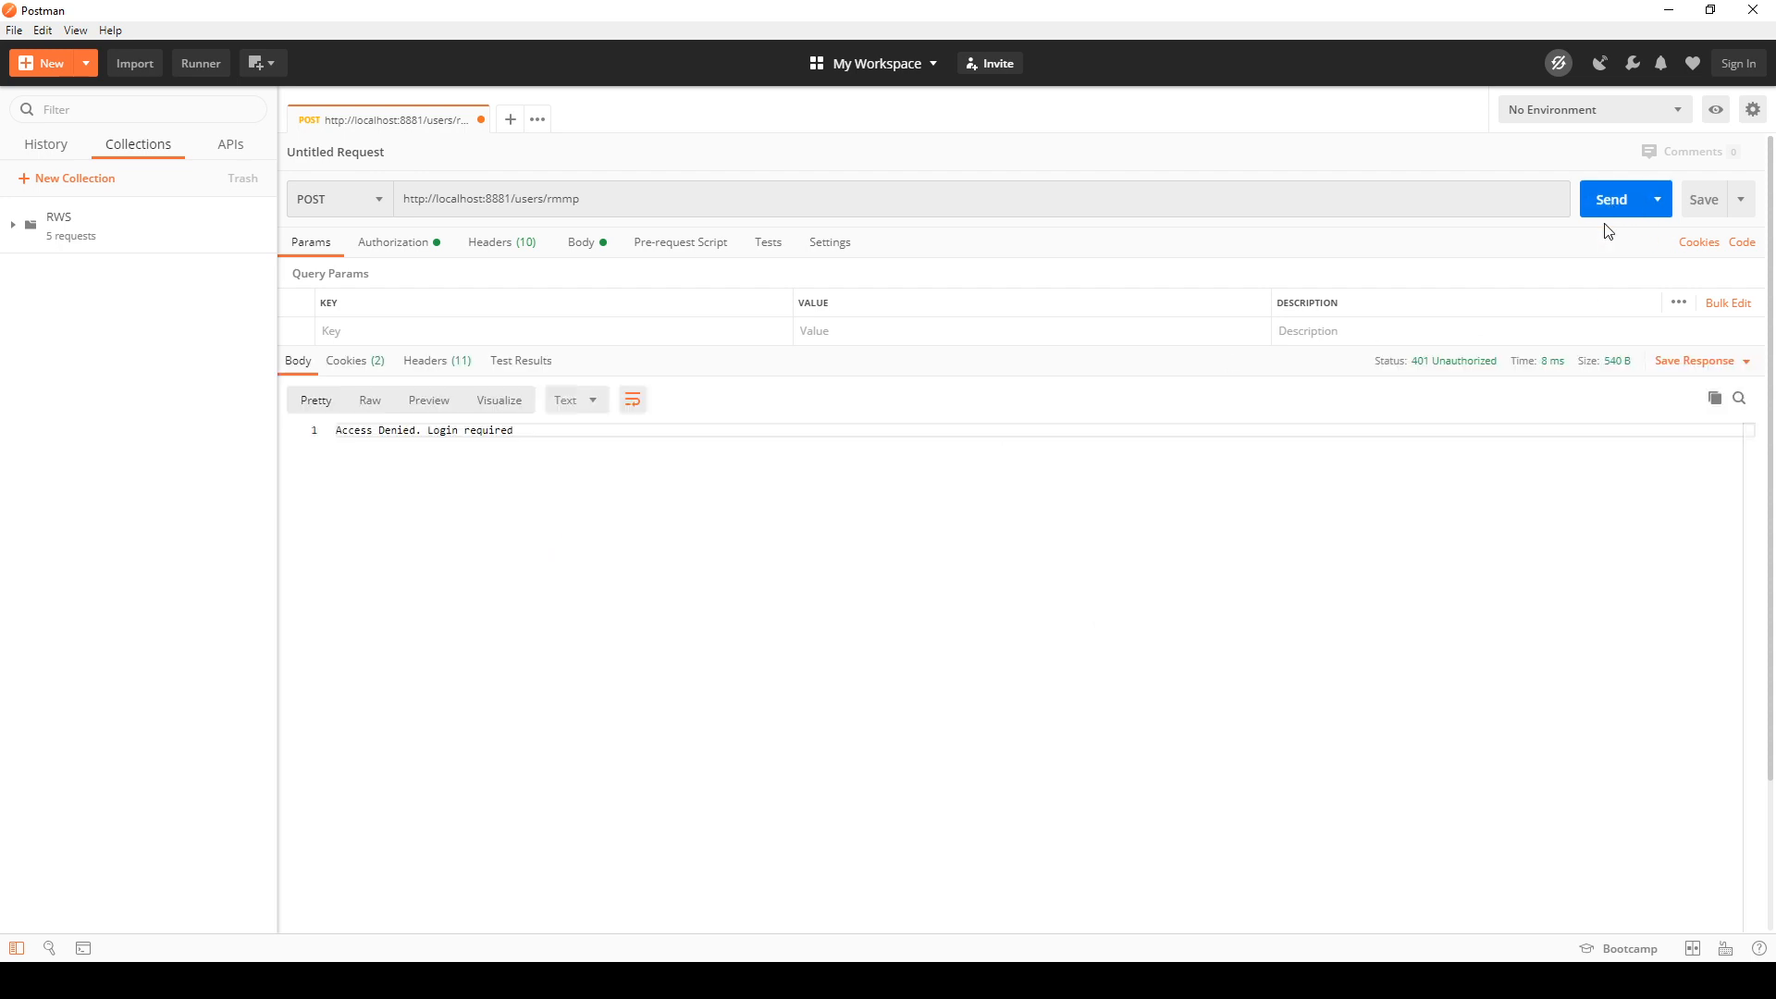
{"action": "mouse_move", "coordinate": [1425, 366]}
Step: Review the request's body and headers, and set its authorization type to Digest Auth with the password shown
{"action": "left_click", "coordinate": [589, 244]}
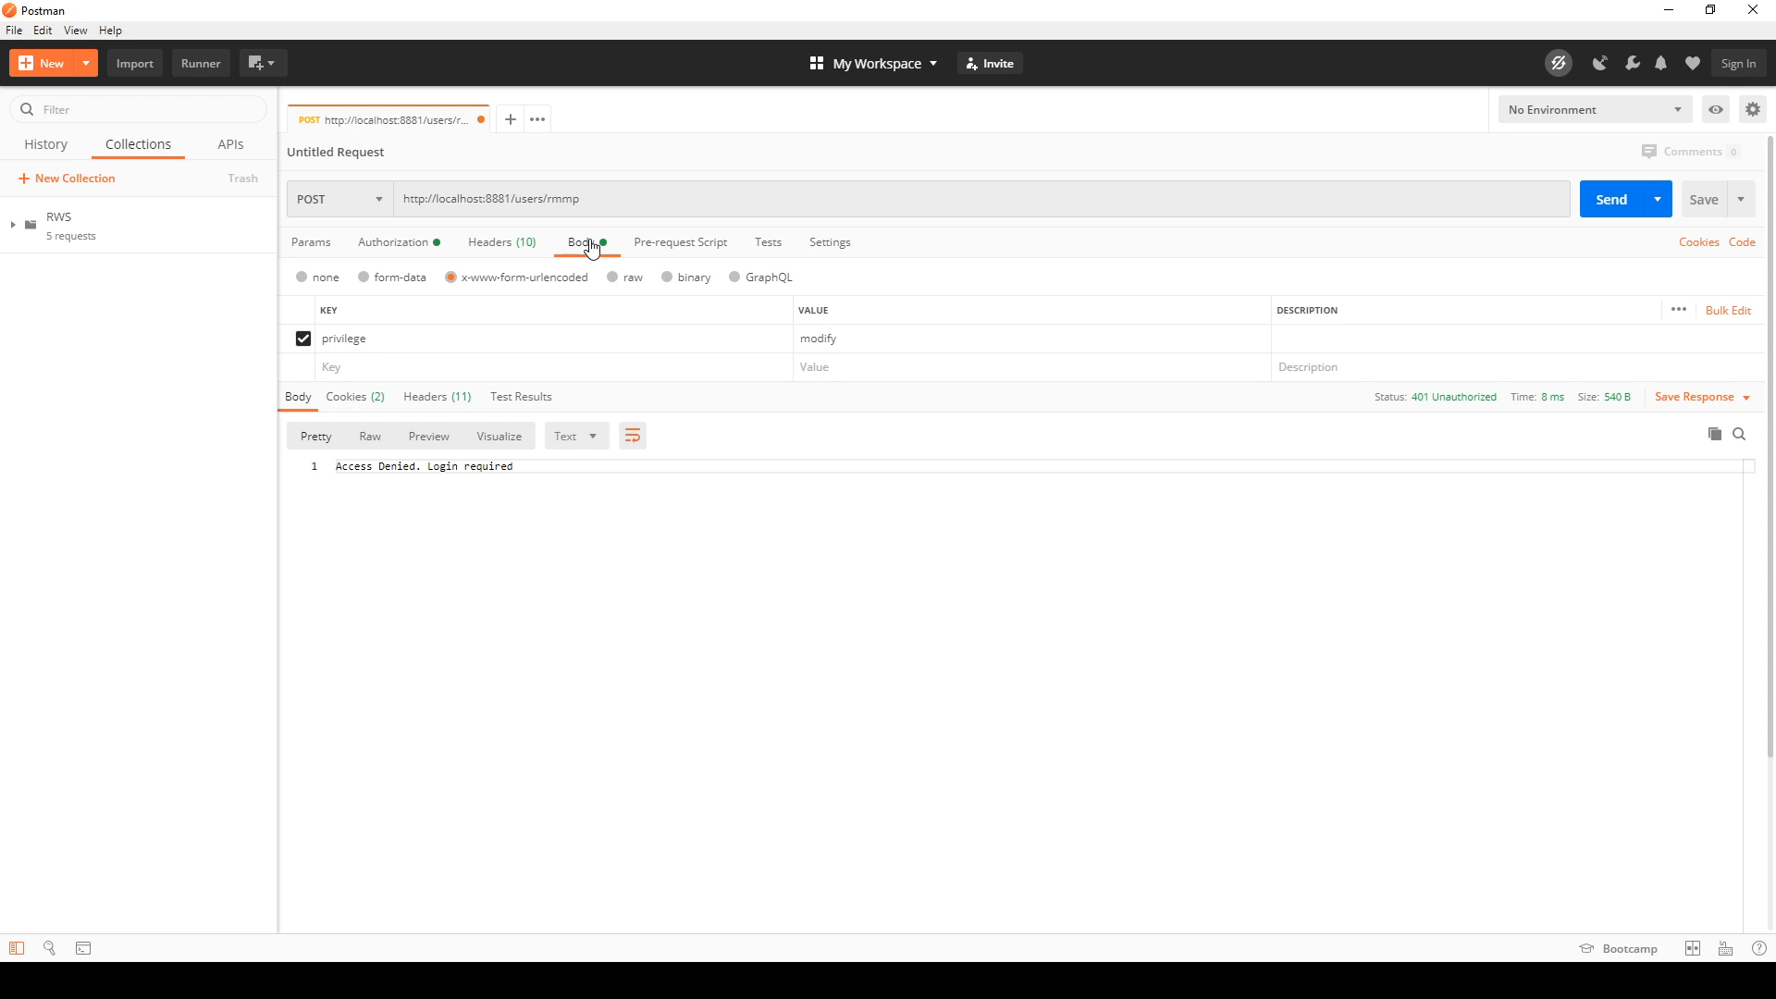
{"action": "left_click", "coordinate": [489, 246]}
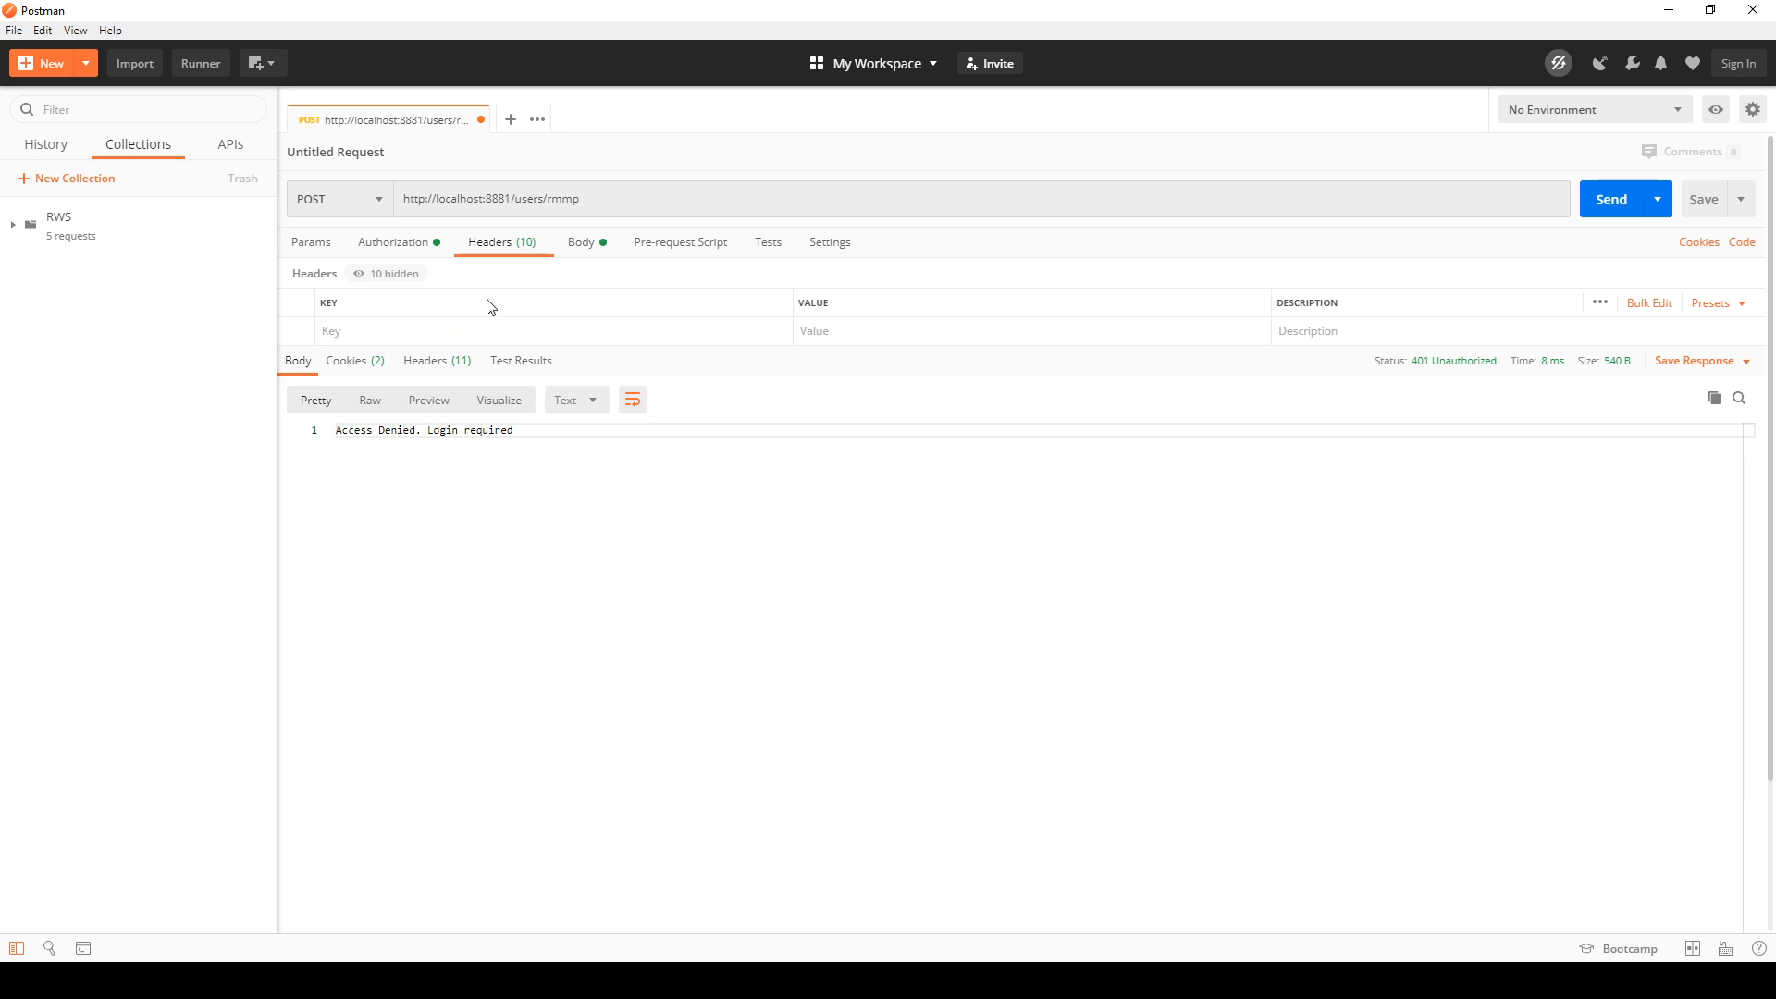
{"action": "left_click", "coordinate": [414, 250]}
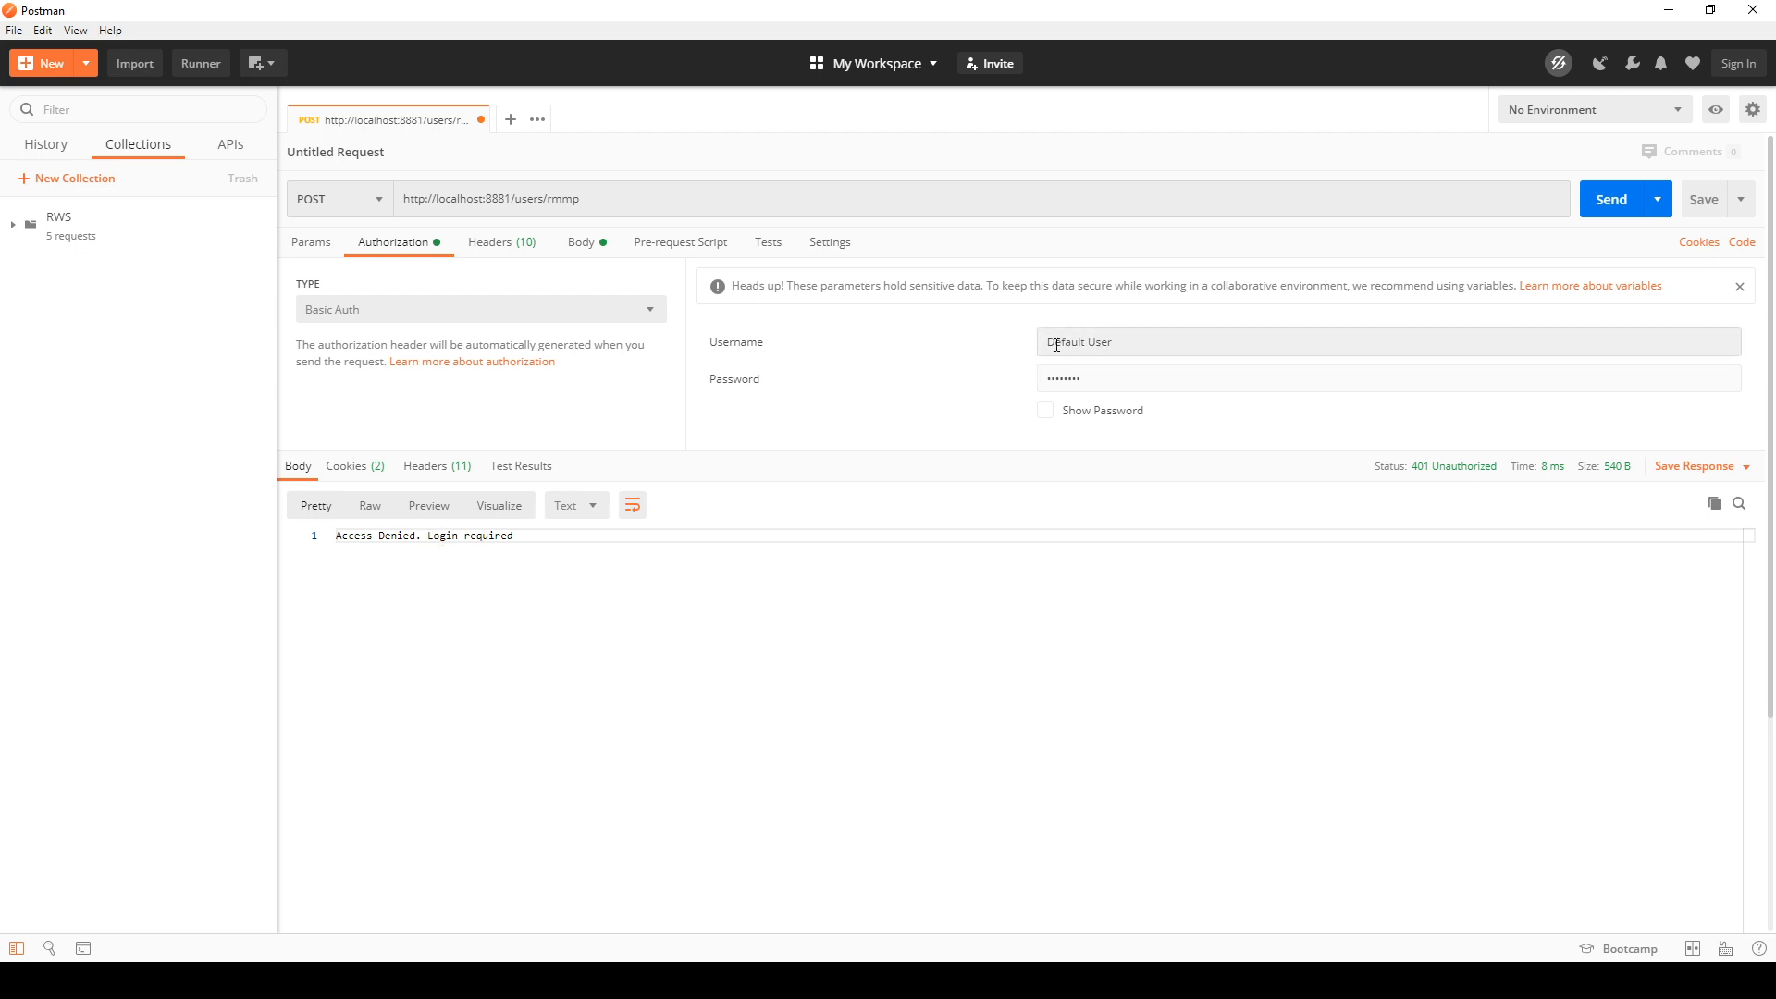
{"action": "left_click", "coordinate": [1047, 411]}
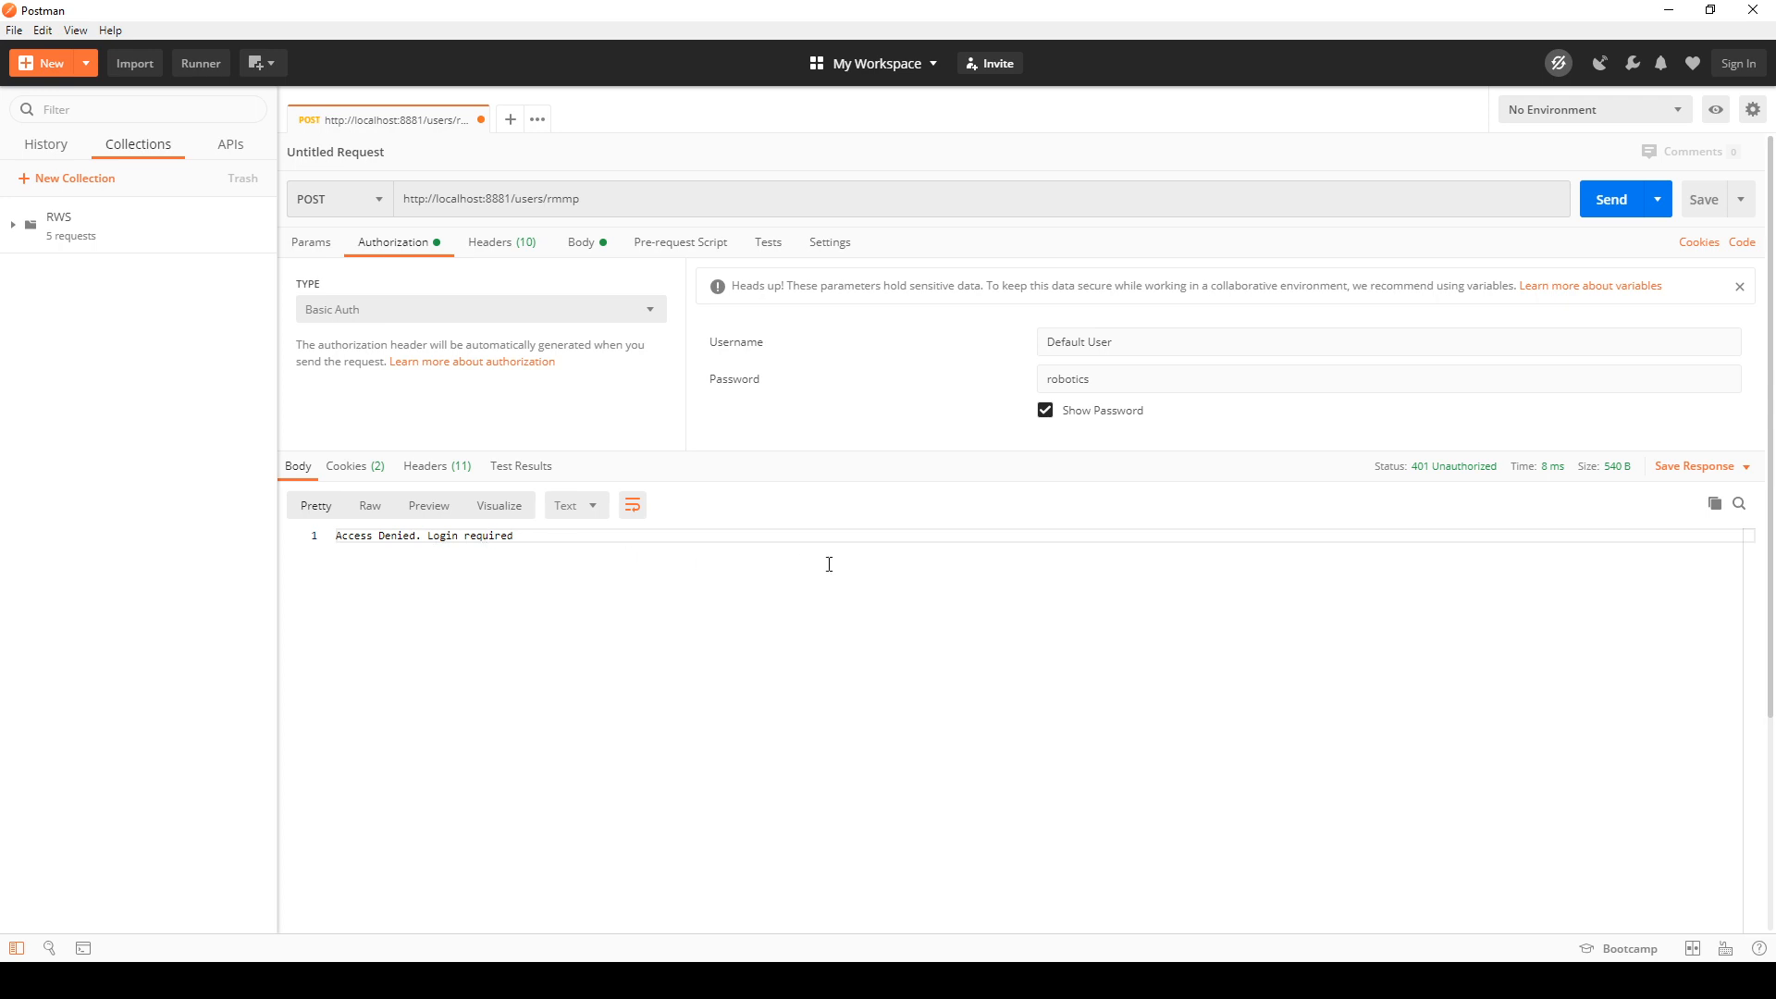
{"action": "left_click", "coordinate": [370, 317]}
{"action": "left_click", "coordinate": [370, 485]}
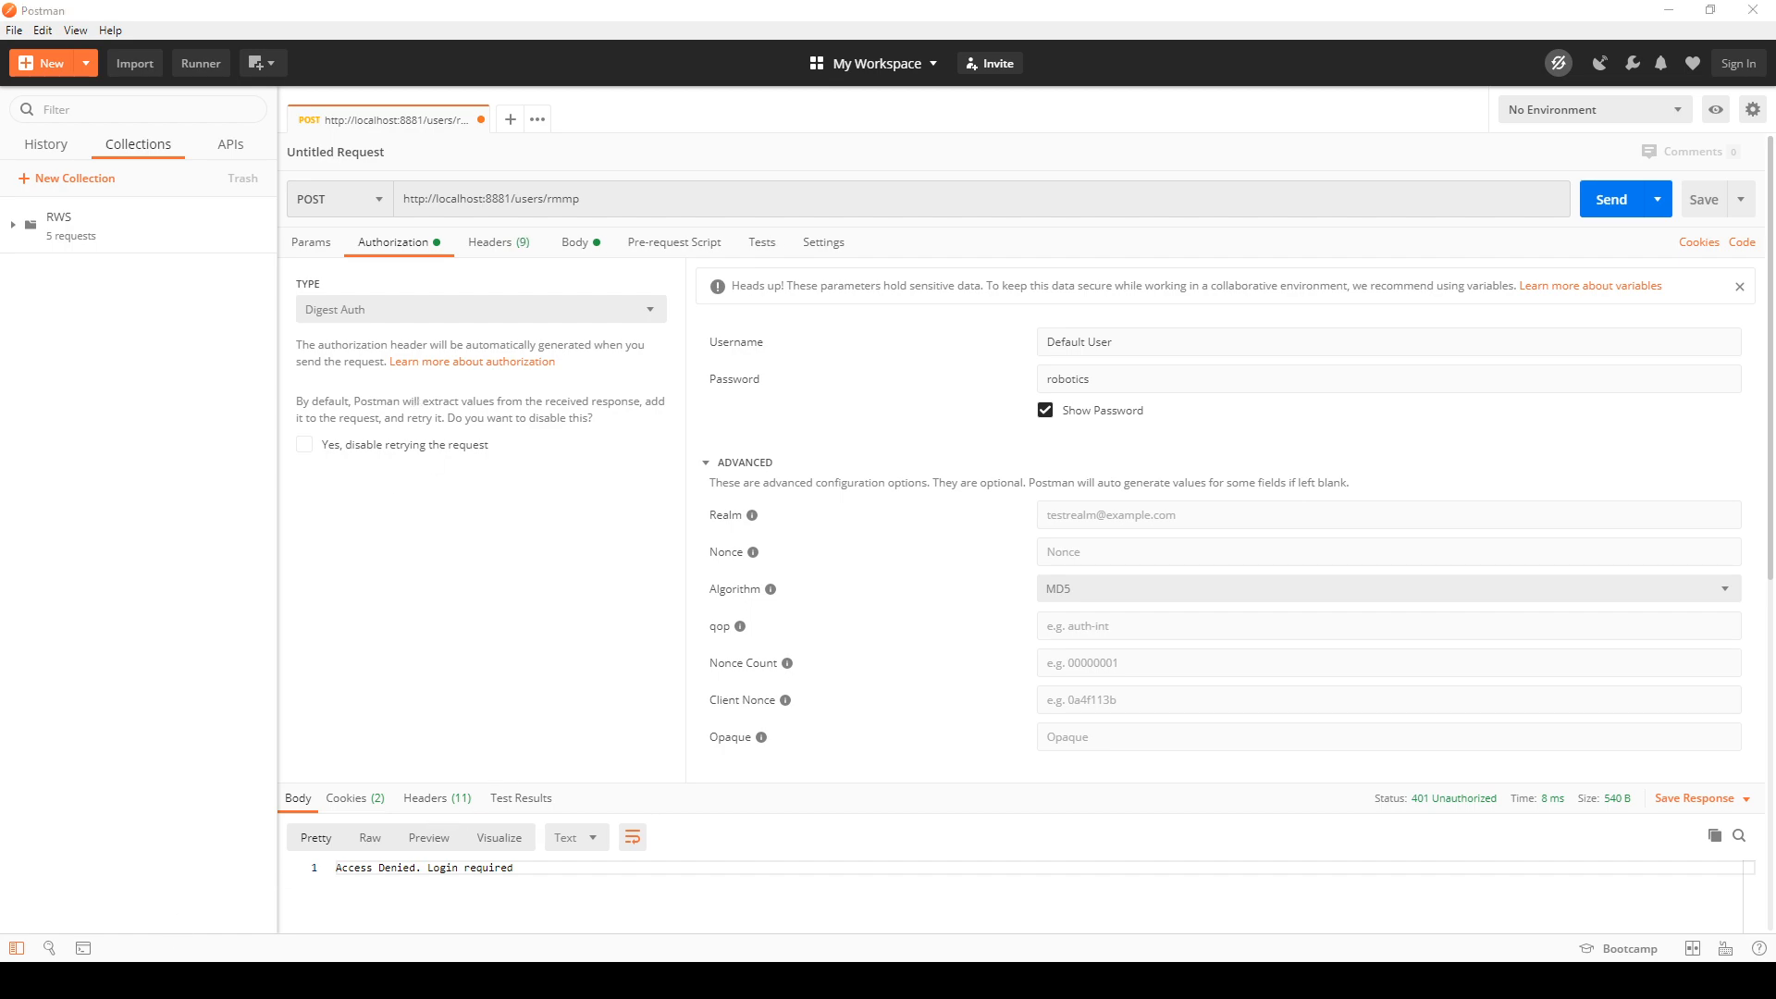
Step: Search the Robot Web Services manual's introduction in Chrome for "dige", read the authentication section and return to Postman
{"action": "mouse_move", "coordinate": [175, 981]}
{"action": "left_click", "coordinate": [300, 902]}
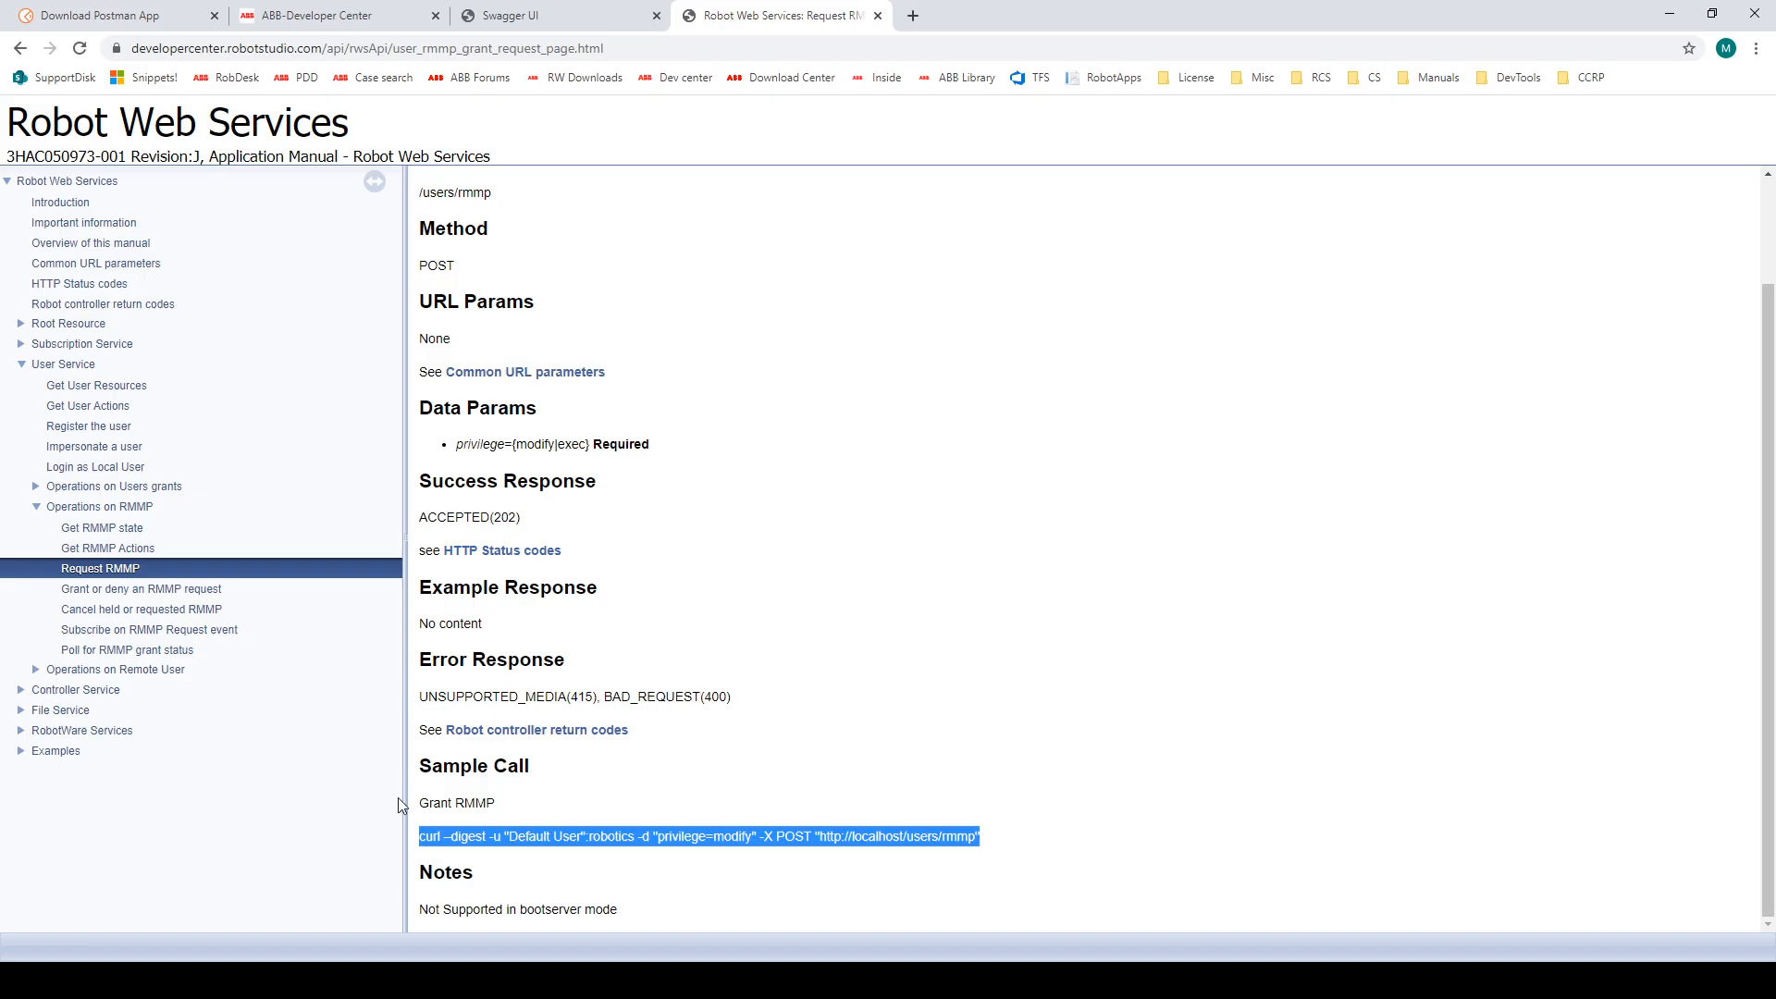
{"action": "left_click", "coordinate": [81, 204]}
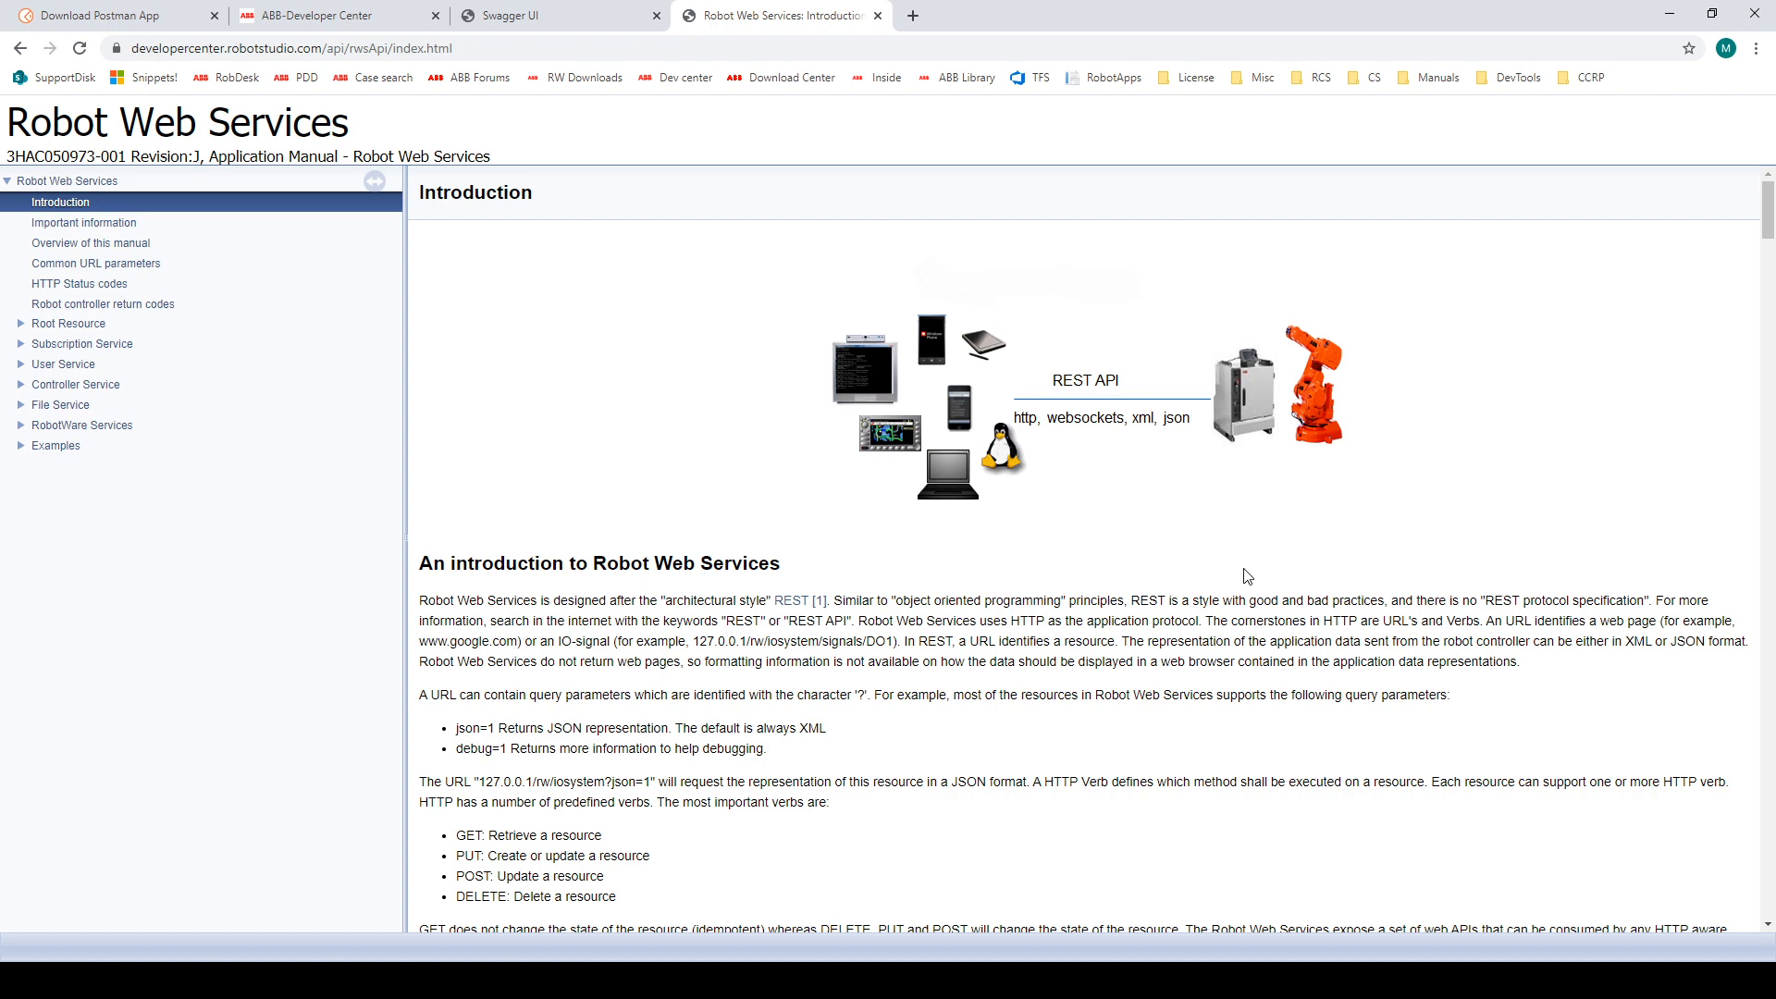
{"action": "key", "text": "ctrl+f"}
{"action": "type", "text": "dige"}
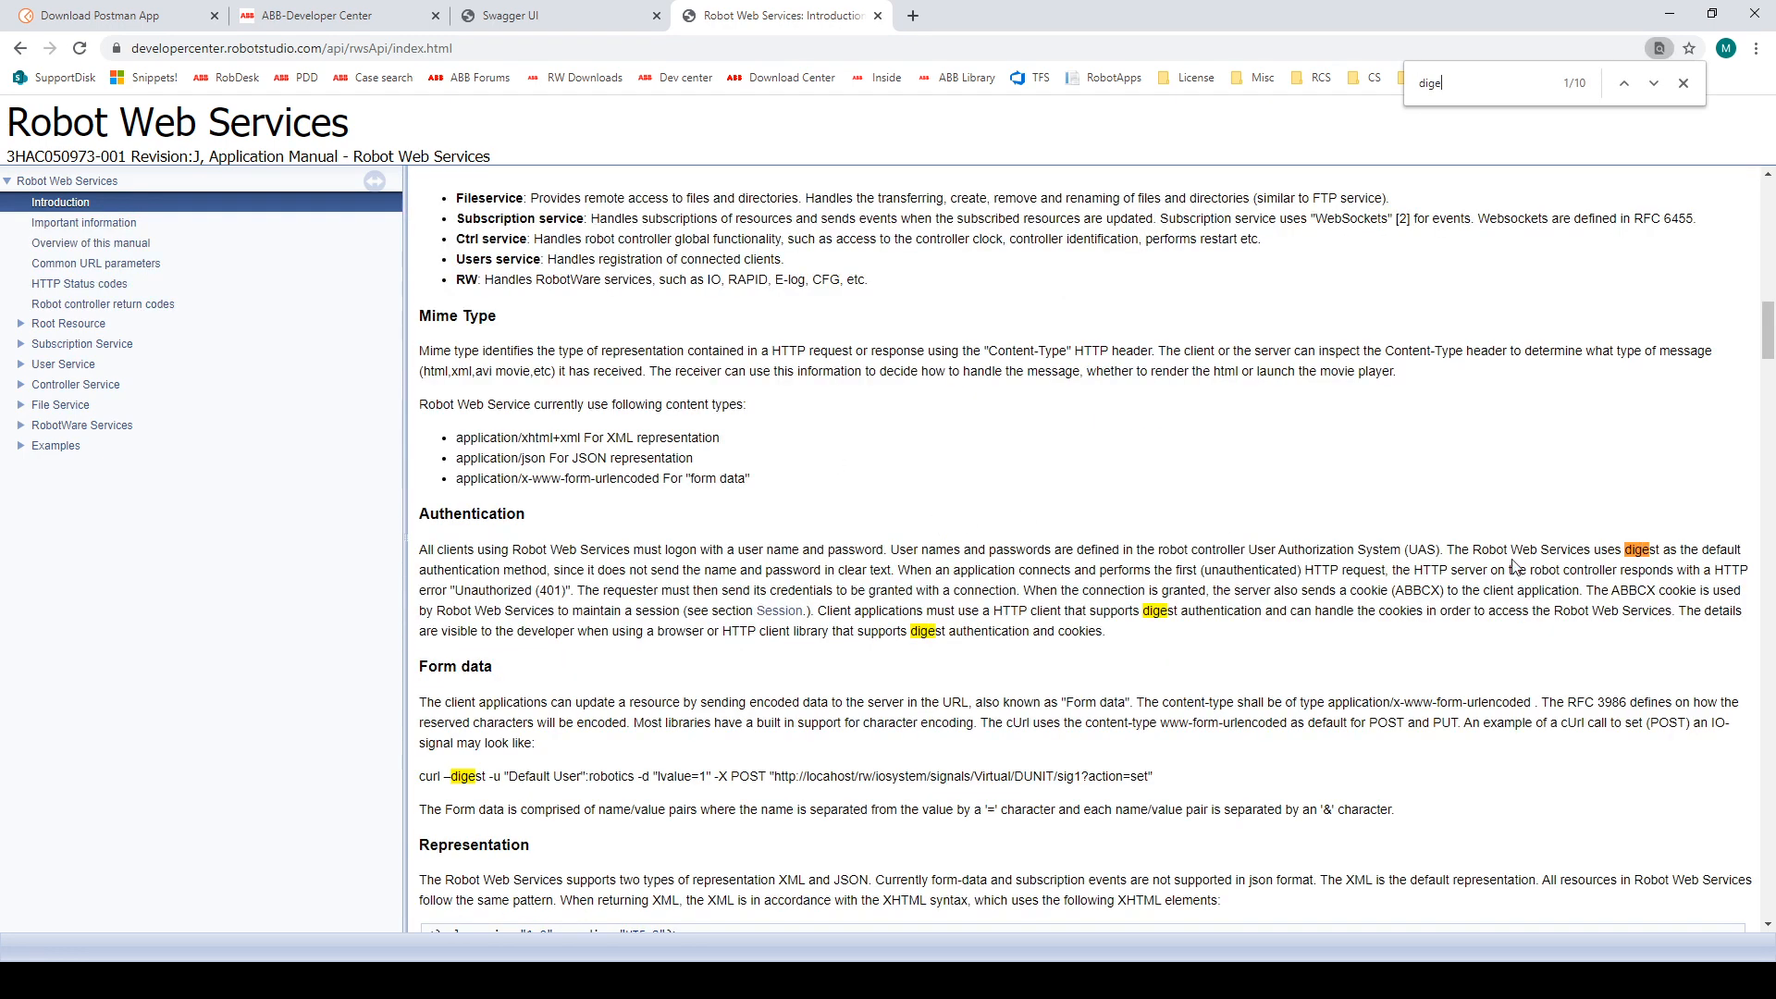
{"action": "left_click_drag", "start_coordinate": [1510, 551], "coordinate": [1624, 551]}
{"action": "left_click", "coordinate": [1615, 548]}
{"action": "left_click_drag", "start_coordinate": [452, 568], "coordinate": [565, 589]}
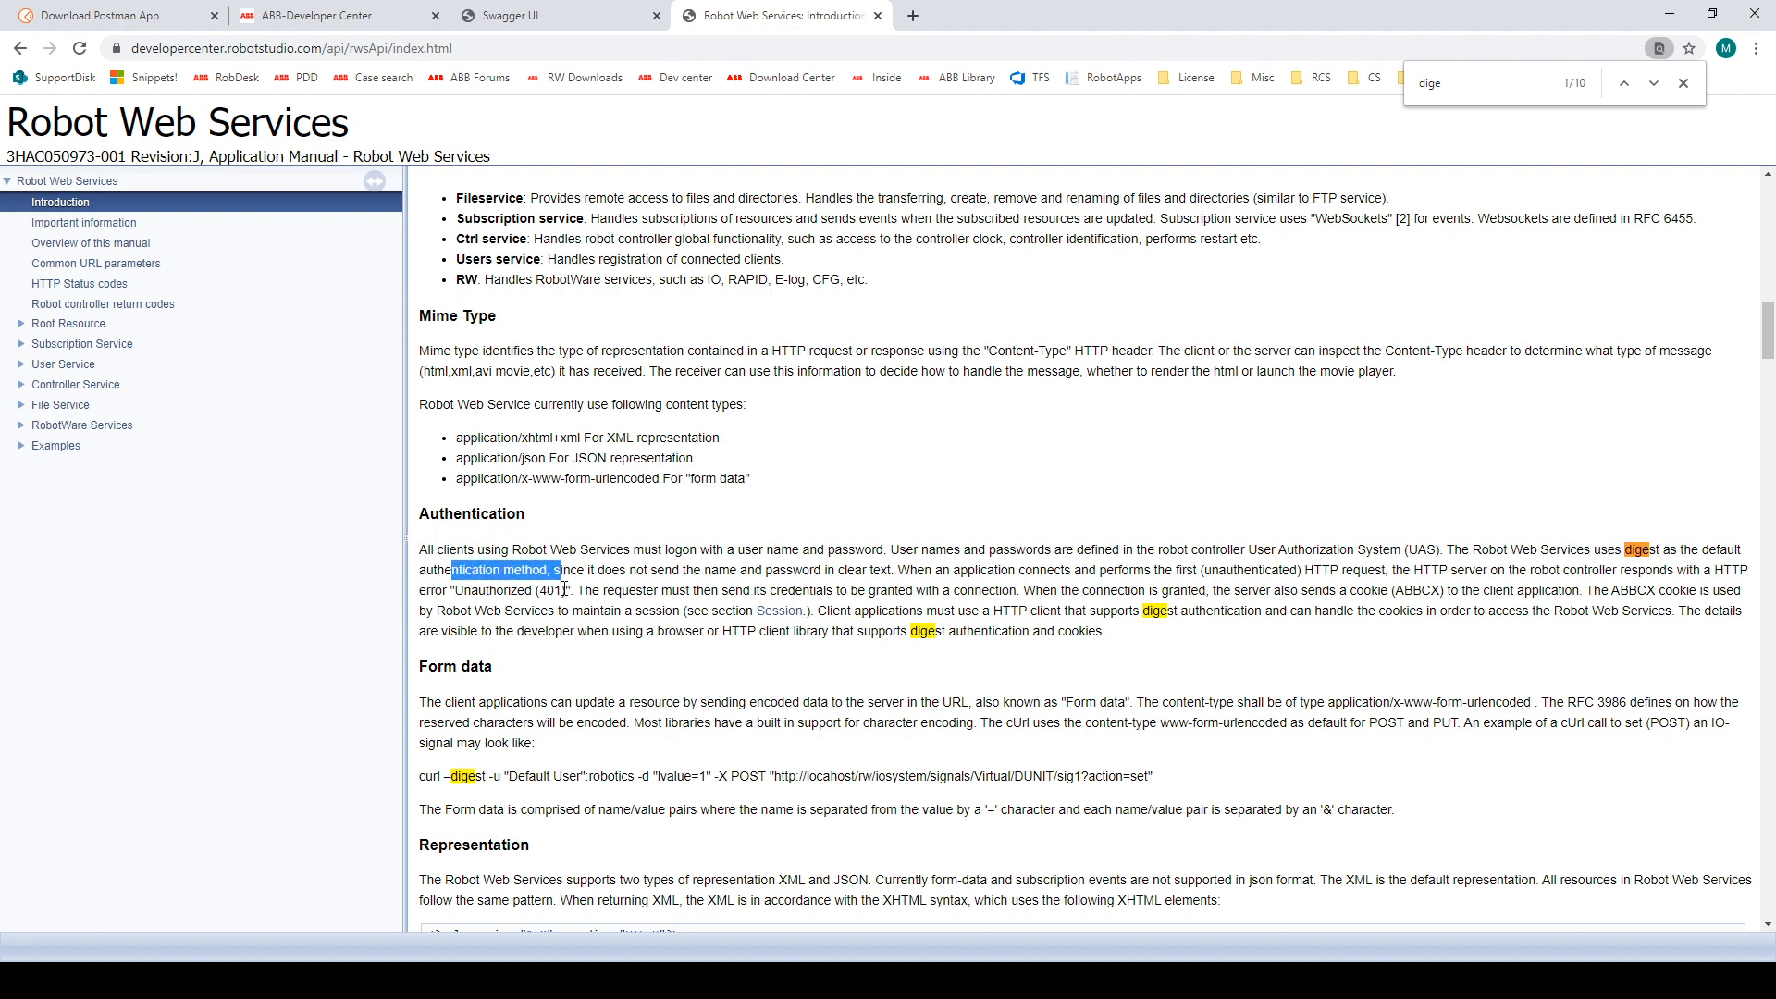
{"action": "left_click", "coordinate": [1672, 15]}
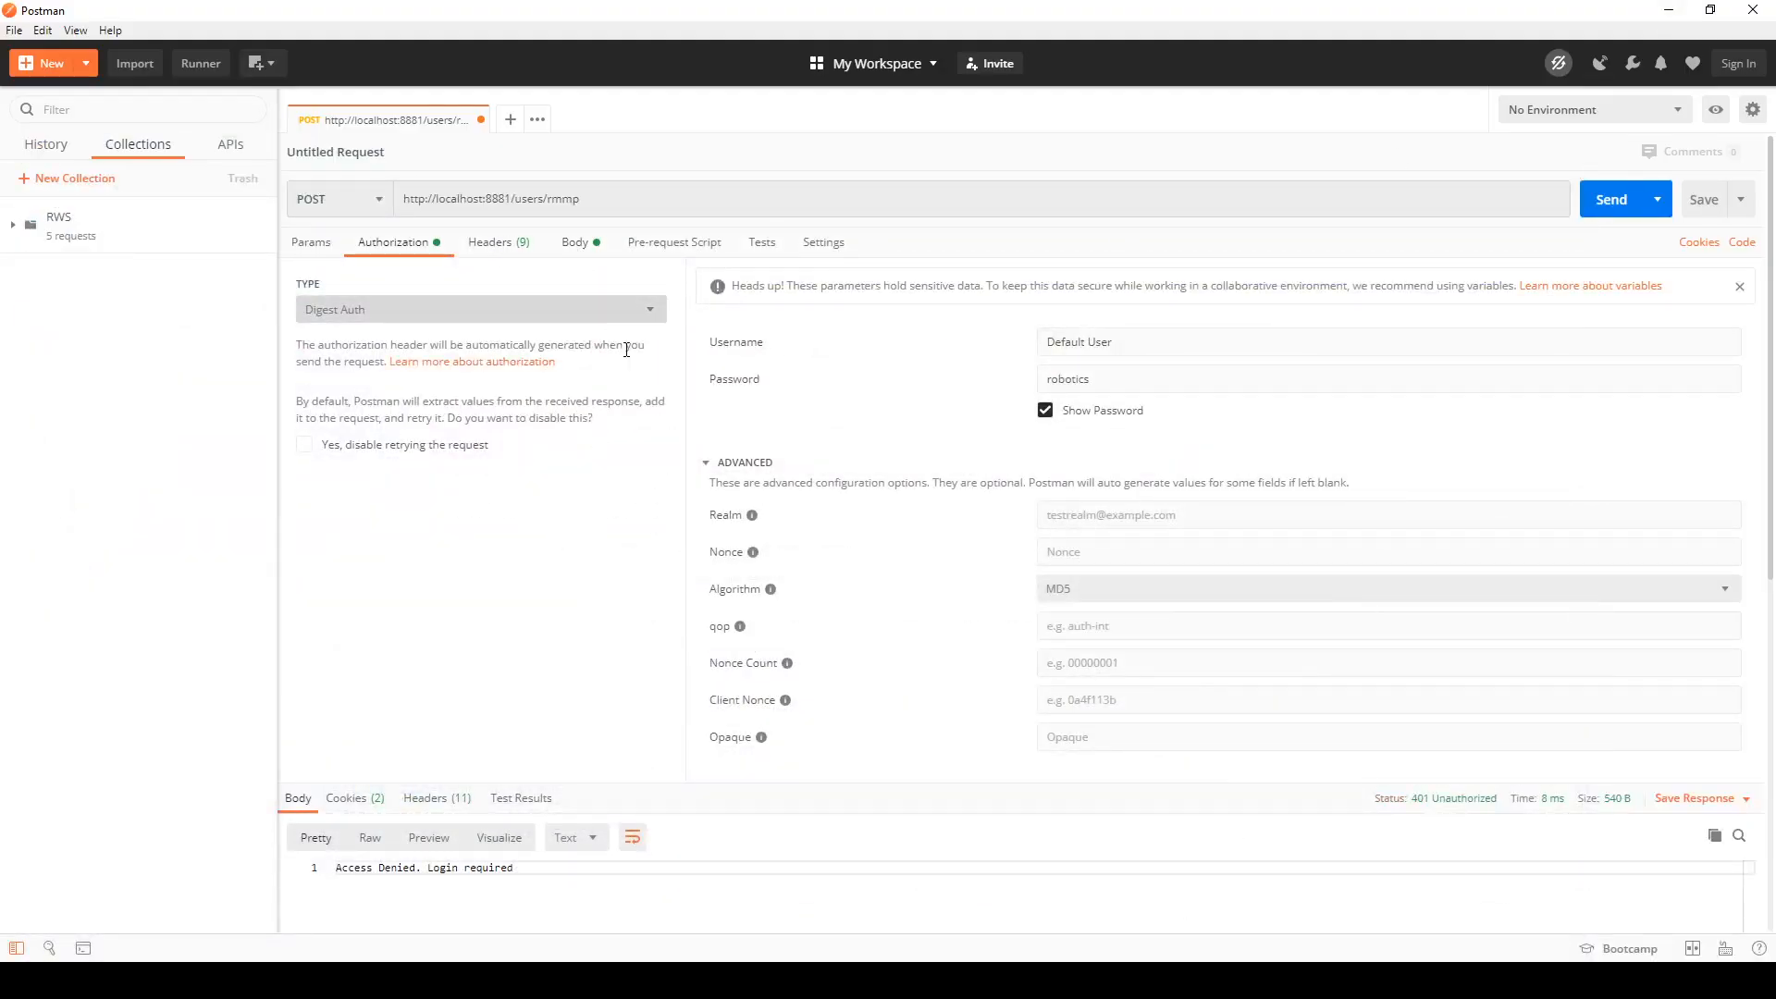
Step: Send the RMMP request again with digest authentication and review its parameters, body and headers
{"action": "left_click", "coordinate": [499, 243]}
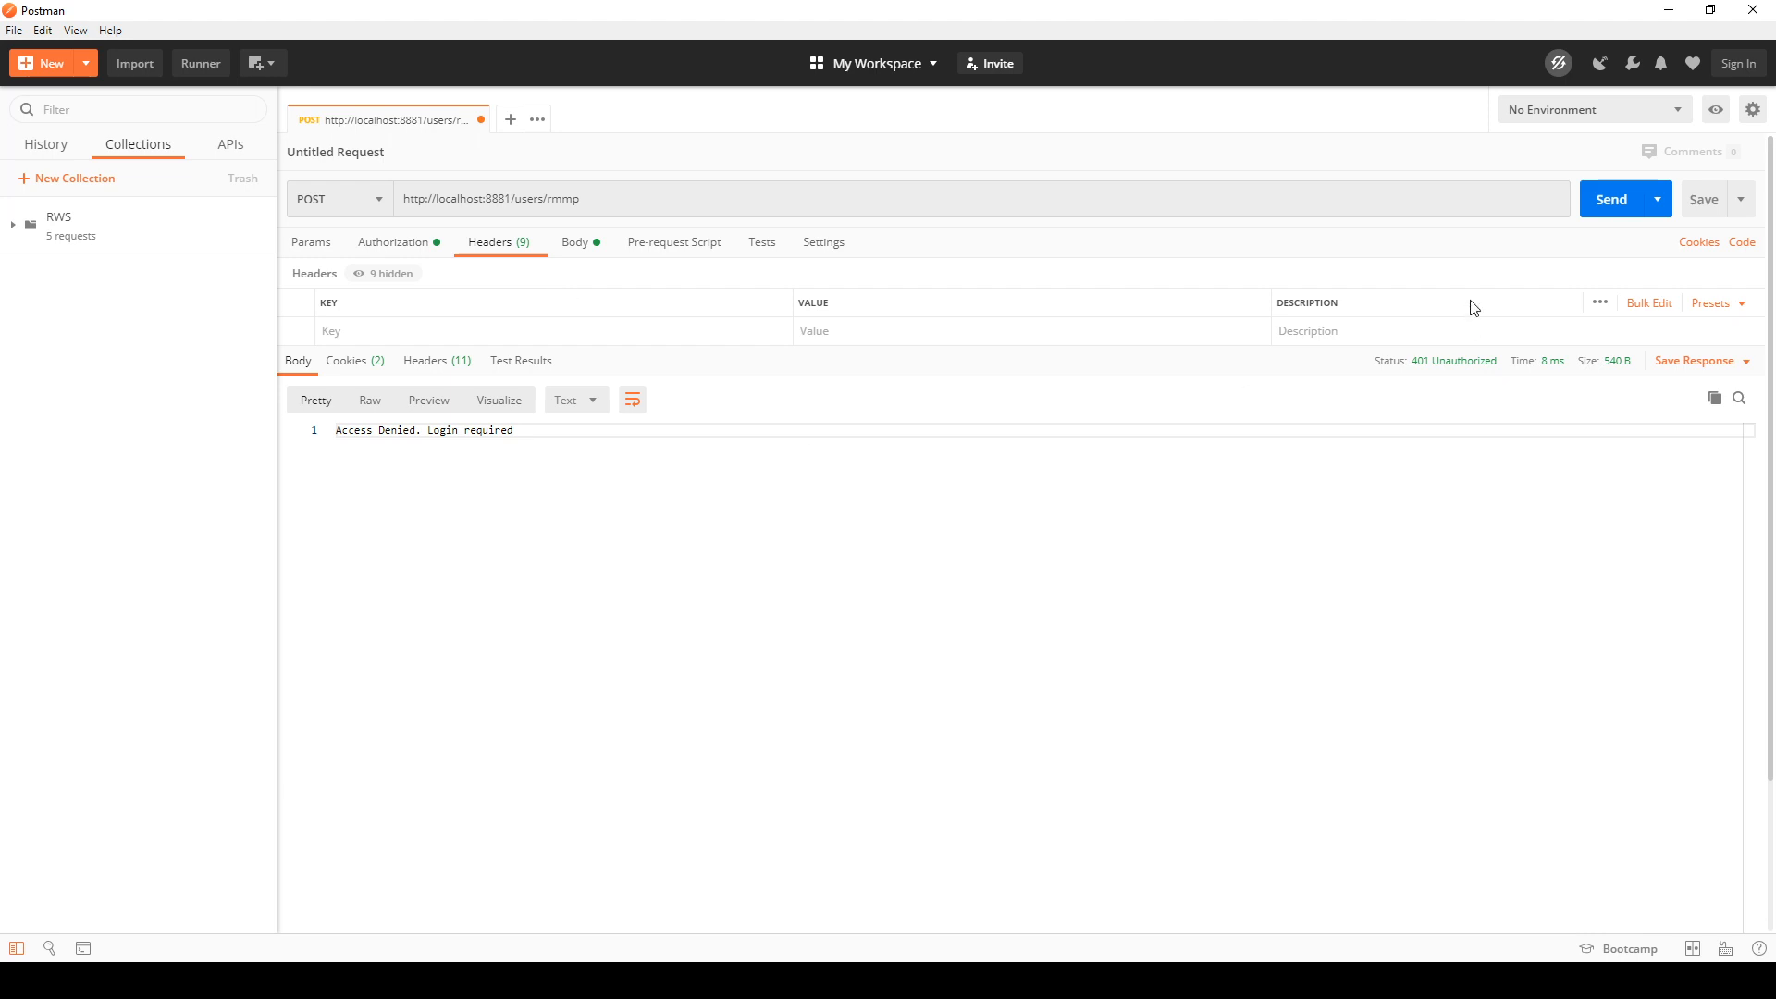
{"action": "left_click", "coordinate": [1603, 204]}
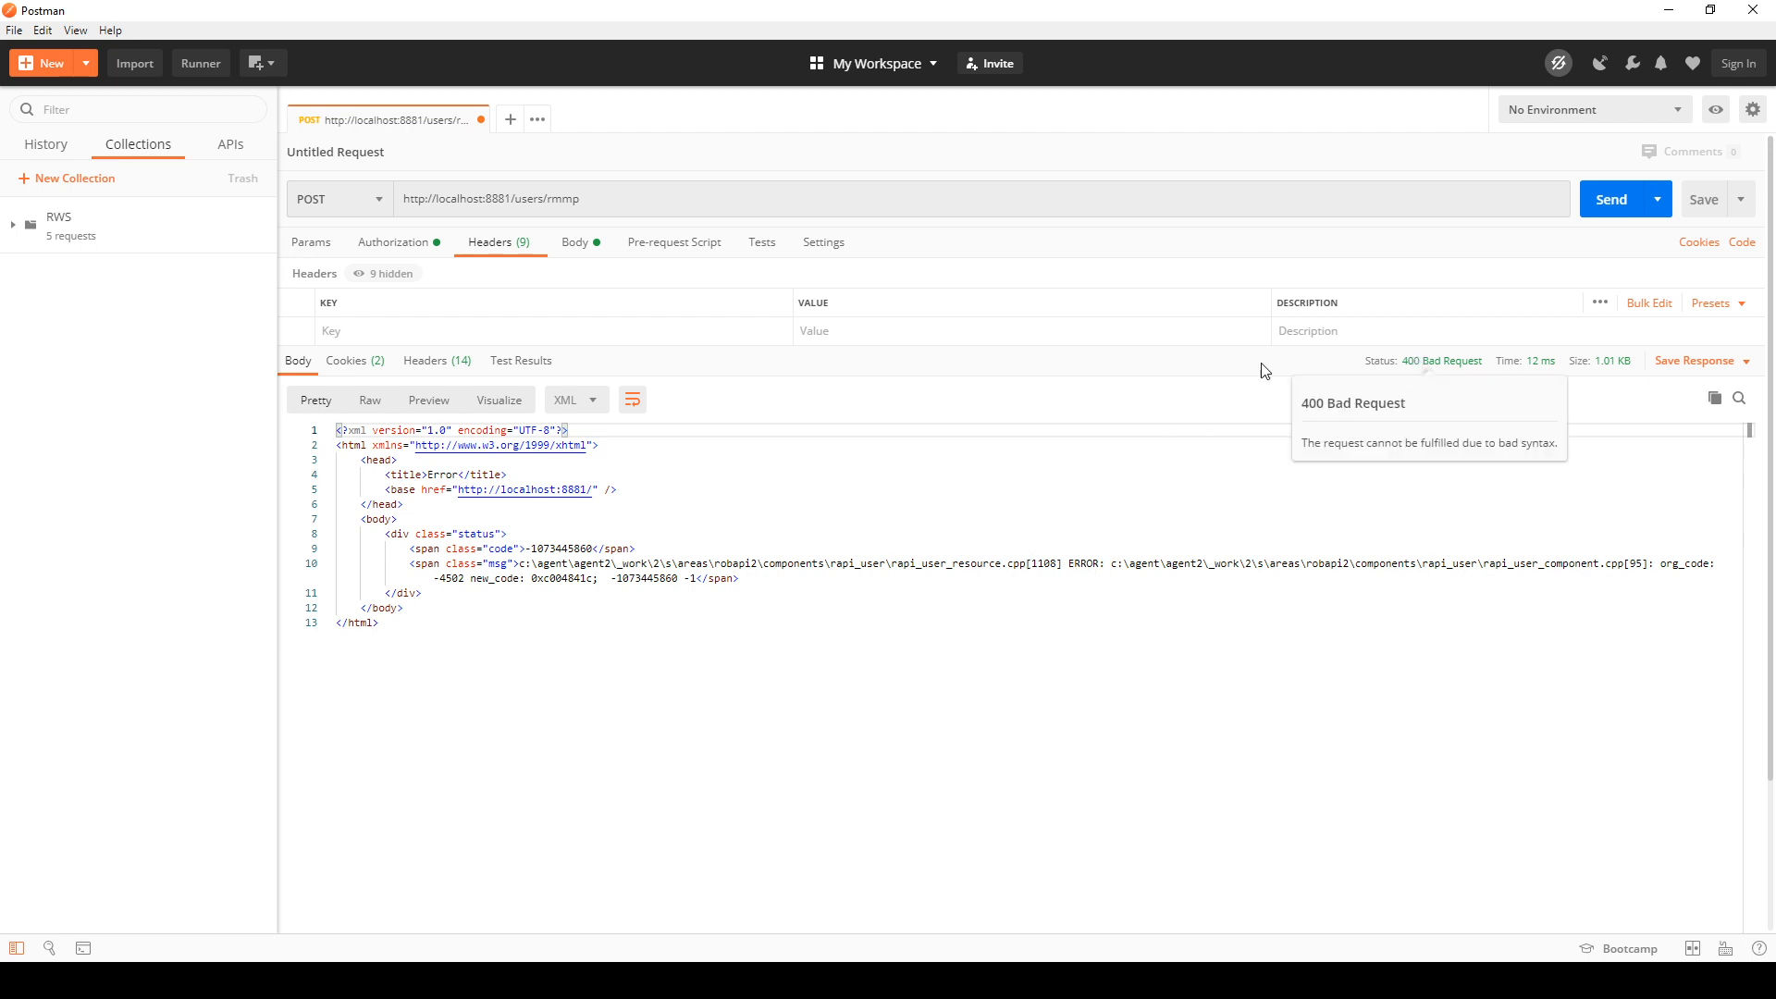
{"action": "left_click", "coordinate": [321, 245]}
{"action": "left_click", "coordinate": [574, 245]}
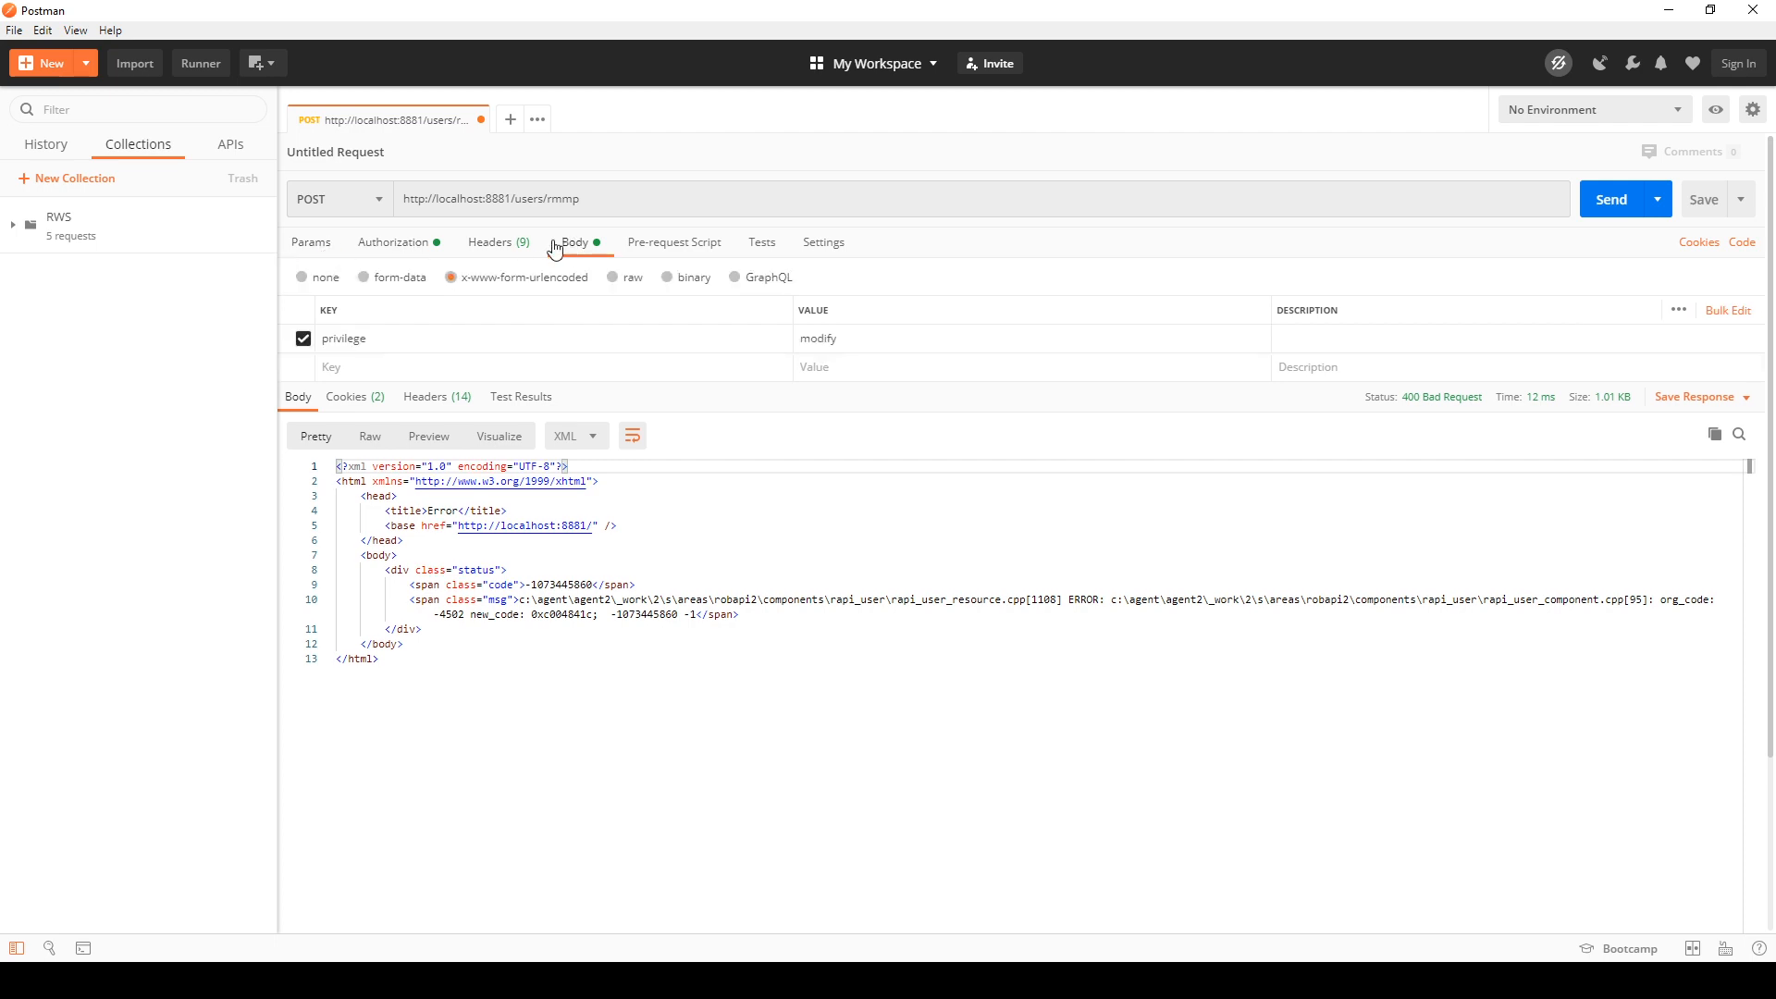
{"action": "left_click", "coordinate": [485, 246]}
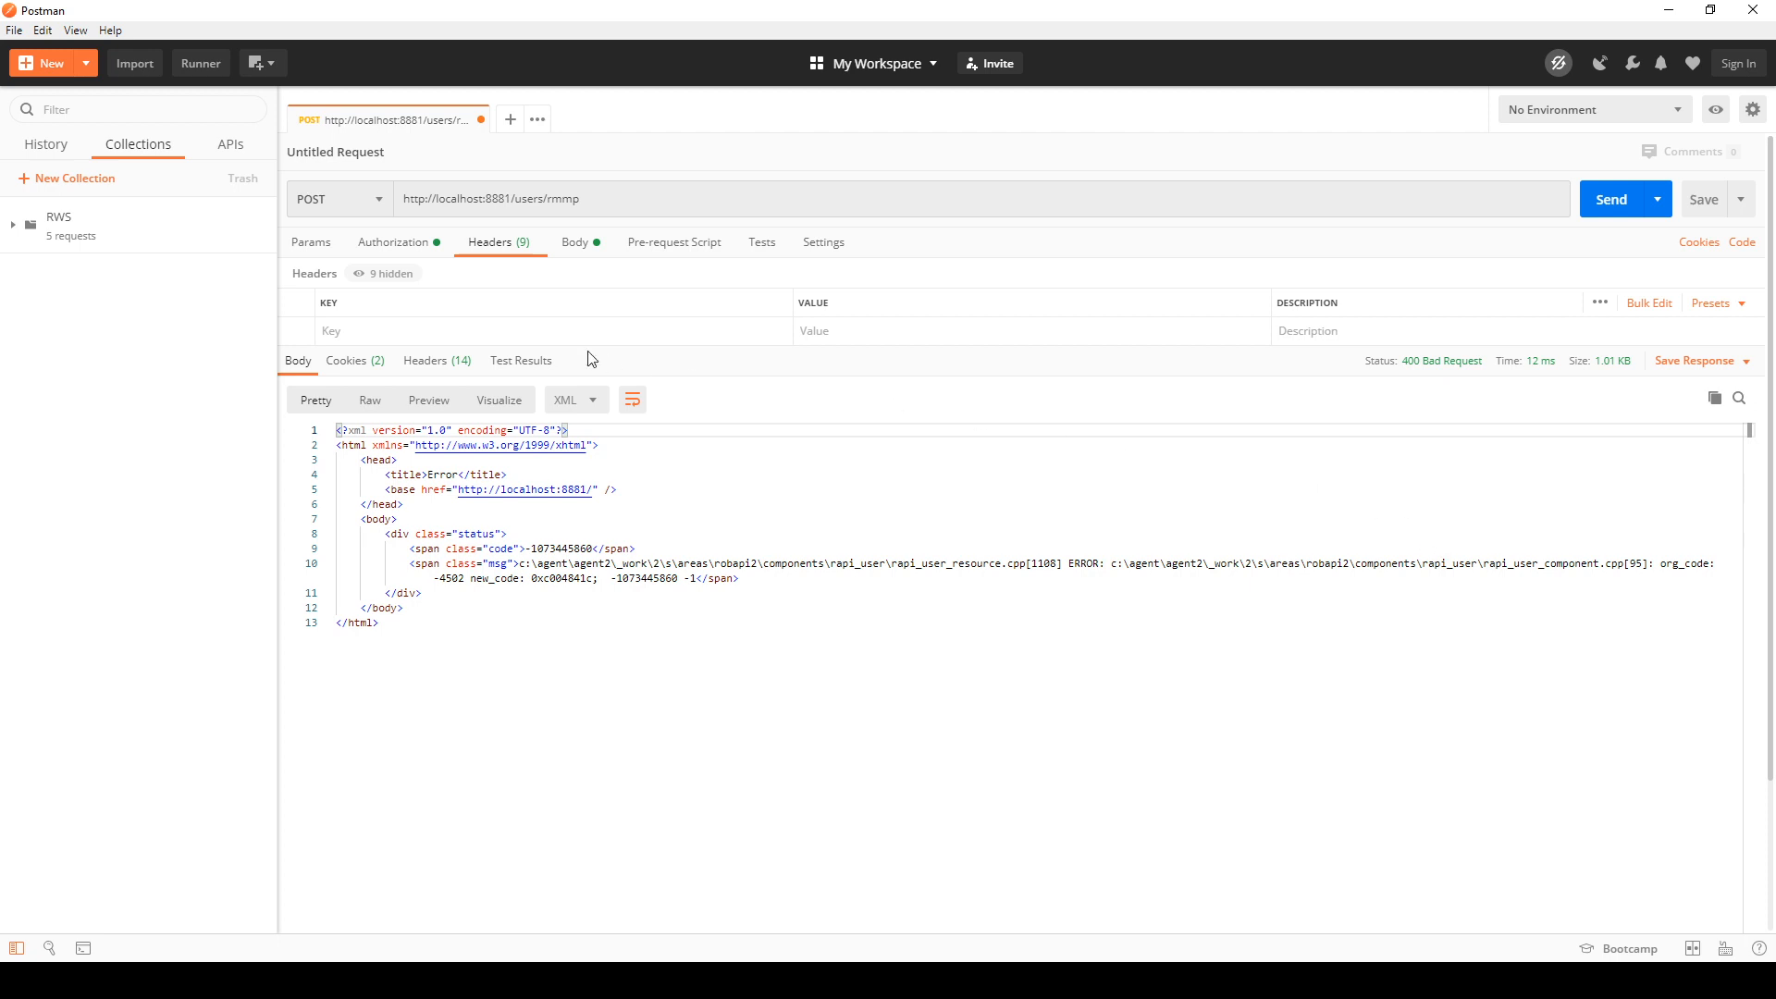
Step: Add an Accept header with the value application/json to the untitled RMMP request, copied from the collection's Request RMMP (Manual Mode)
{"action": "left_click", "coordinate": [384, 332]}
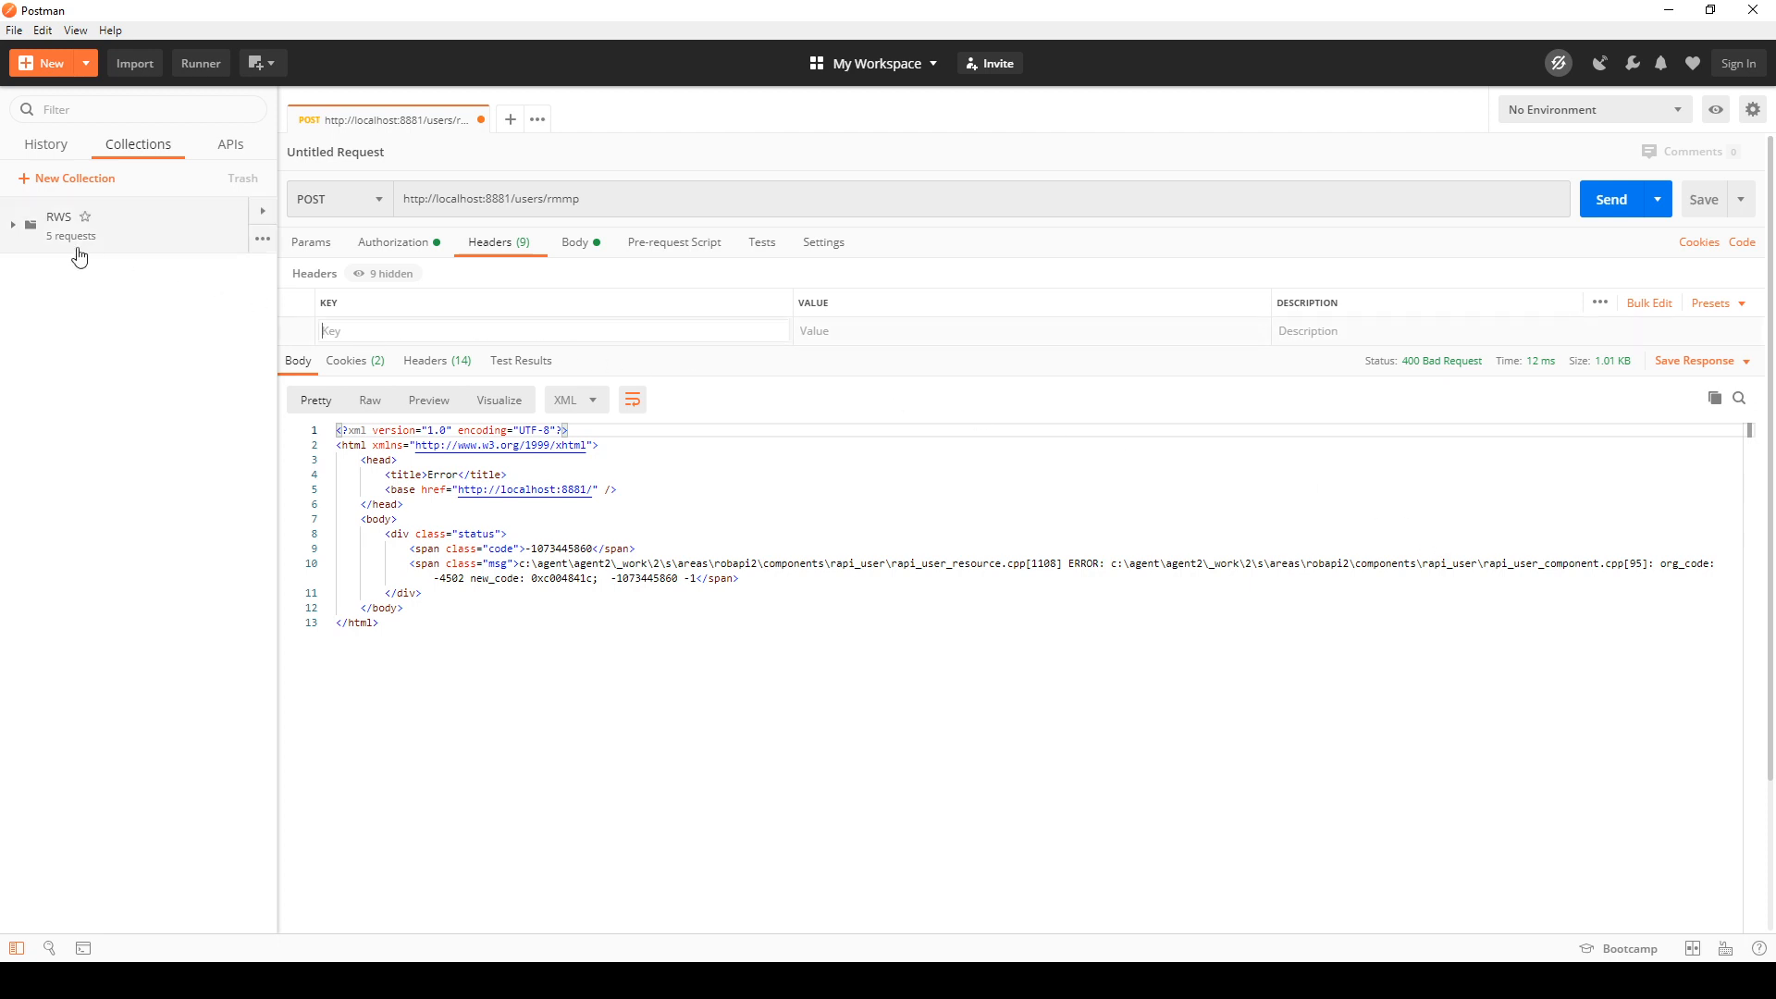
{"action": "left_click", "coordinate": [13, 225]}
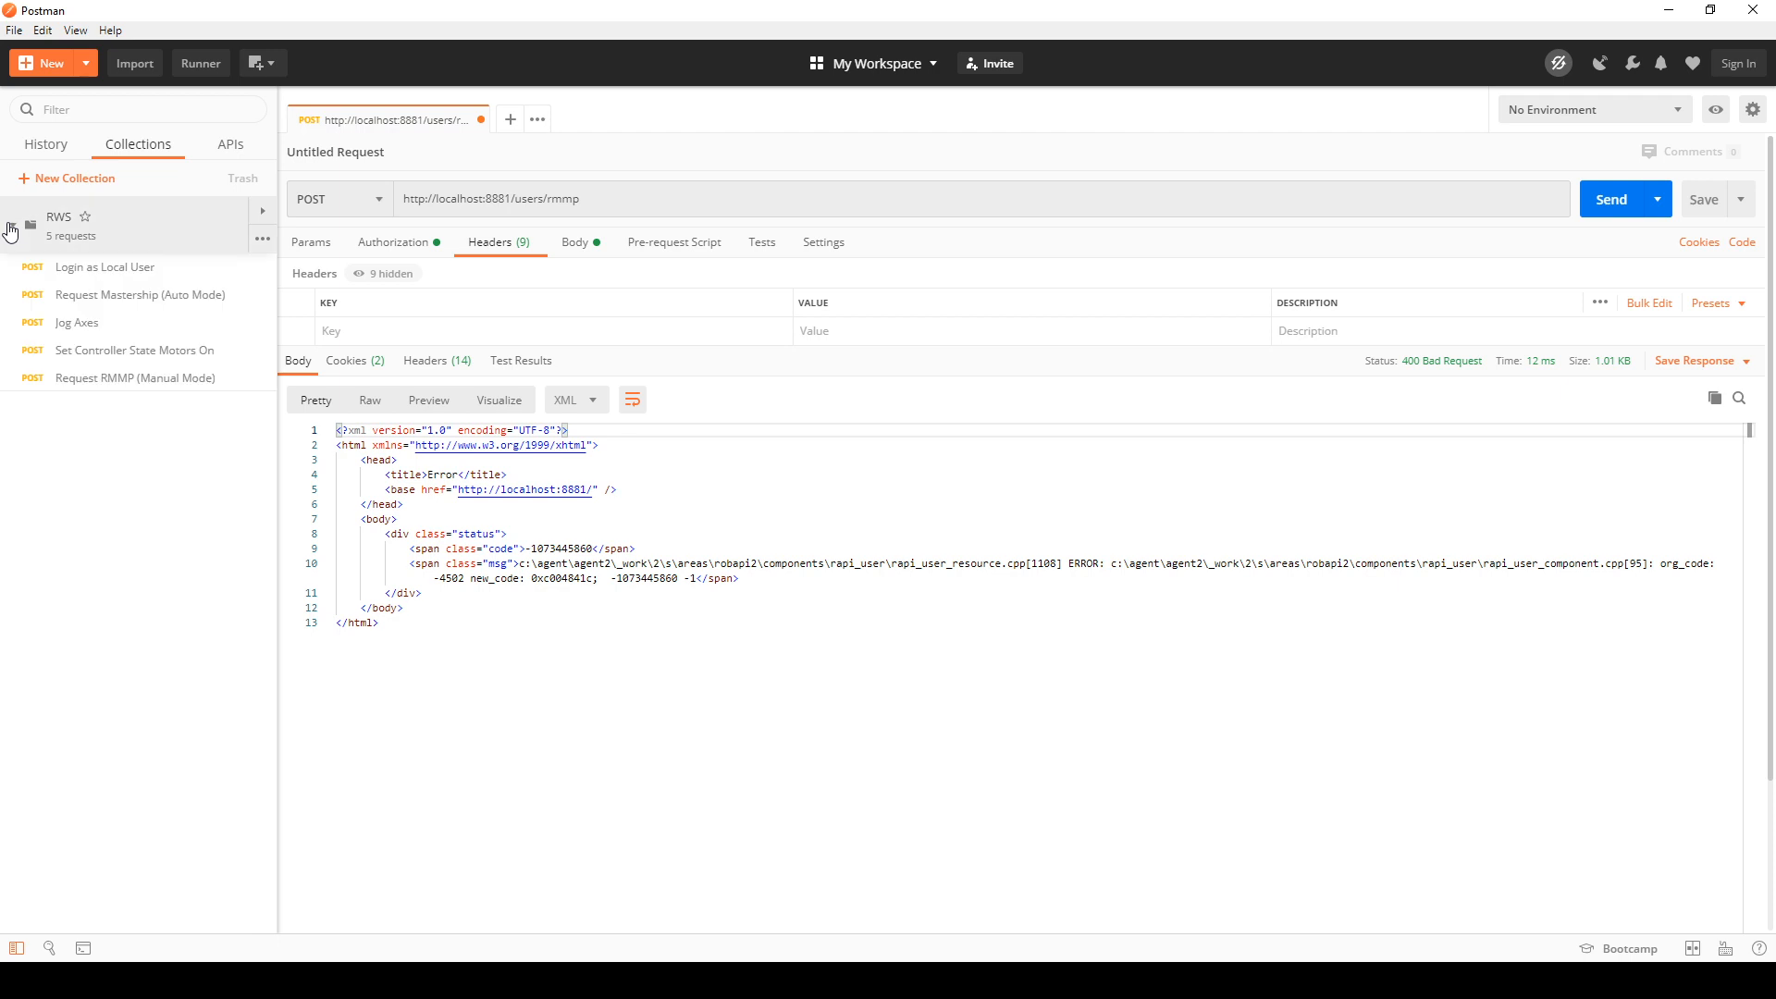
{"action": "left_click", "coordinate": [165, 380]}
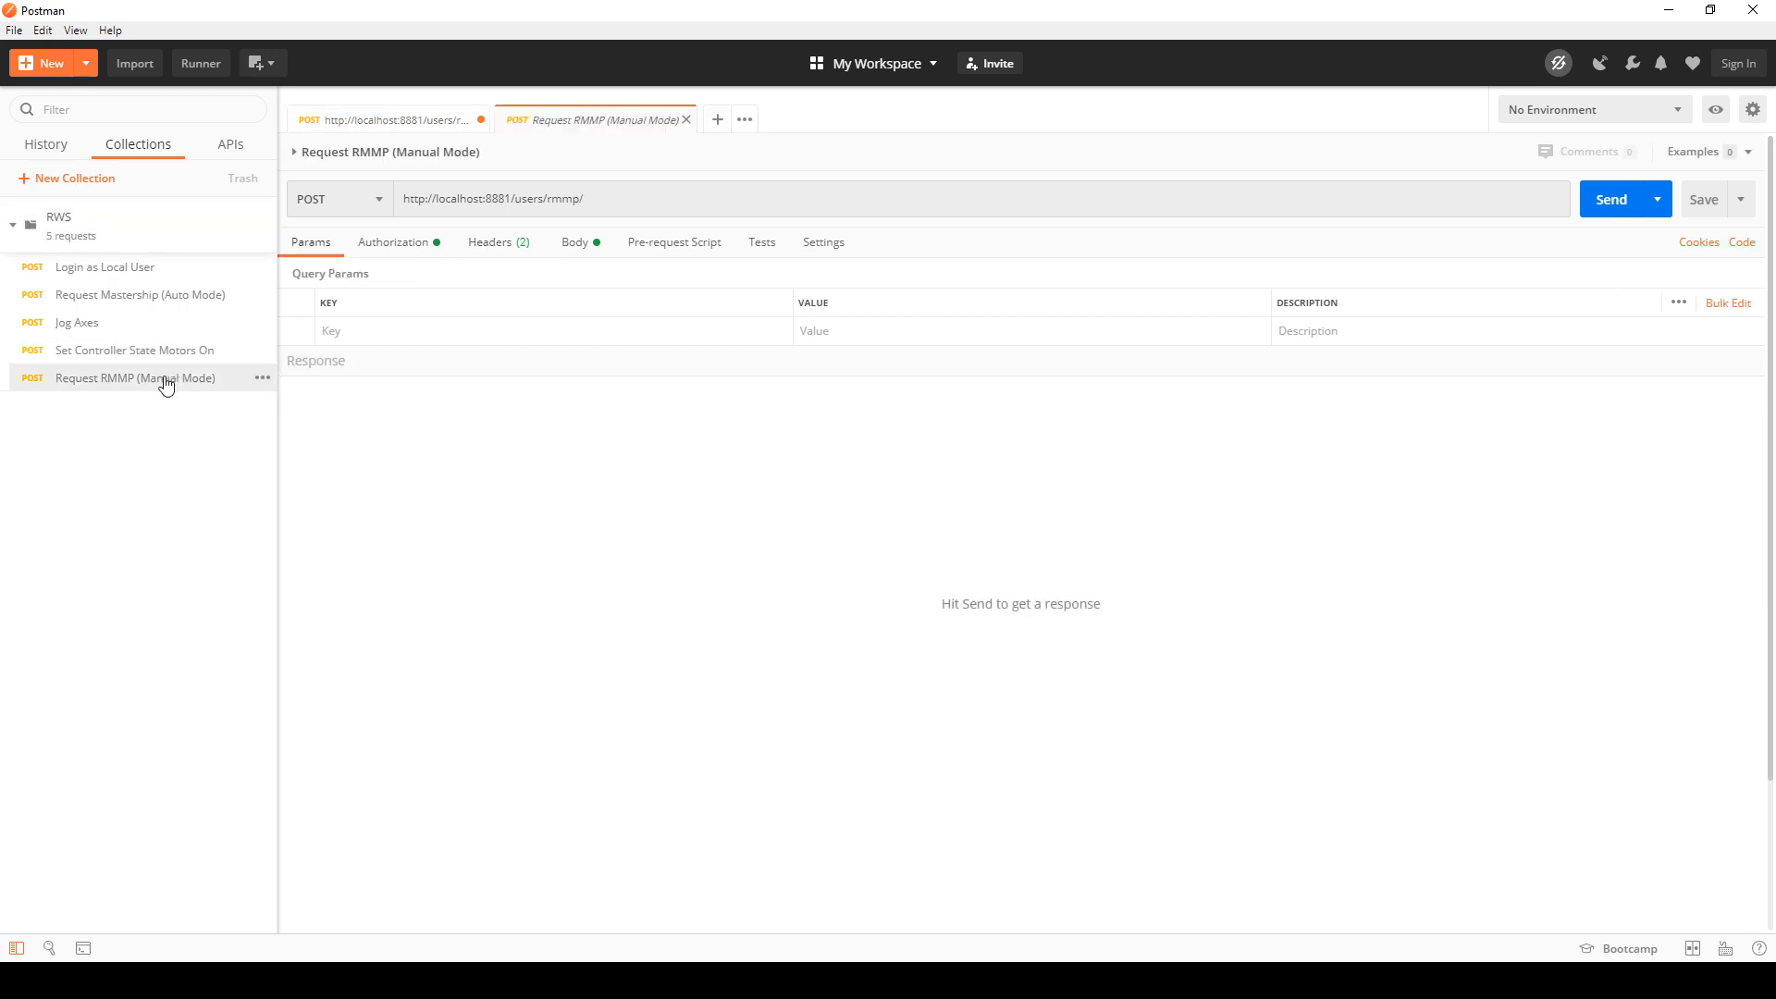
{"action": "left_click", "coordinate": [481, 243]}
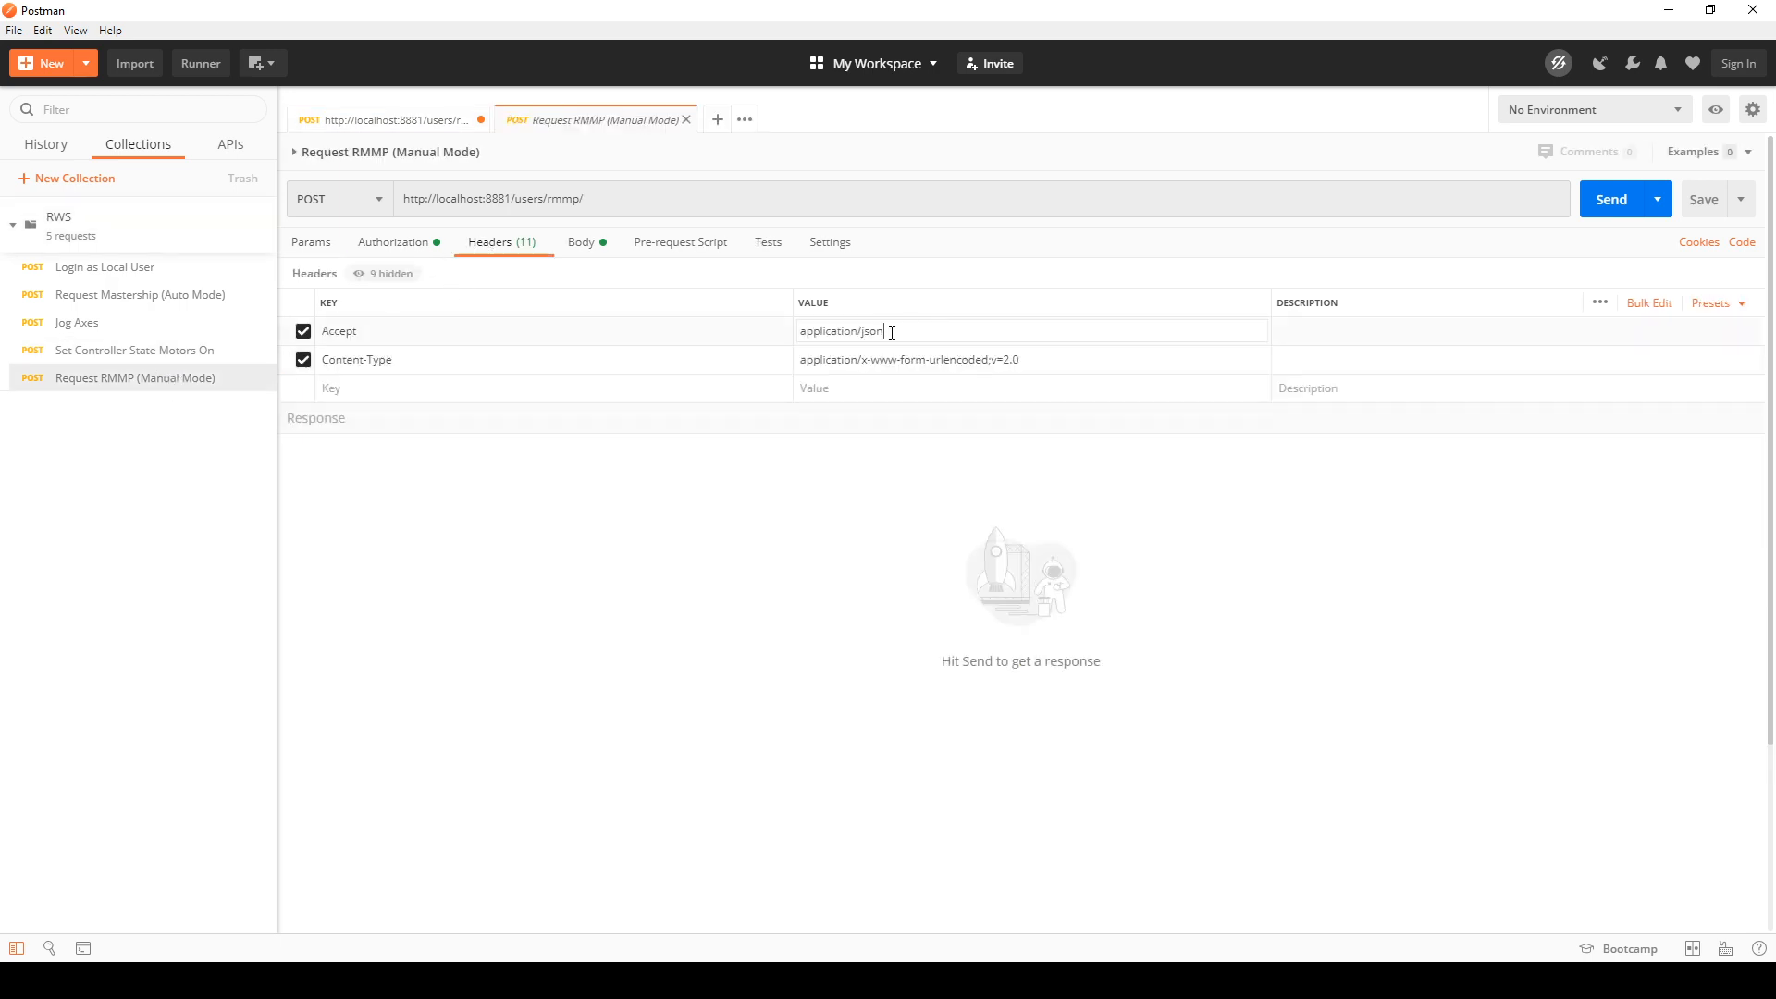
{"action": "left_click_drag", "start_coordinate": [886, 332], "coordinate": [803, 333]}
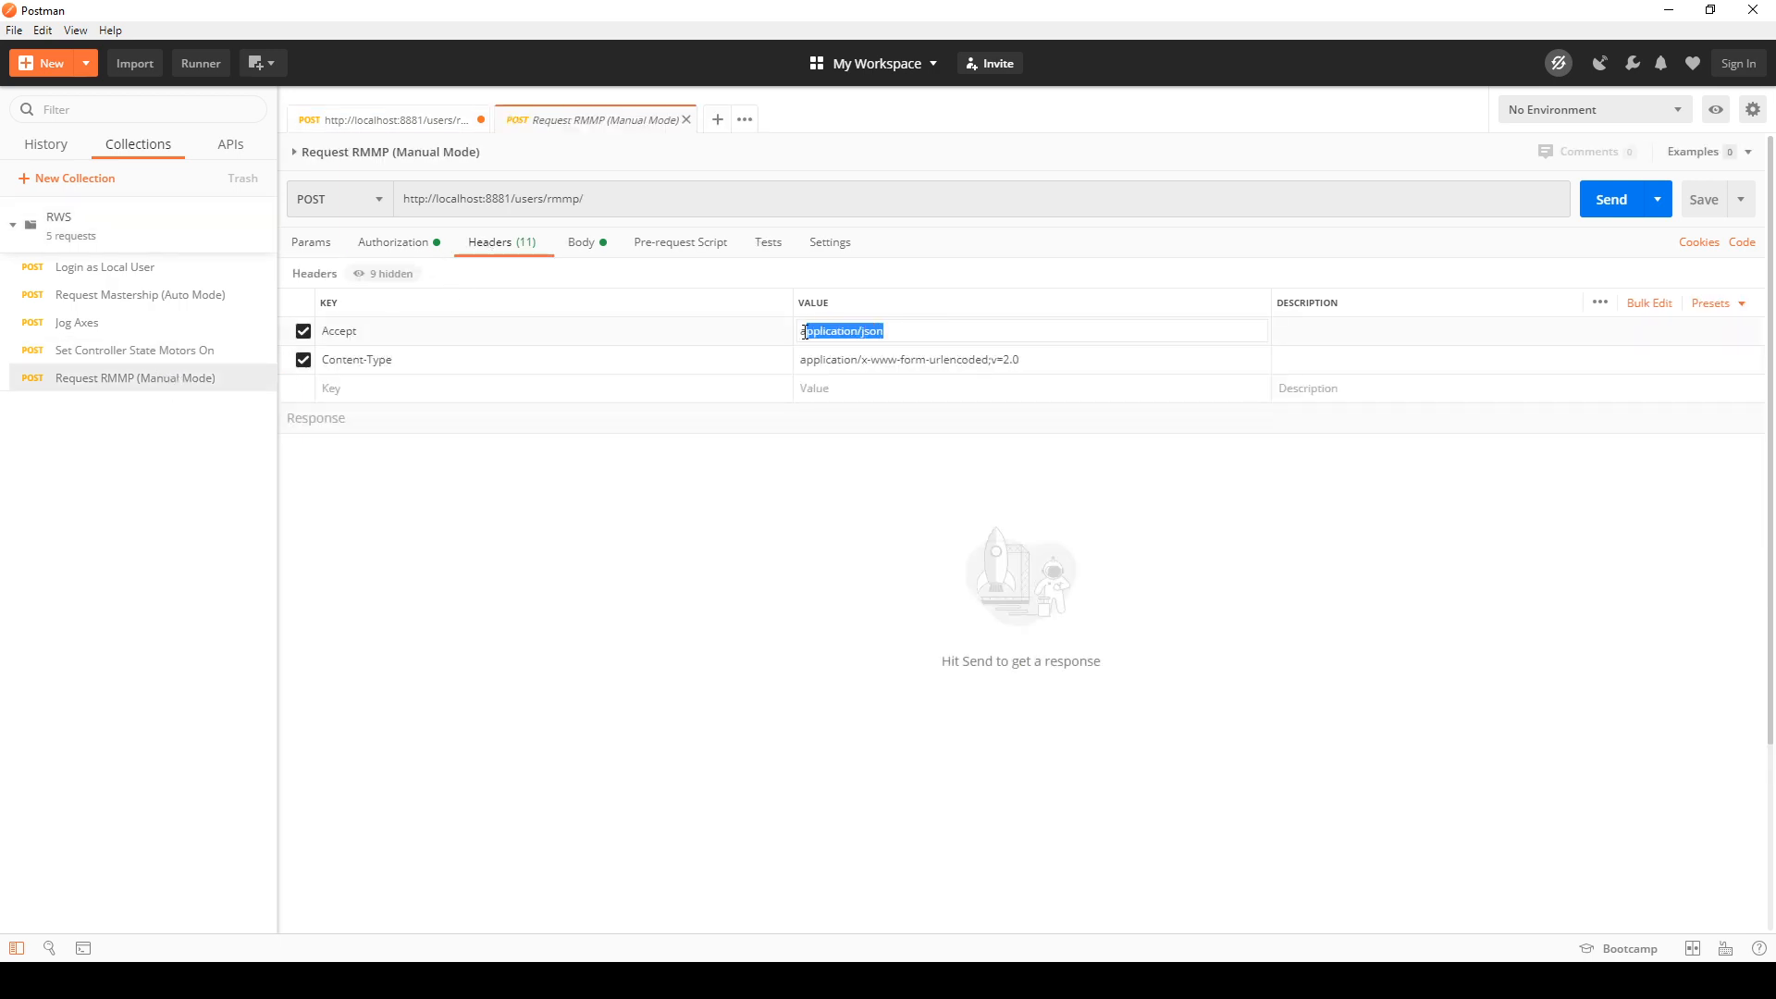
{"action": "left_click", "coordinate": [389, 124]}
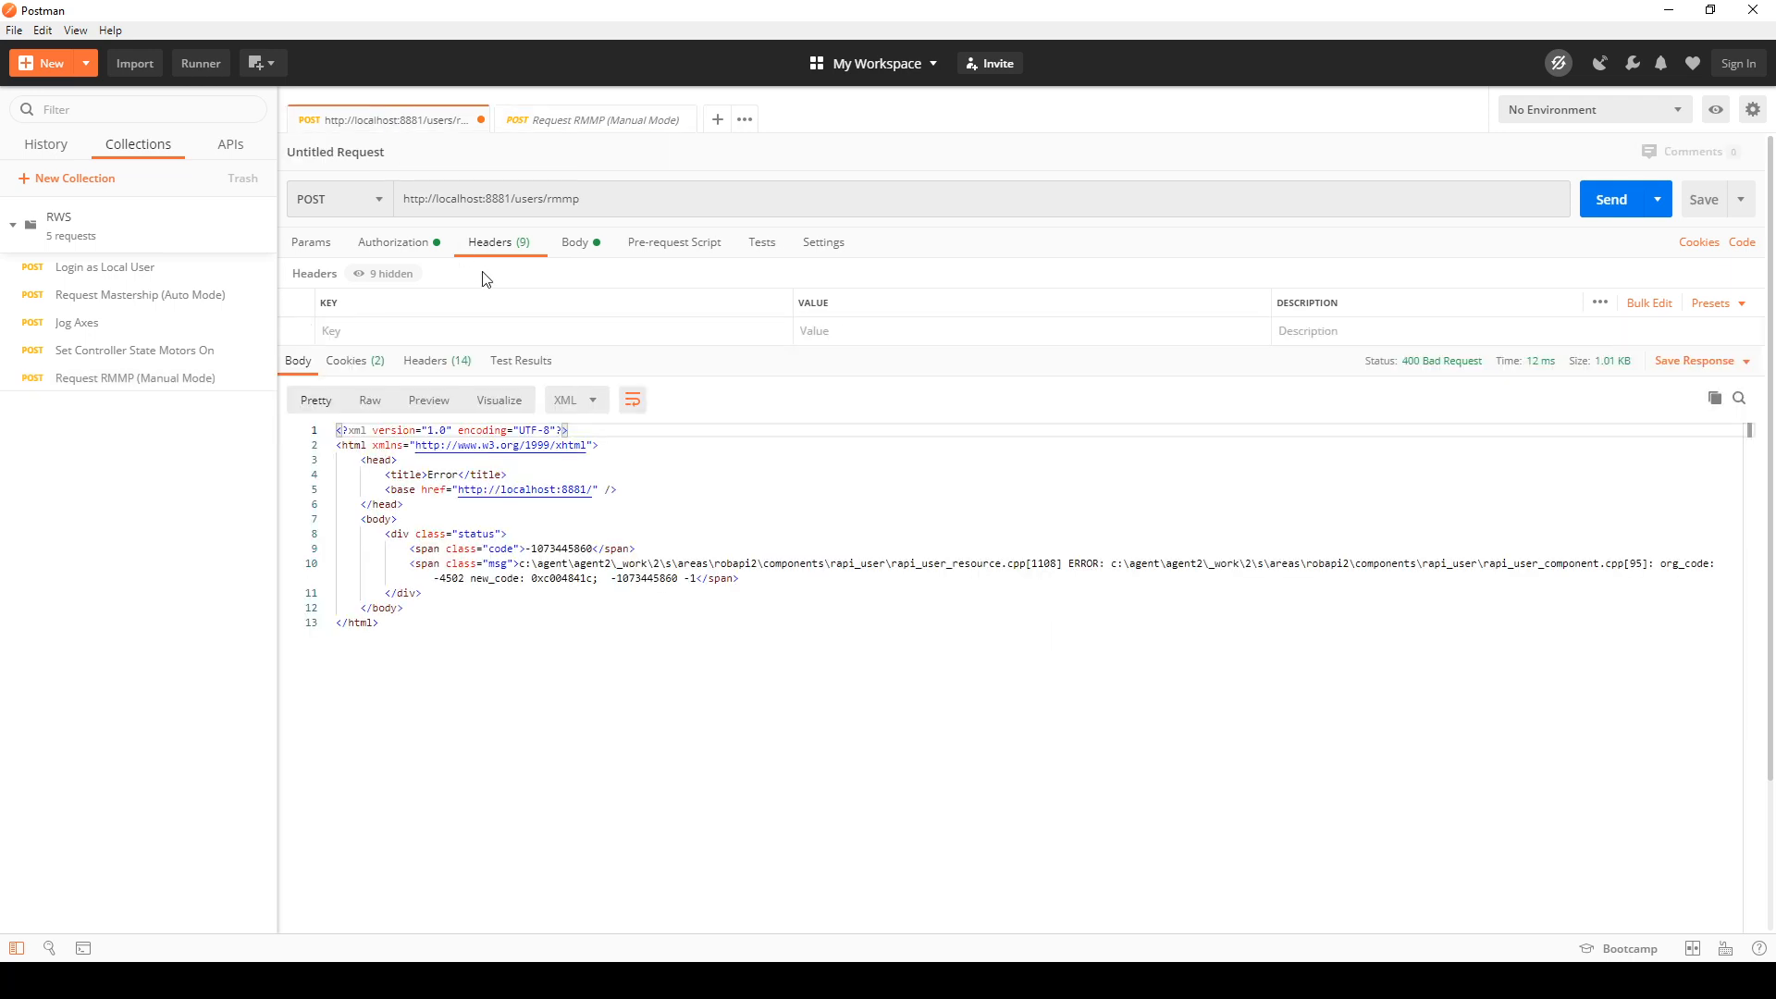
{"action": "left_click", "coordinate": [363, 333]}
{"action": "type", "text": "ac"}
{"action": "left_click", "coordinate": [365, 365]}
{"action": "left_click", "coordinate": [826, 326]}
{"action": "type", "text": "application/json"}
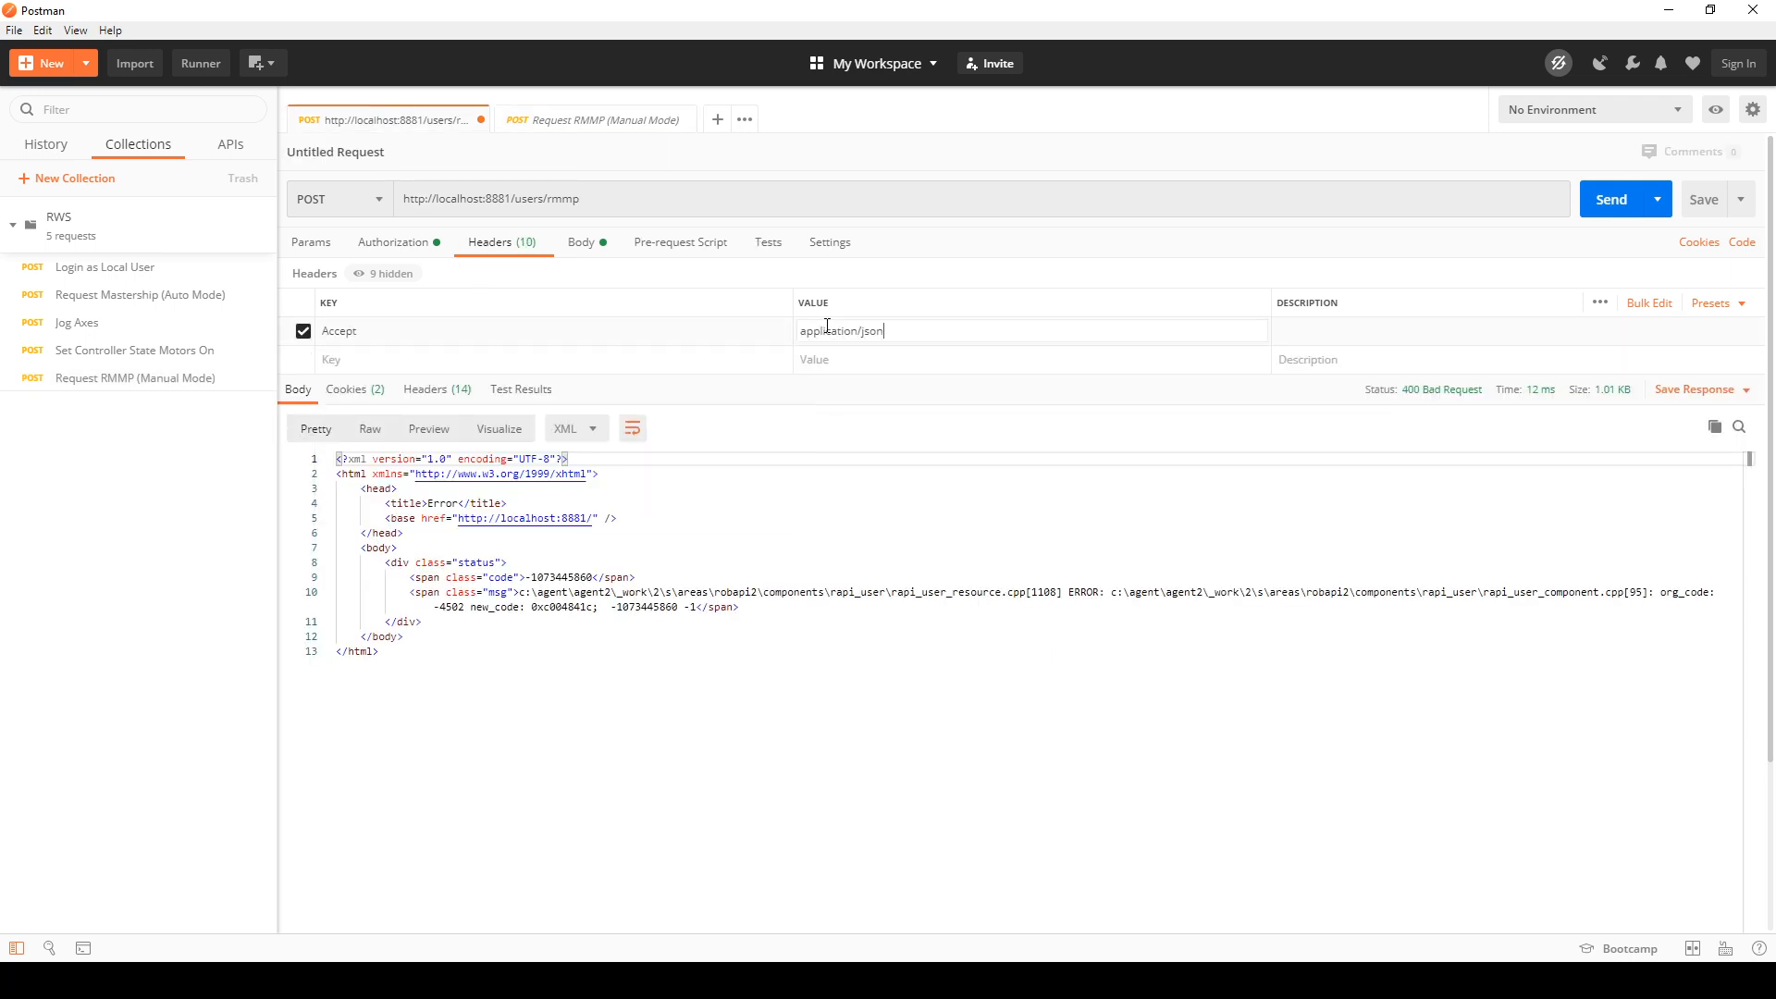
Step: Add a Content-Type header with the copied value application/x-www-form-urlencoded;v=2.0 to the untitled RMMP request and send it
{"action": "left_click", "coordinate": [542, 123]}
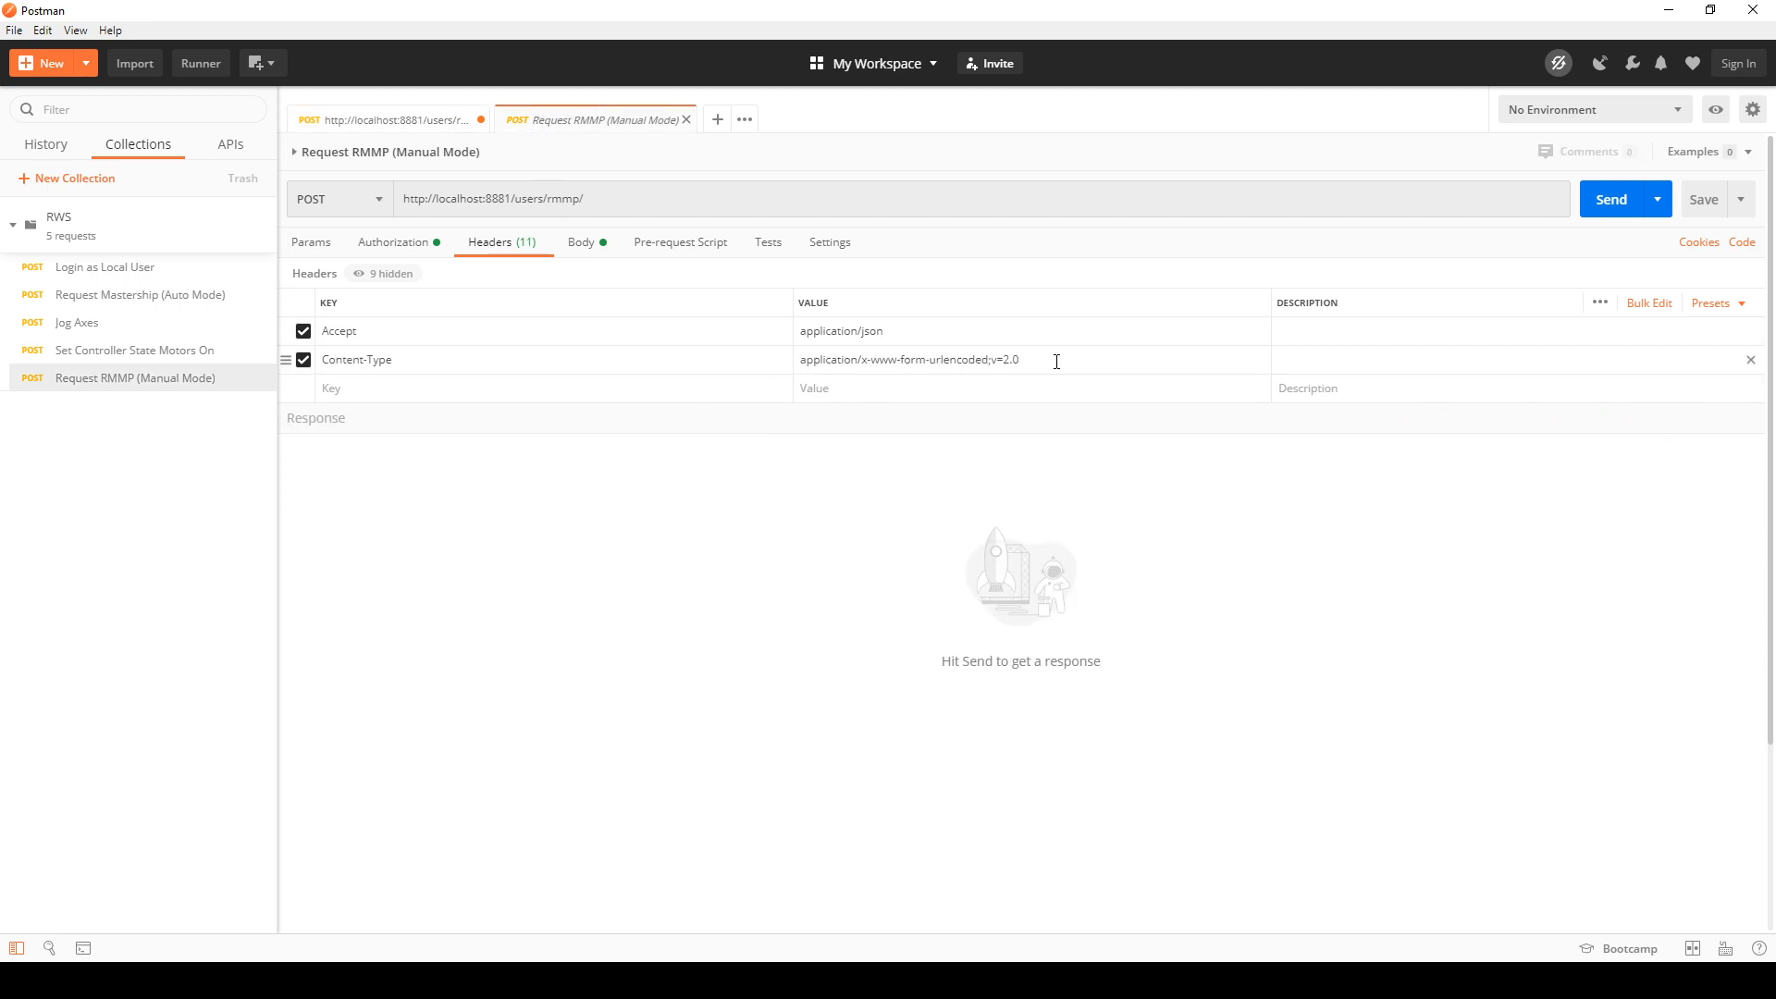
{"action": "left_click_drag", "start_coordinate": [1056, 361], "coordinate": [802, 363]}
{"action": "key", "text": "ctrl+c"}
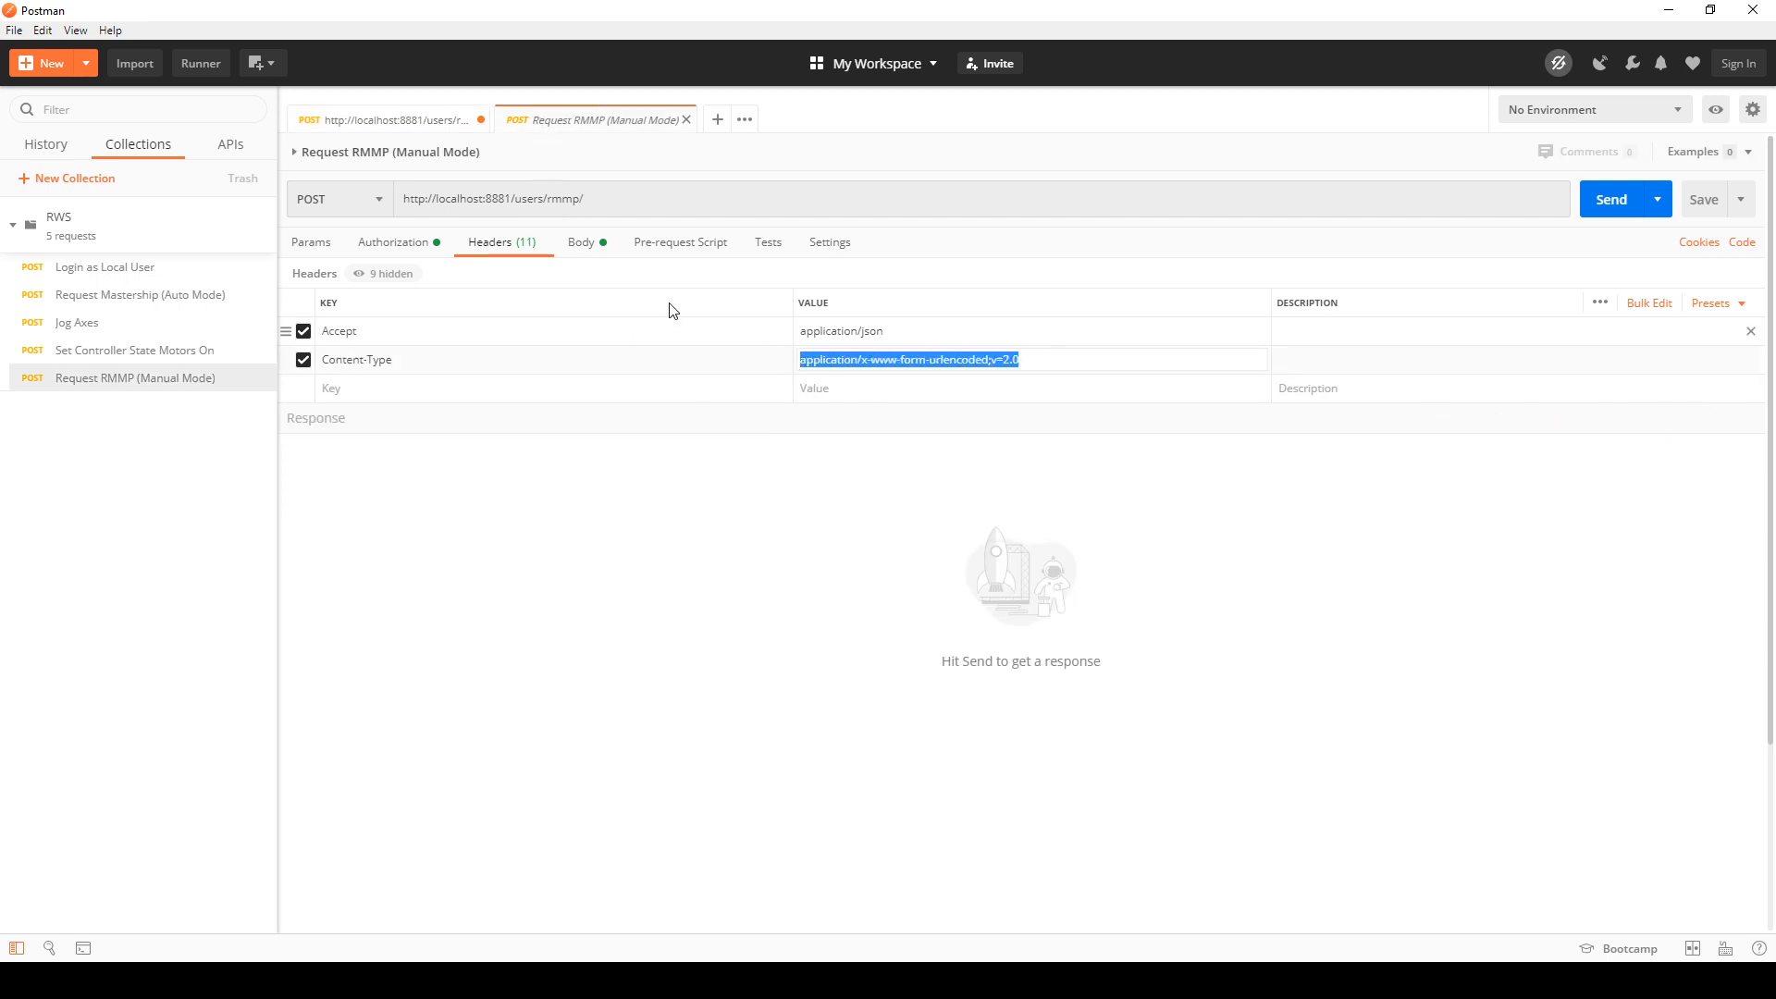
{"action": "left_click", "coordinate": [363, 121]}
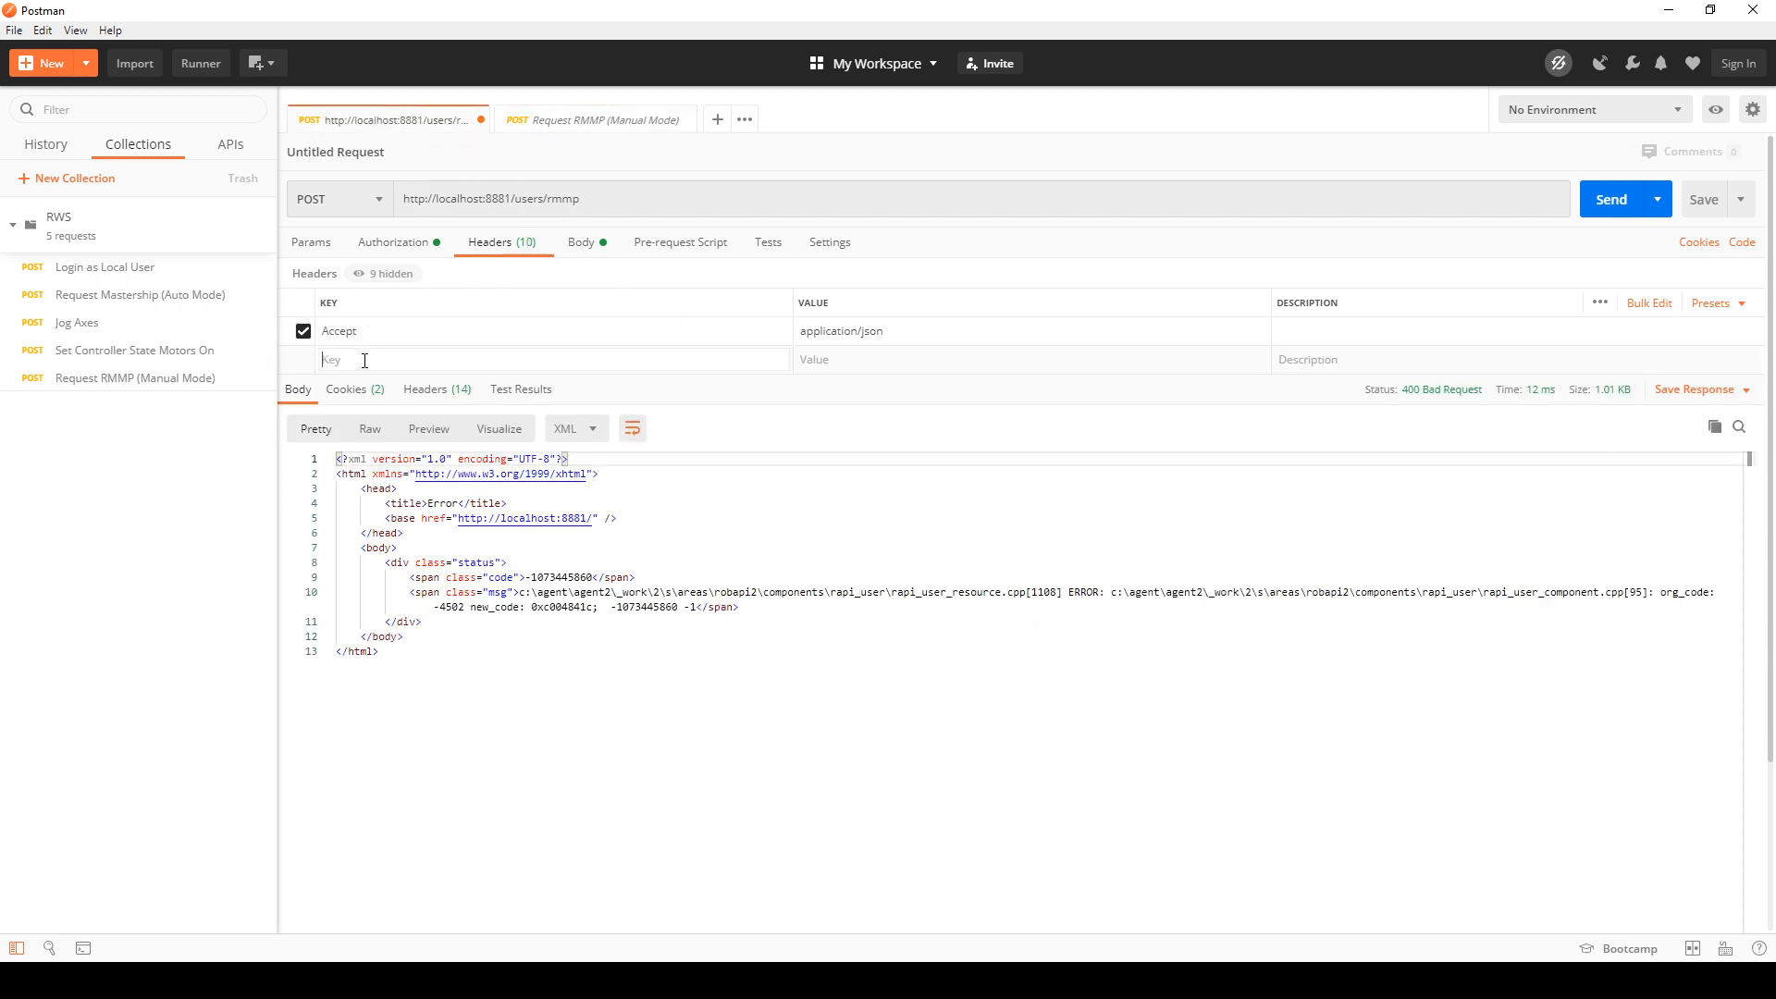
{"action": "type", "text": "conten"}
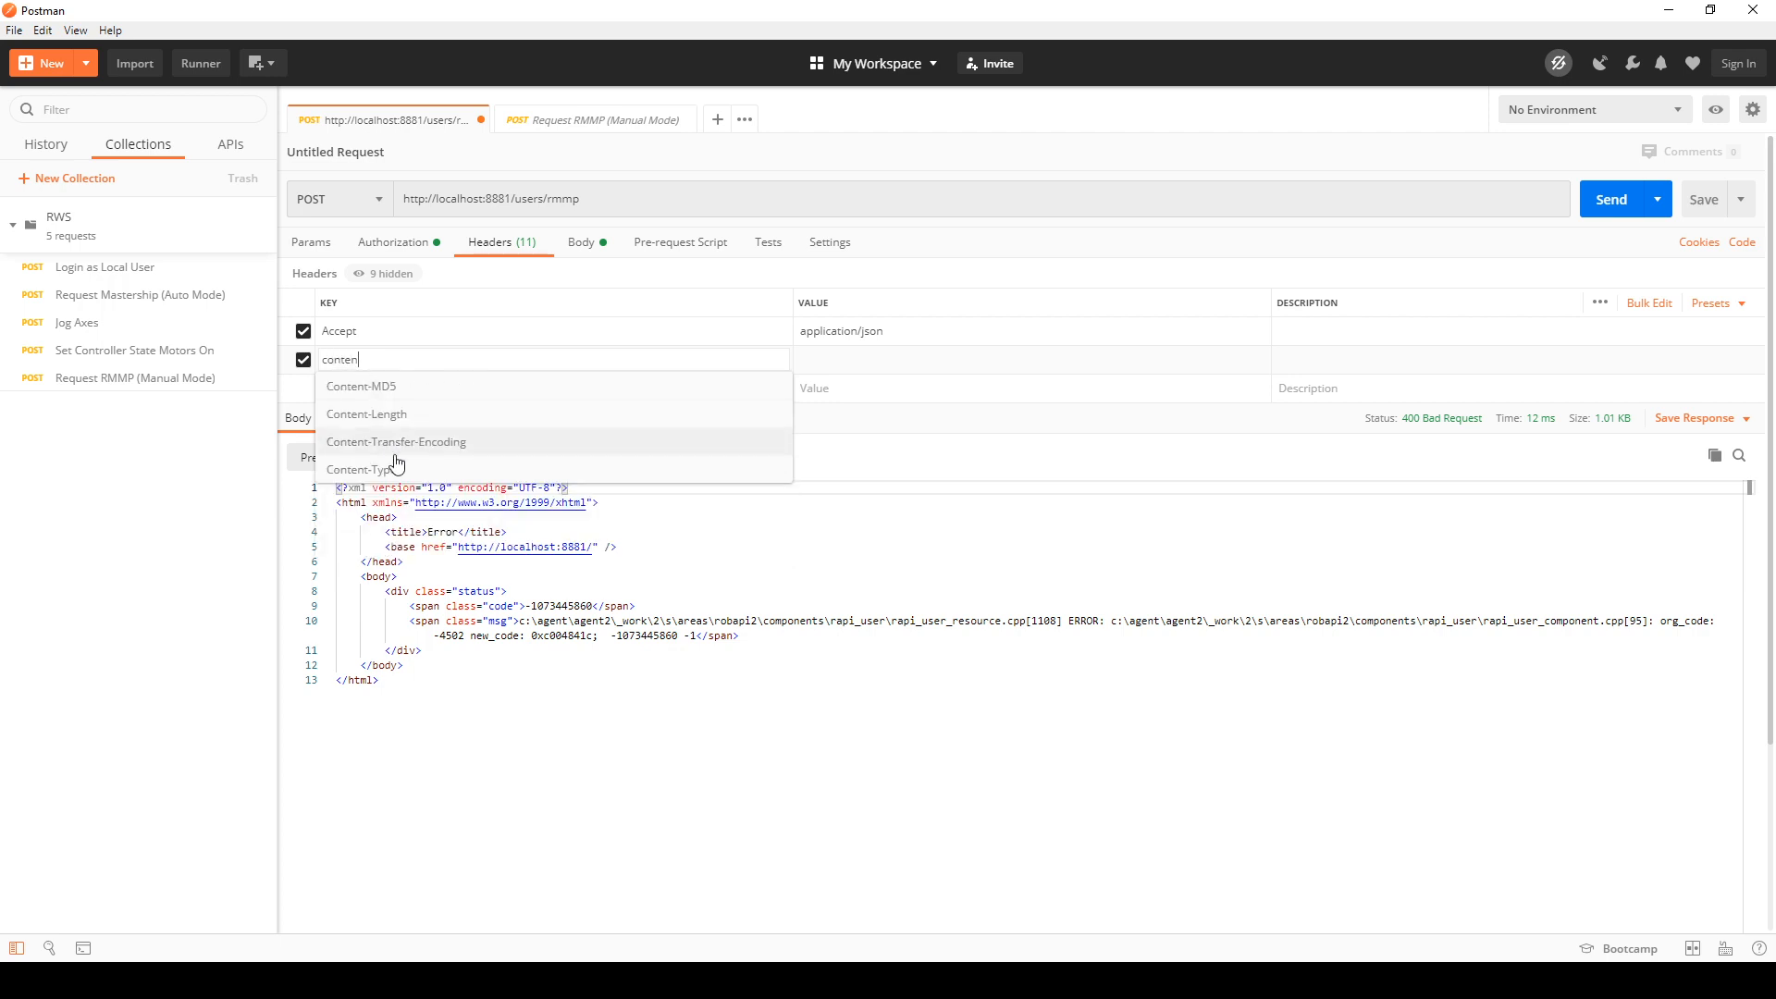
{"action": "left_click", "coordinate": [356, 469]}
{"action": "left_click", "coordinate": [860, 360]}
{"action": "key", "text": "ctrl+v"}
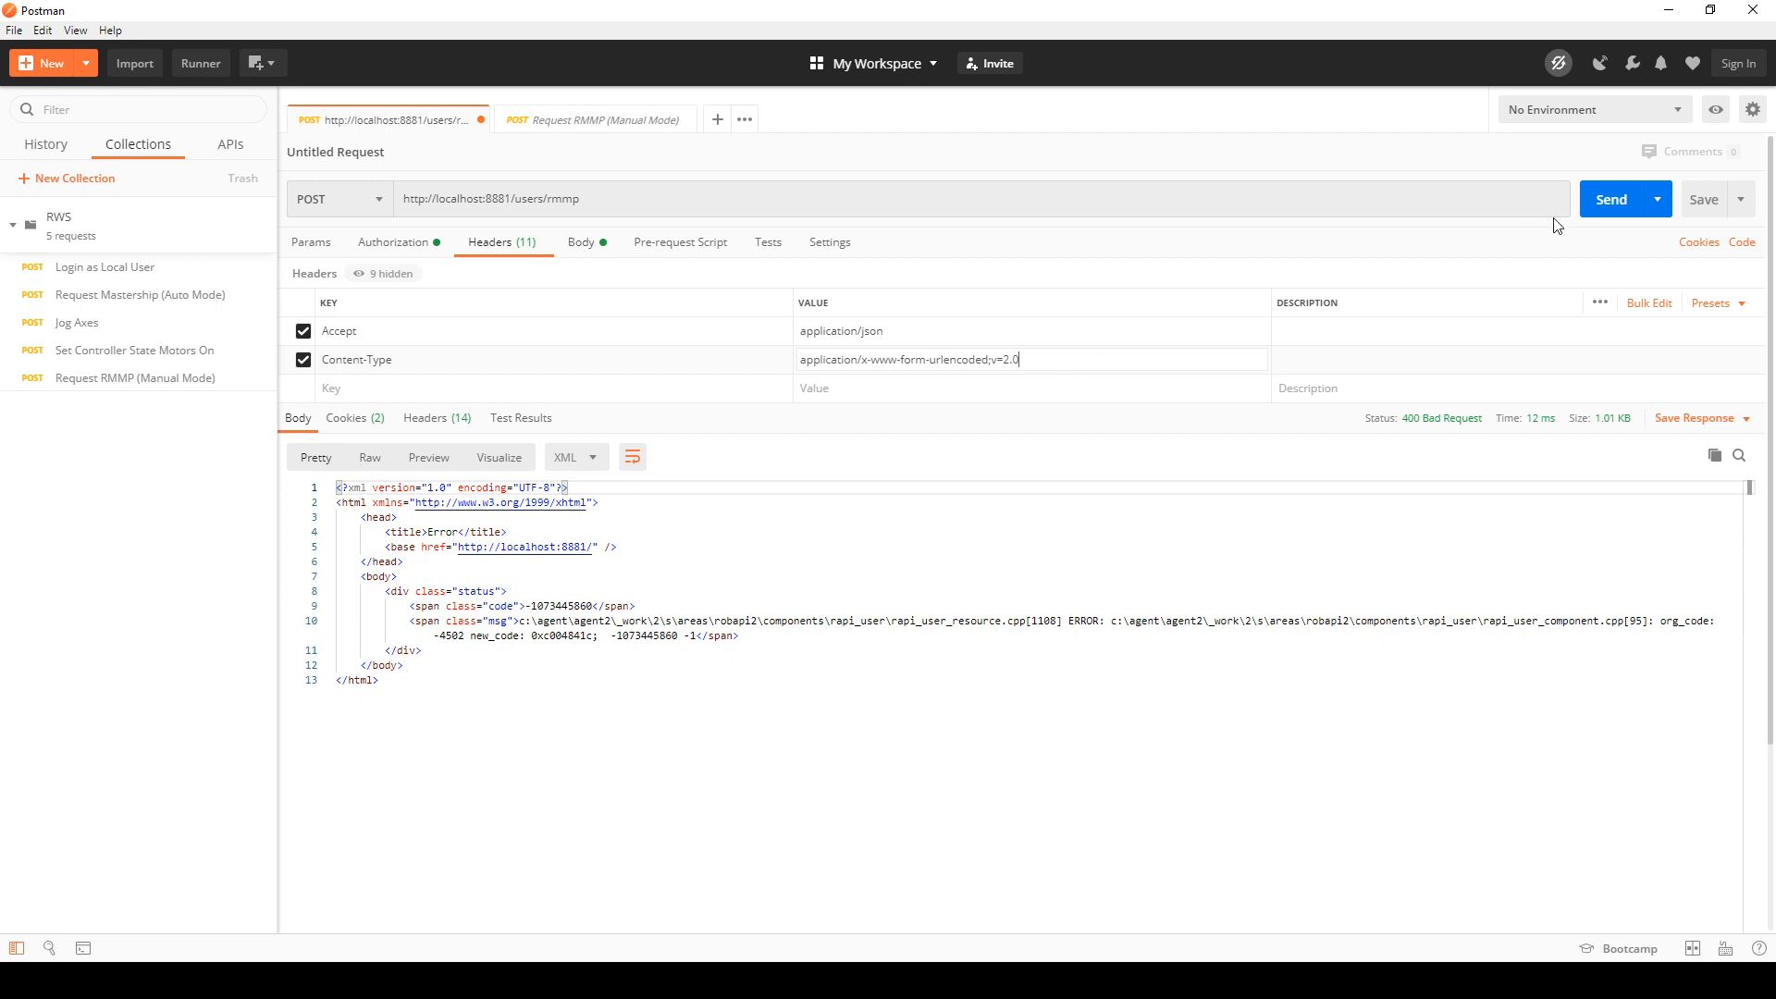
{"action": "left_click", "coordinate": [1614, 196]}
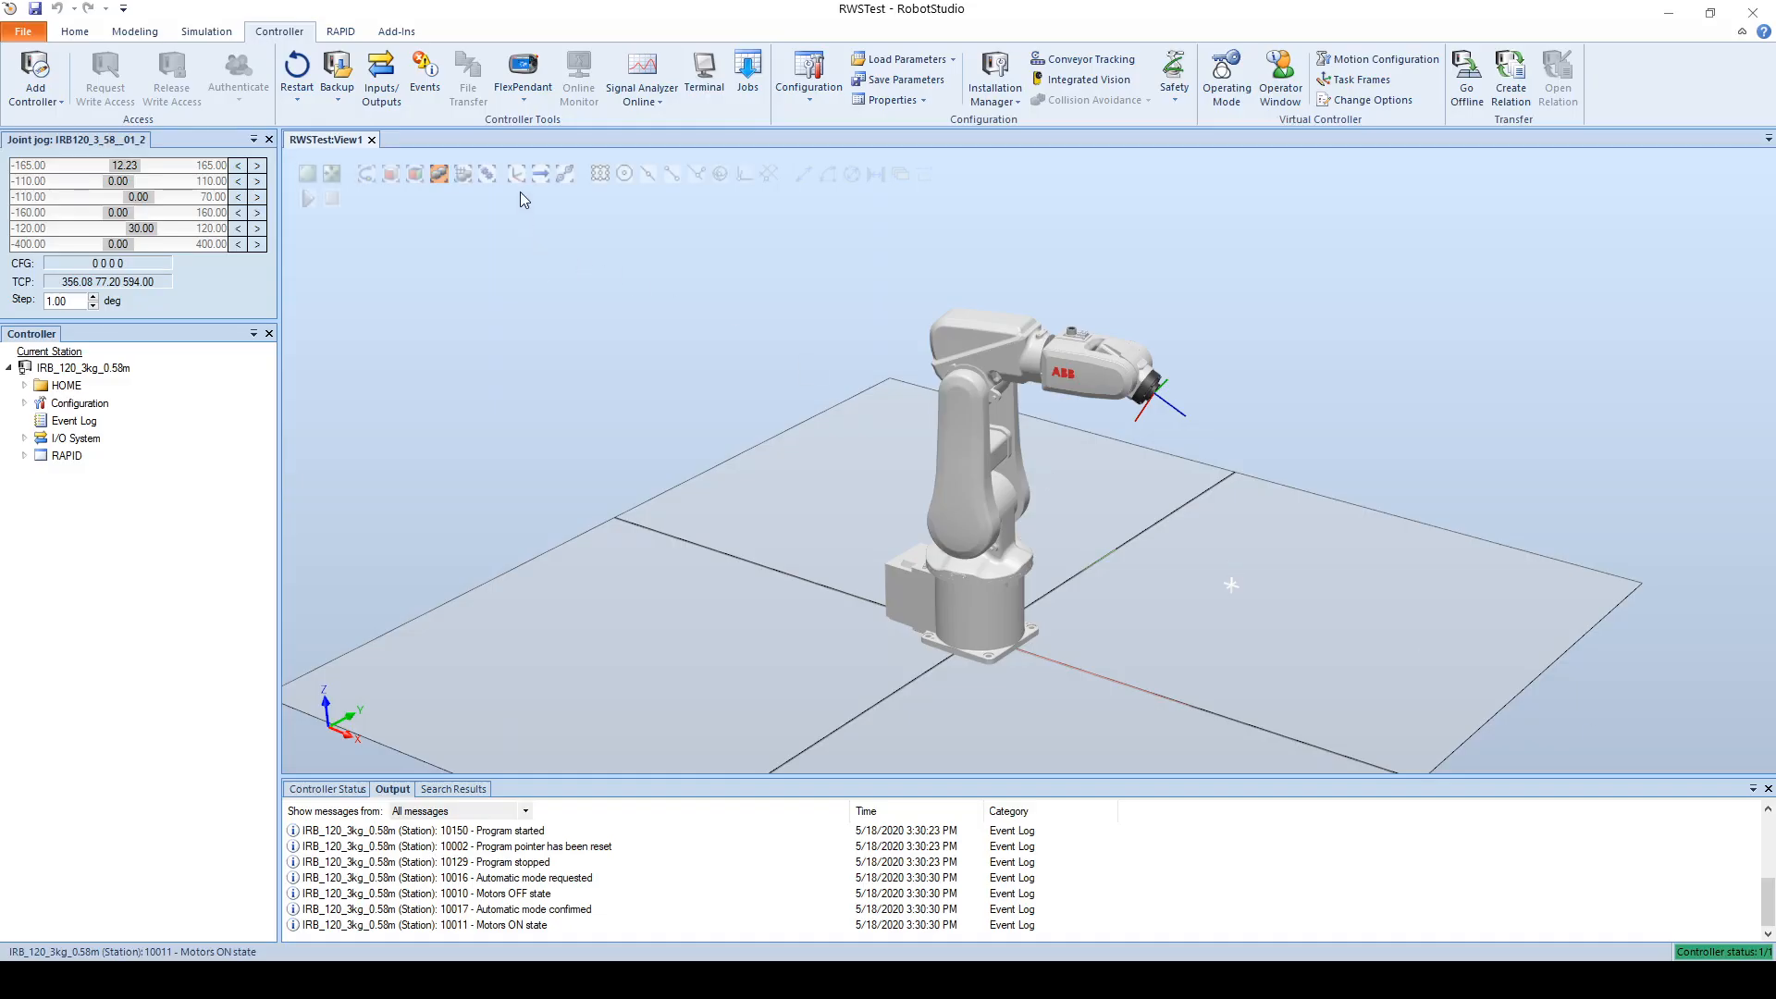
Step: Start the virtual IRC5 FlexPendant in RobotStudio and move its window clear of the controller browser
{"action": "left_click", "coordinate": [523, 109]}
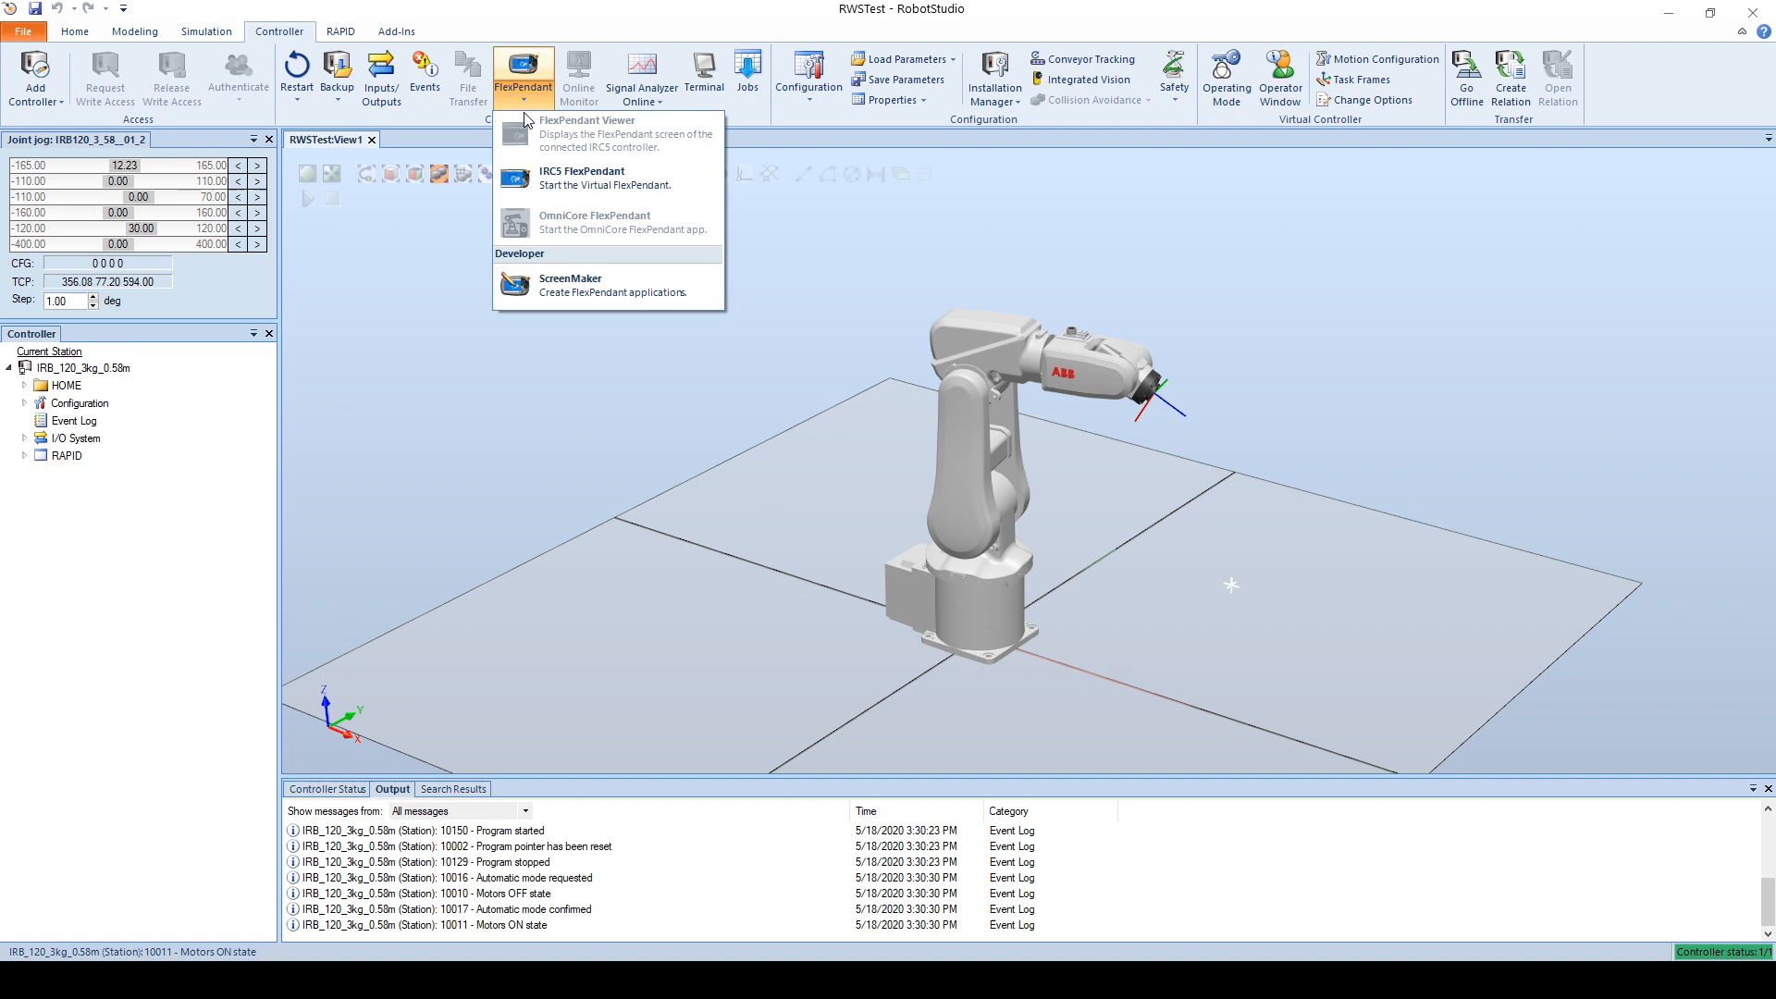
{"action": "left_click", "coordinate": [555, 177]}
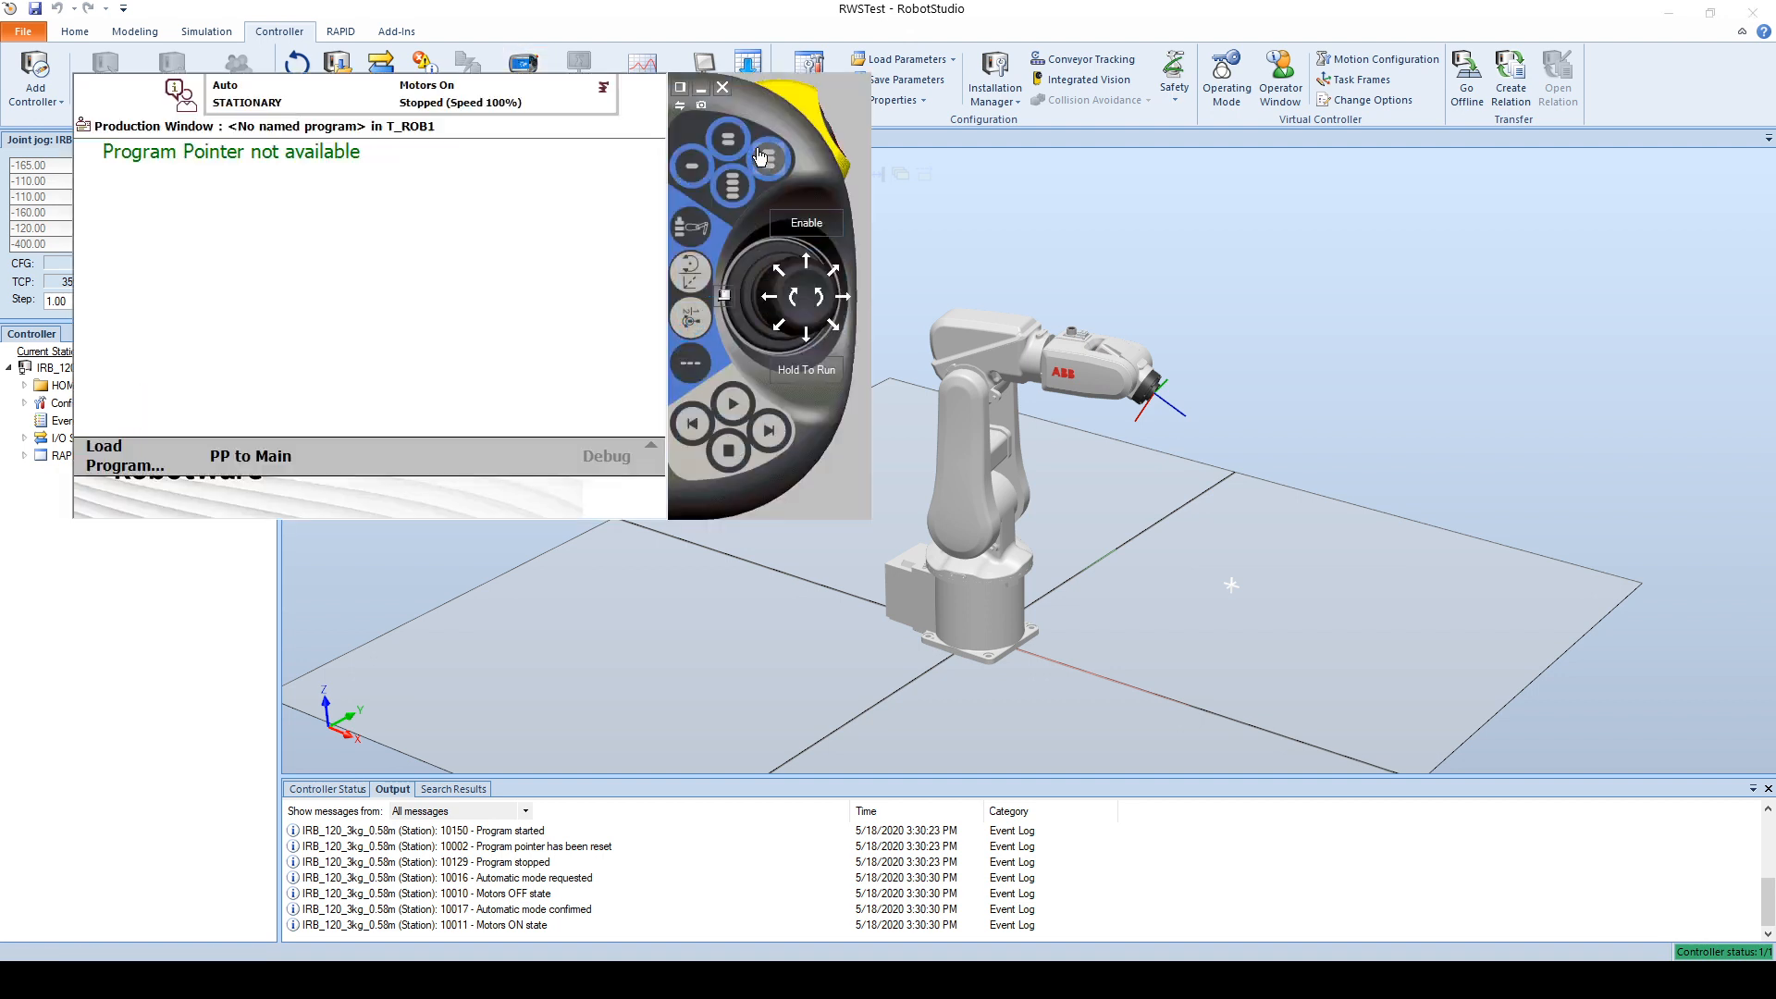
{"action": "left_click_drag", "start_coordinate": [756, 153], "coordinate": [1229, 281]}
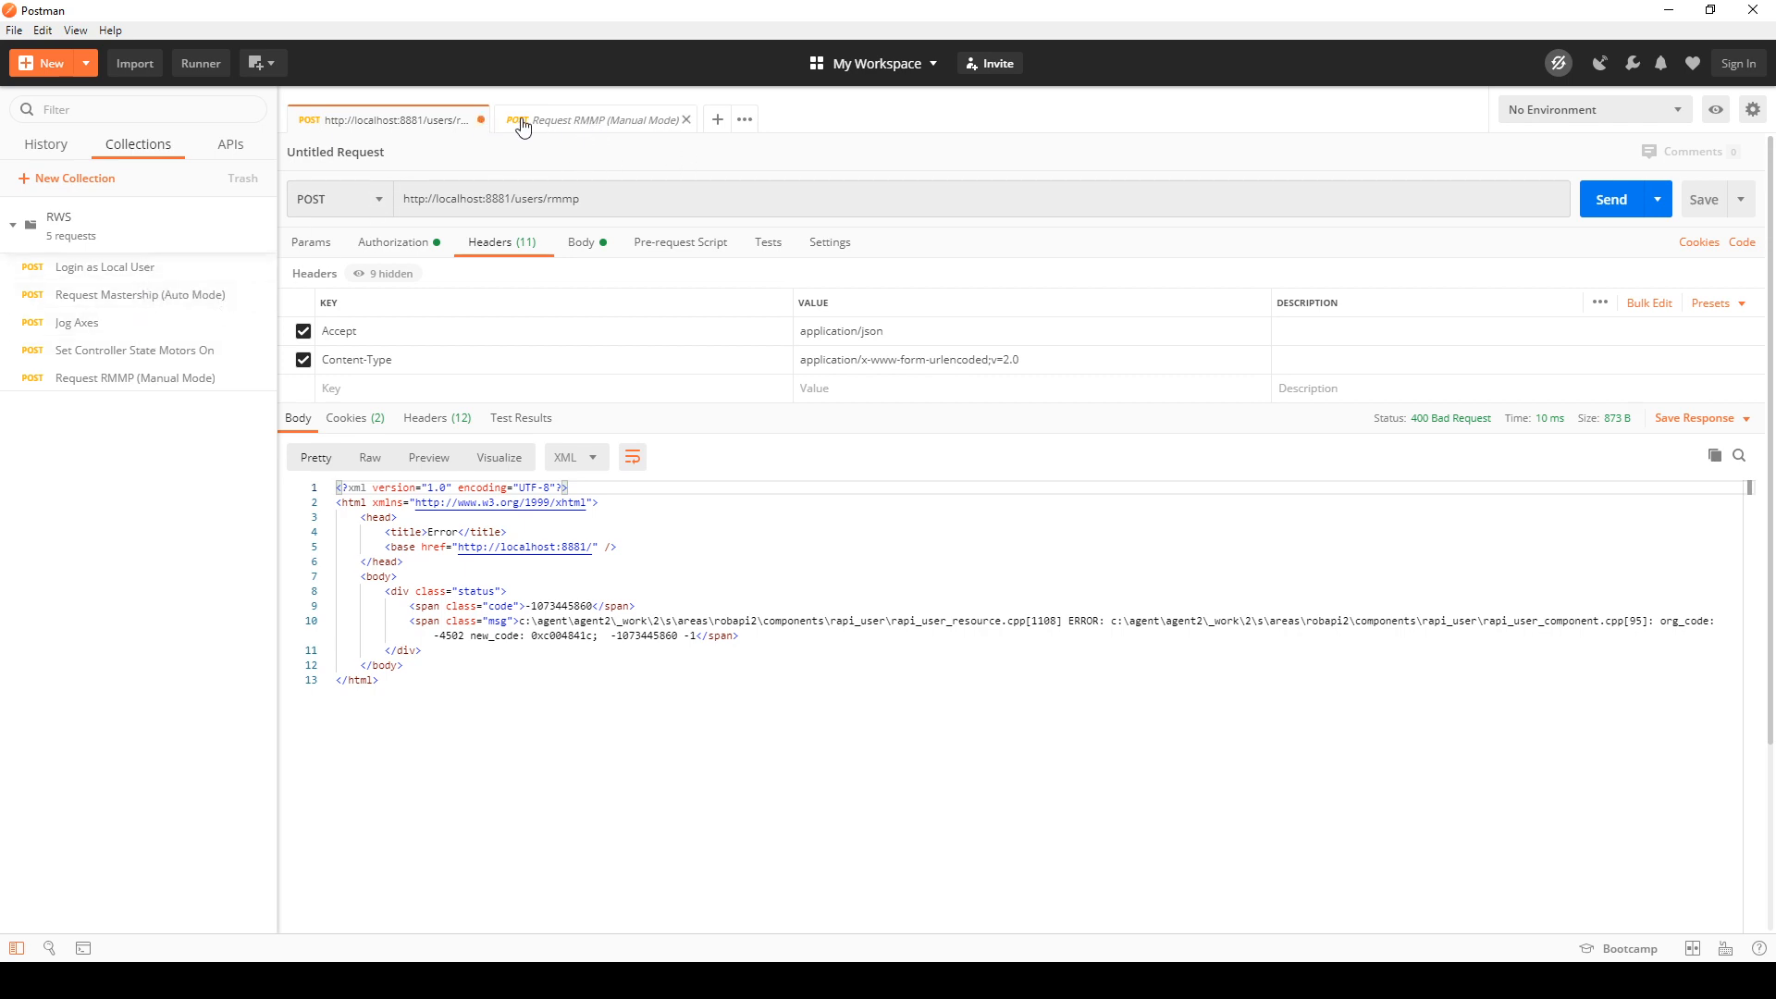
Step: Return to Postman and close both RMMP requests, discarding the unsaved changes
{"action": "left_click", "coordinate": [686, 120]}
{"action": "left_click", "coordinate": [481, 121]}
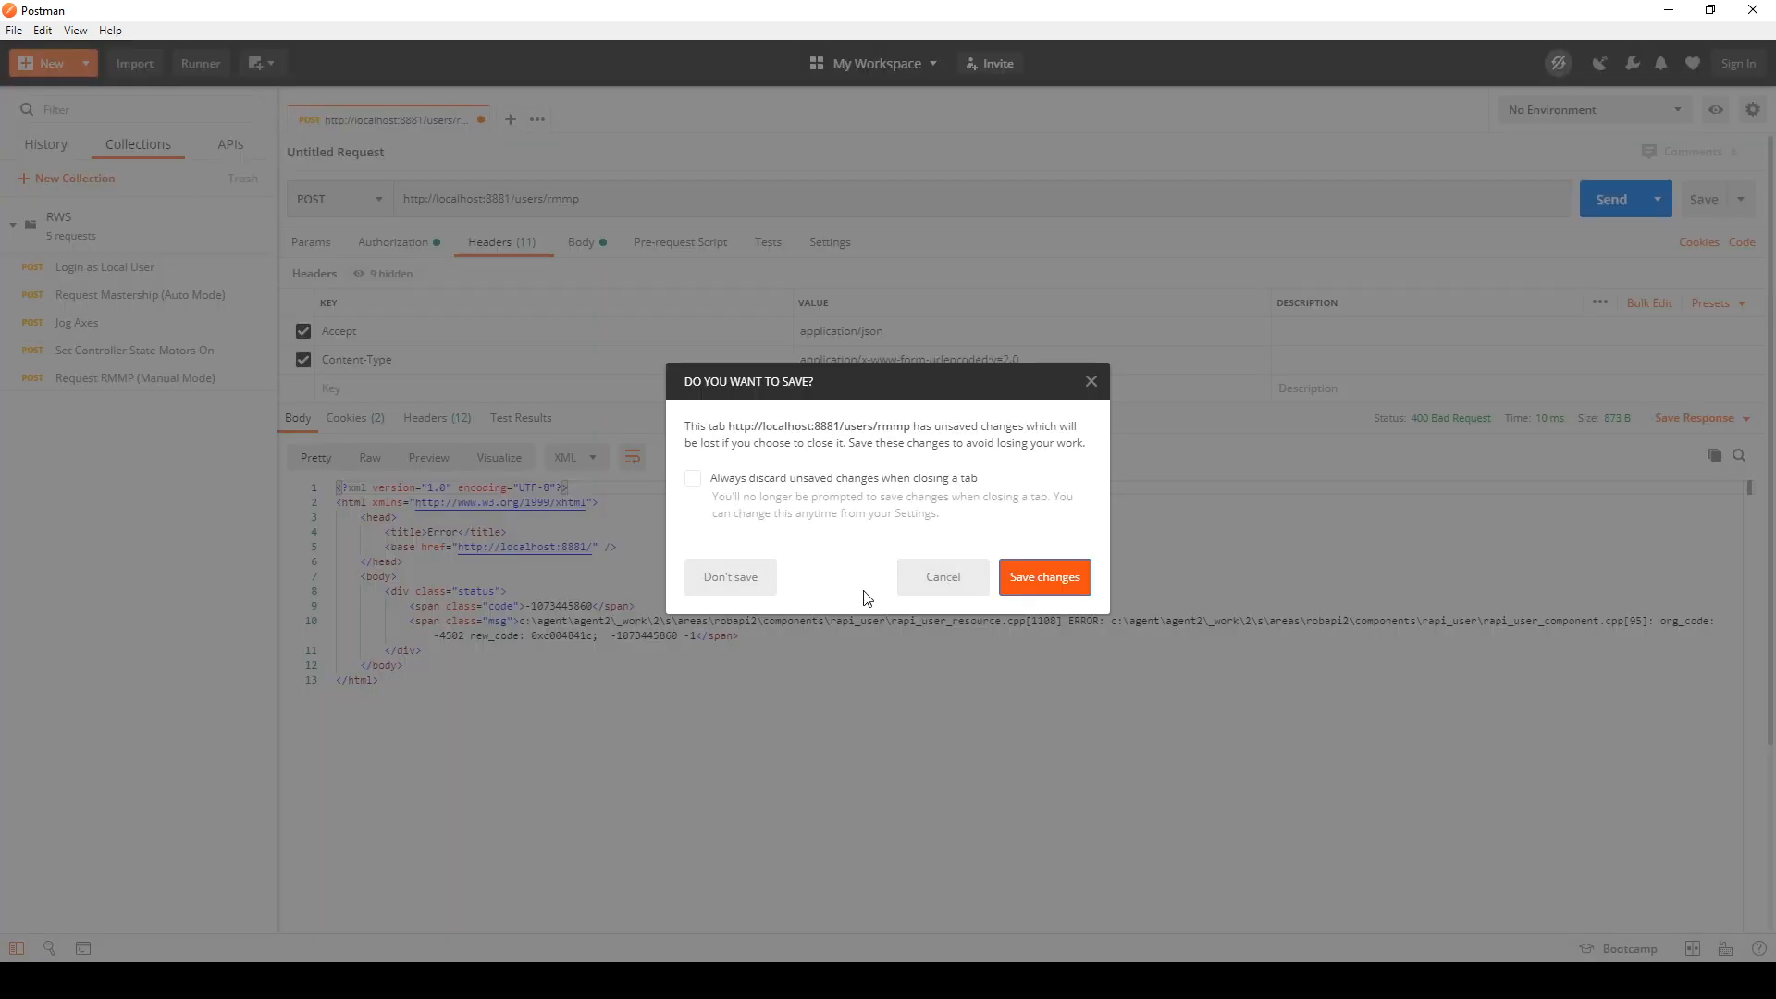
{"action": "left_click", "coordinate": [731, 581]}
Step: Open the Login as Local User request from the RWS collection and review its body and URL
{"action": "left_click", "coordinate": [78, 268]}
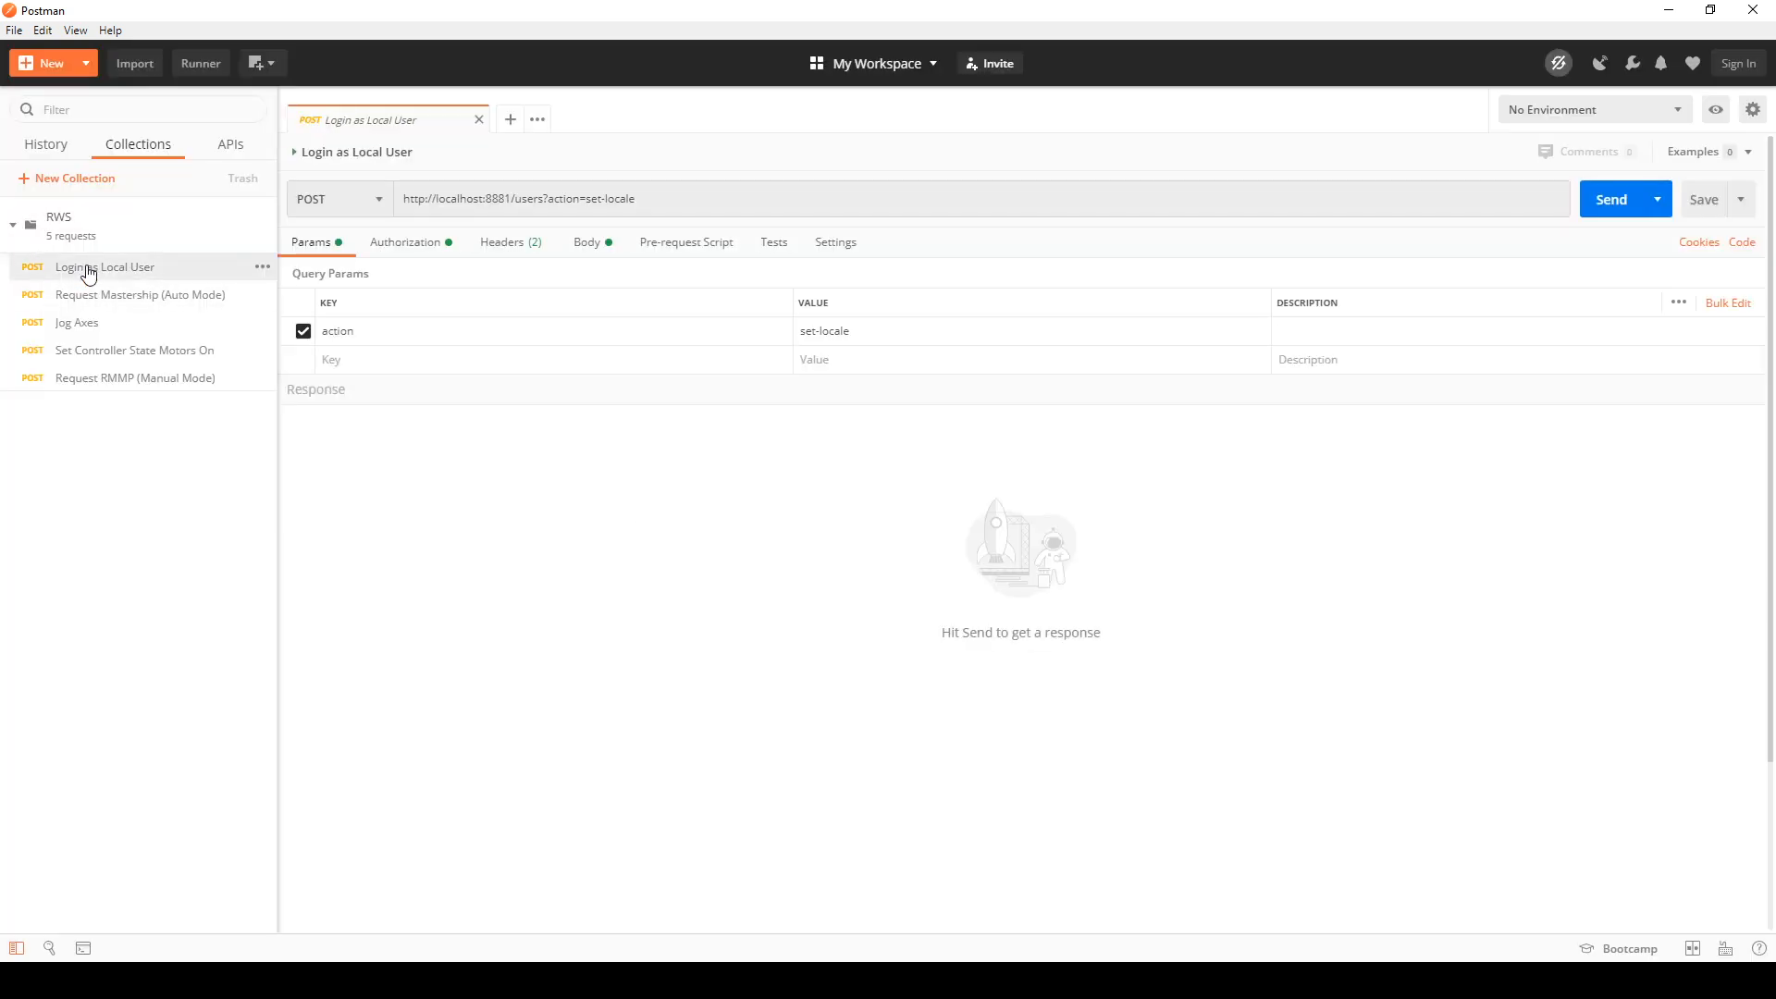
{"action": "left_click", "coordinate": [590, 243]}
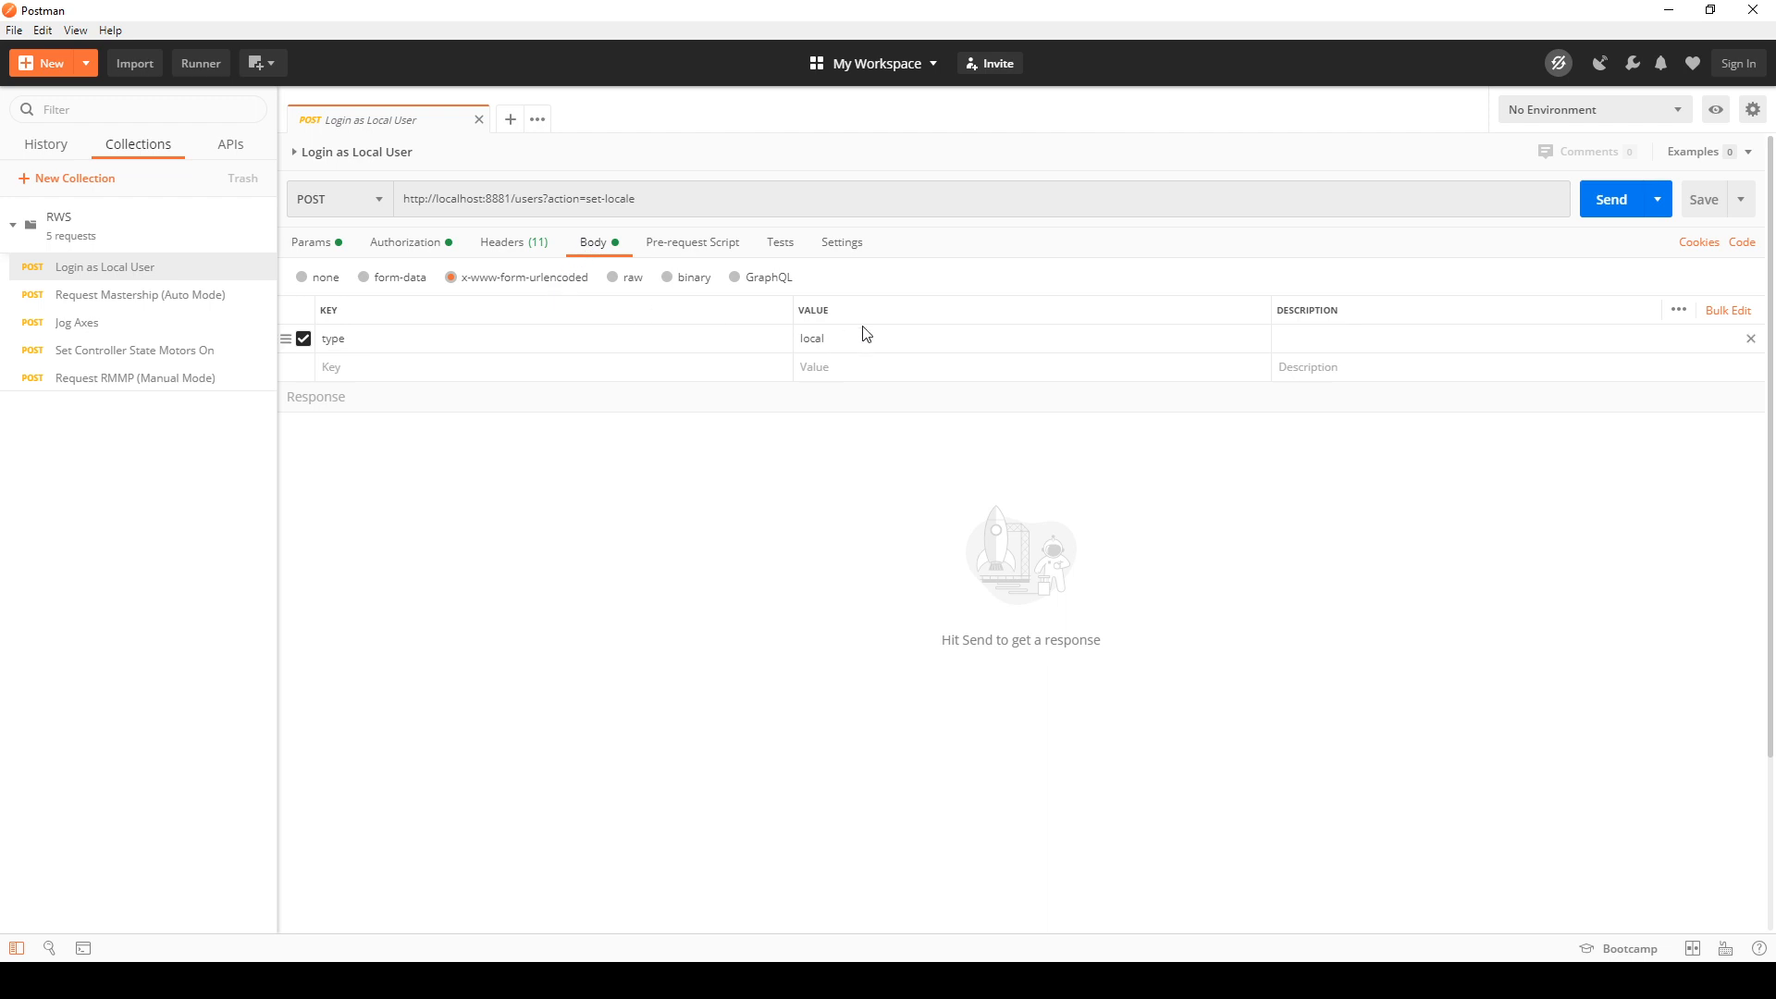
{"action": "left_click_drag", "start_coordinate": [637, 199], "coordinate": [528, 199]}
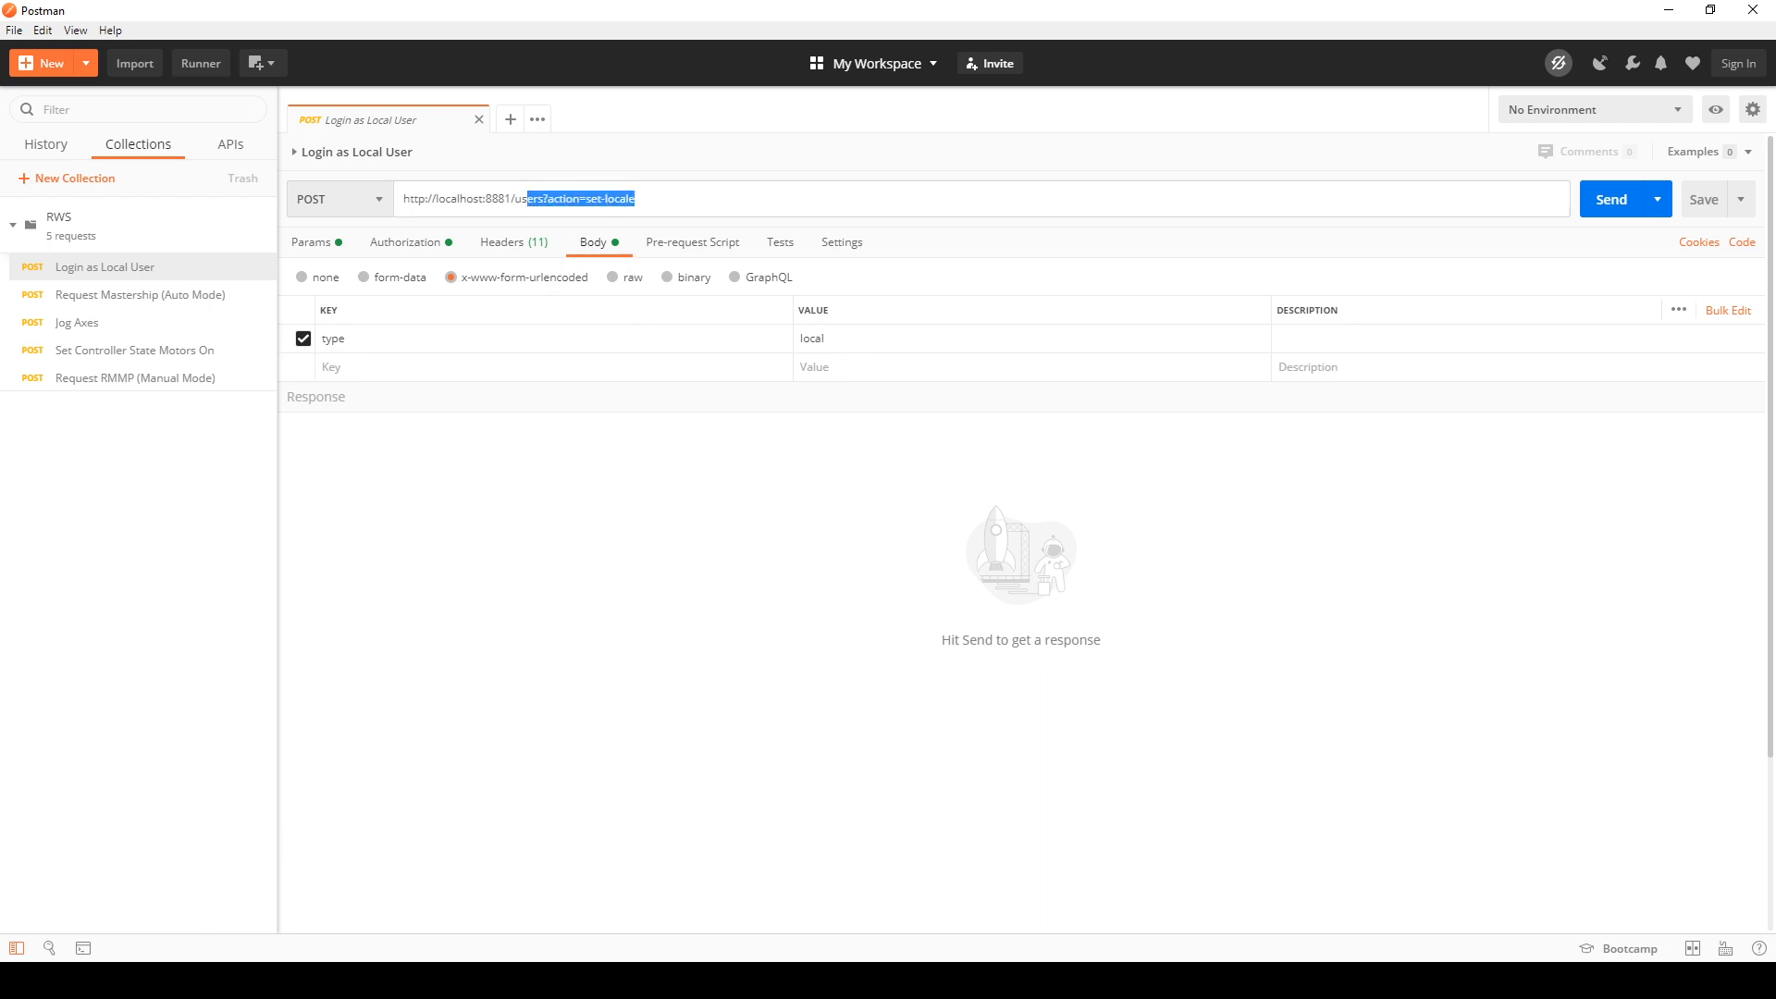
Step: Open the Login as Local User page under User Service in the Chrome manual and examine its parameters and sample call
{"action": "left_click", "coordinate": [171, 981]}
{"action": "left_click", "coordinate": [266, 911]}
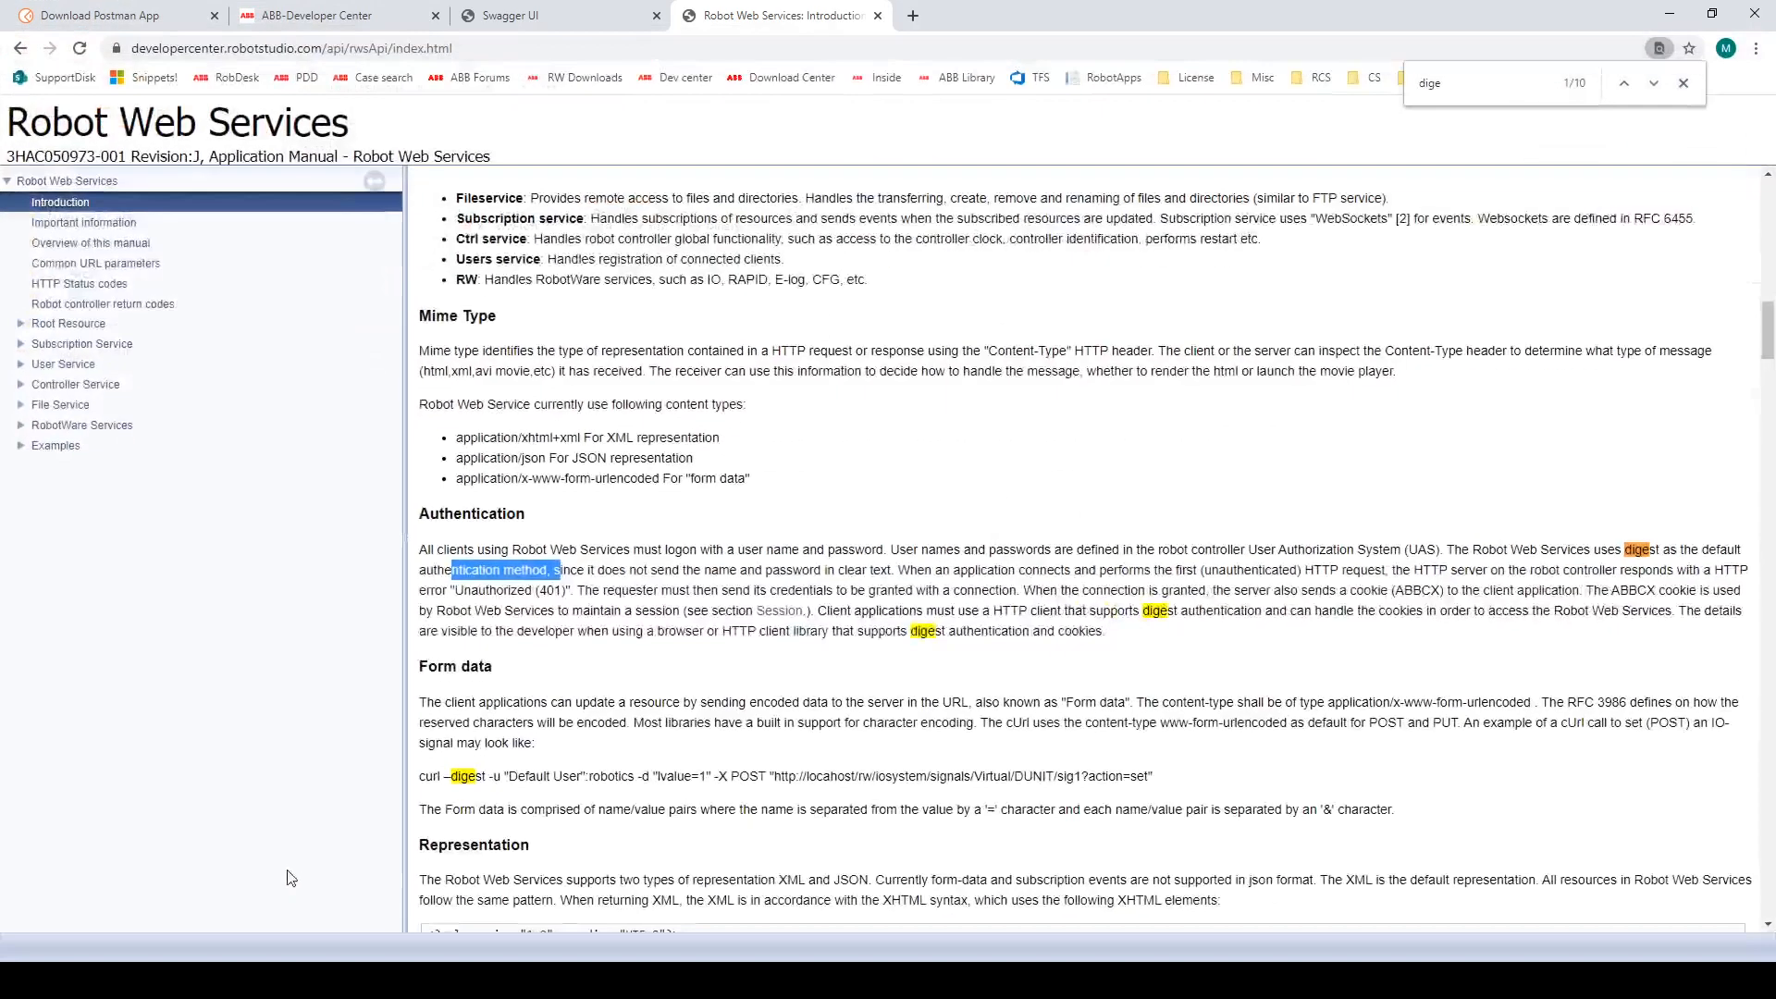
{"action": "left_click", "coordinate": [20, 366]}
{"action": "left_click", "coordinate": [102, 467]}
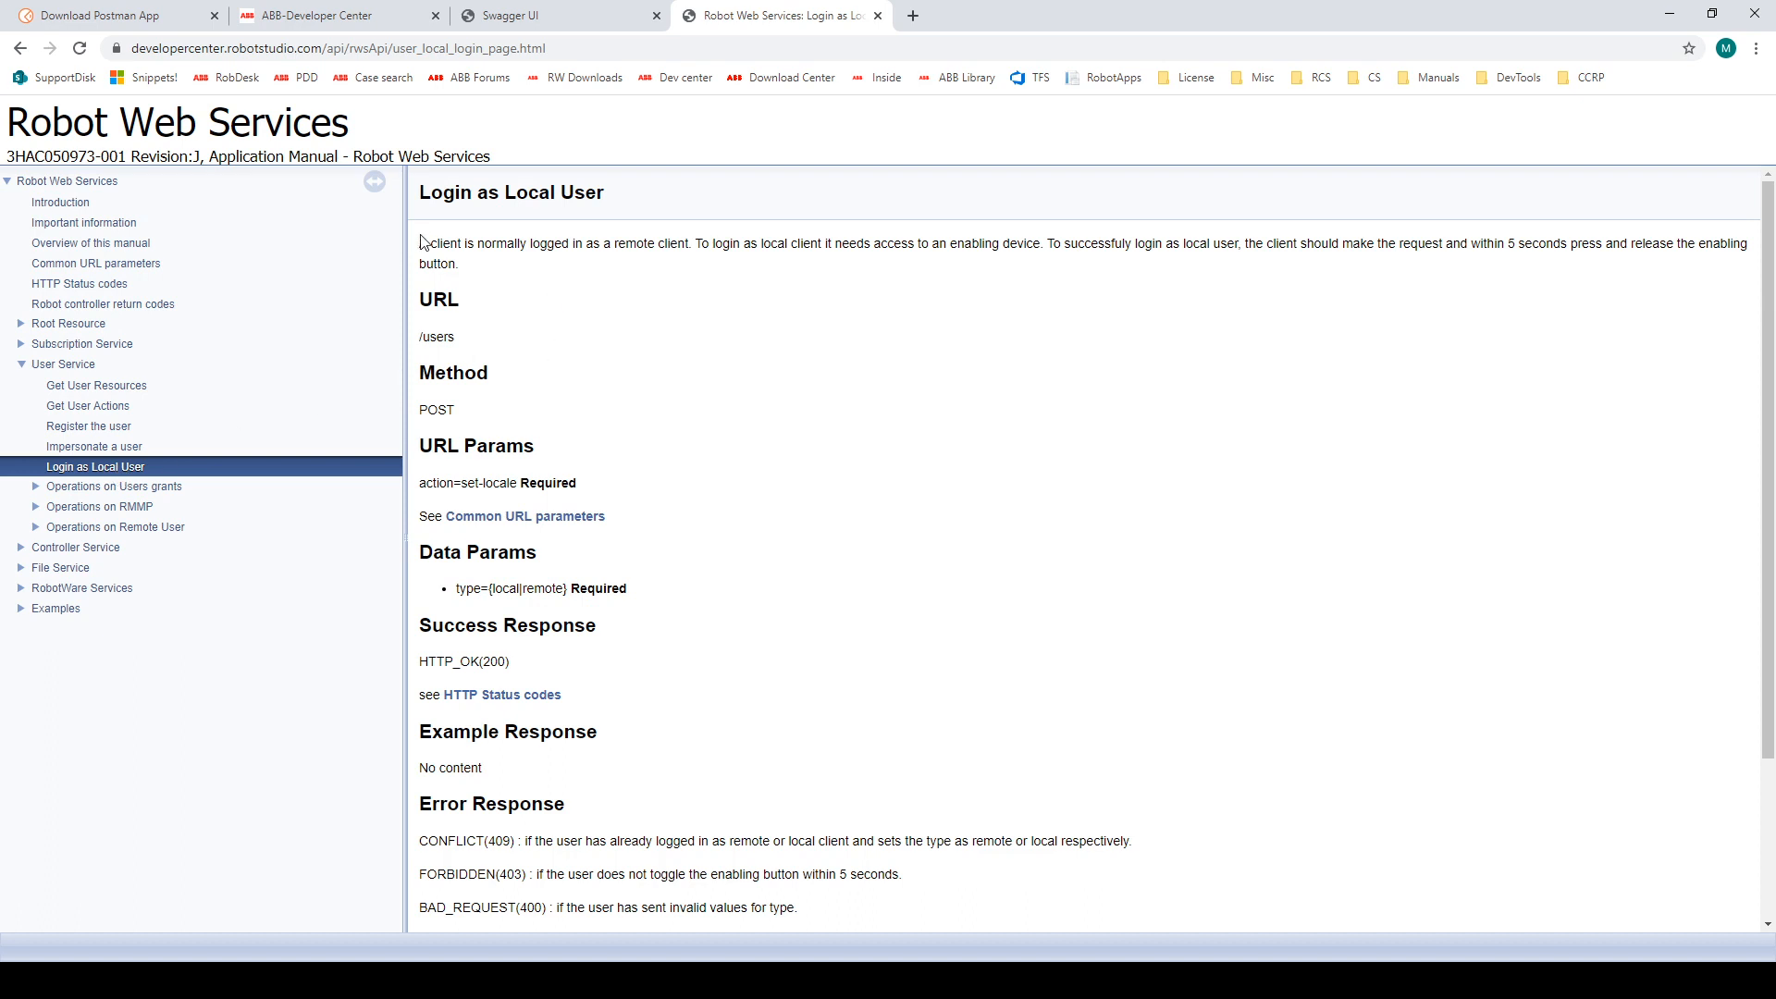
{"action": "scroll", "coordinate": [852, 558], "scroll_direction": "down", "scroll_amount": 3}
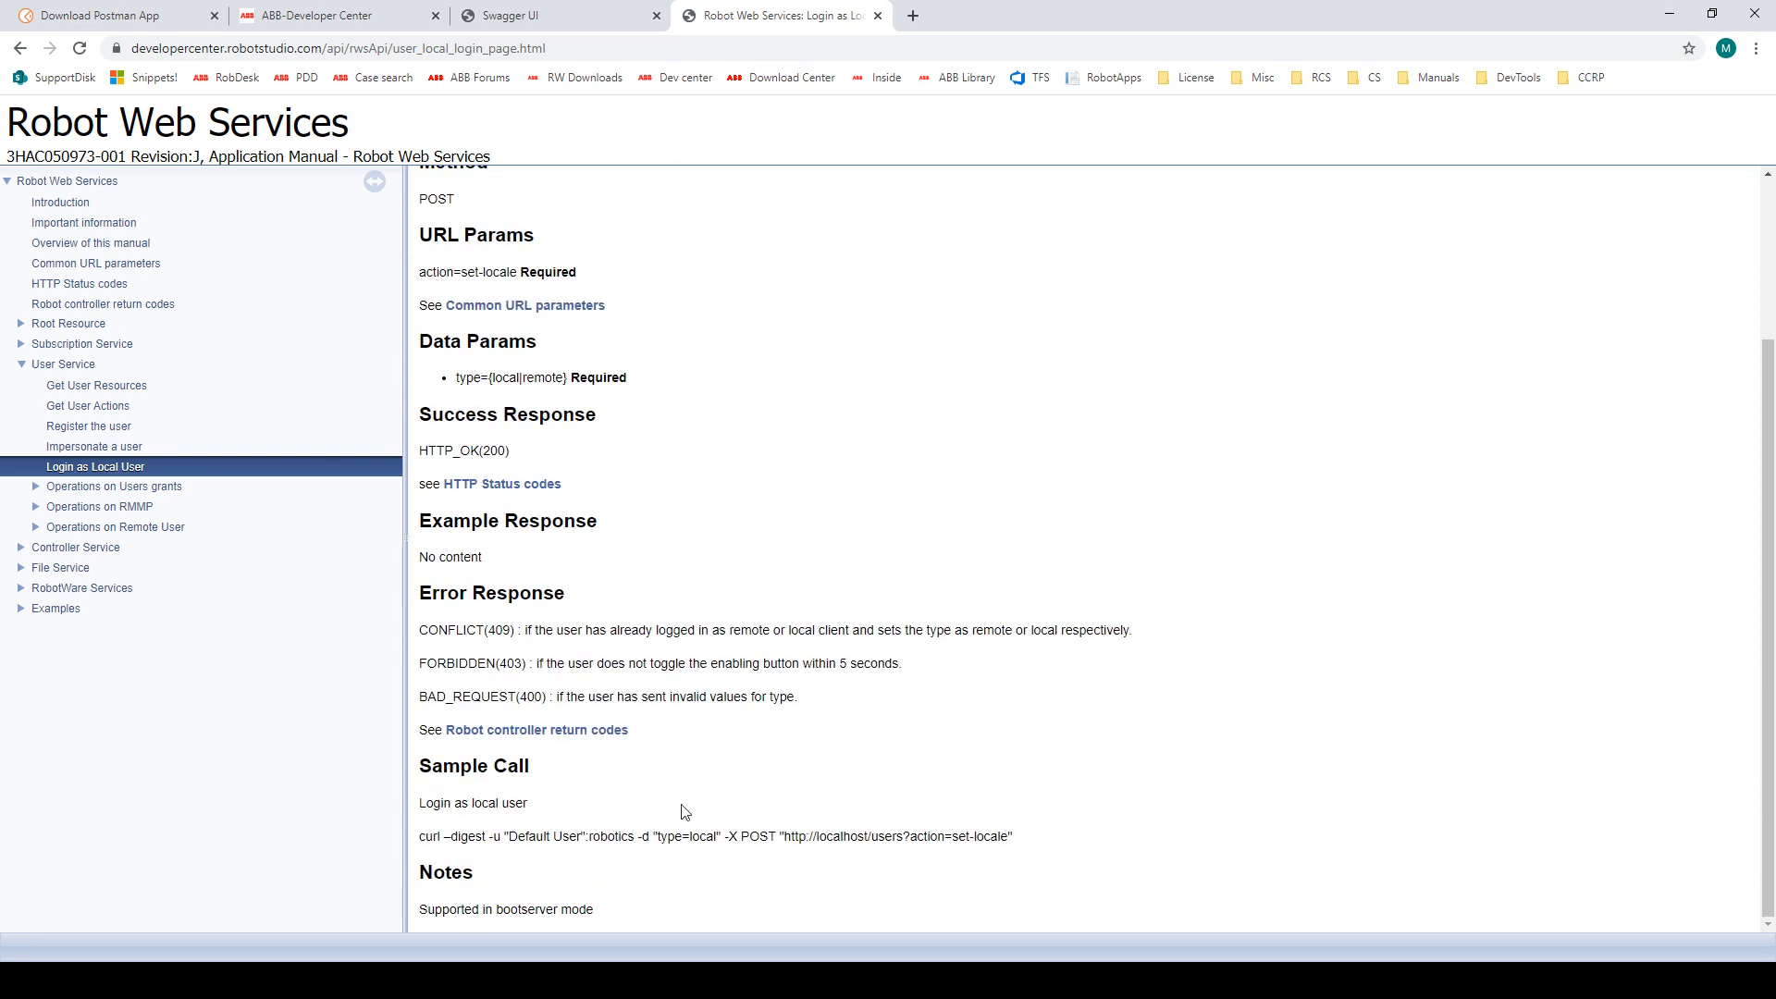
{"action": "left_click_drag", "start_coordinate": [418, 872], "coordinate": [651, 858]}
{"action": "left_click_drag", "start_coordinate": [493, 857], "coordinate": [419, 837]}
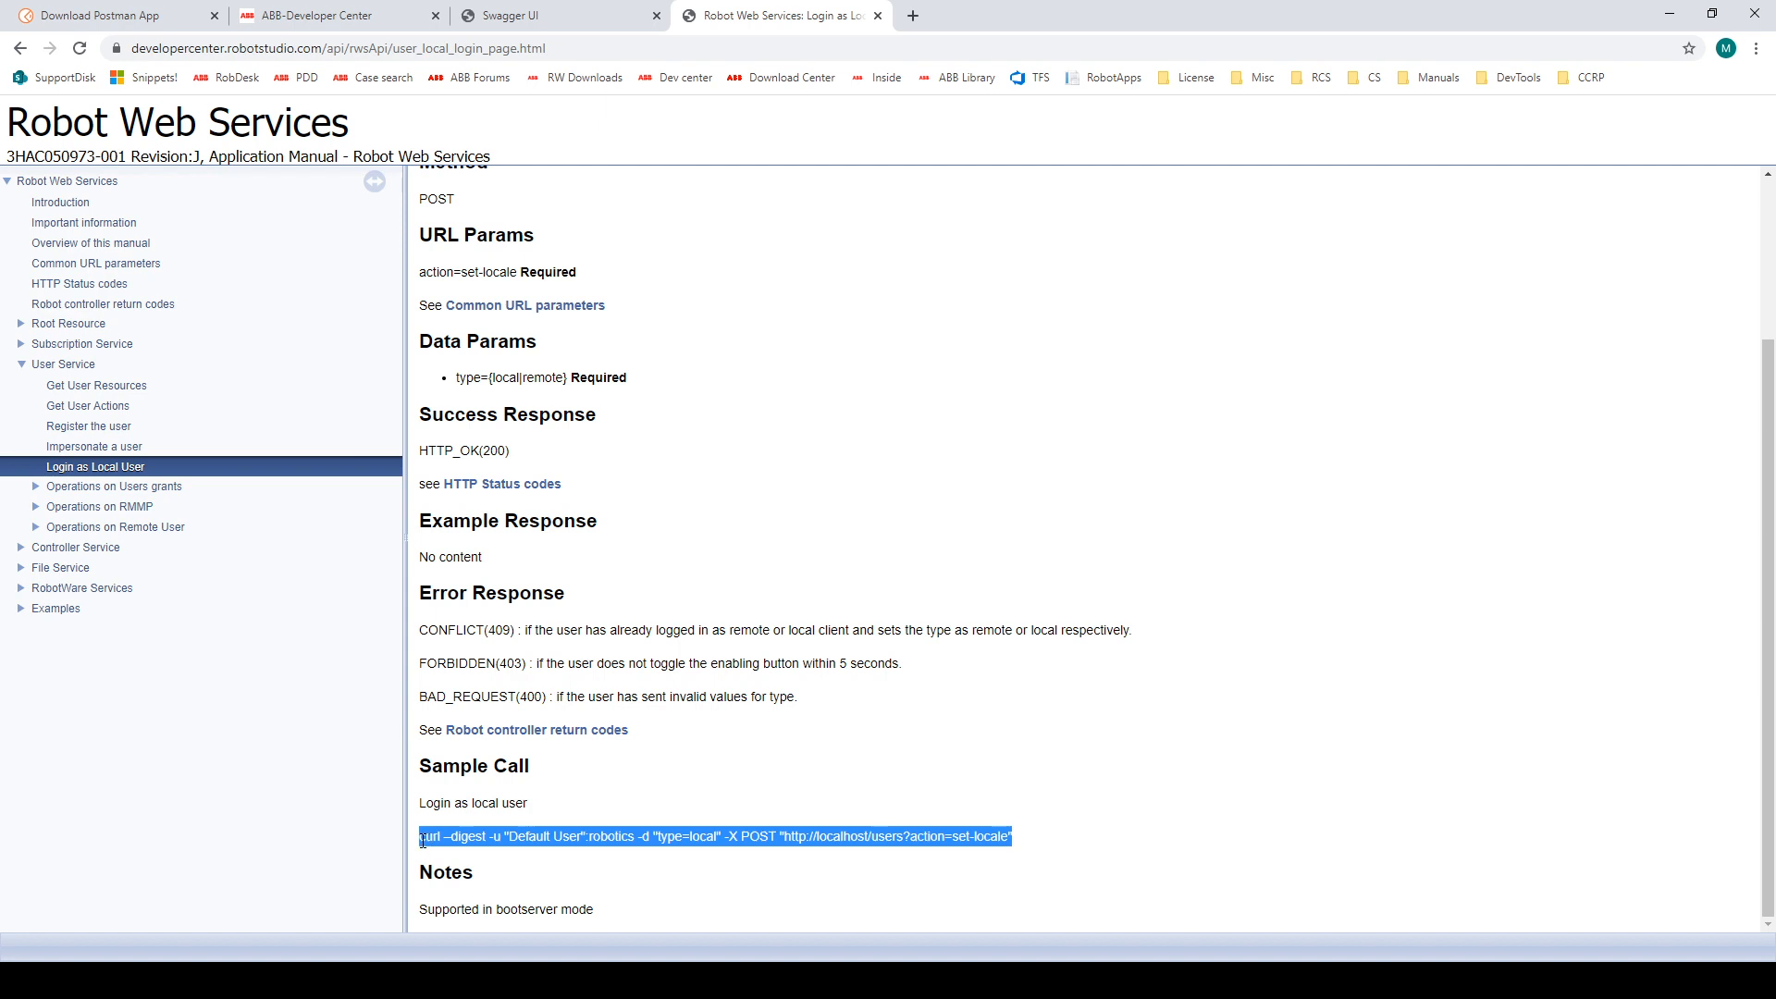
{"action": "left_click", "coordinate": [914, 534]}
{"action": "scroll", "coordinate": [920, 542], "scroll_direction": "up", "scroll_amount": 3}
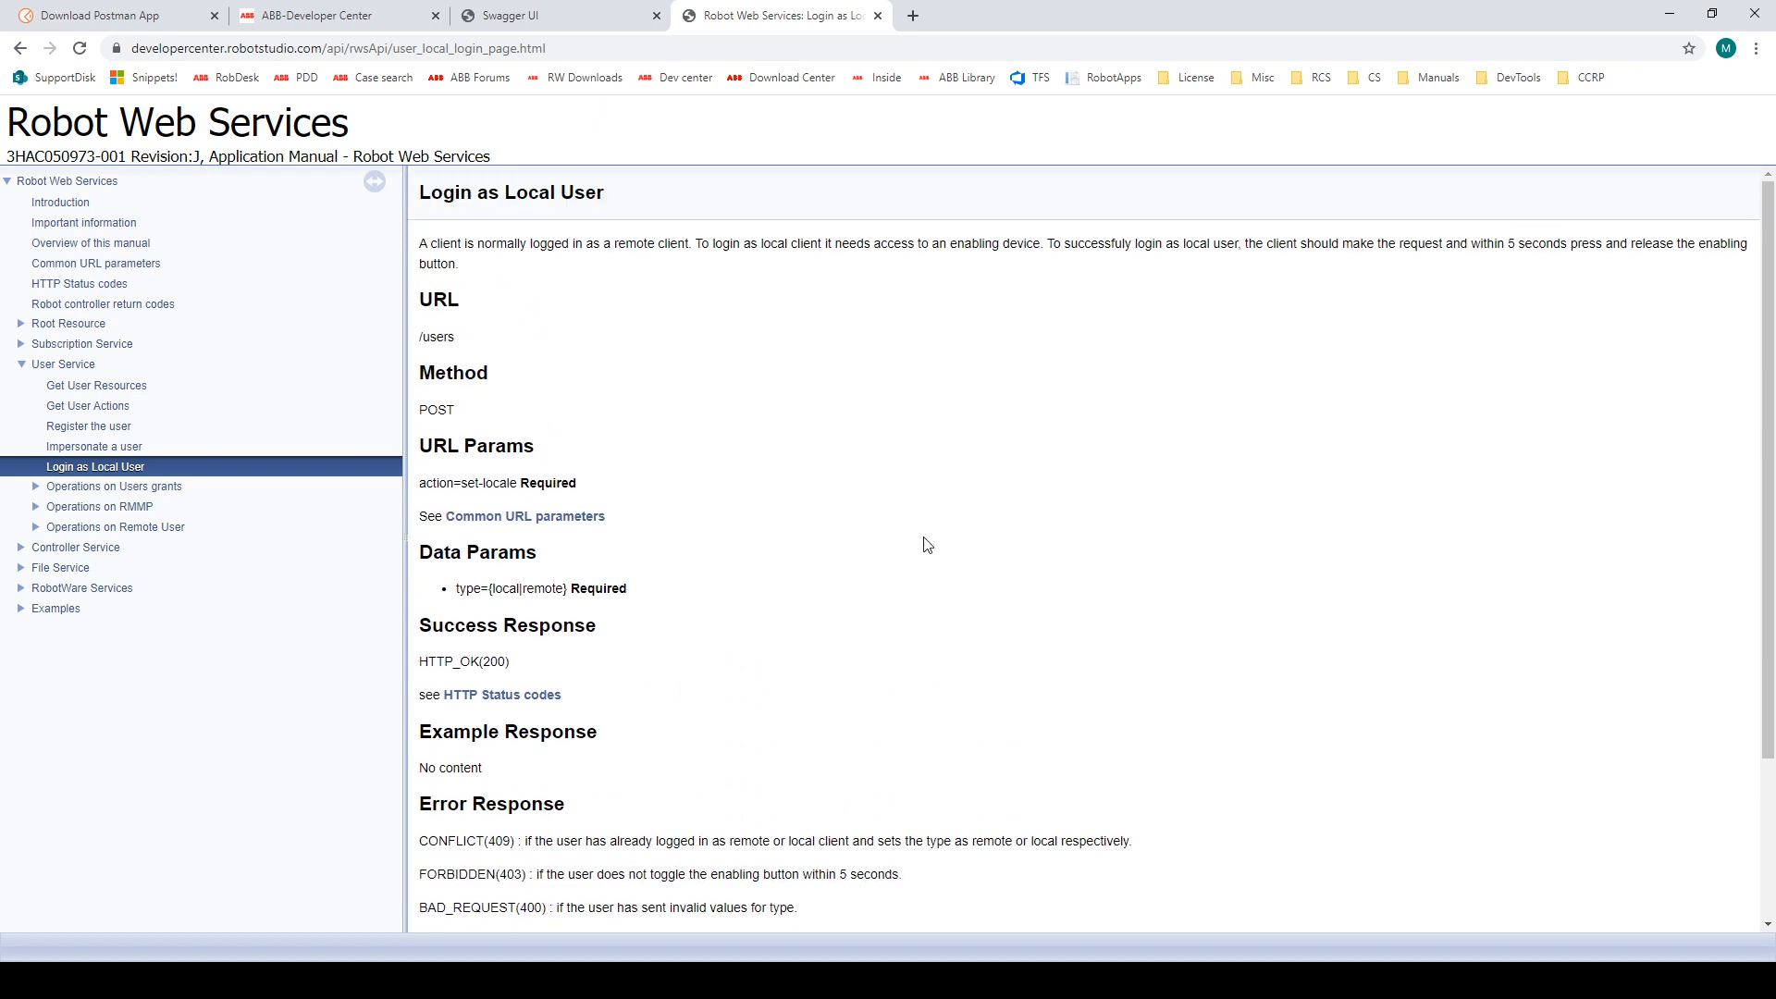
Step: Read the Login as Local User introduction about the enabling device and the time limit for using it
{"action": "left_click_drag", "start_coordinate": [424, 243], "coordinate": [531, 242]}
{"action": "left_click", "coordinate": [539, 239]}
{"action": "left_click_drag", "start_coordinate": [1048, 246], "coordinate": [1516, 249]}
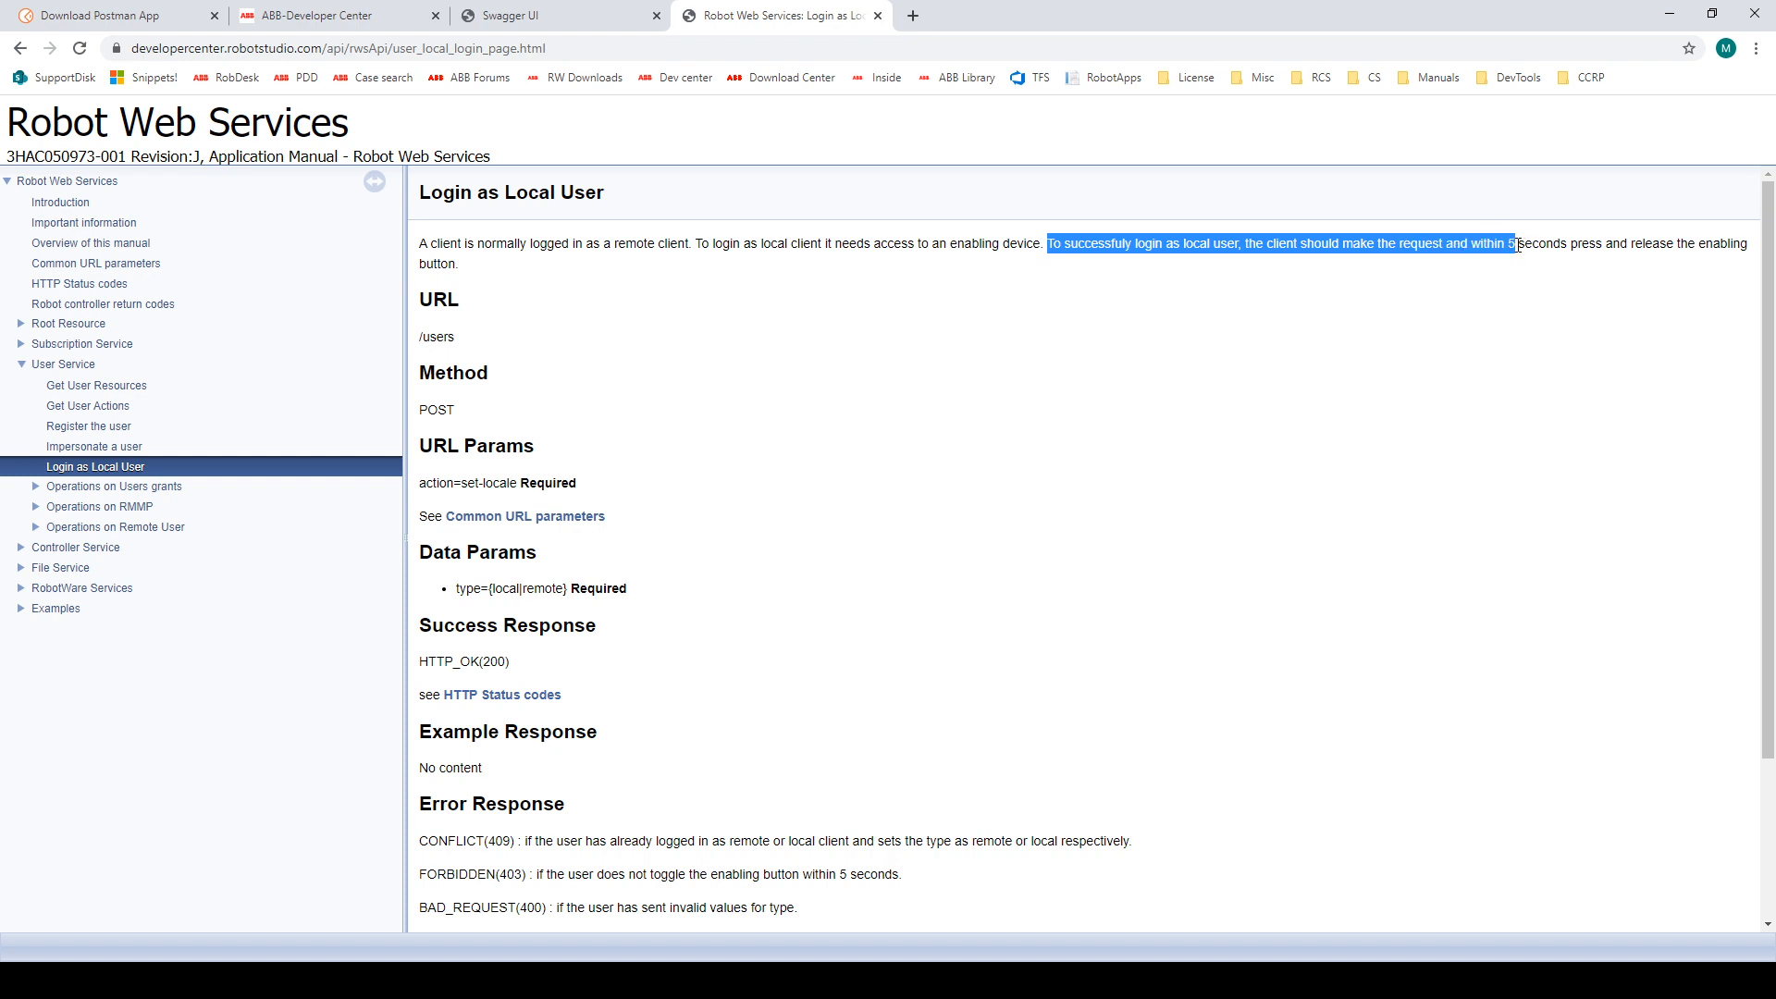
{"action": "double_click", "coordinate": [1722, 247]}
{"action": "left_click_drag", "start_coordinate": [1509, 244], "coordinate": [1545, 246]}
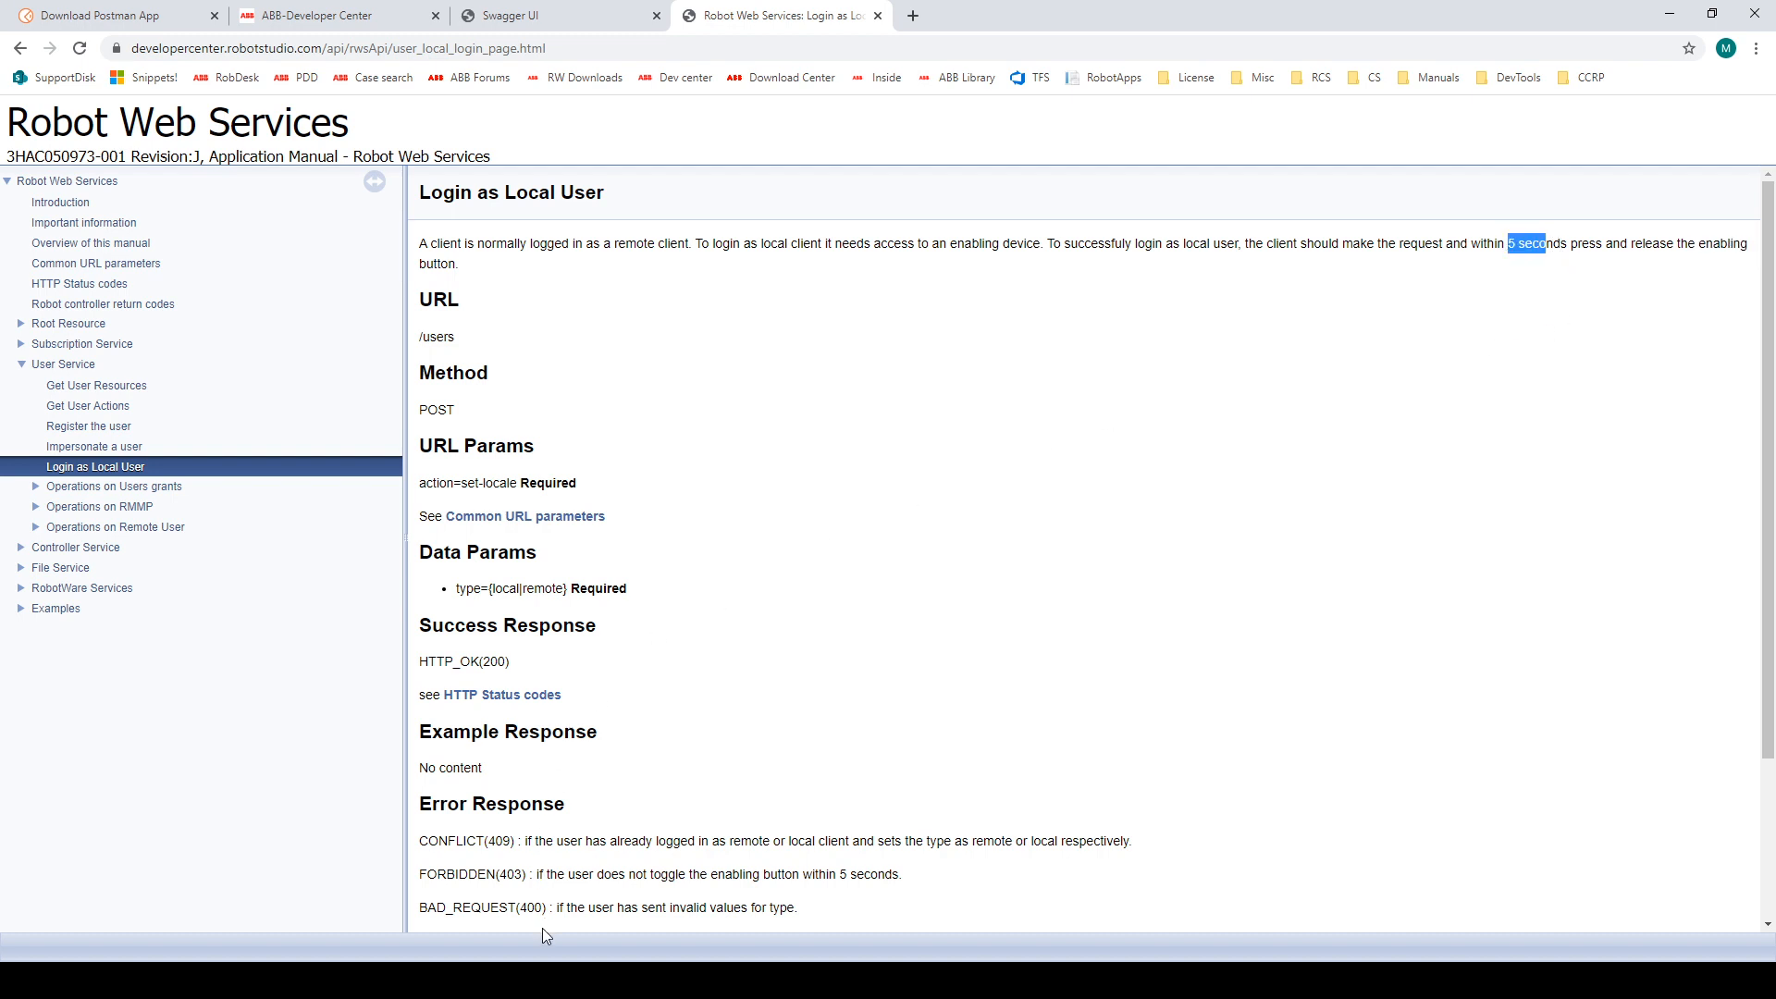
Step: Send the Login as Local User request from Postman, toggle Enable on the virtual FlexPendant and check the response status
{"action": "mouse_move", "coordinate": [614, 979]}
{"action": "left_click", "coordinate": [618, 916]}
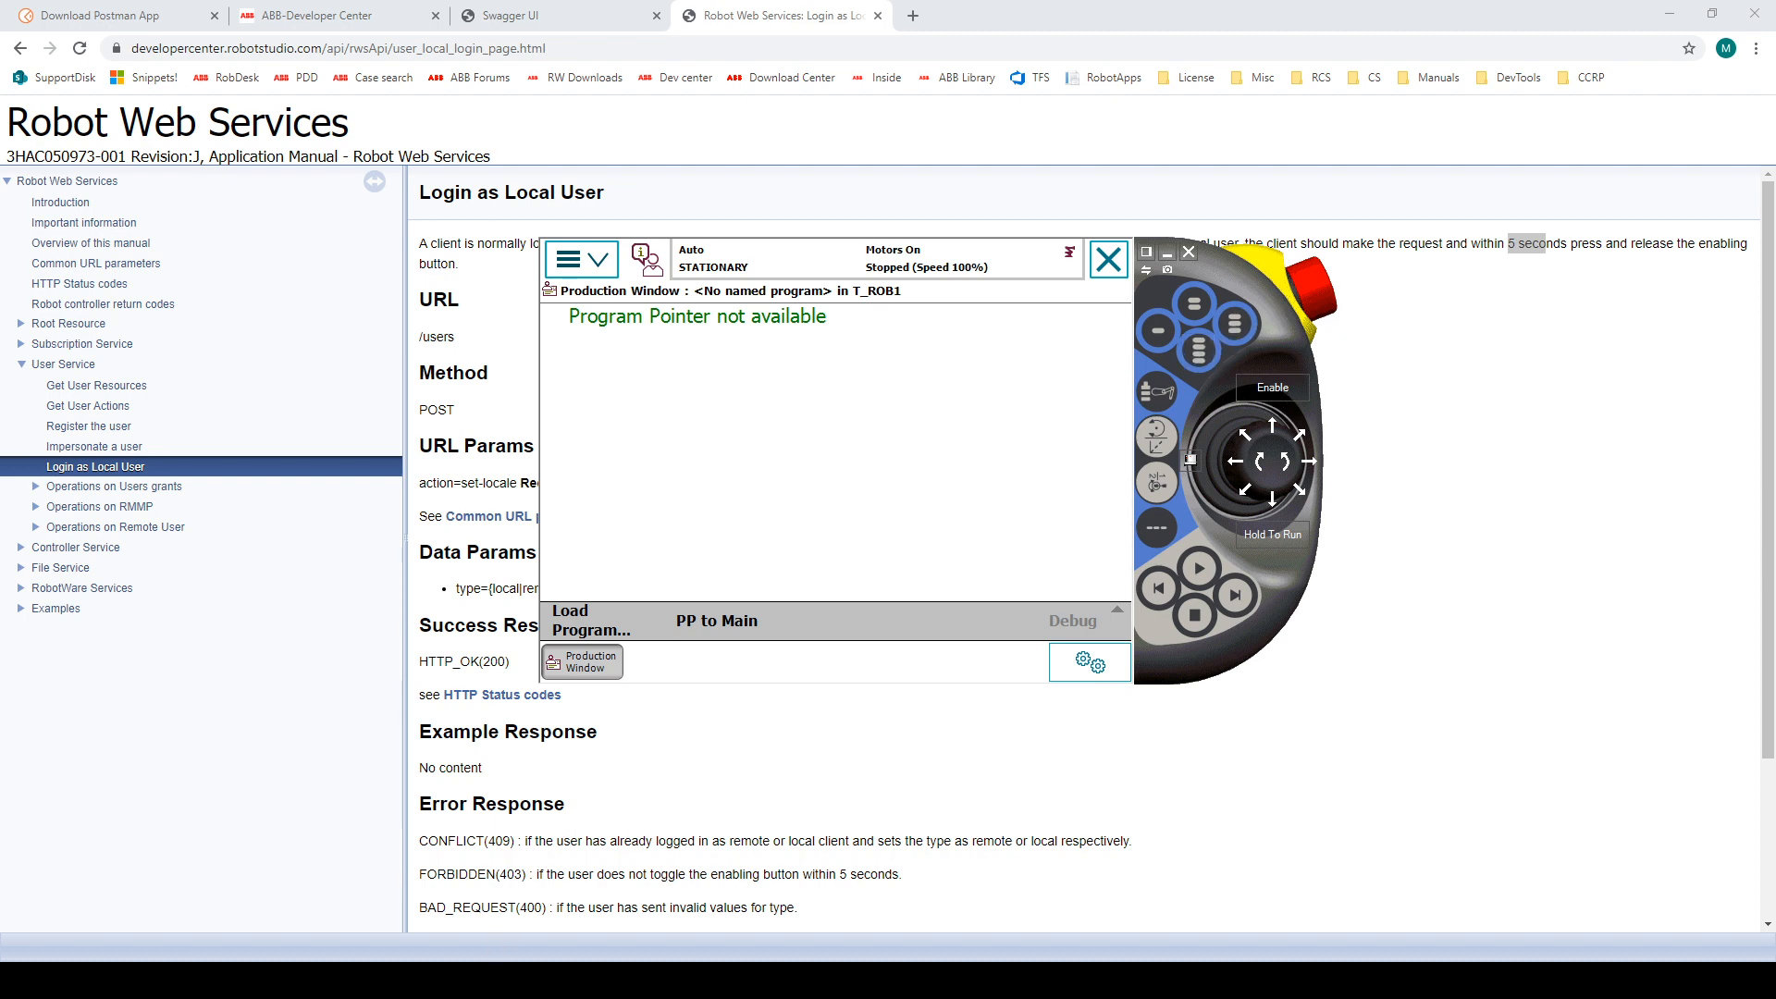
{"action": "left_click", "coordinate": [433, 979]}
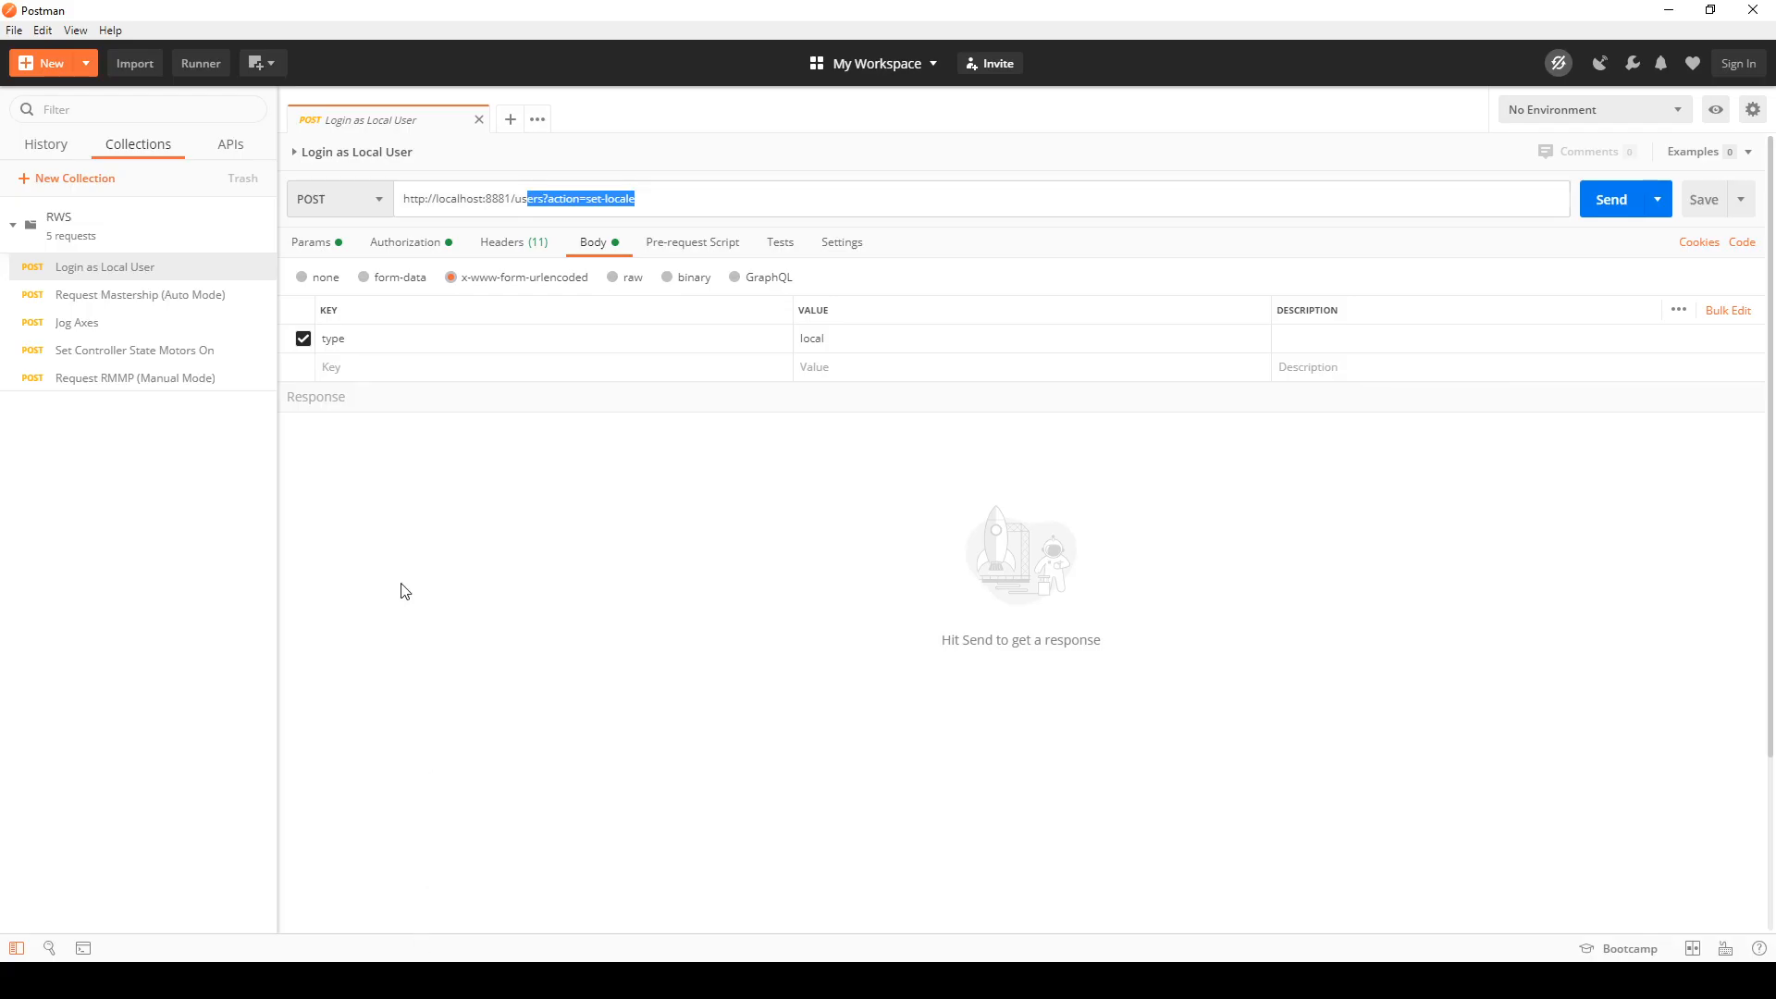
{"action": "left_click", "coordinate": [1617, 205]}
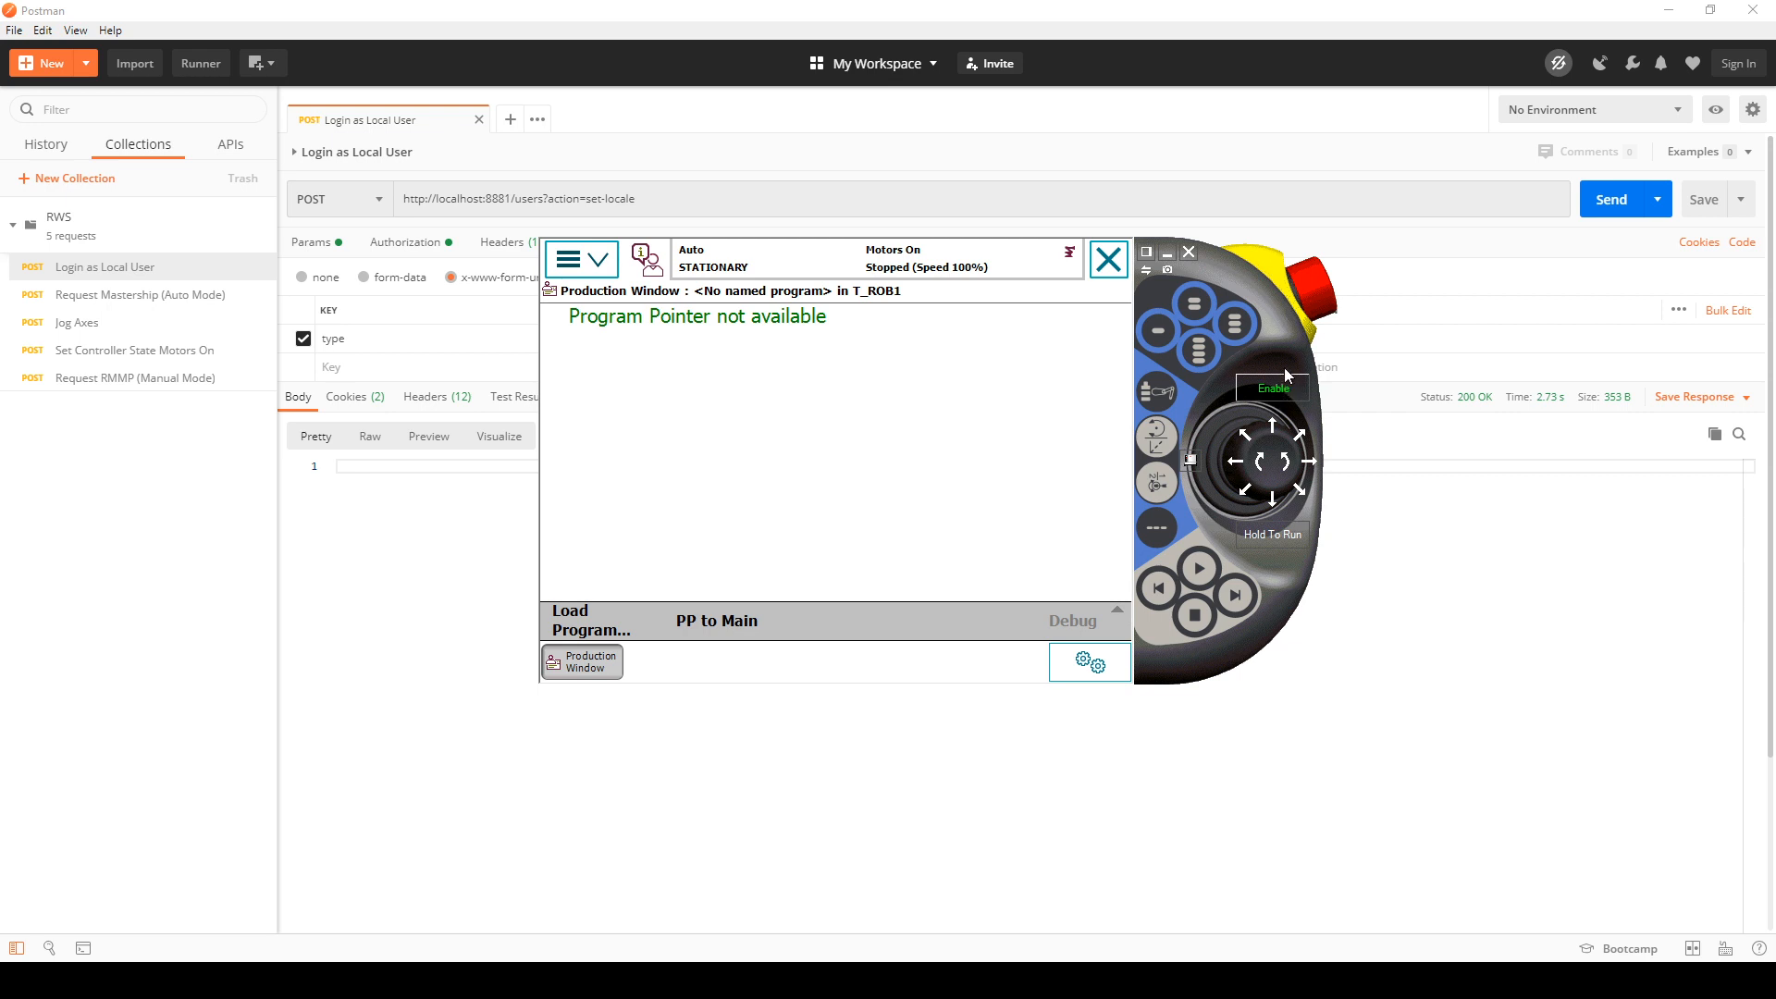
{"action": "left_click_drag", "start_coordinate": [1273, 330], "coordinate": [951, 473]}
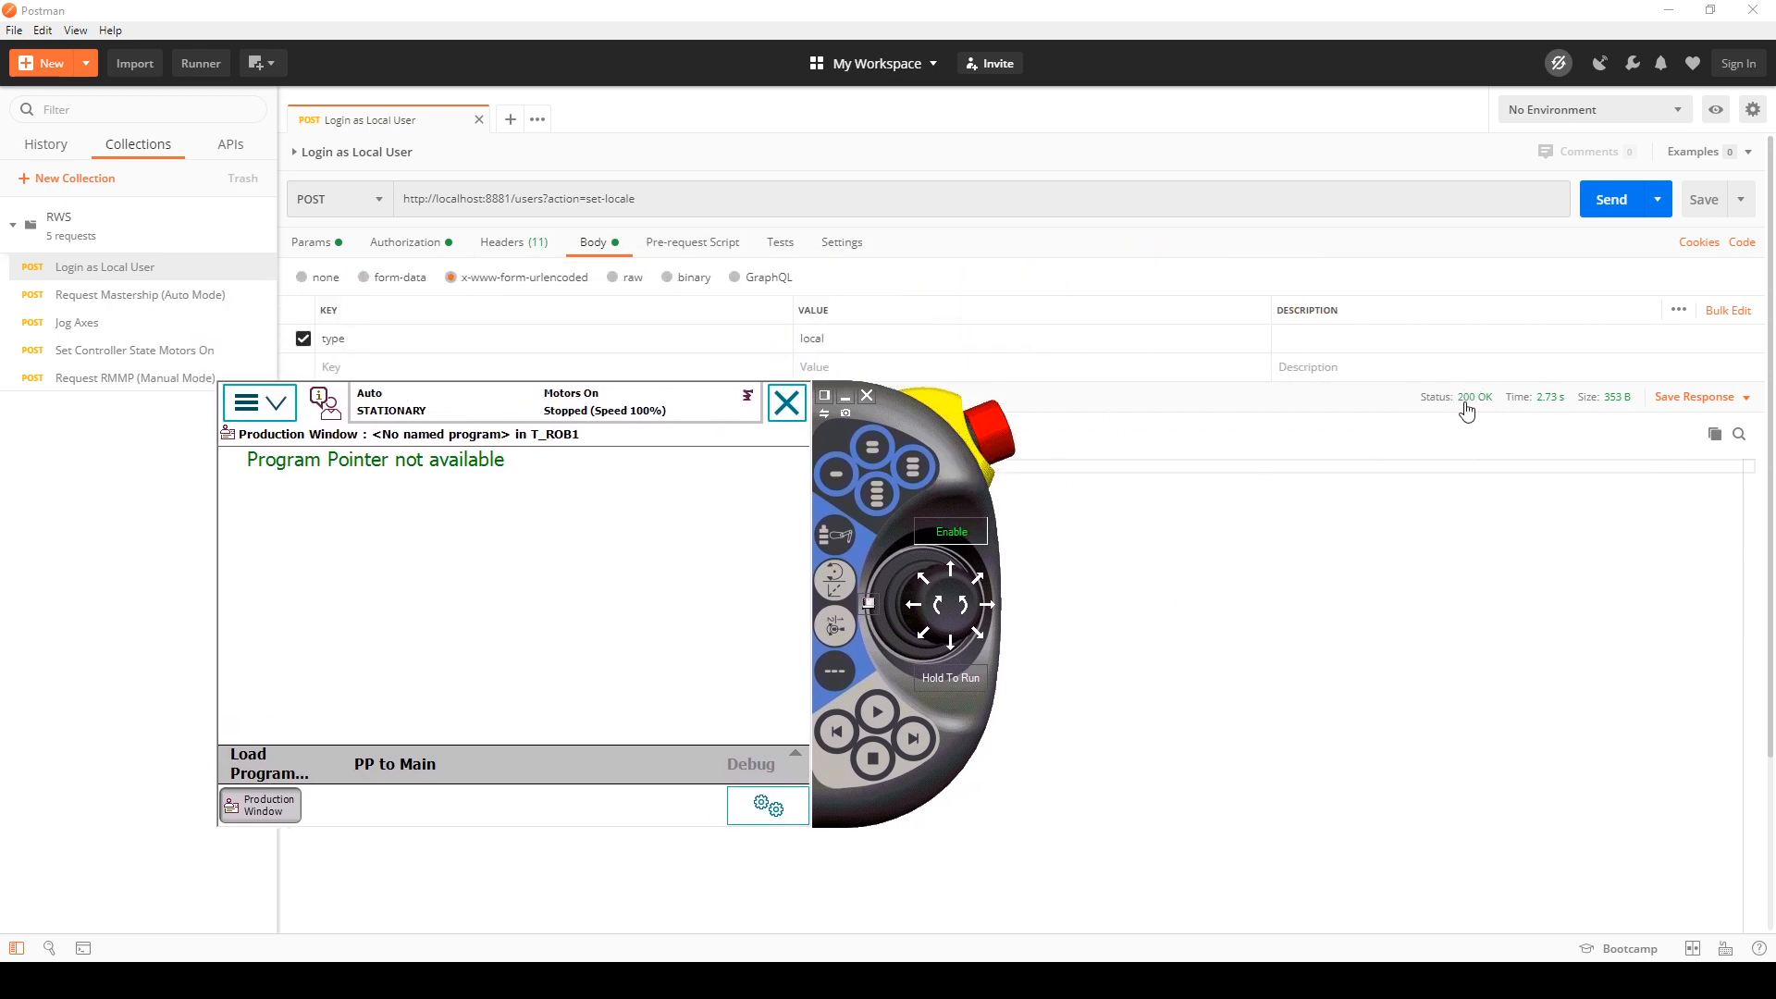
{"action": "mouse_move", "coordinate": [1468, 410]}
{"action": "left_click_drag", "start_coordinate": [888, 421], "coordinate": [1368, 470]}
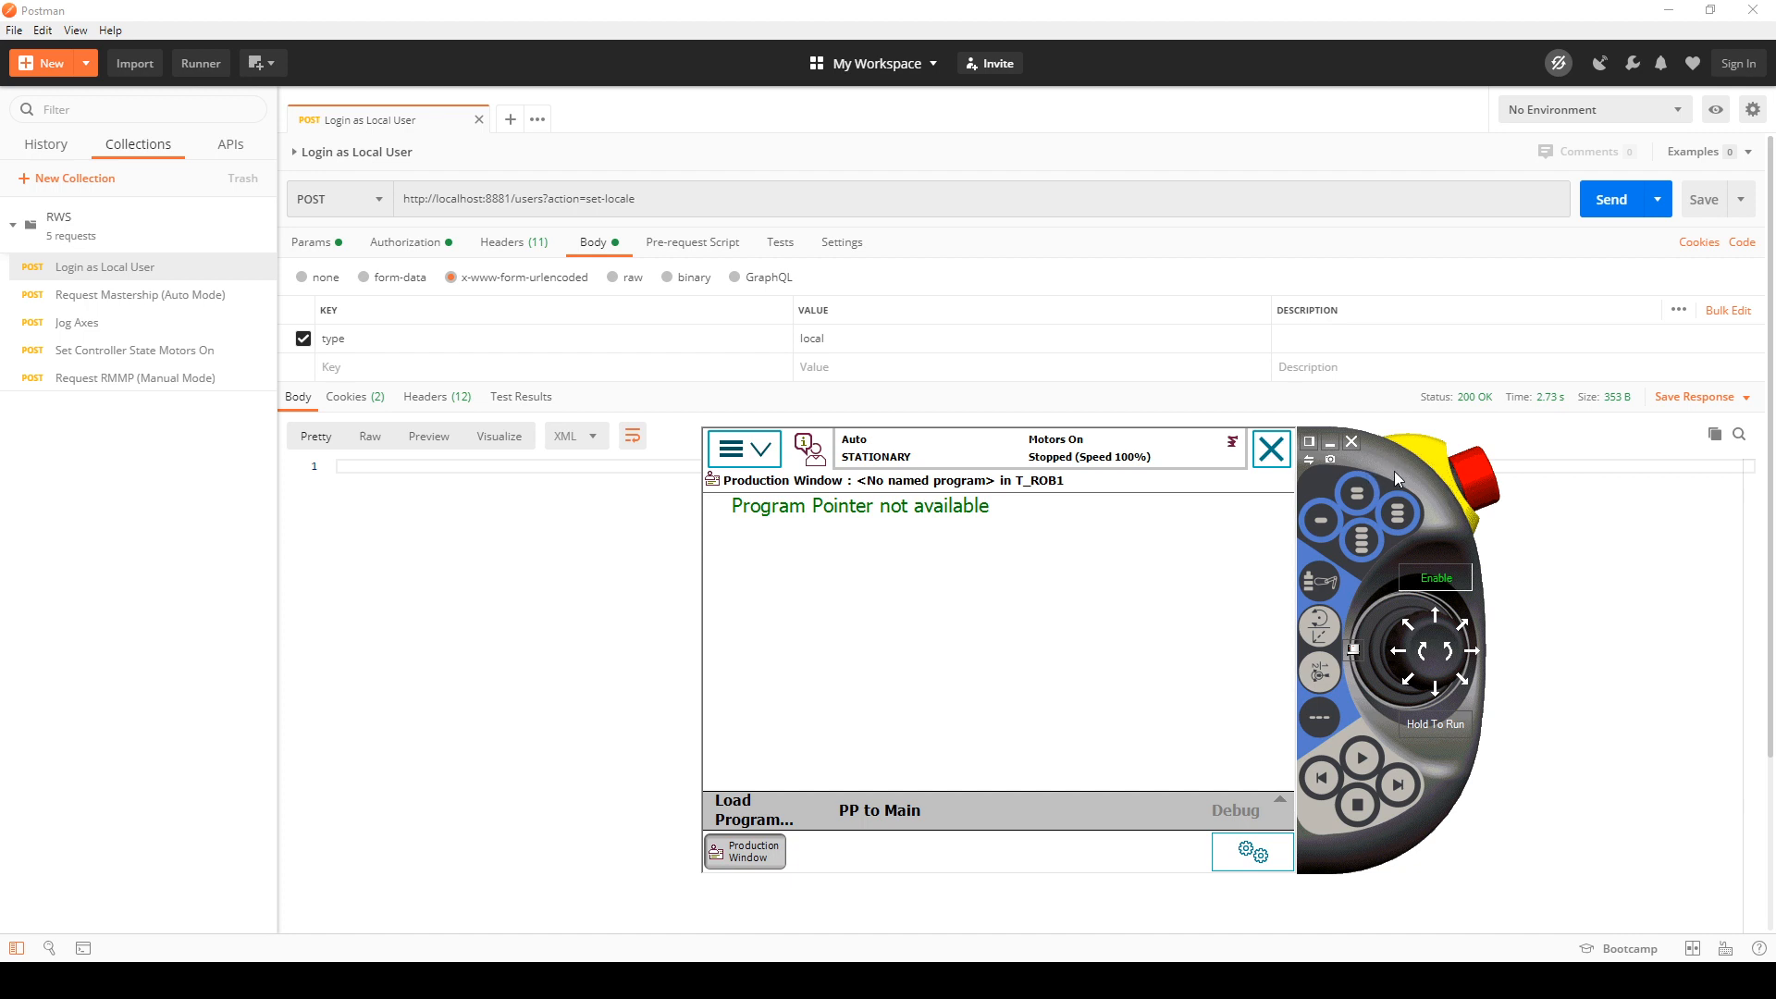
{"action": "left_click_drag", "start_coordinate": [1395, 477], "coordinate": [1356, 470]}
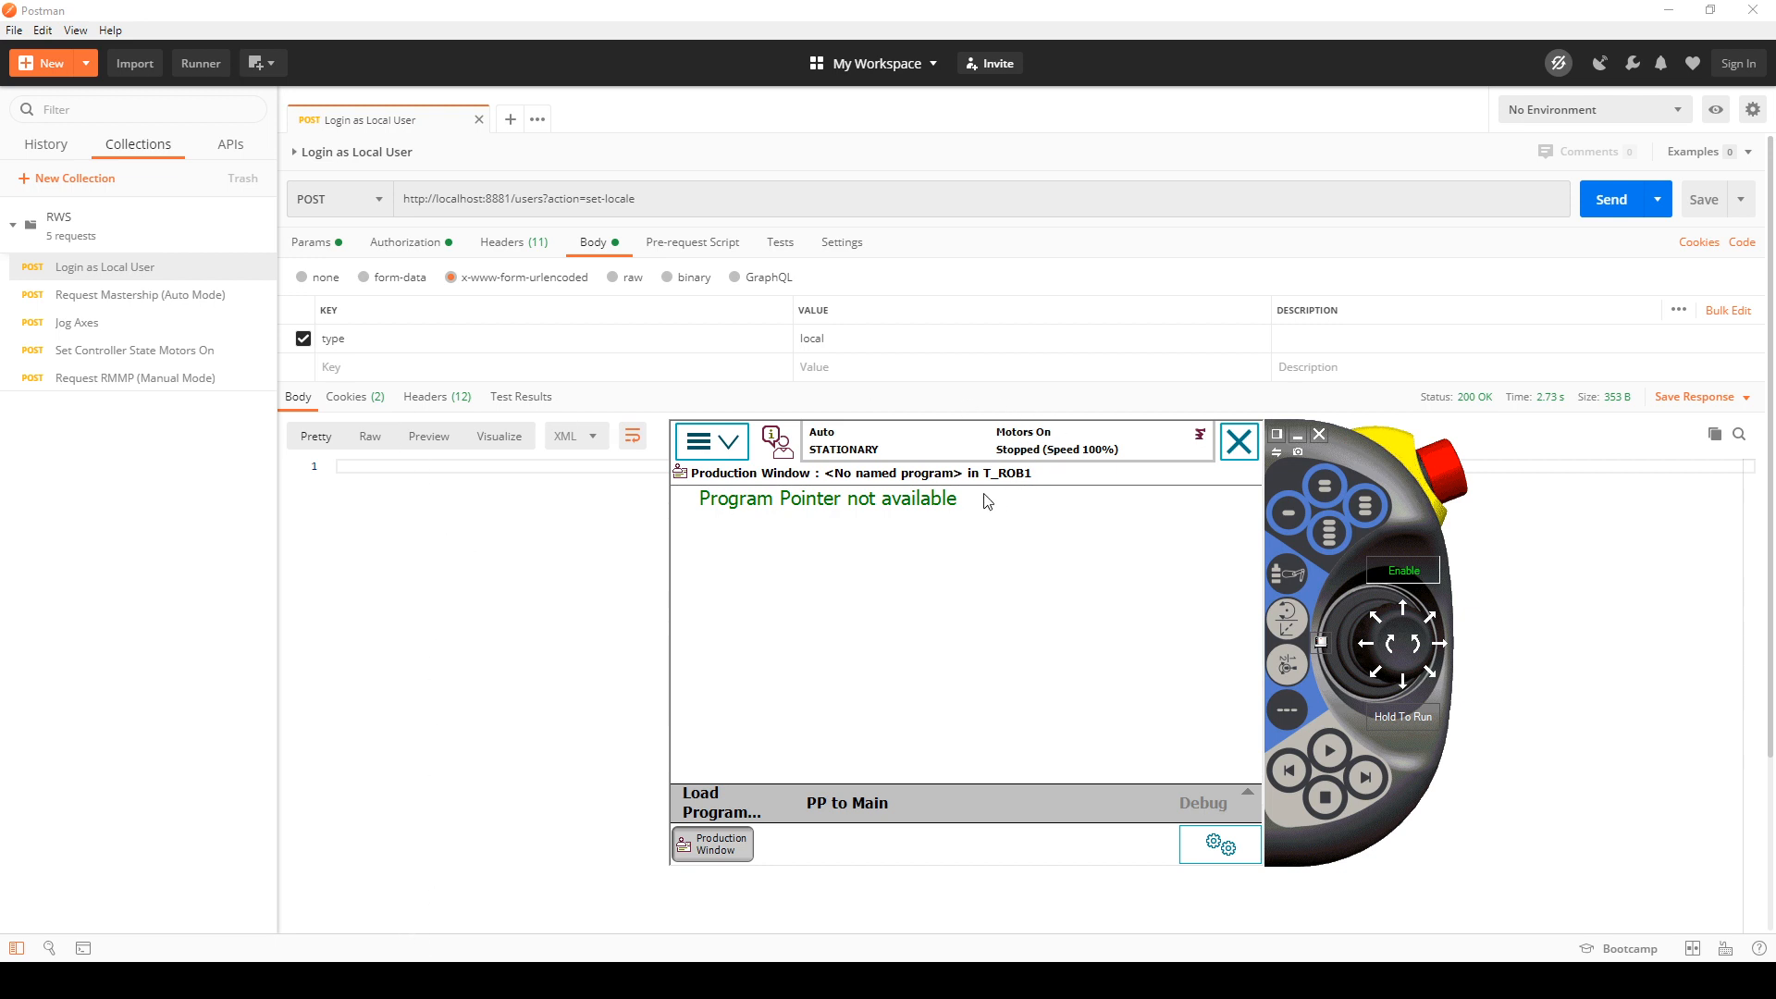
Step: Send the Request Mastership (Auto Mode) request from the RWS collection and bring the virtual FlexPendant back into view
{"action": "left_click", "coordinate": [141, 296]}
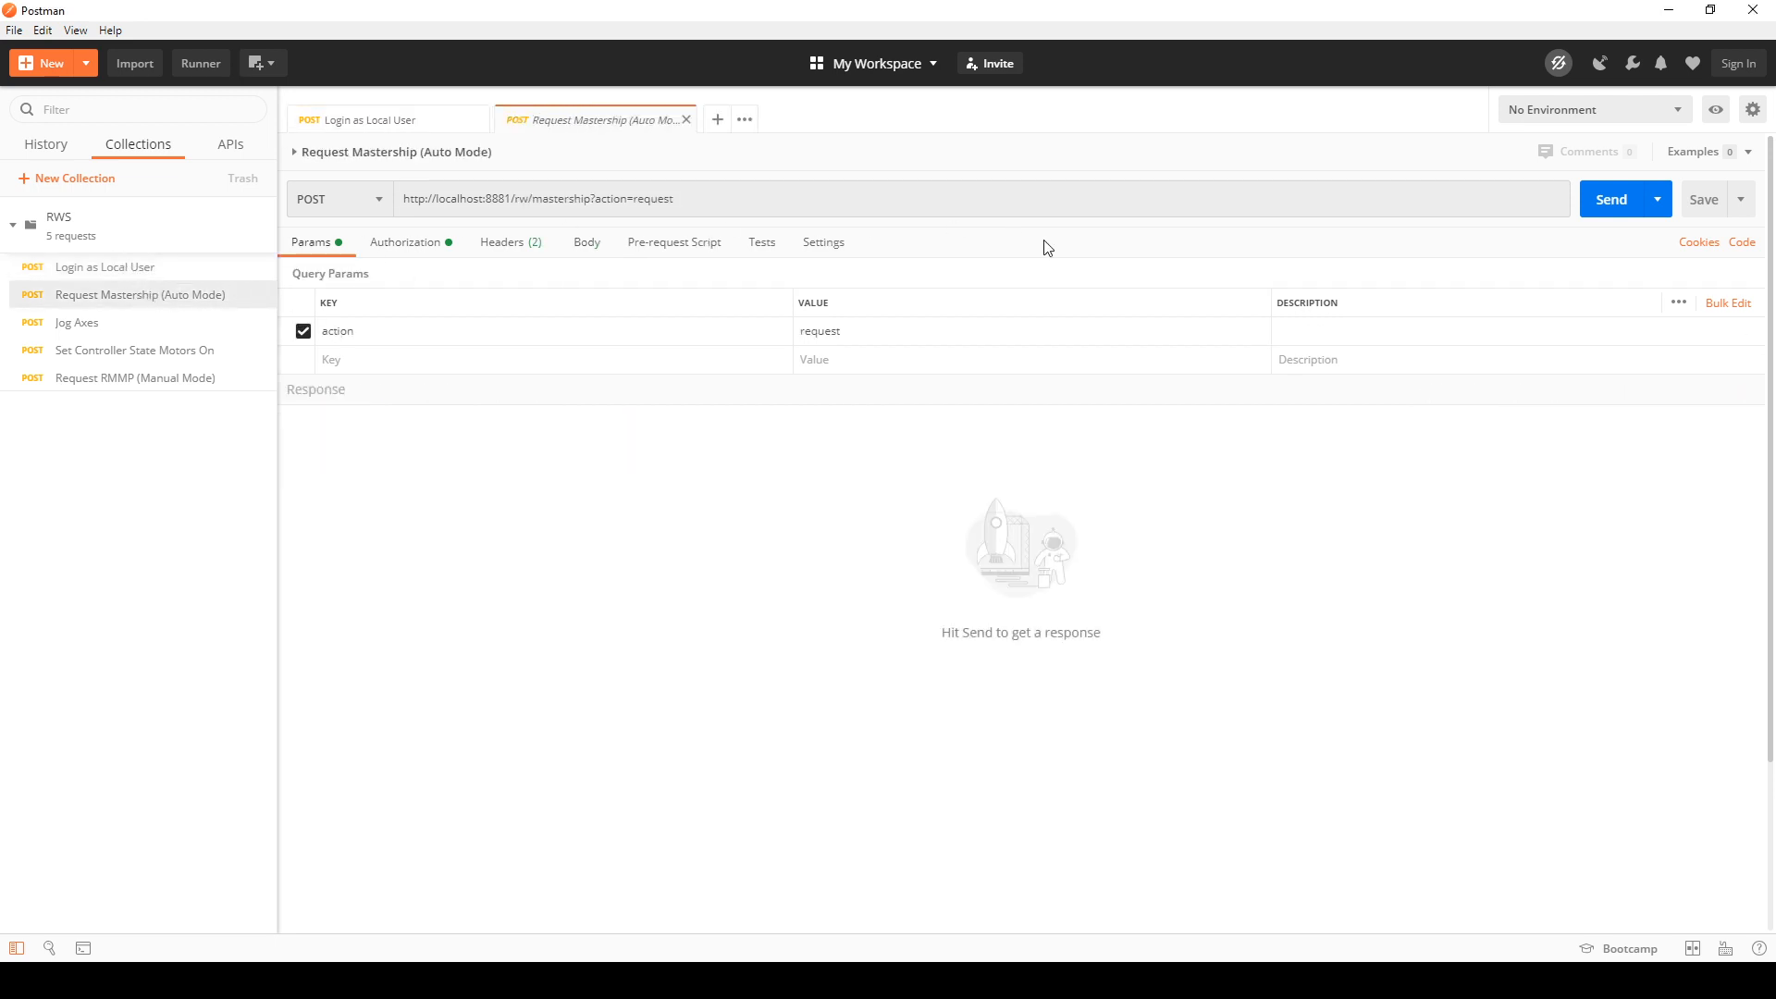
{"action": "left_click", "coordinate": [1607, 209]}
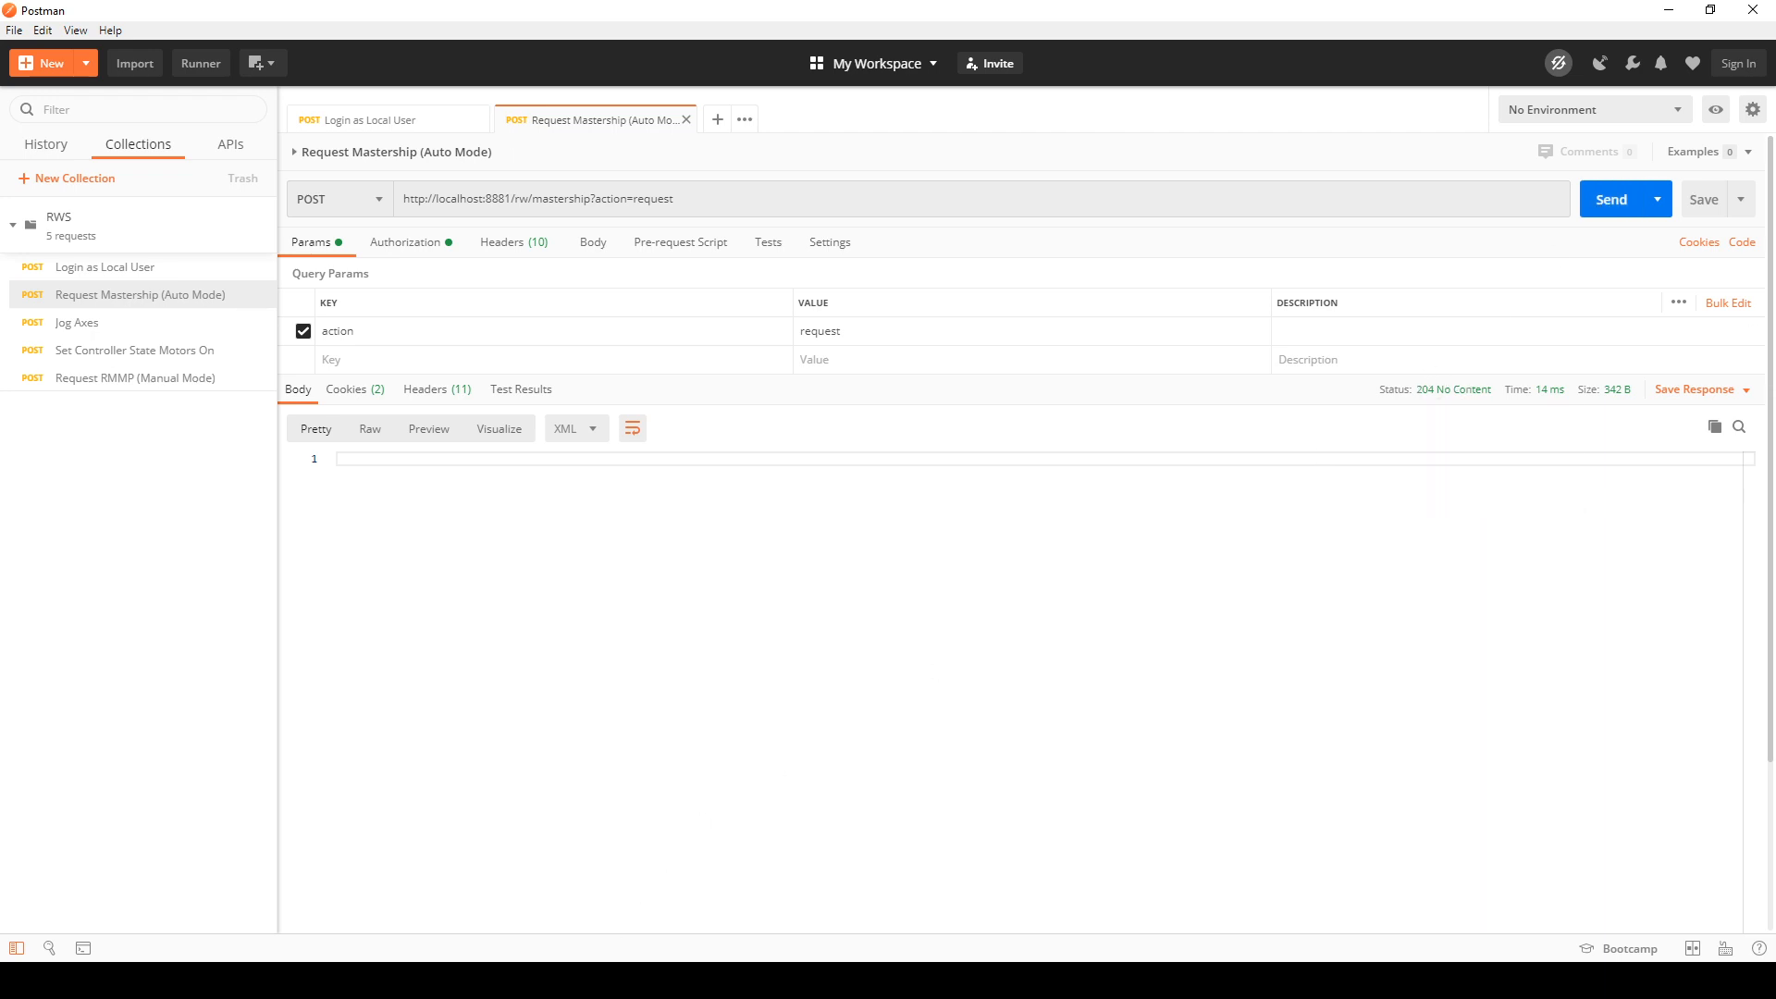
{"action": "key", "text": "alt+Tab"}
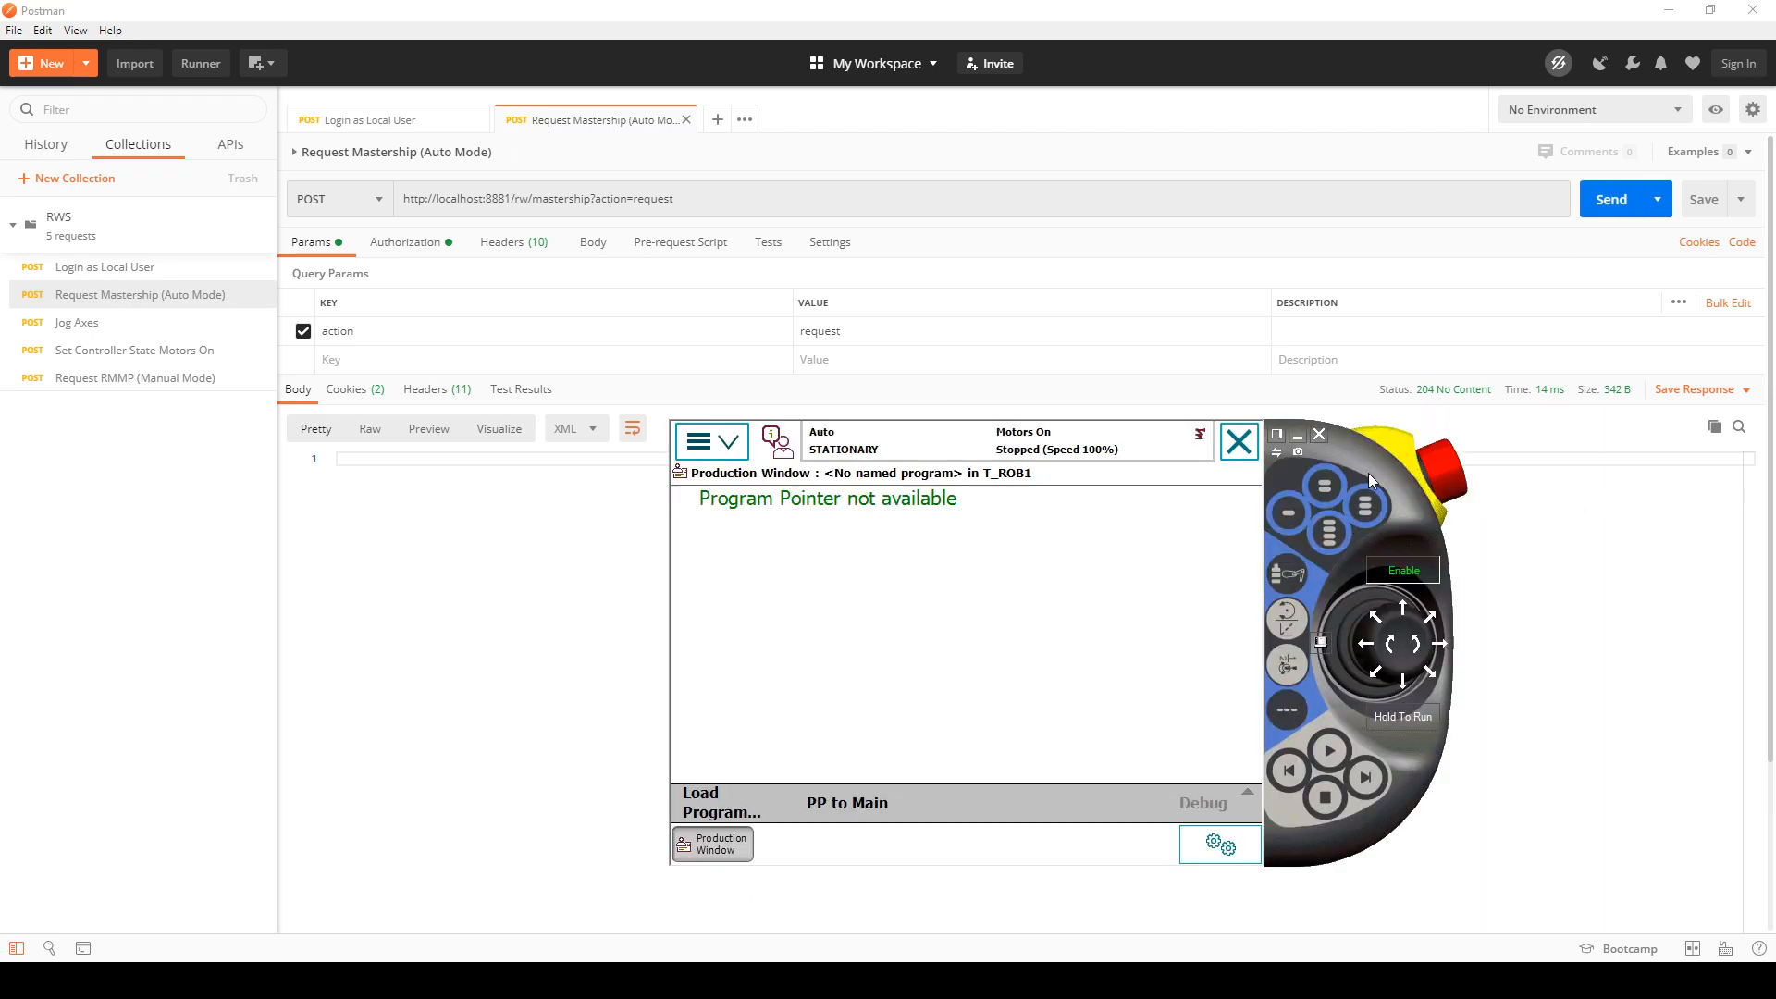
Step: Switch to the Chrome manual and read the CONFLICT, FORBIDDEN and BAD_REQUEST error responses for Login as Local User
{"action": "left_click_drag", "start_coordinate": [1374, 481], "coordinate": [1310, 509]}
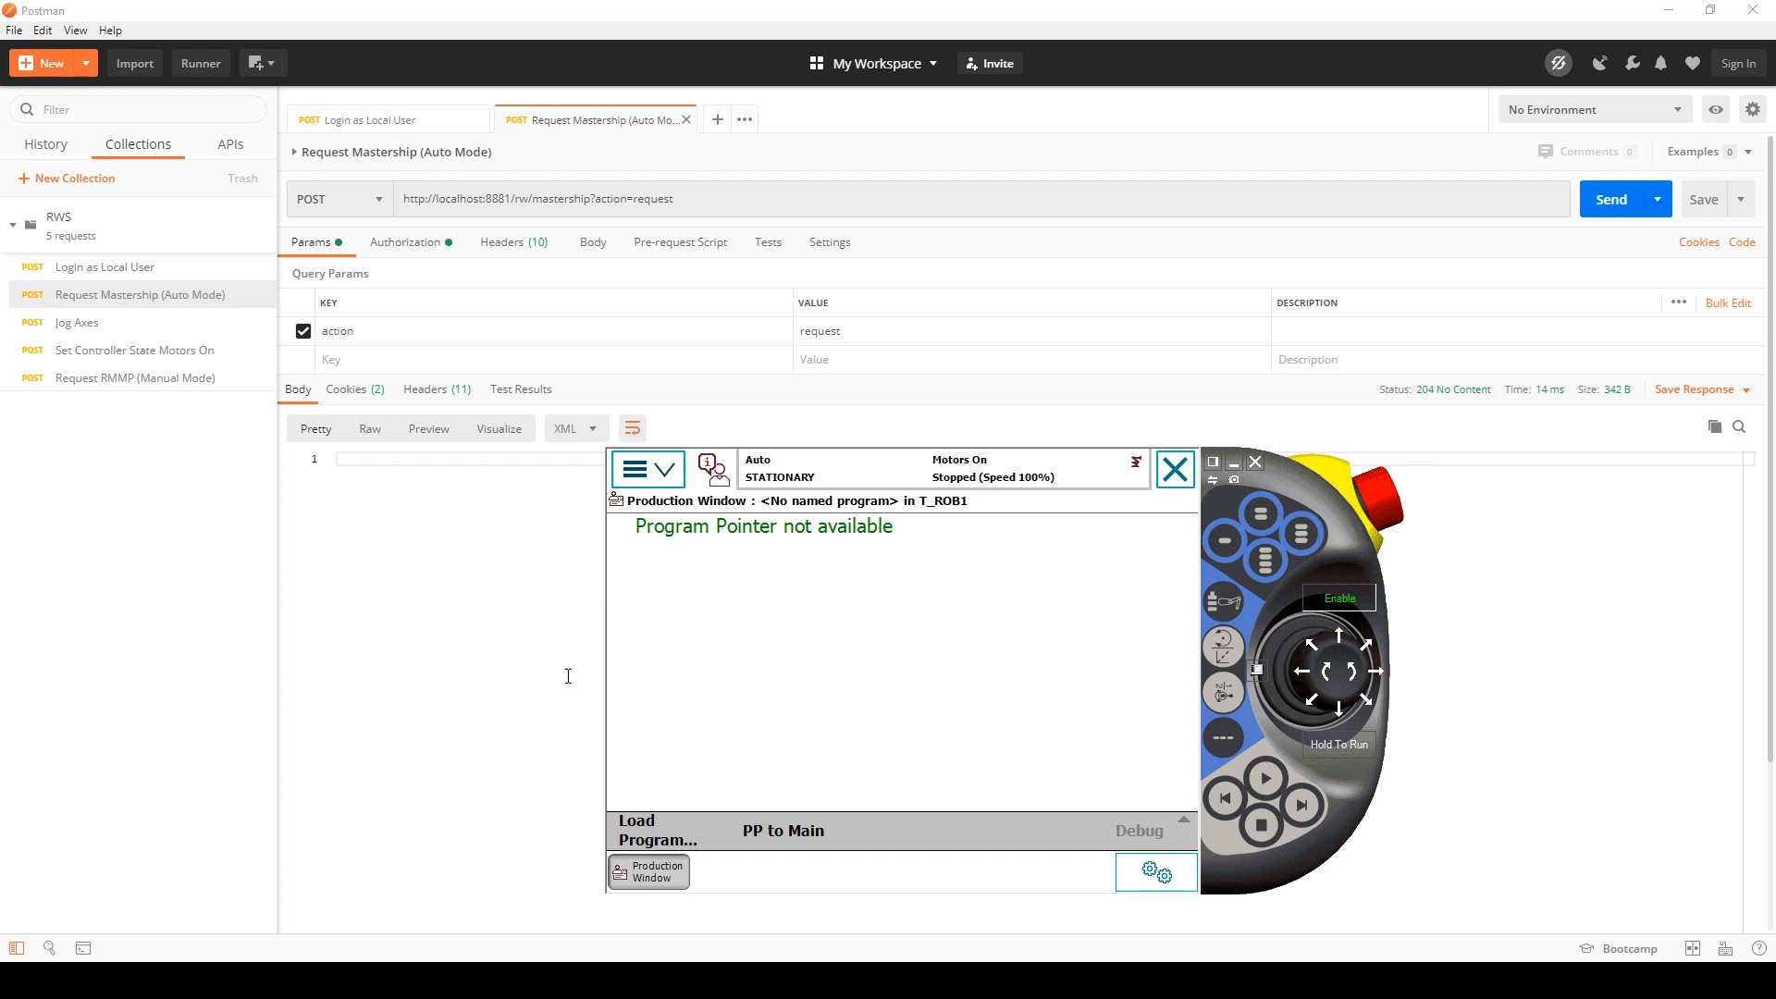
{"action": "left_click", "coordinate": [246, 916]}
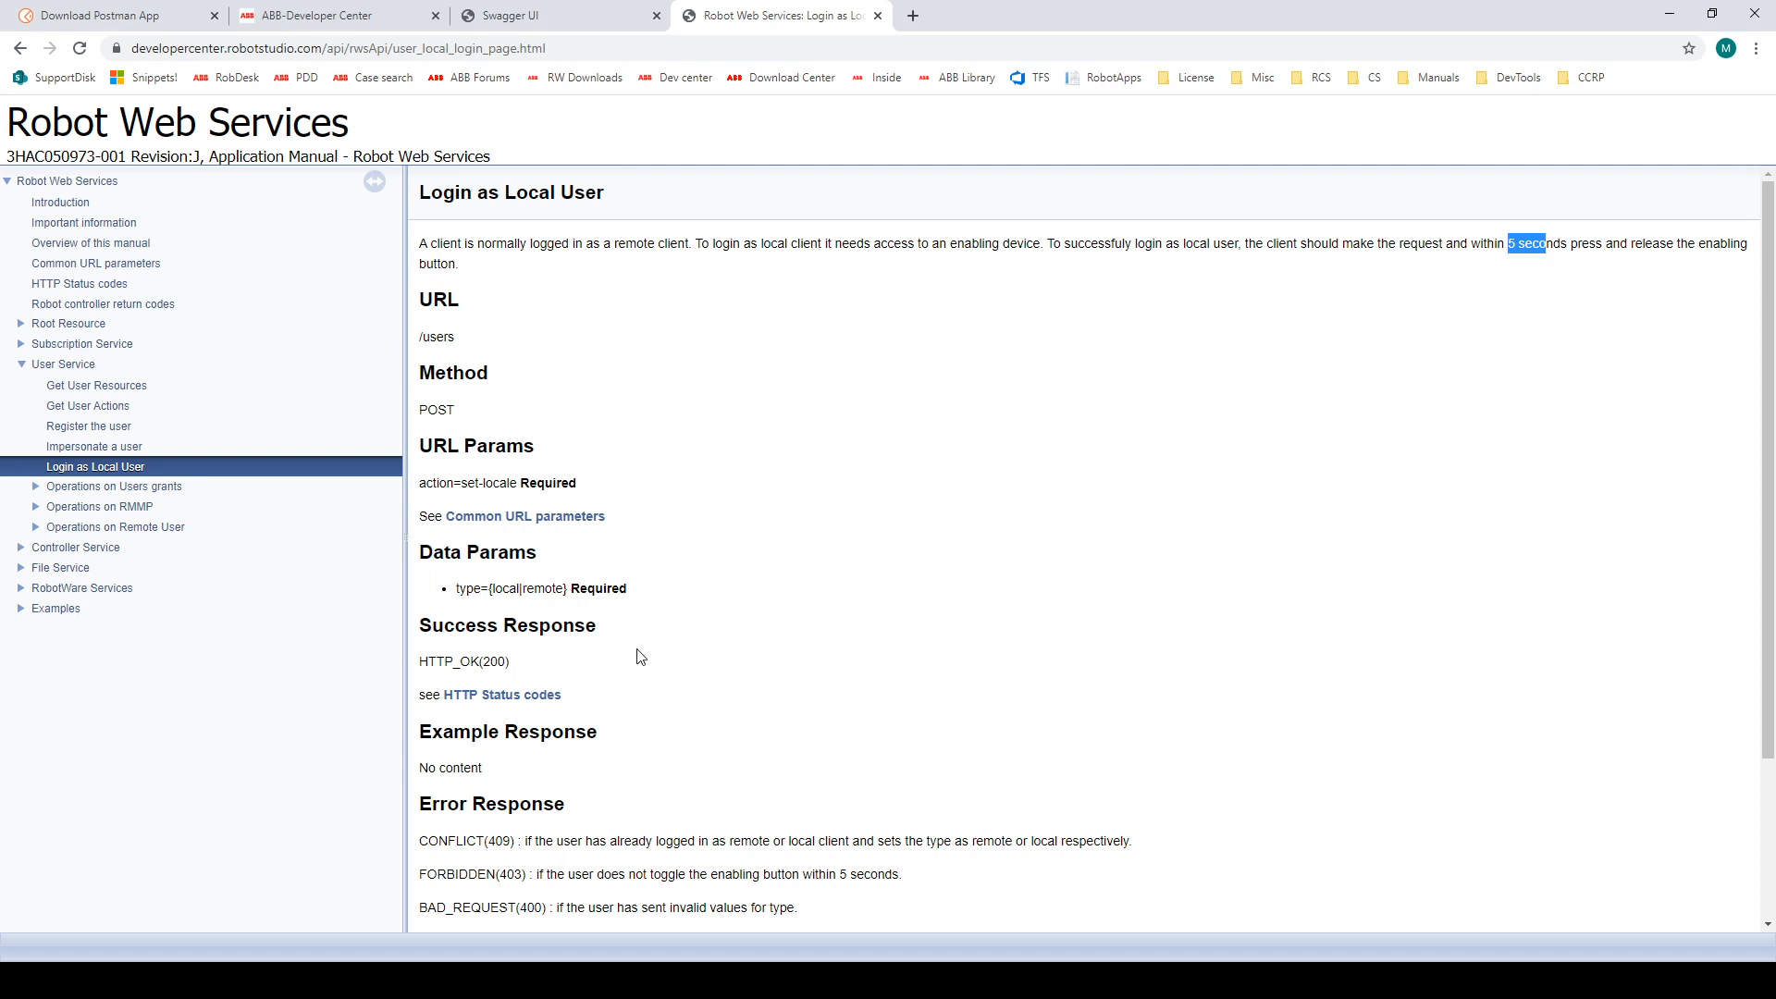
{"action": "scroll", "coordinate": [727, 643], "scroll_direction": "down", "scroll_amount": 2}
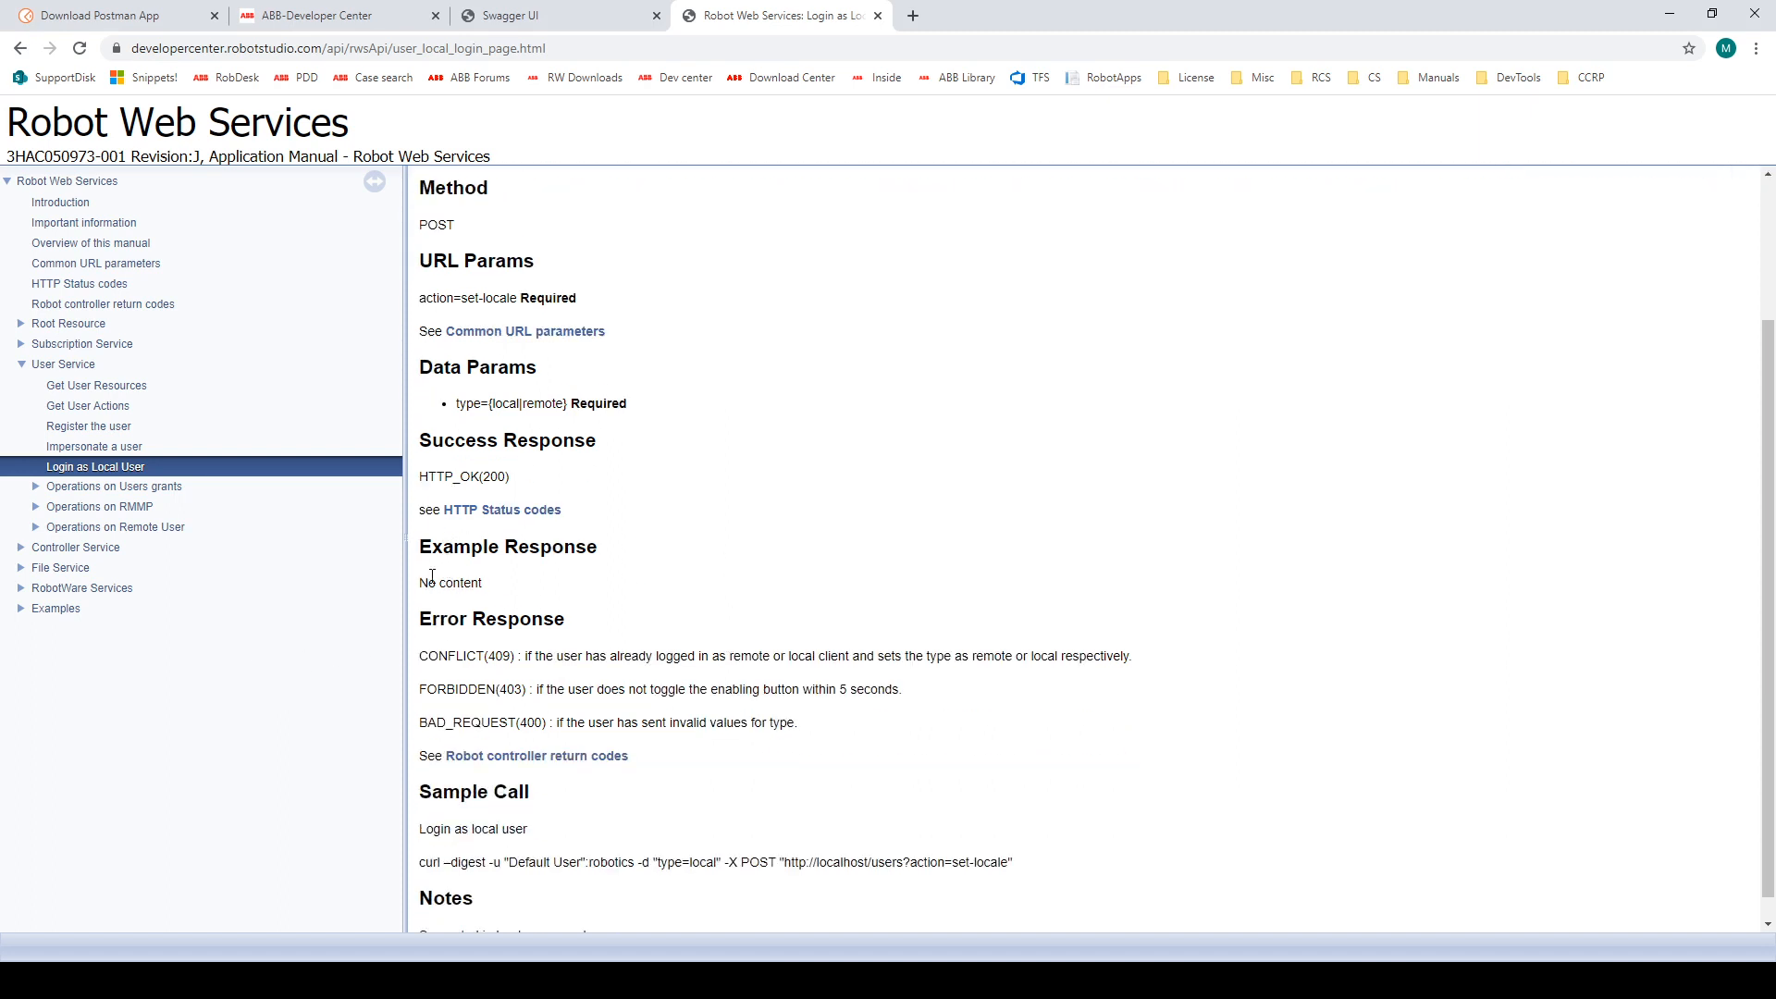
{"action": "left_click_drag", "start_coordinate": [429, 656], "coordinate": [518, 690]}
{"action": "left_click_drag", "start_coordinate": [428, 722], "coordinate": [544, 723]}
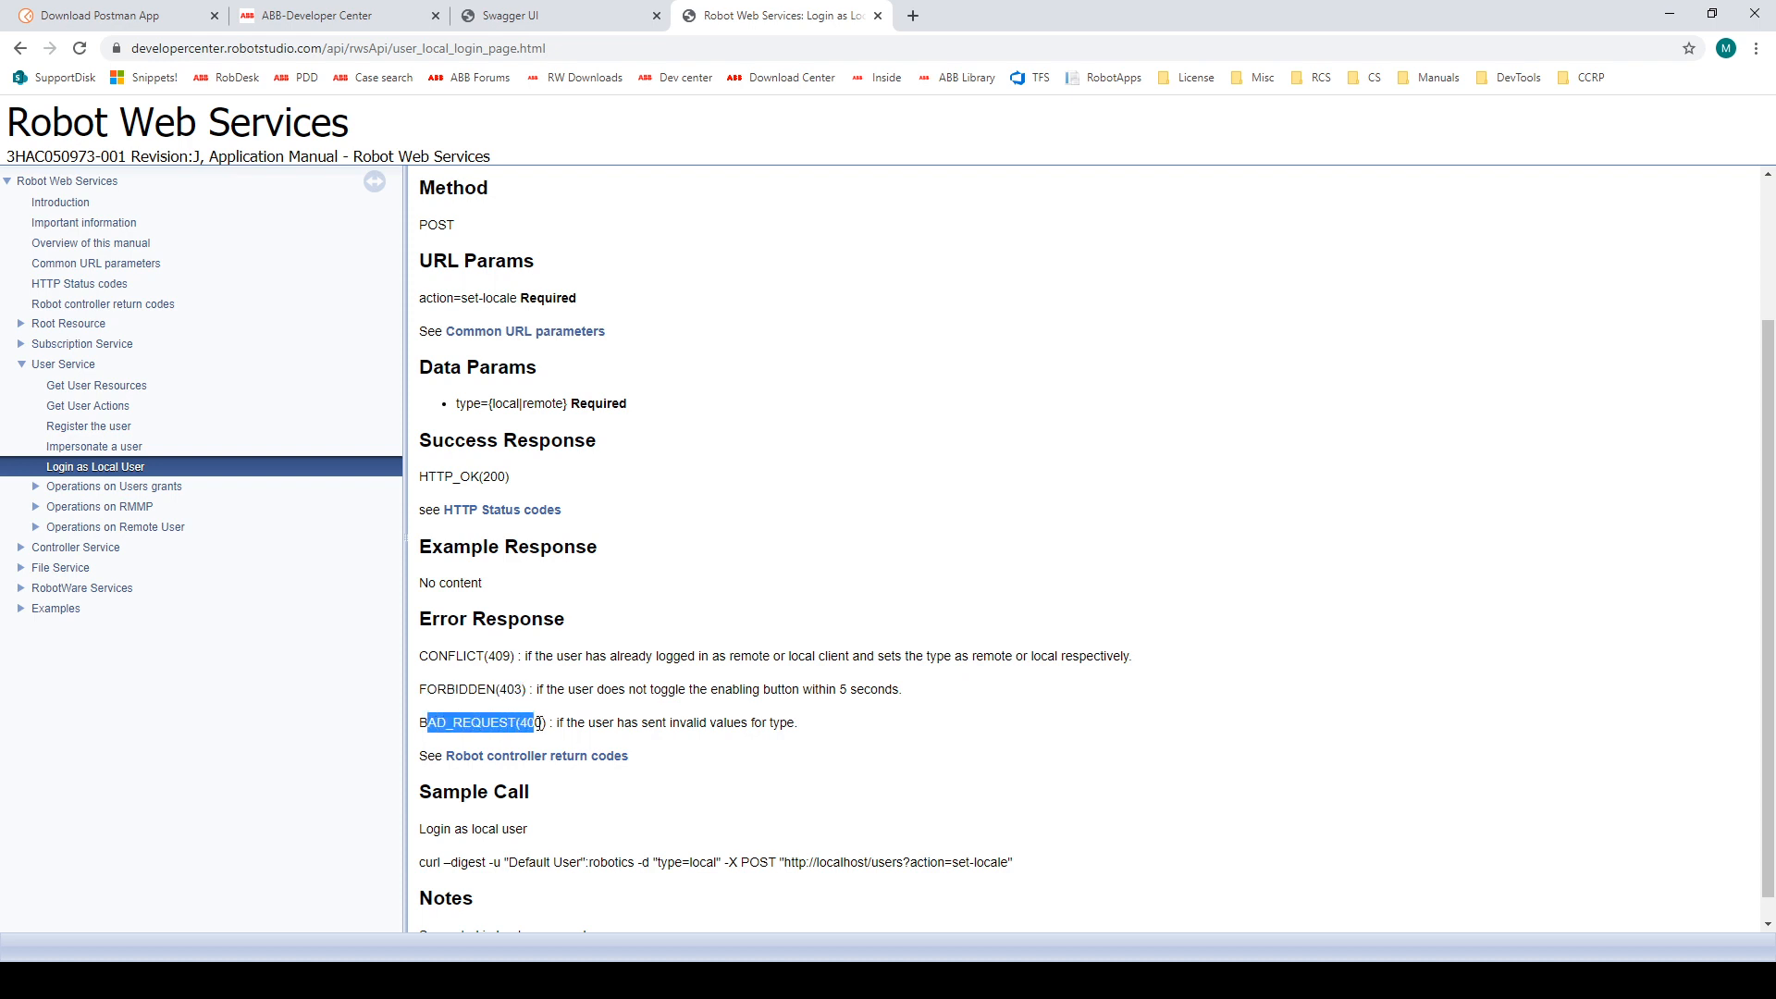
{"action": "left_click_drag", "start_coordinate": [422, 656], "coordinate": [521, 660]}
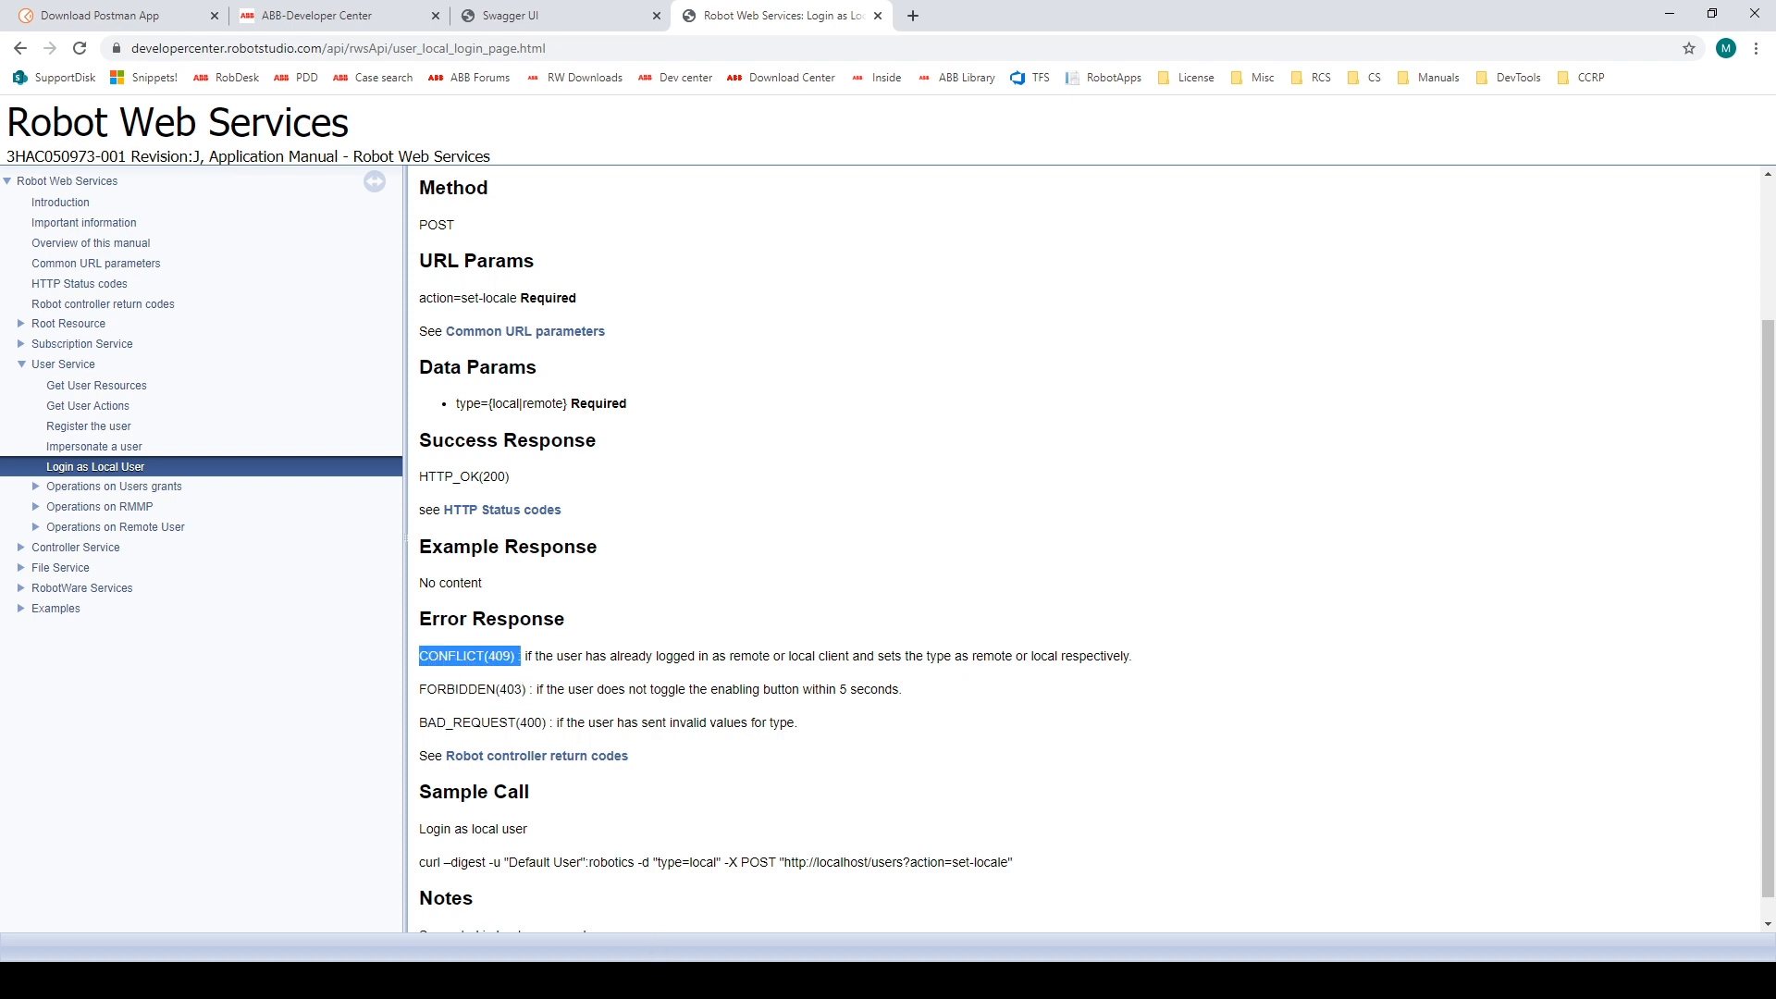
Step: Bring back the virtual FlexPendant over Postman, set the controller to manual mode and turn the motors on with the enabling device
{"action": "mouse_move", "coordinate": [607, 936]}
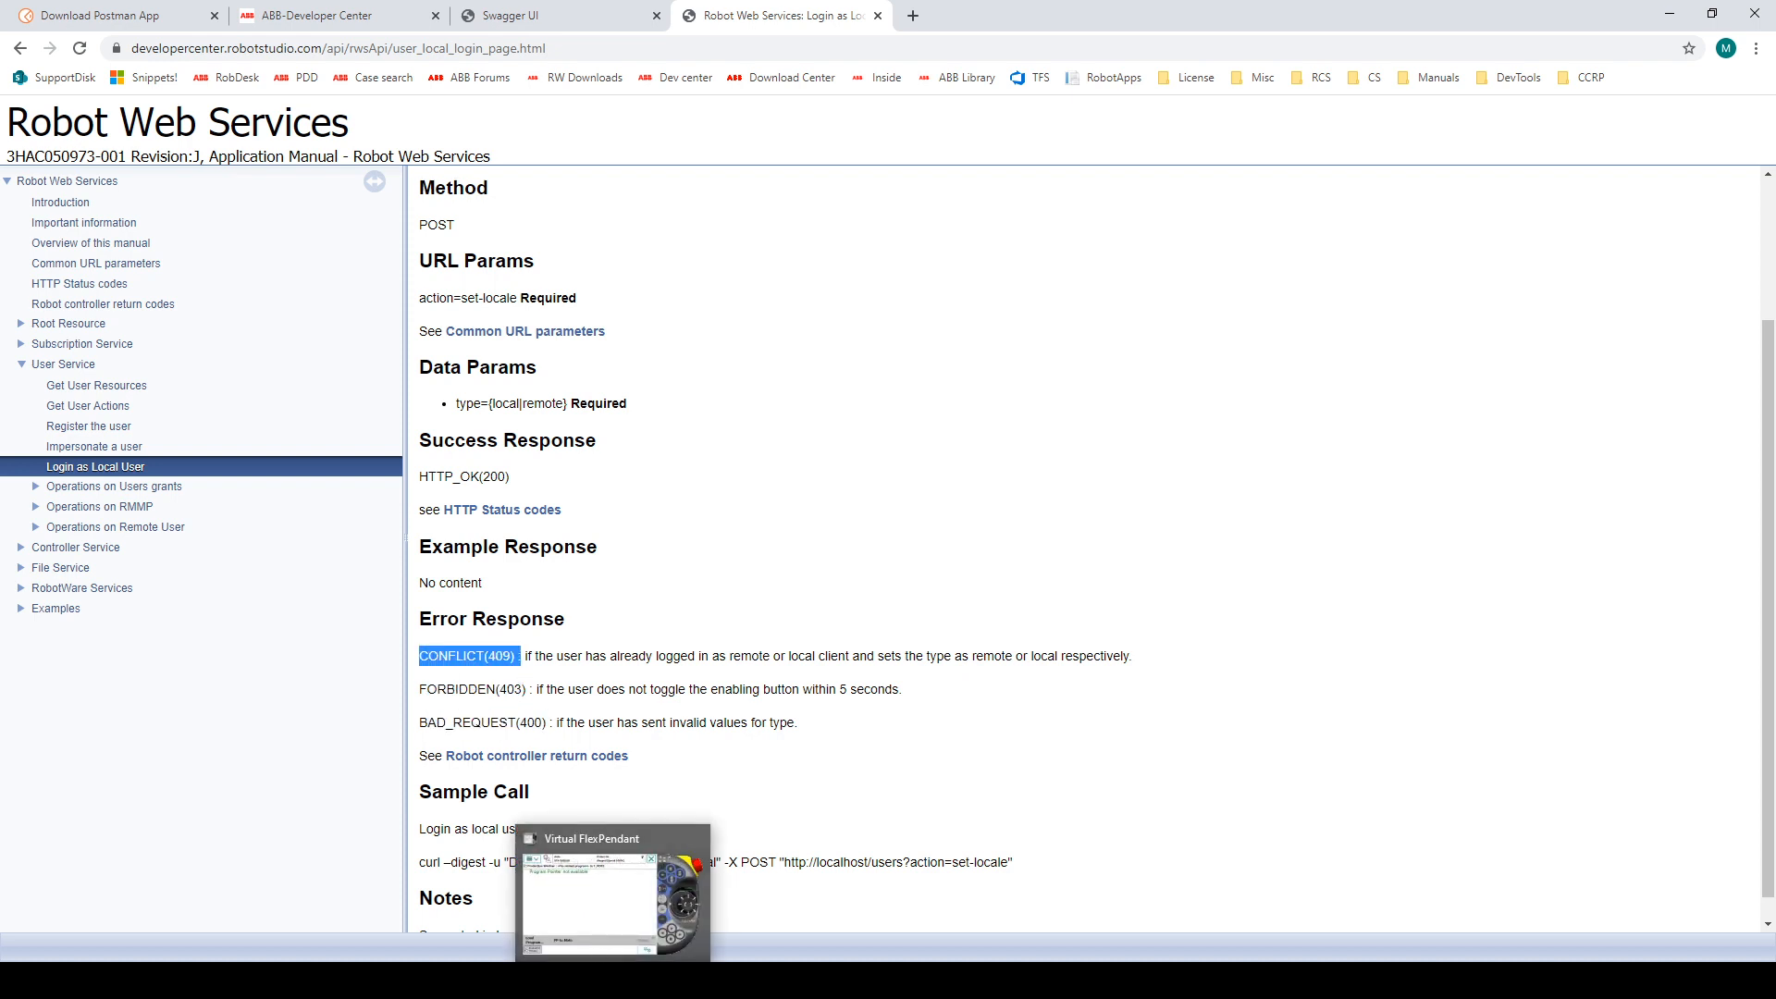
{"action": "left_click", "coordinate": [520, 980]}
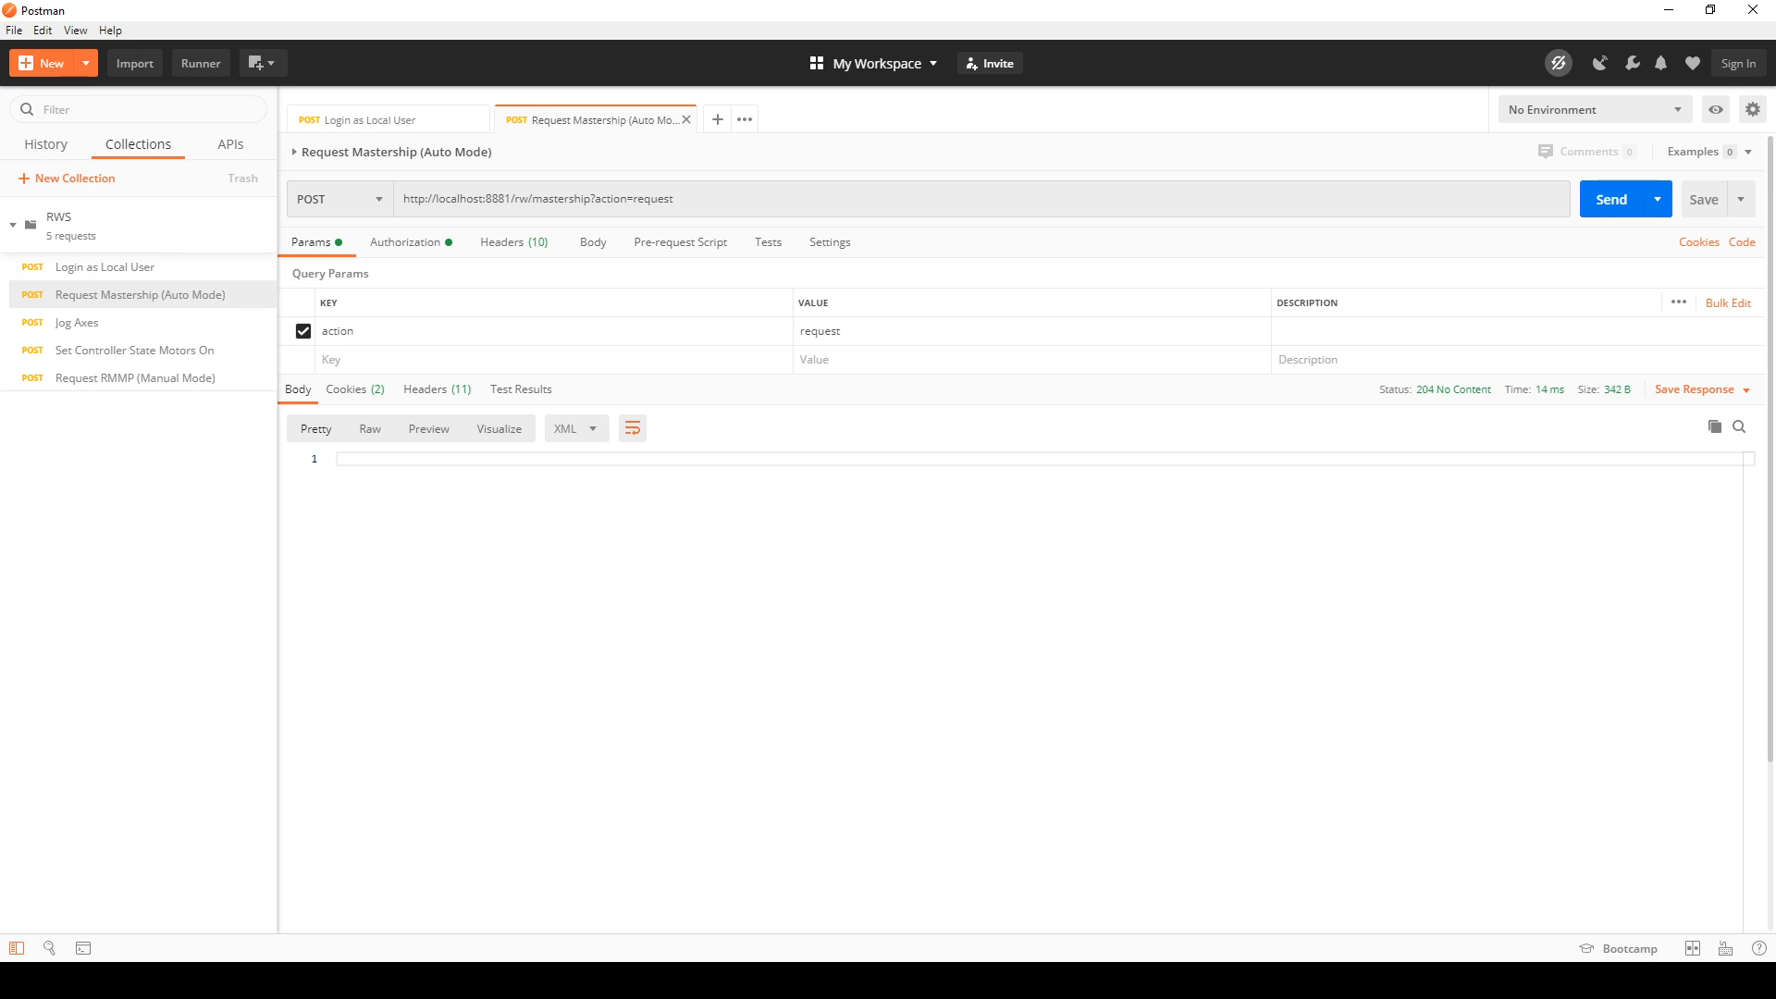
{"action": "left_click", "coordinate": [611, 981]}
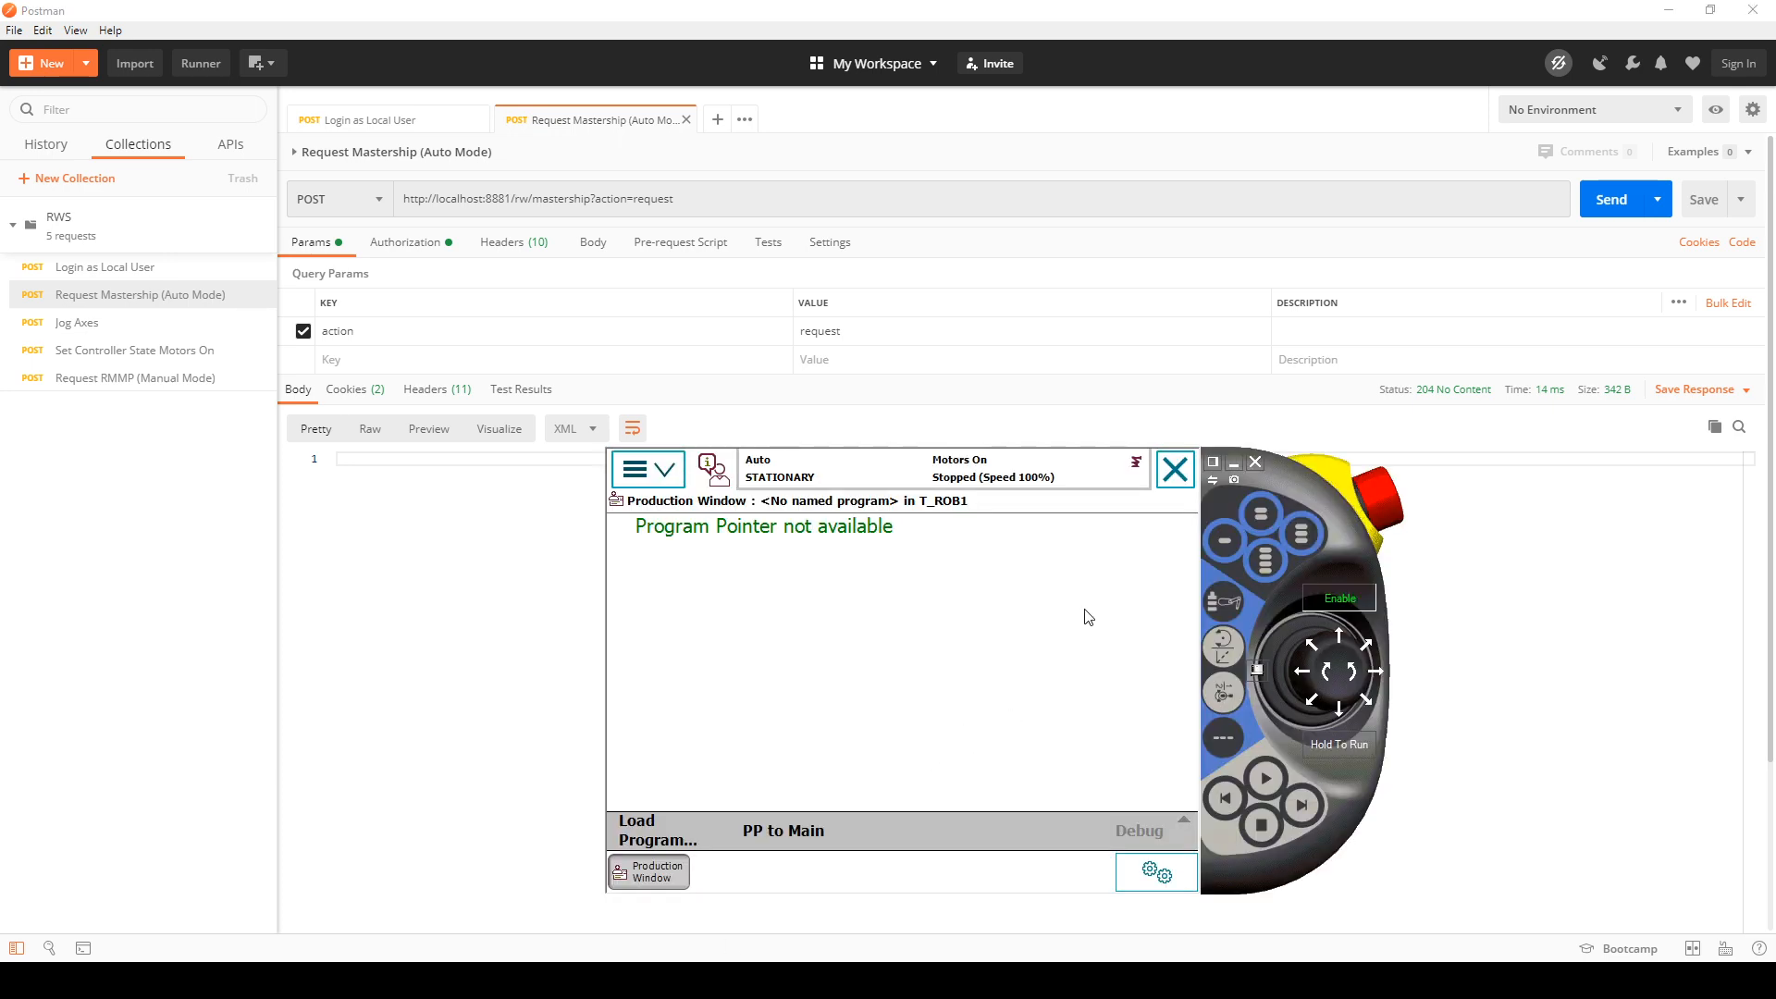
{"action": "left_click", "coordinate": [1253, 668]}
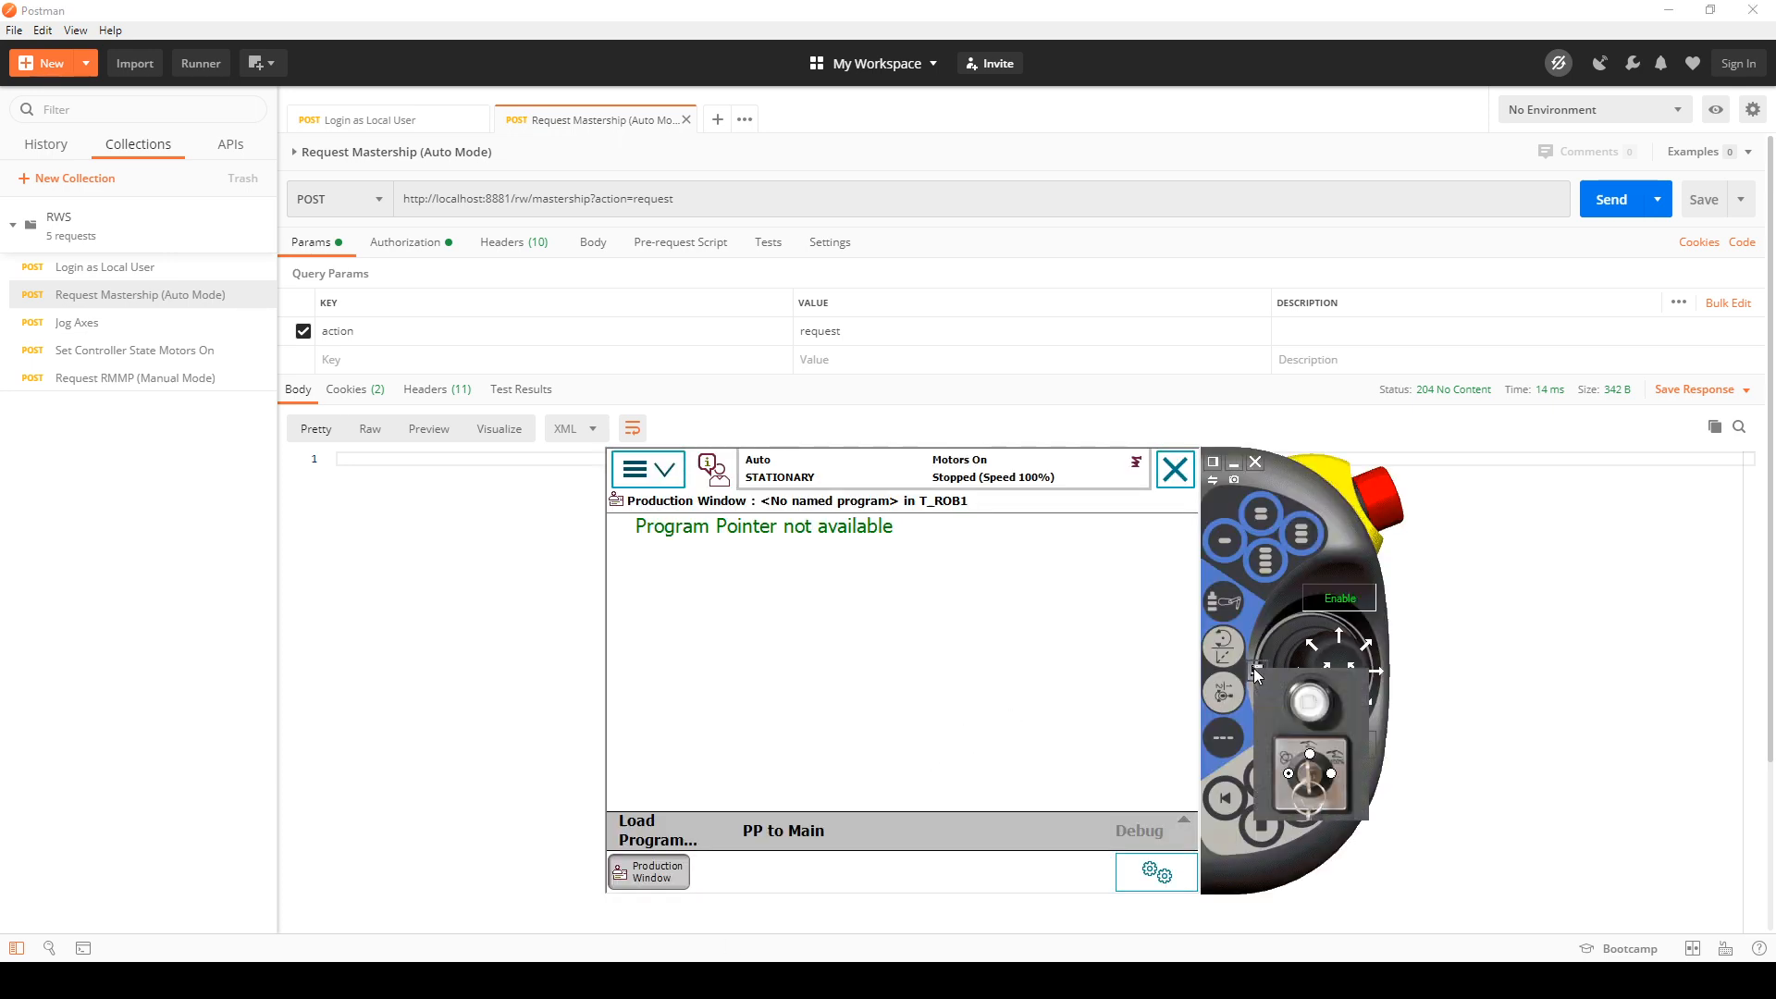
{"action": "left_click", "coordinate": [1310, 753]}
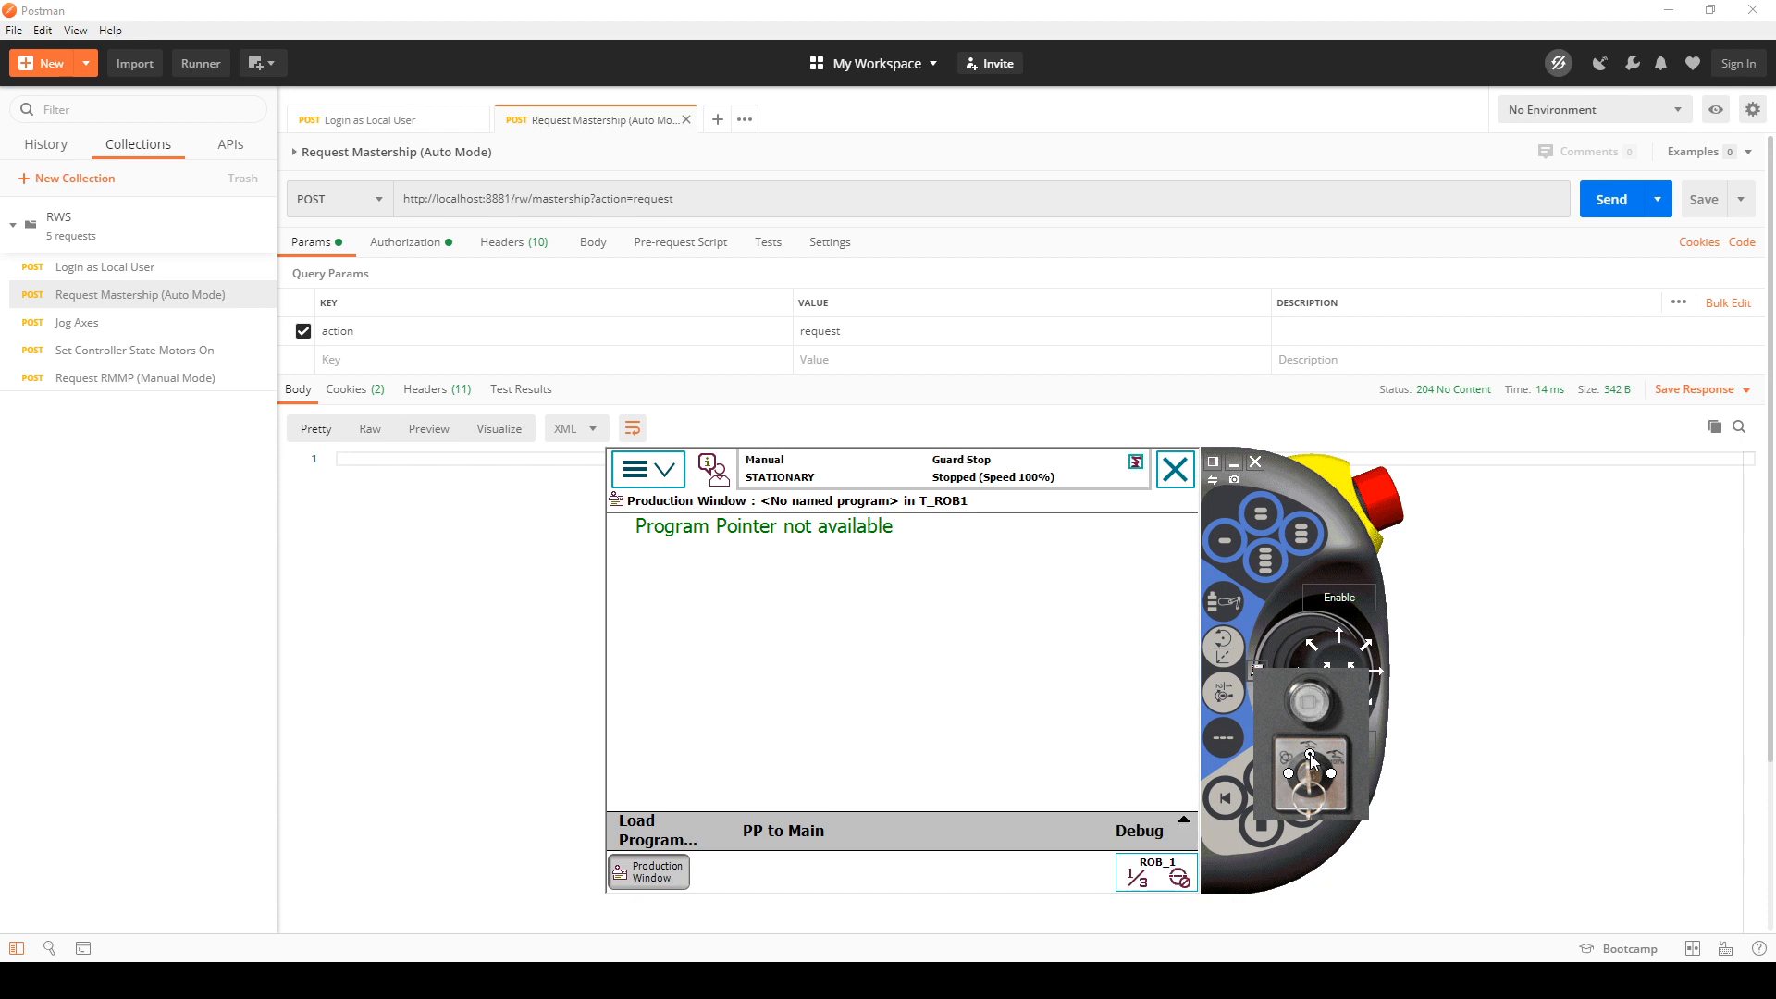
{"action": "left_click", "coordinate": [1342, 601]}
{"action": "left_click", "coordinate": [1343, 602]}
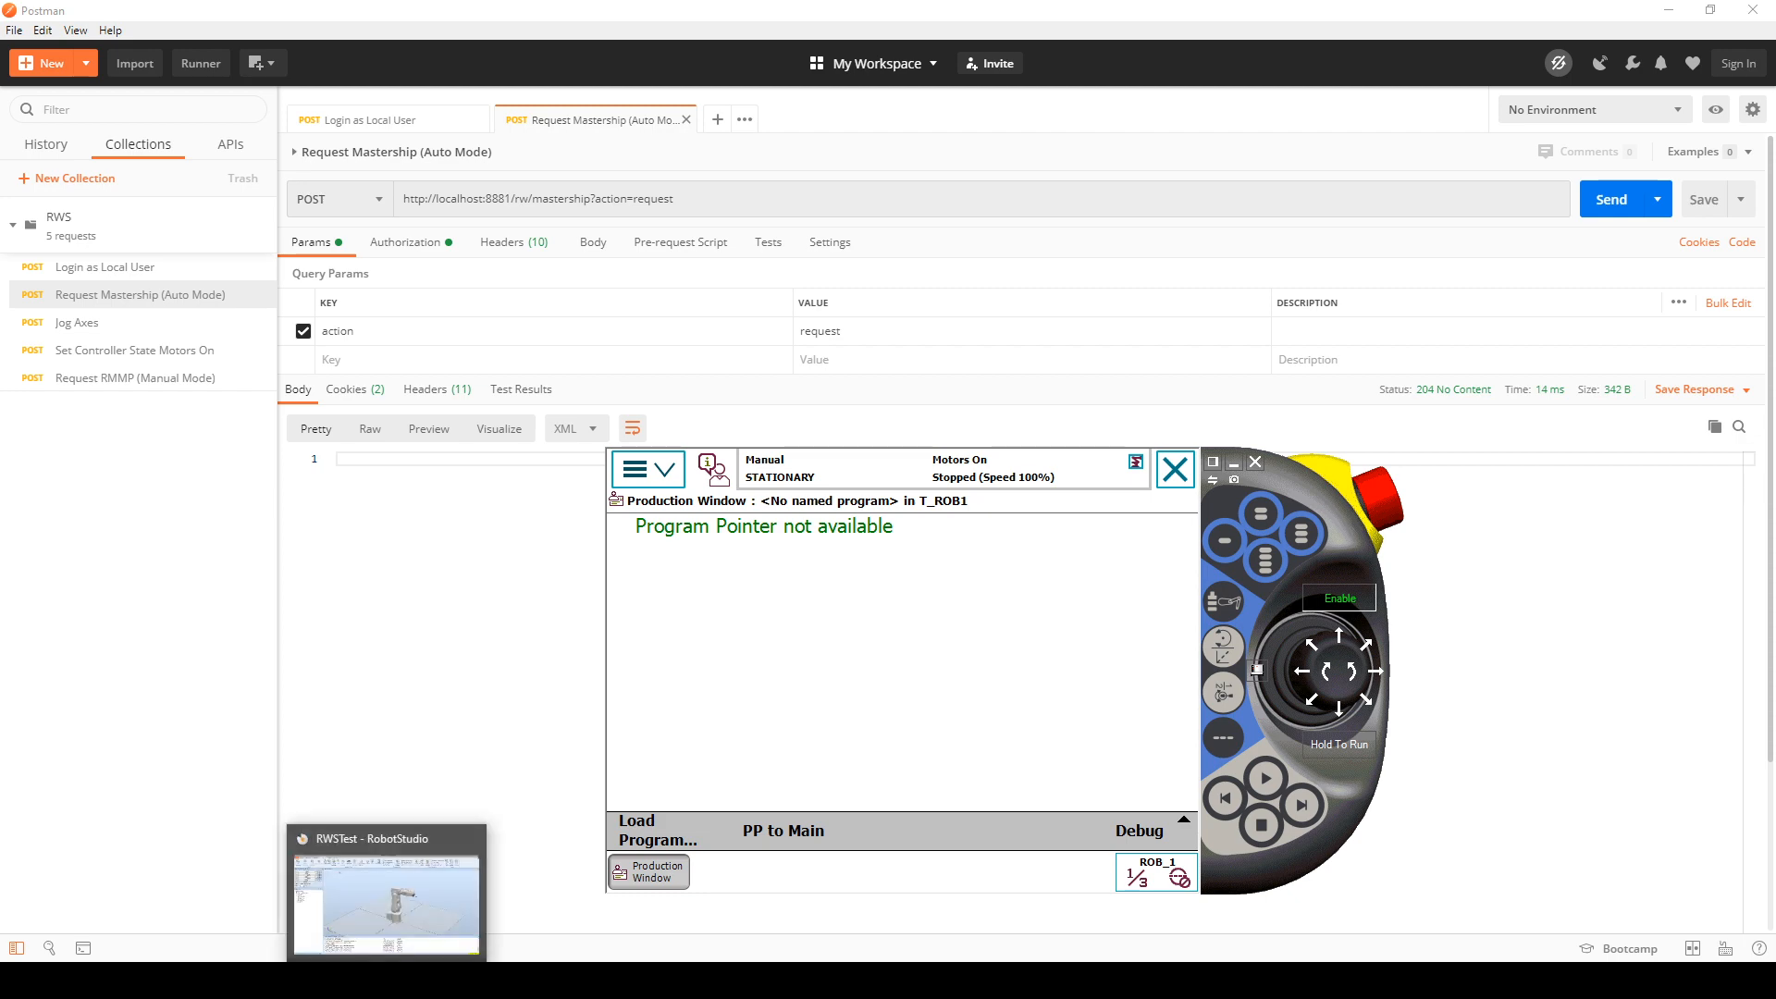
Step: Switch to RobotStudio and arrange the Postman and RobotStudio windows side by side
{"action": "left_click", "coordinate": [386, 921]}
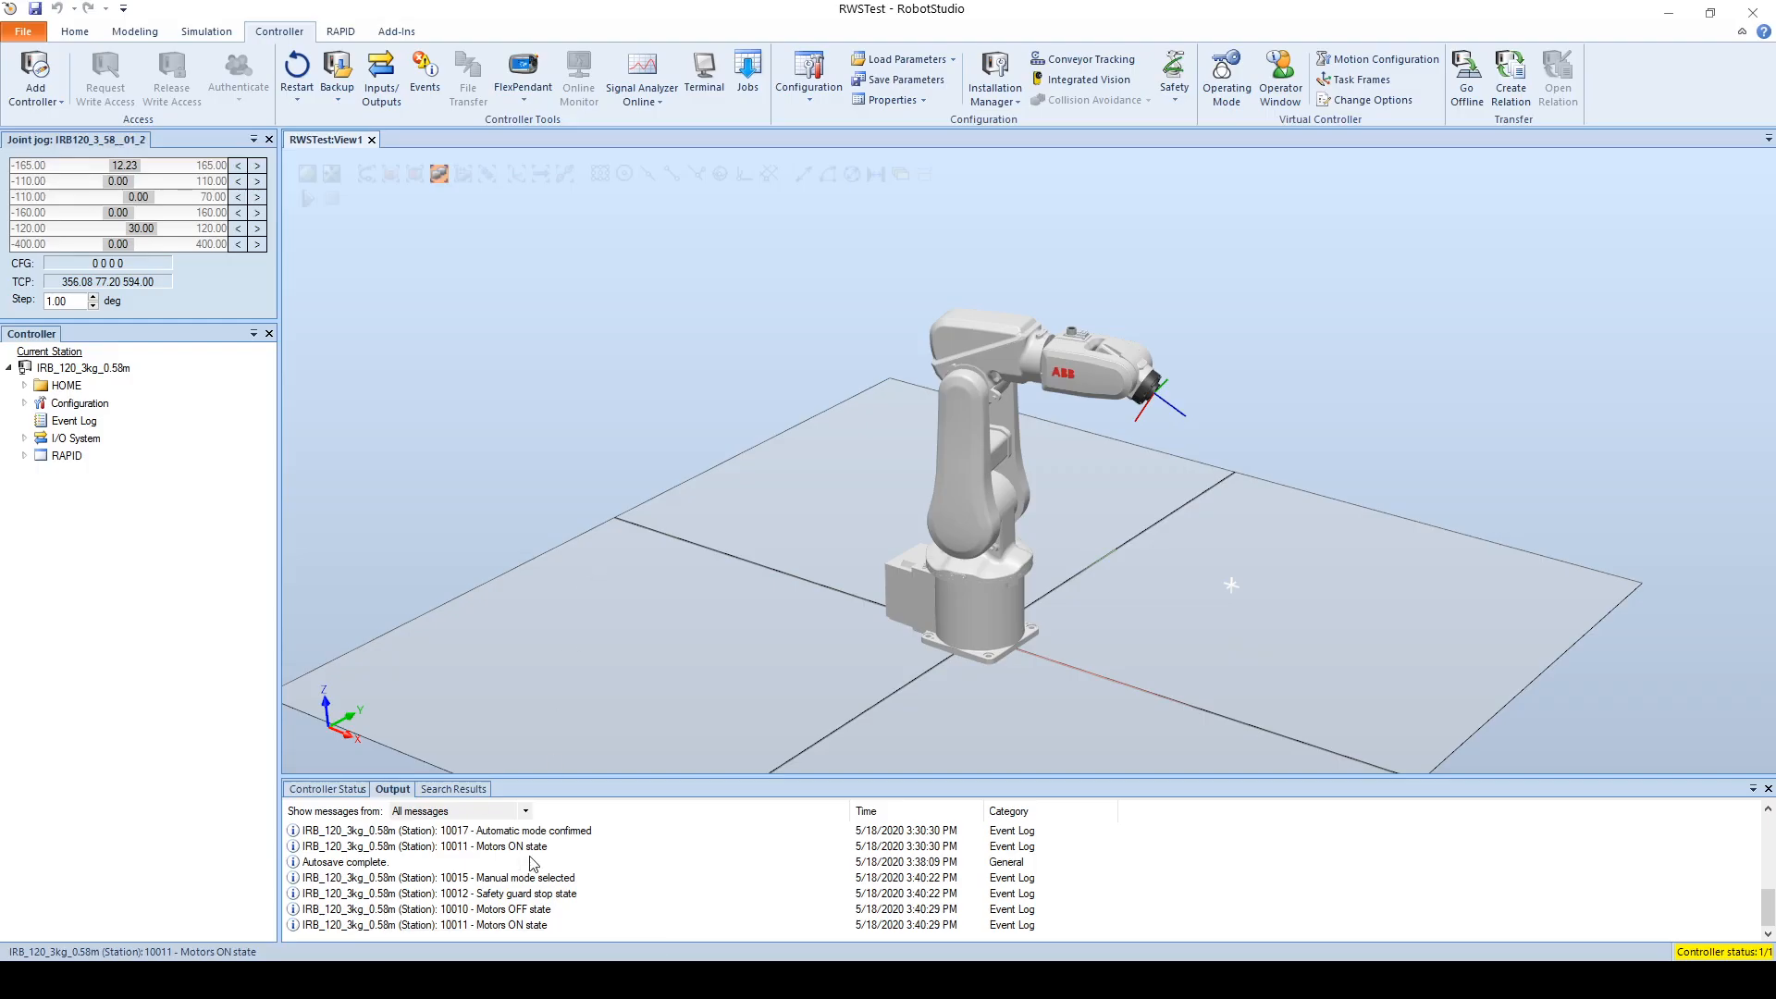
{"action": "mouse_move", "coordinate": [432, 979]}
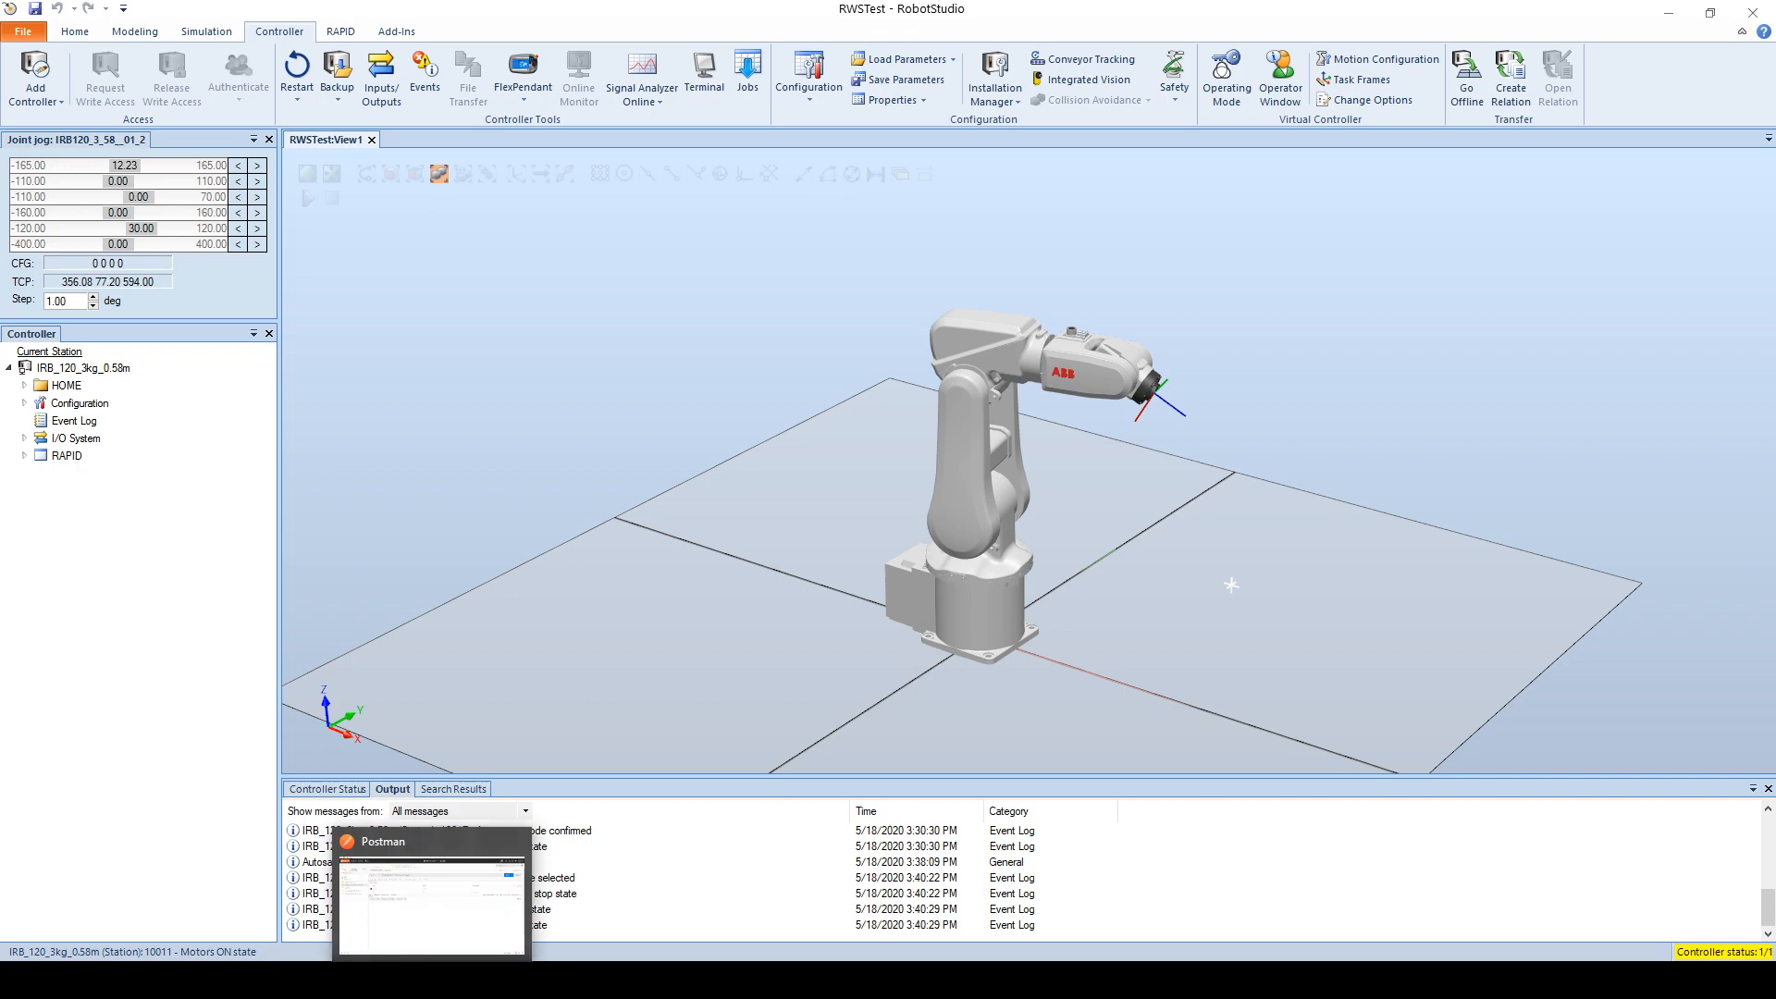
{"action": "left_click", "coordinate": [446, 927]}
{"action": "left_click_drag", "start_coordinate": [1146, 41], "coordinate": [4, 214]}
{"action": "left_click", "coordinate": [1001, 184]}
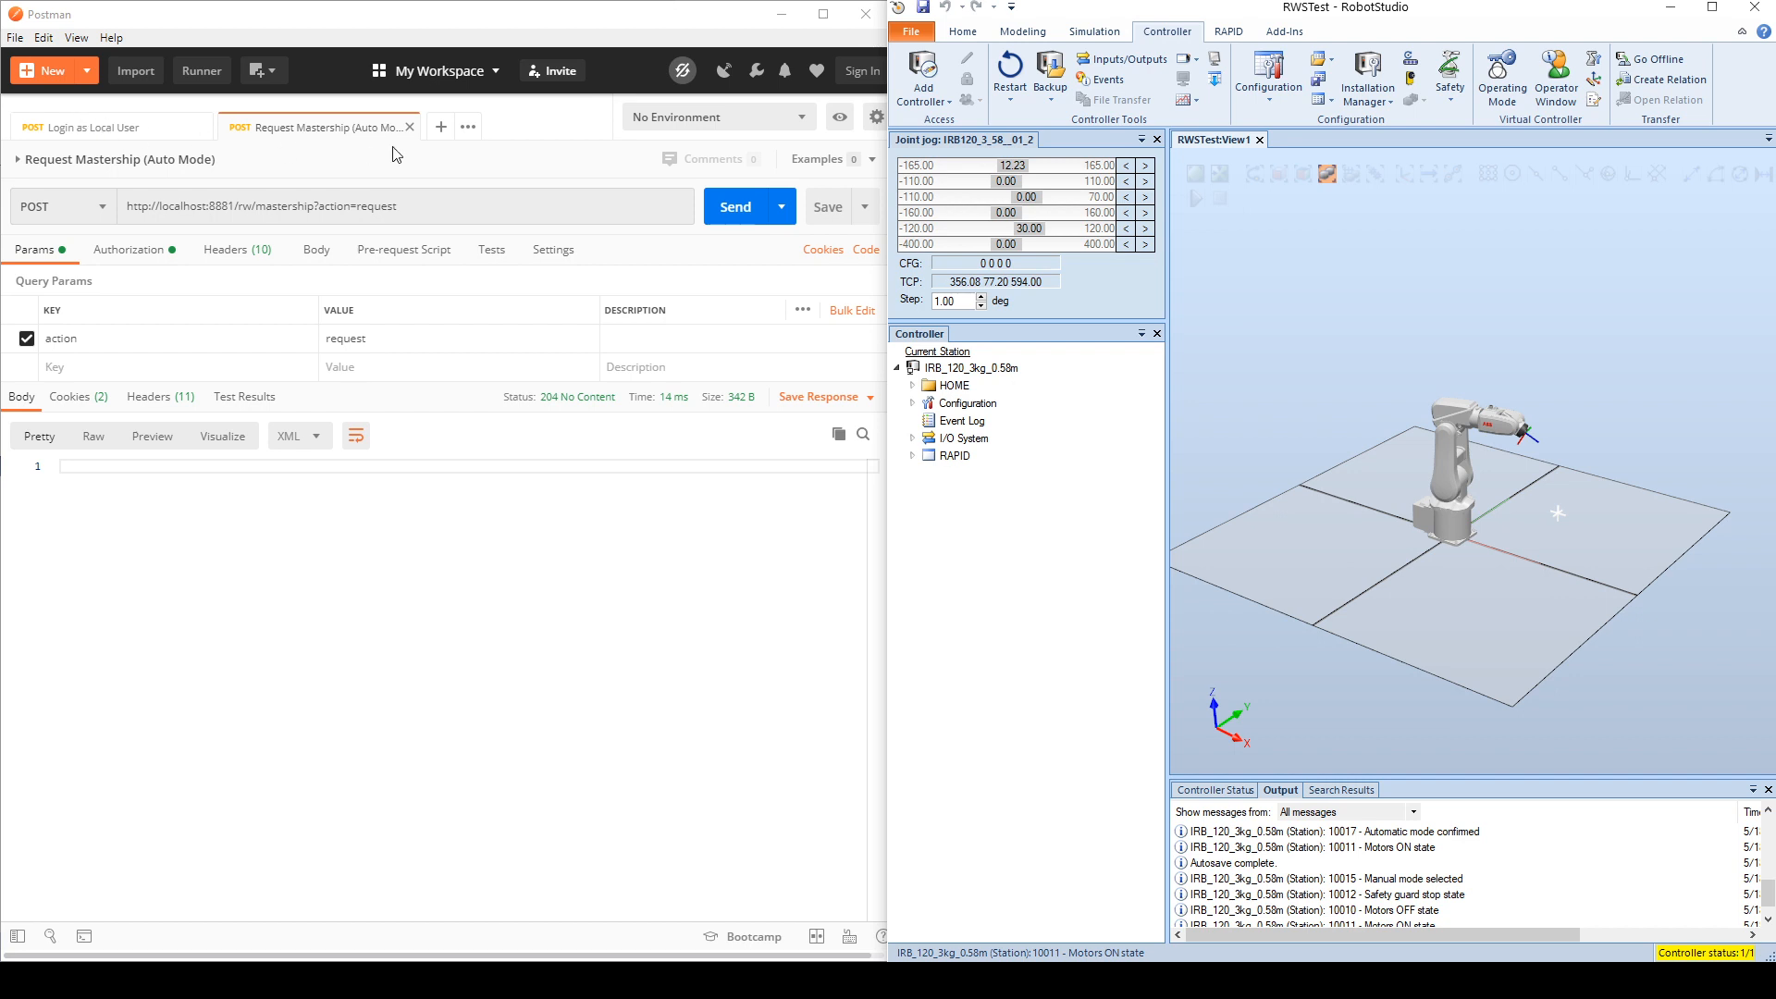
Step: Close the Request Mastership request, open Jog Axes from the RWS collection, and place Postman beside RobotStudio
{"action": "left_click", "coordinate": [410, 126]}
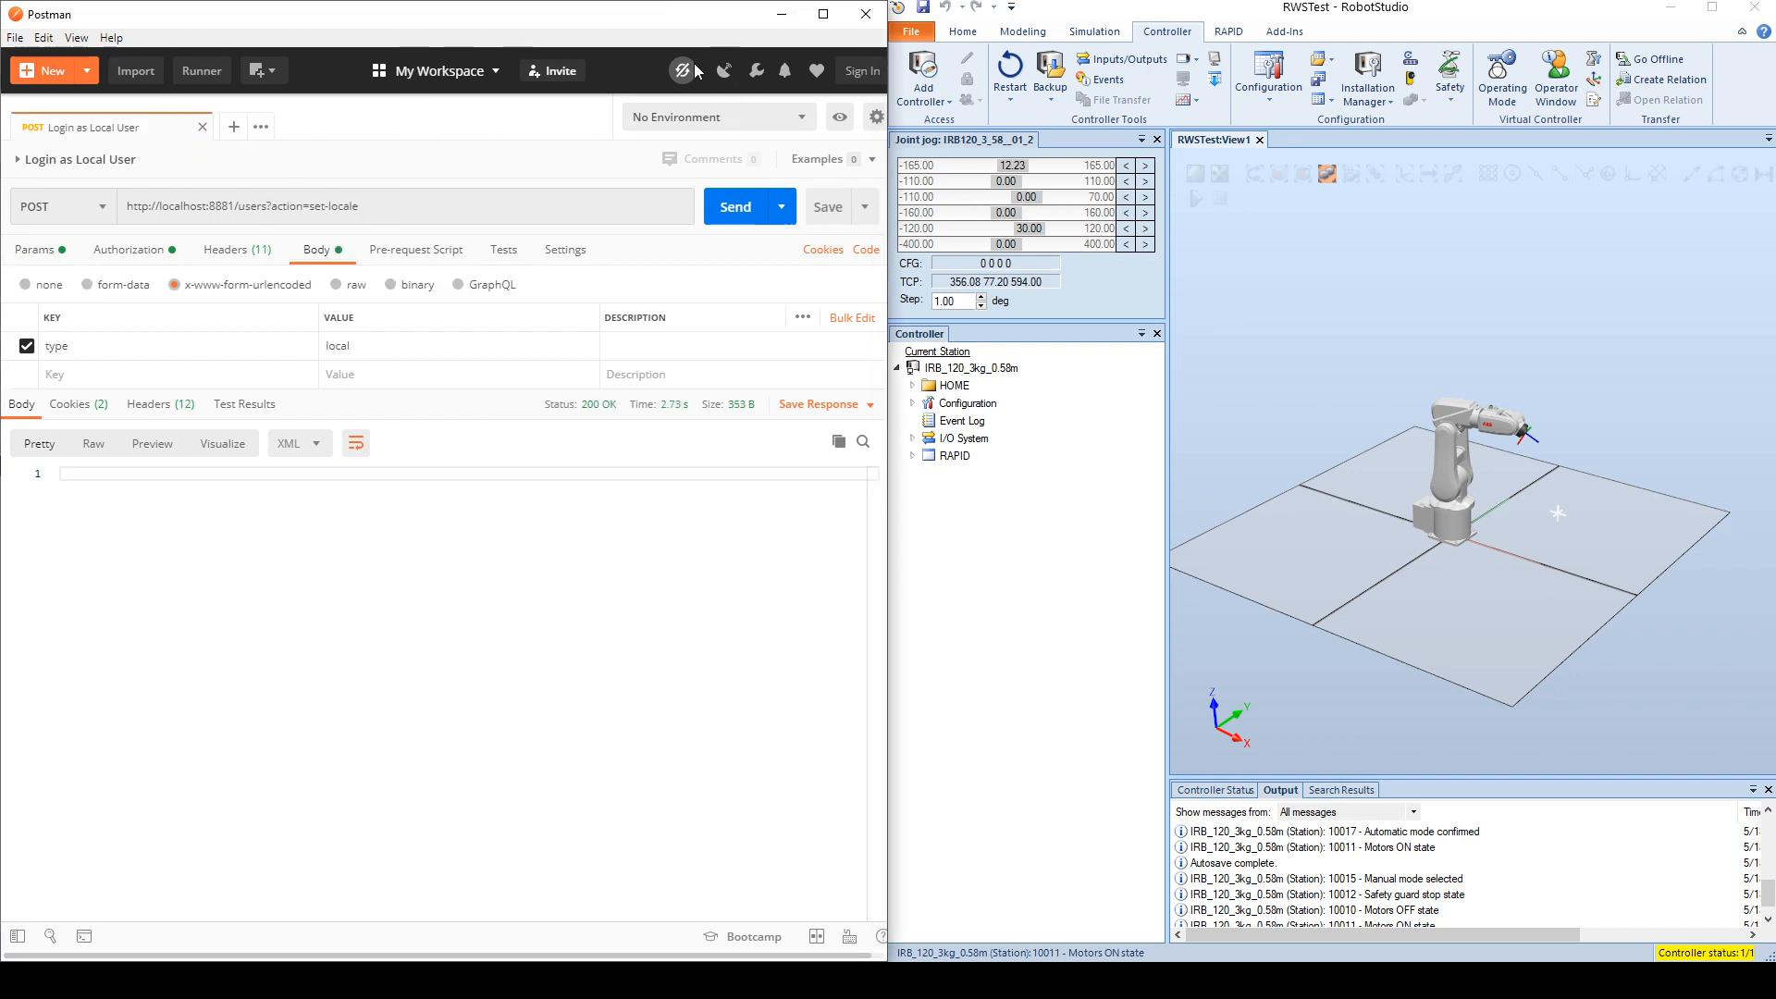
{"action": "left_click_drag", "start_coordinate": [571, 24], "coordinate": [966, 0]}
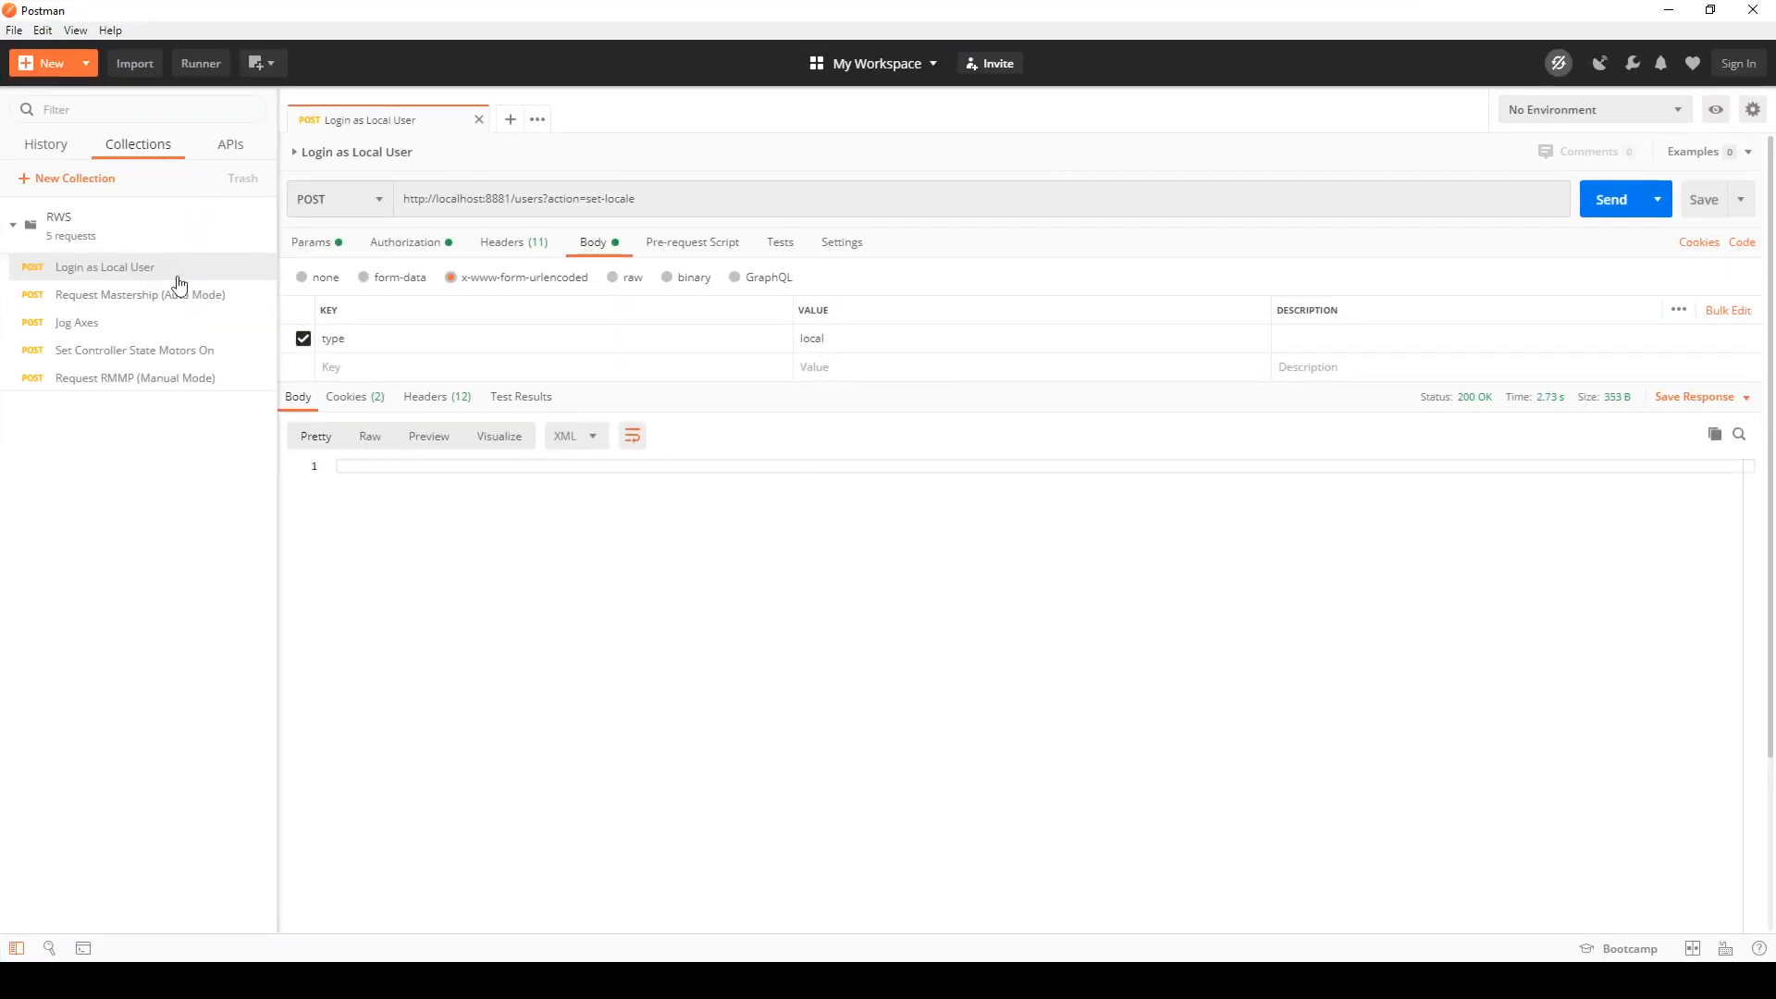
{"action": "left_click", "coordinate": [84, 323]}
{"action": "left_click_drag", "start_coordinate": [751, 11], "coordinate": [0, 115]}
{"action": "left_click", "coordinate": [1077, 199]}
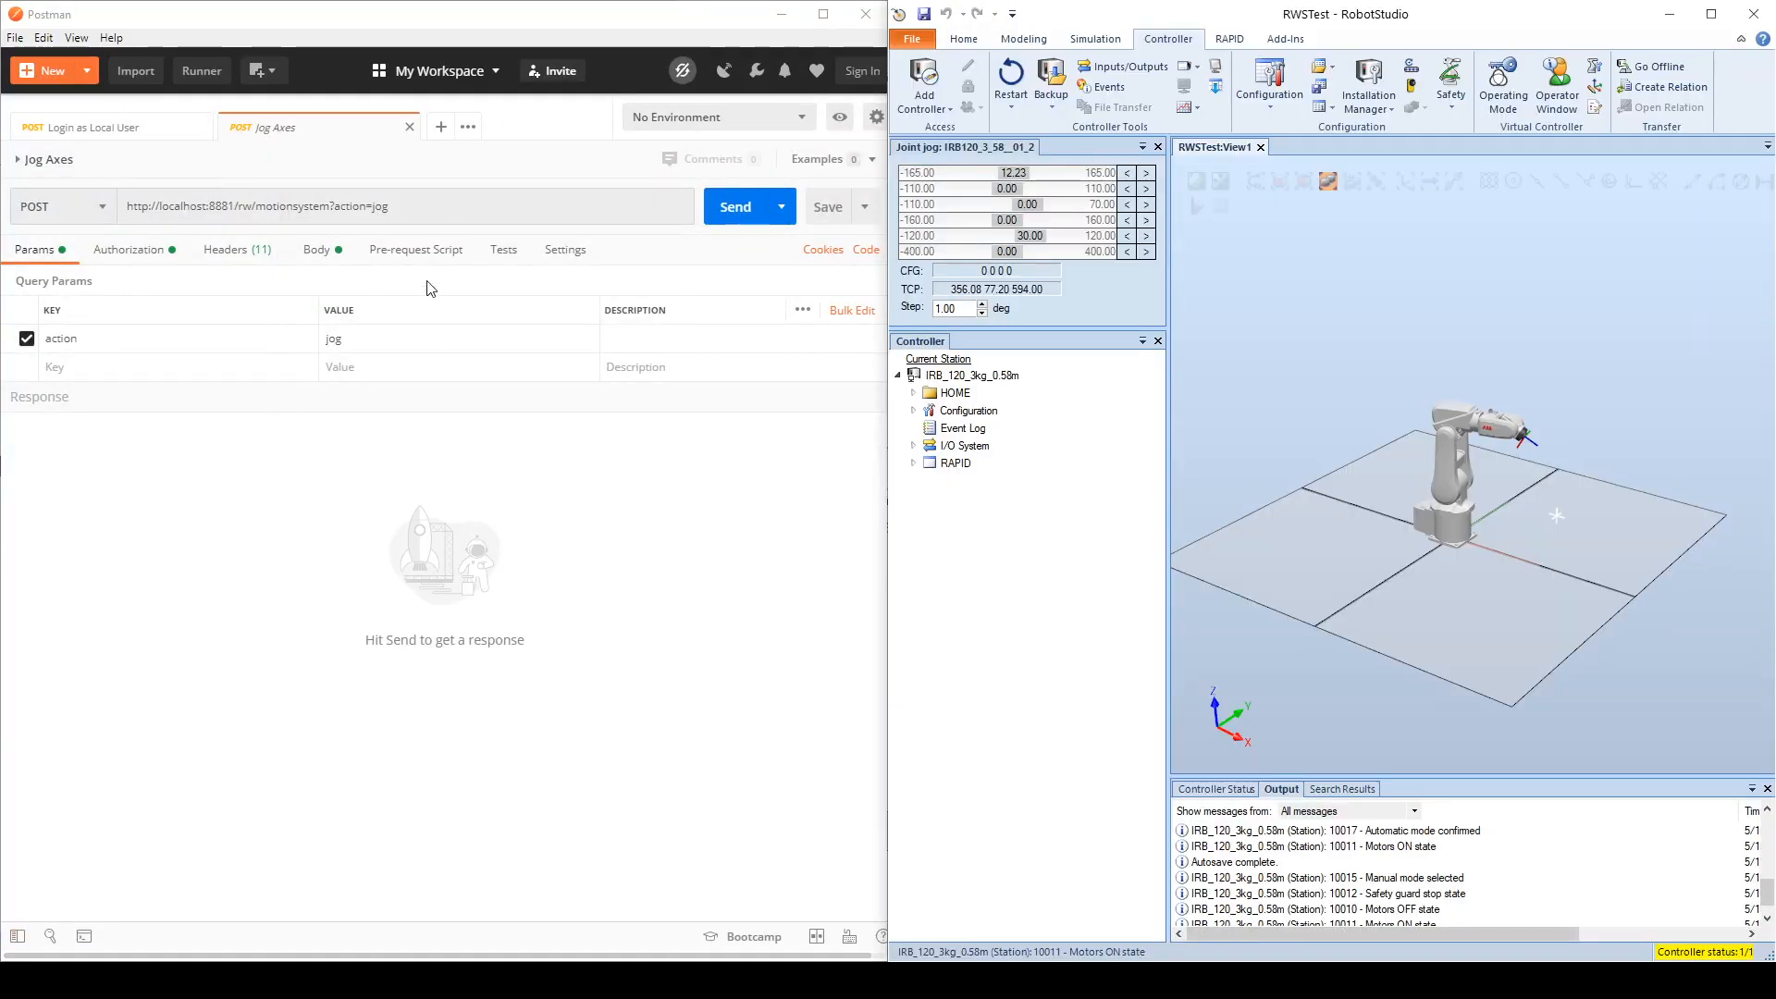
Step: Send the Jog Axes request three times and inspect the axis1 value in its body
{"action": "left_click", "coordinate": [737, 214]}
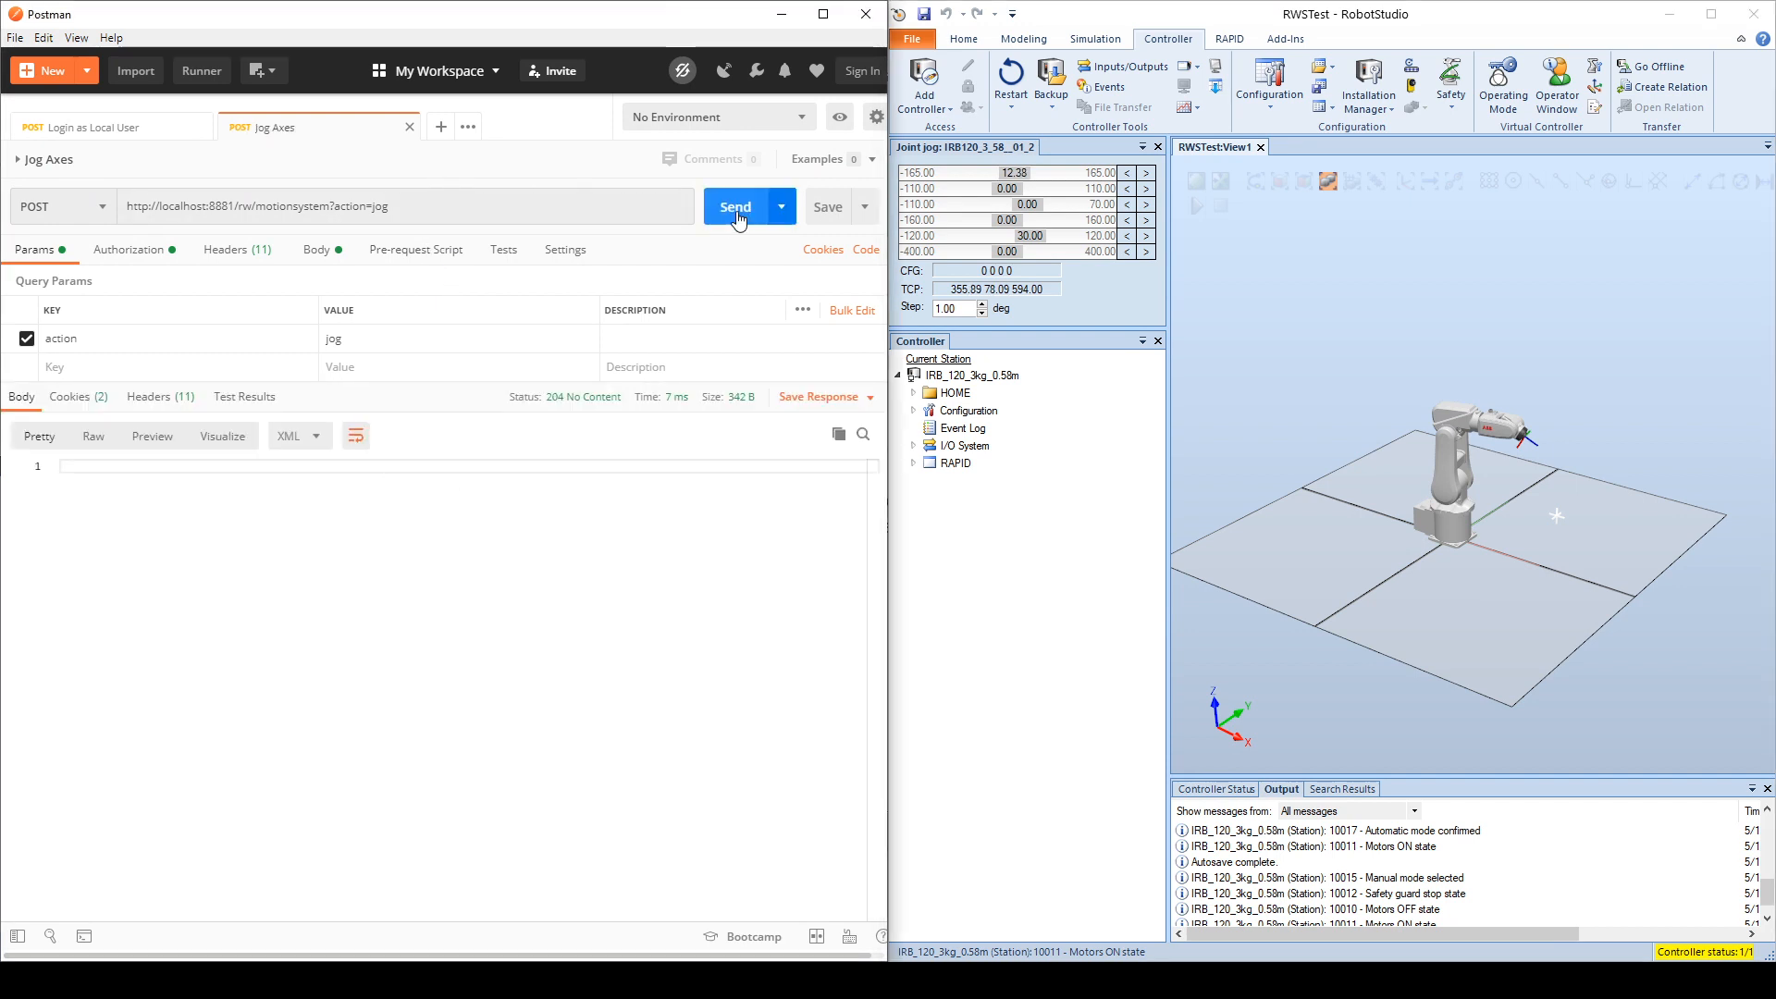
{"action": "left_click", "coordinate": [737, 215]}
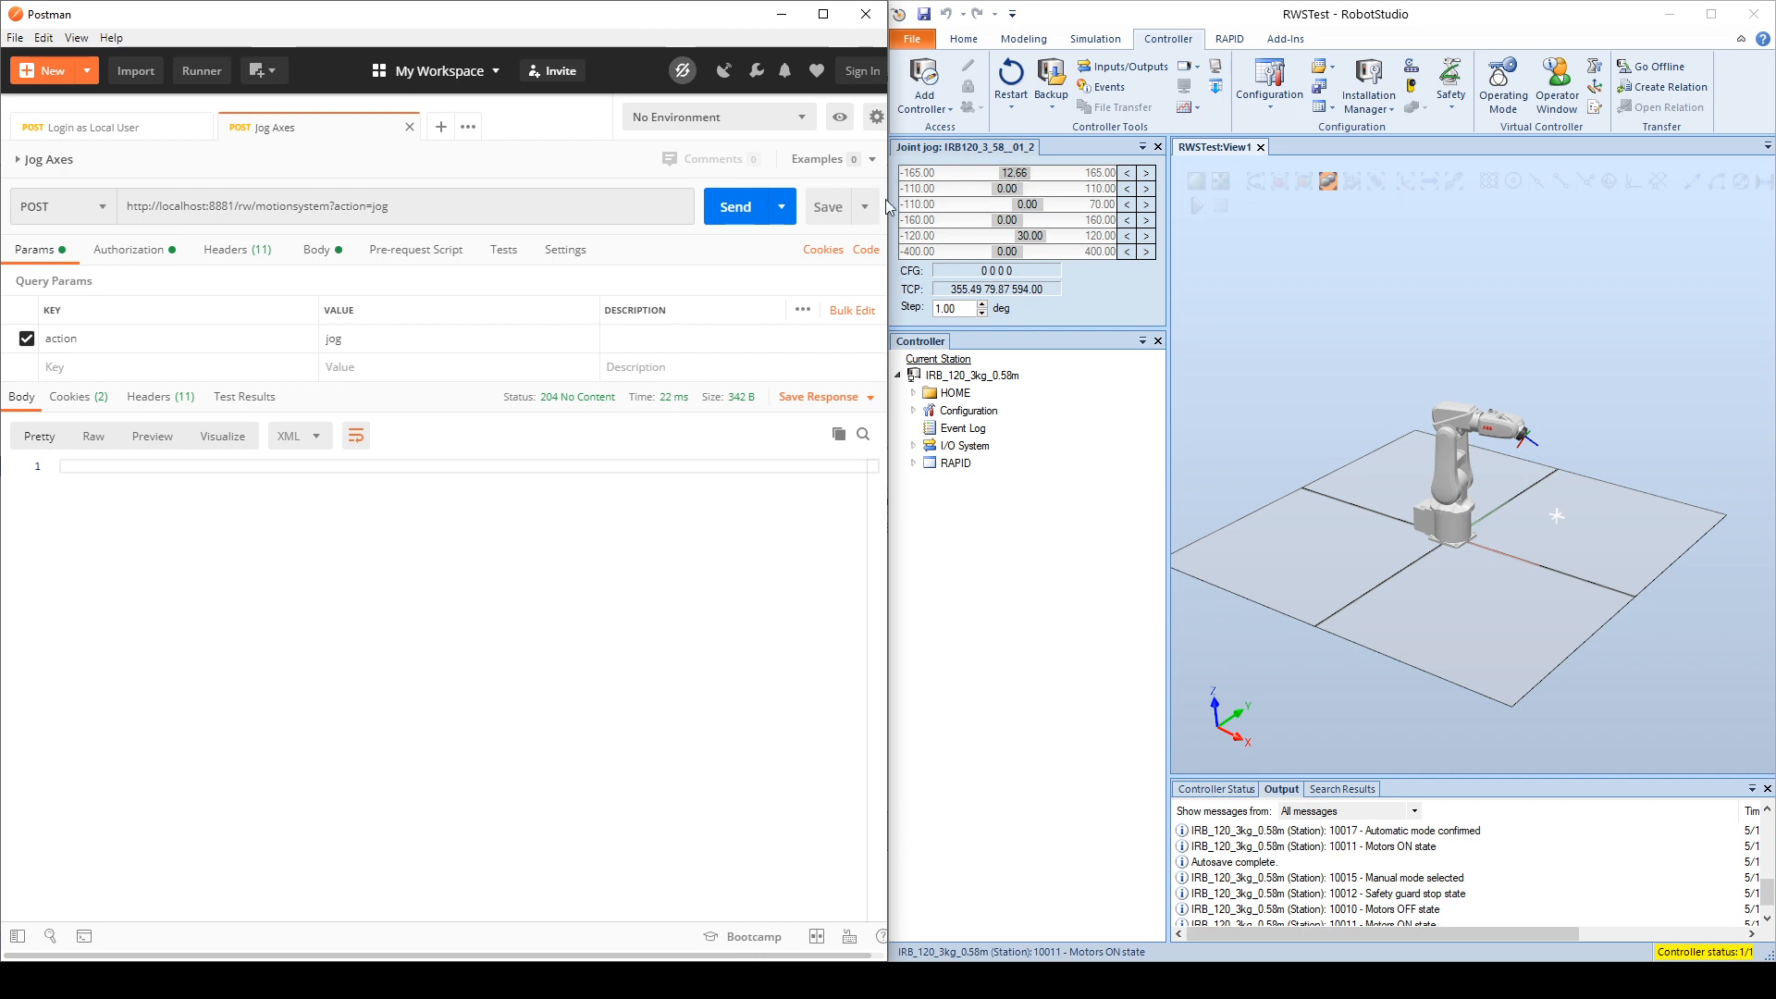
{"action": "left_click", "coordinate": [734, 212]}
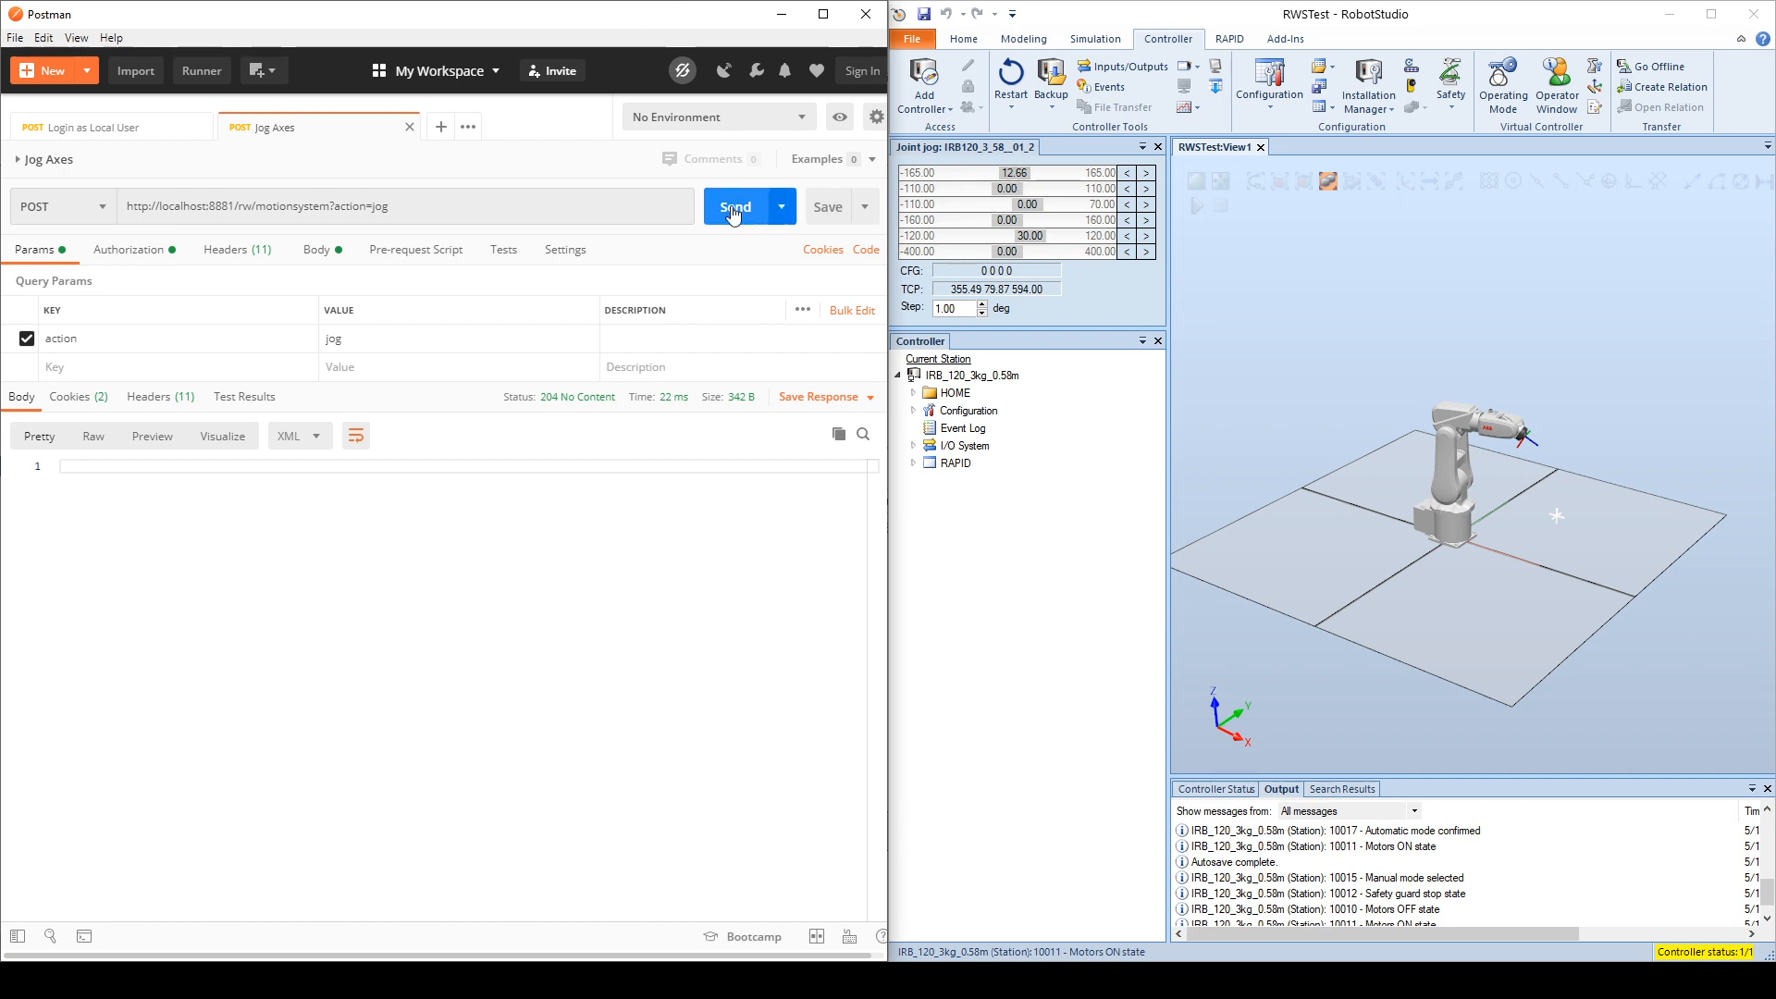
{"action": "left_click", "coordinate": [318, 250]}
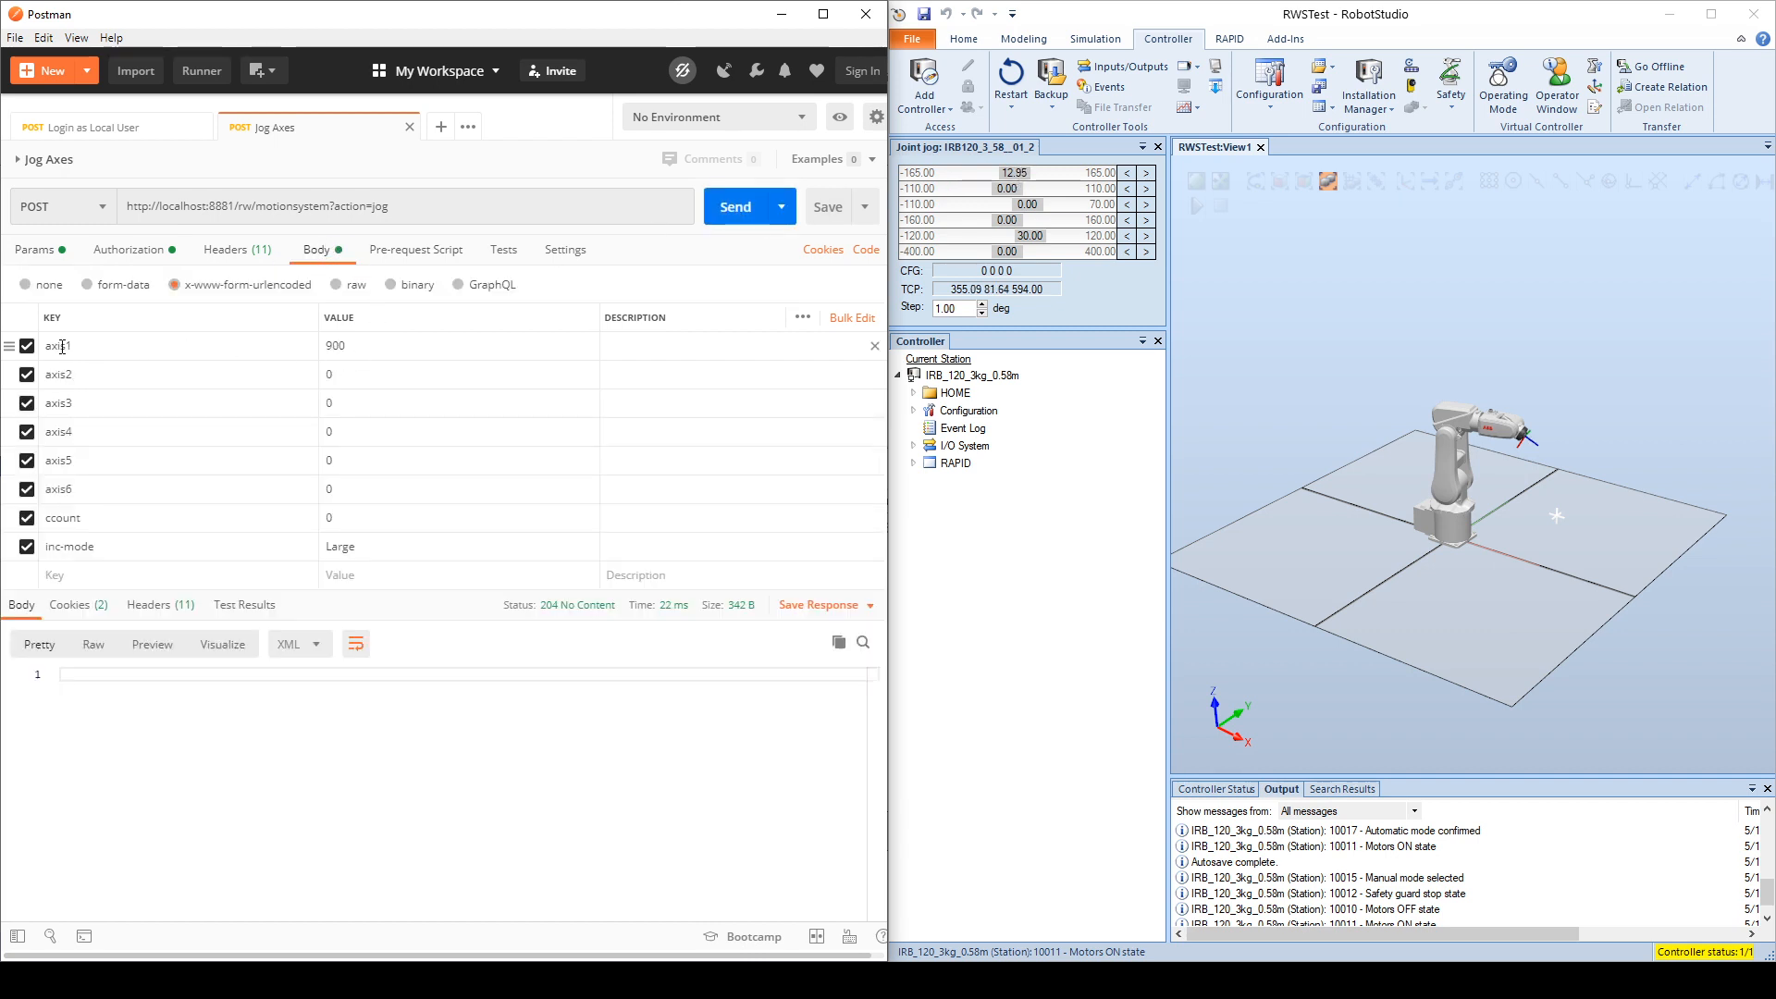
{"action": "left_click_drag", "start_coordinate": [357, 347], "coordinate": [330, 349]}
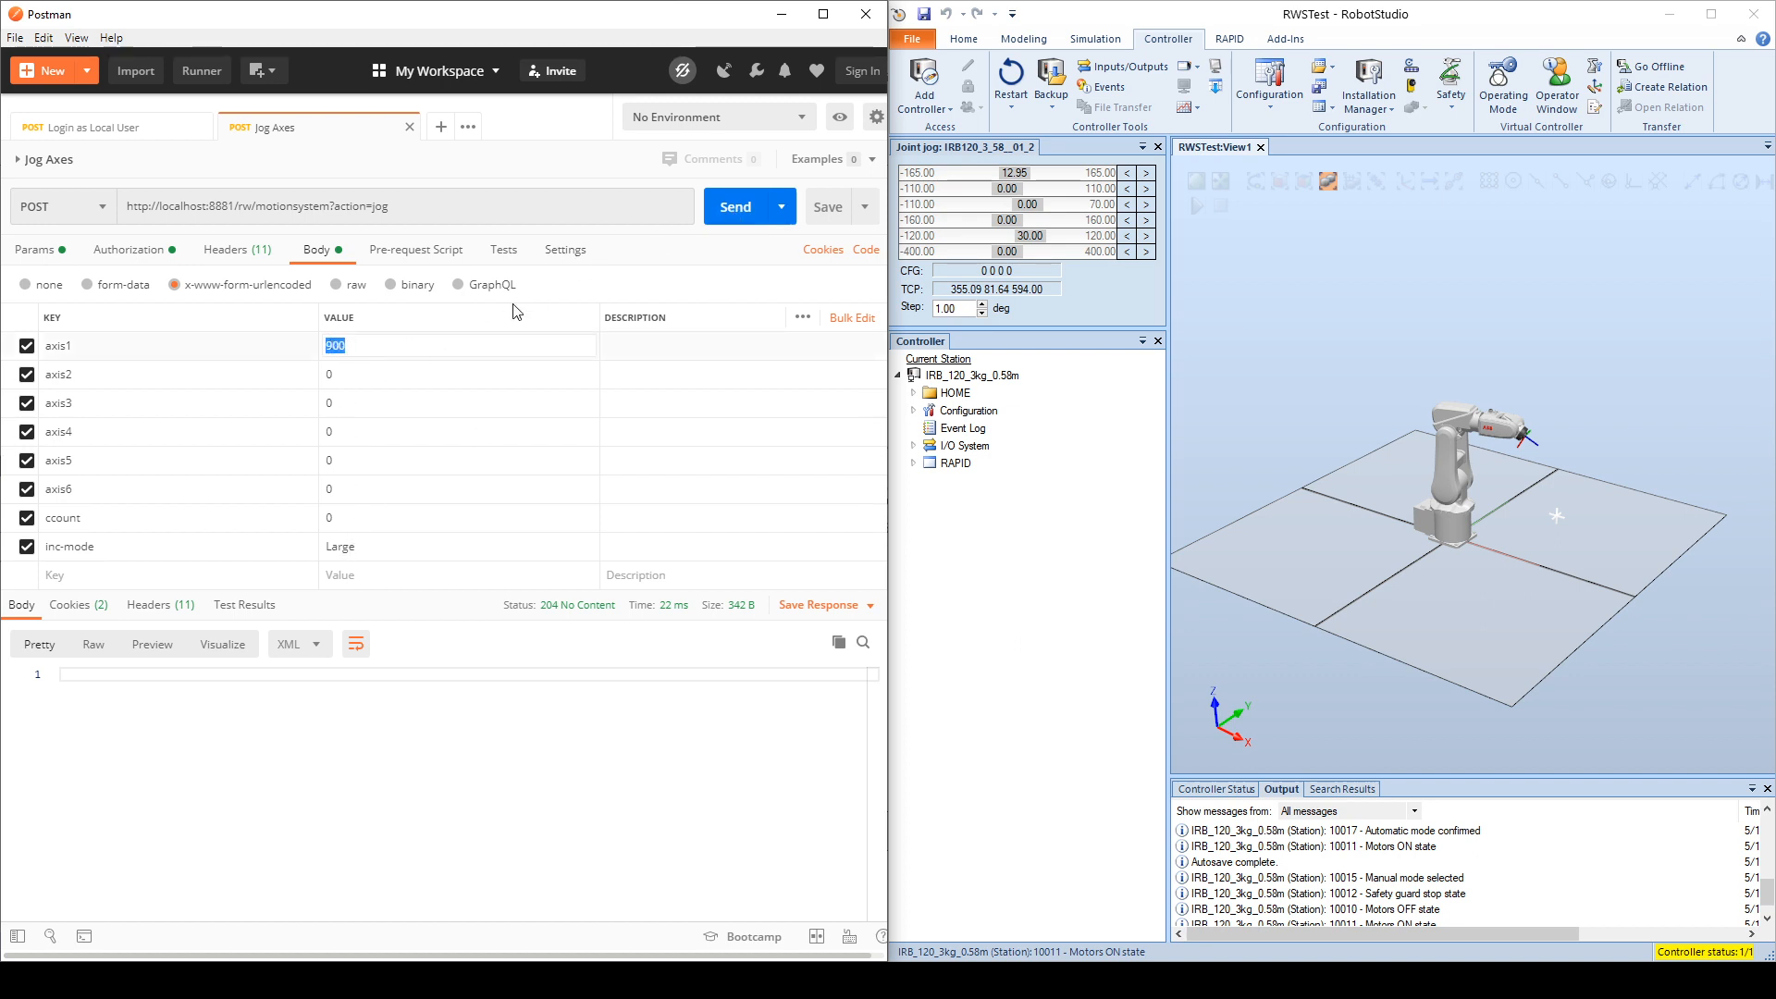
Step: Send the Jog Axes request five more times with axis1 at 900 to keep rotating the robot's first axis
{"action": "left_click", "coordinate": [730, 216]}
{"action": "left_click", "coordinate": [731, 214]}
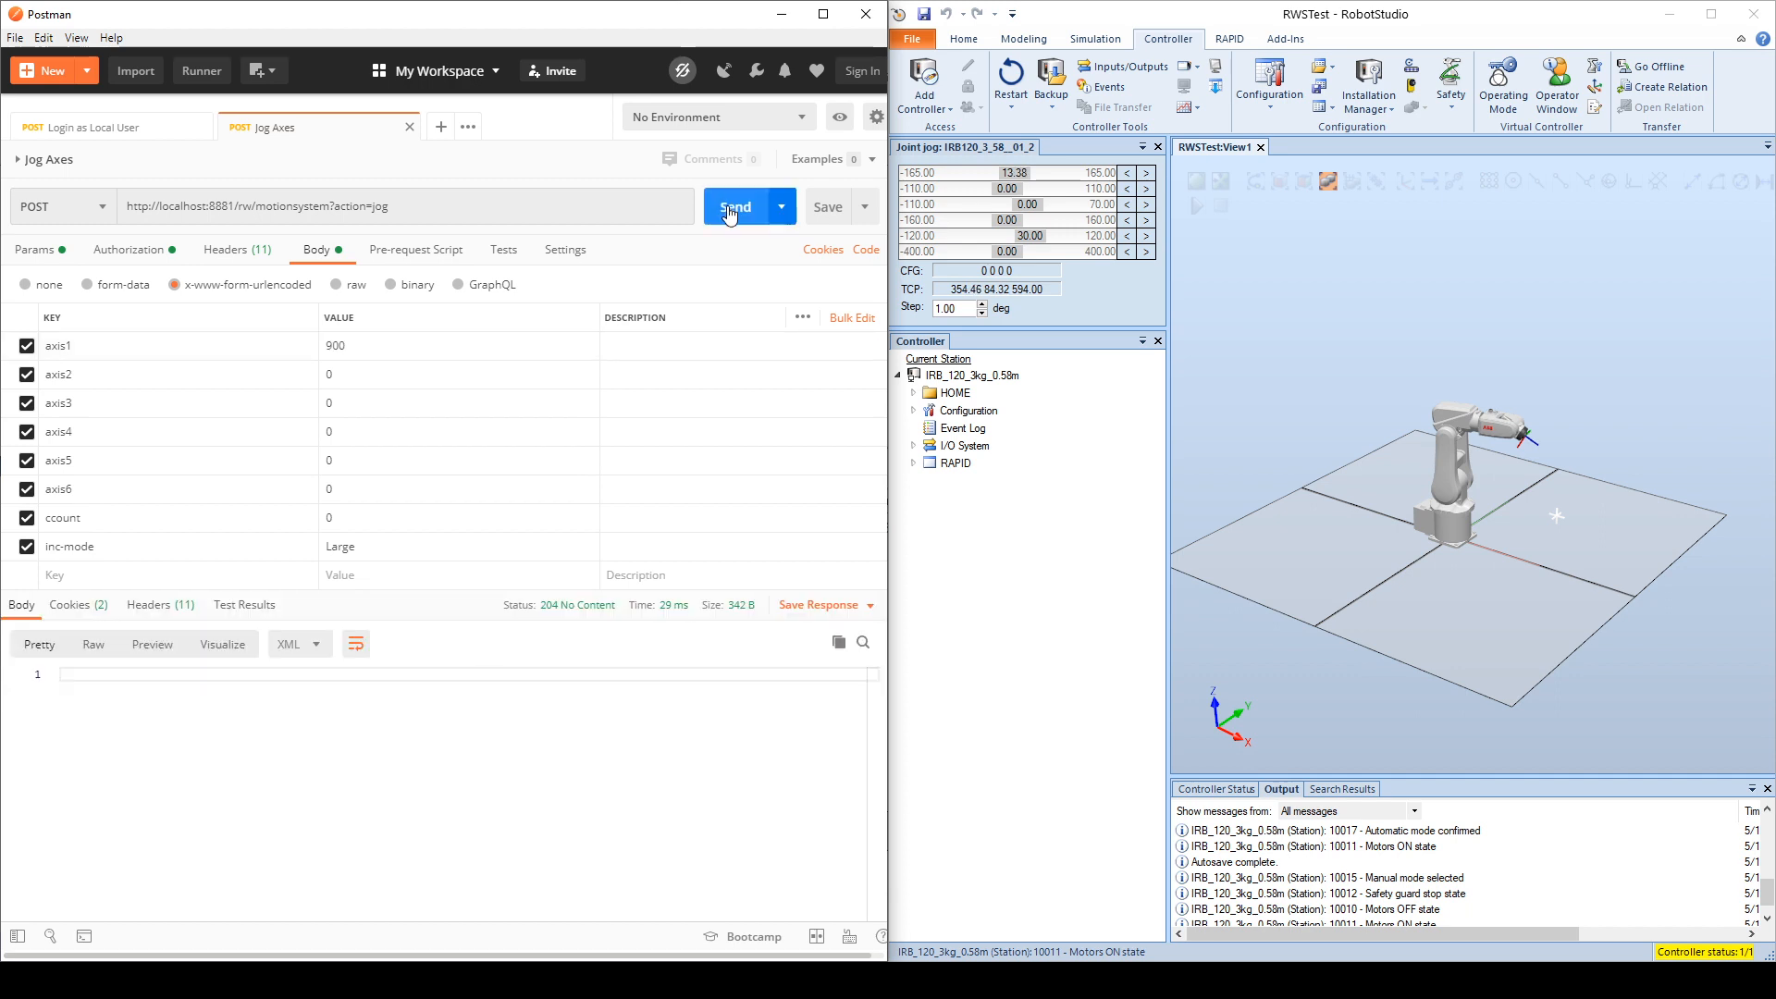
{"action": "left_click", "coordinate": [731, 214]}
{"action": "left_click", "coordinate": [730, 214]}
{"action": "left_click", "coordinate": [730, 214]}
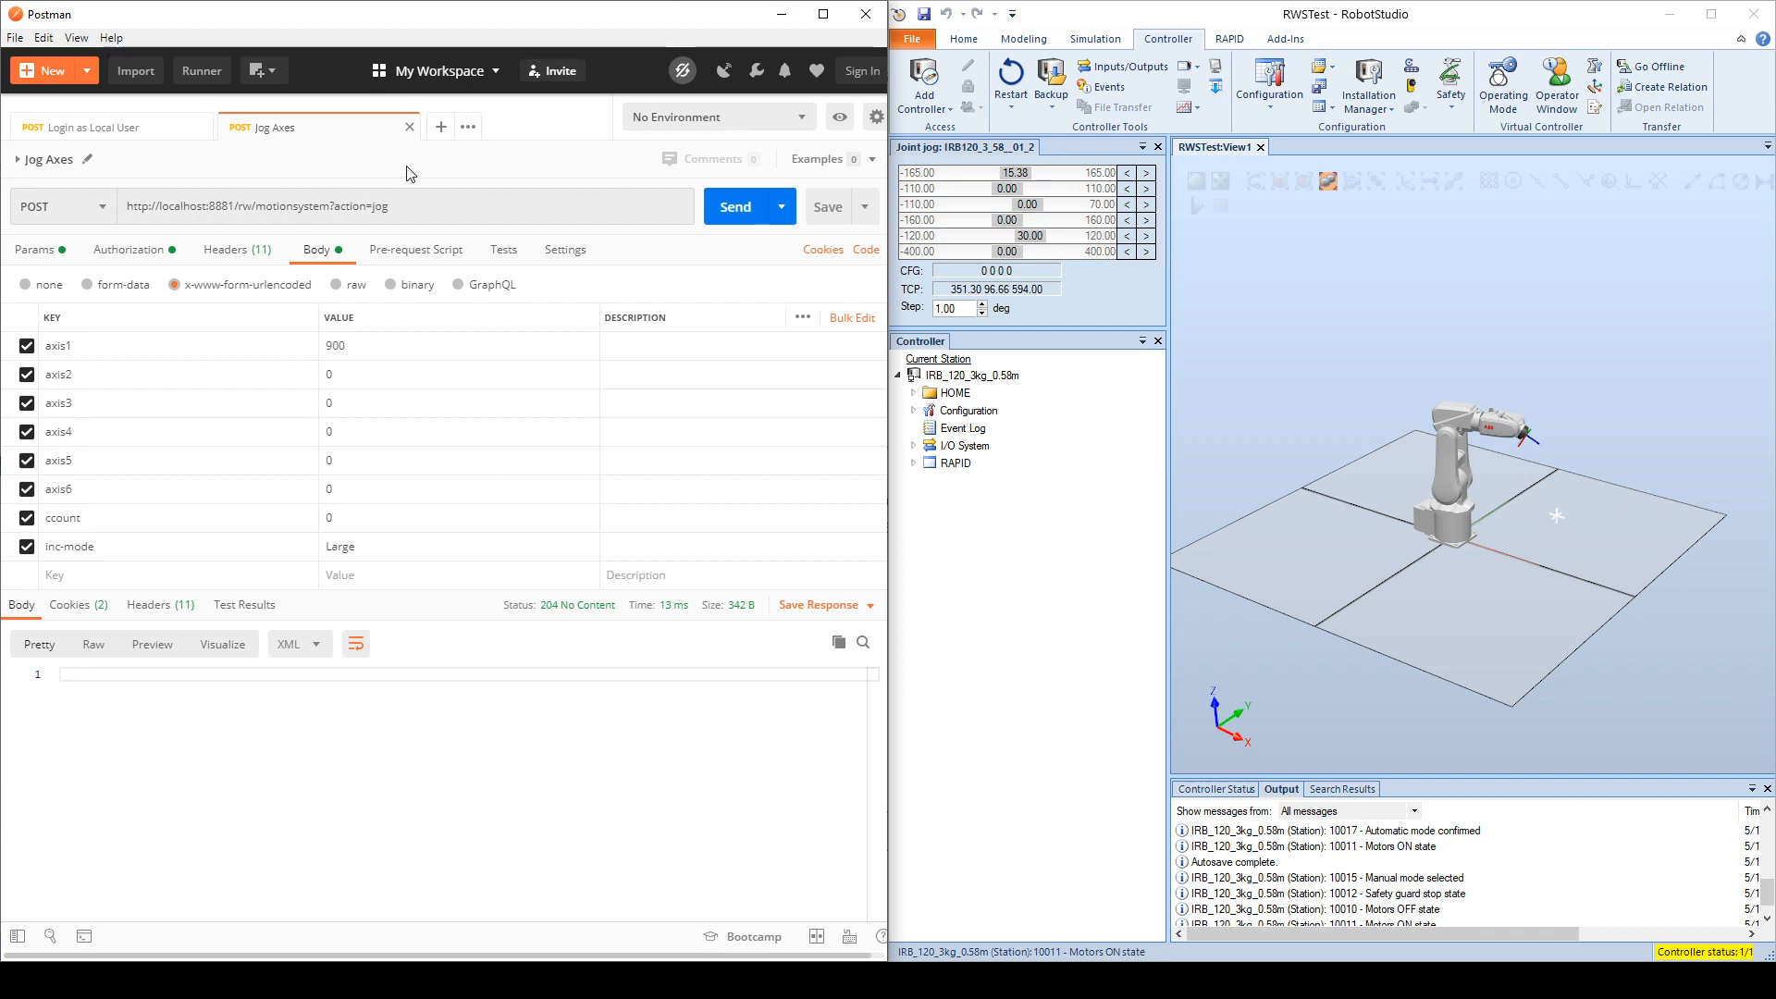
Step: Close Jog Axes, maximize Postman, and examine the headers of the Login as Local User and Request RMMP (Manual Mode) requests
{"action": "left_click", "coordinate": [408, 127]}
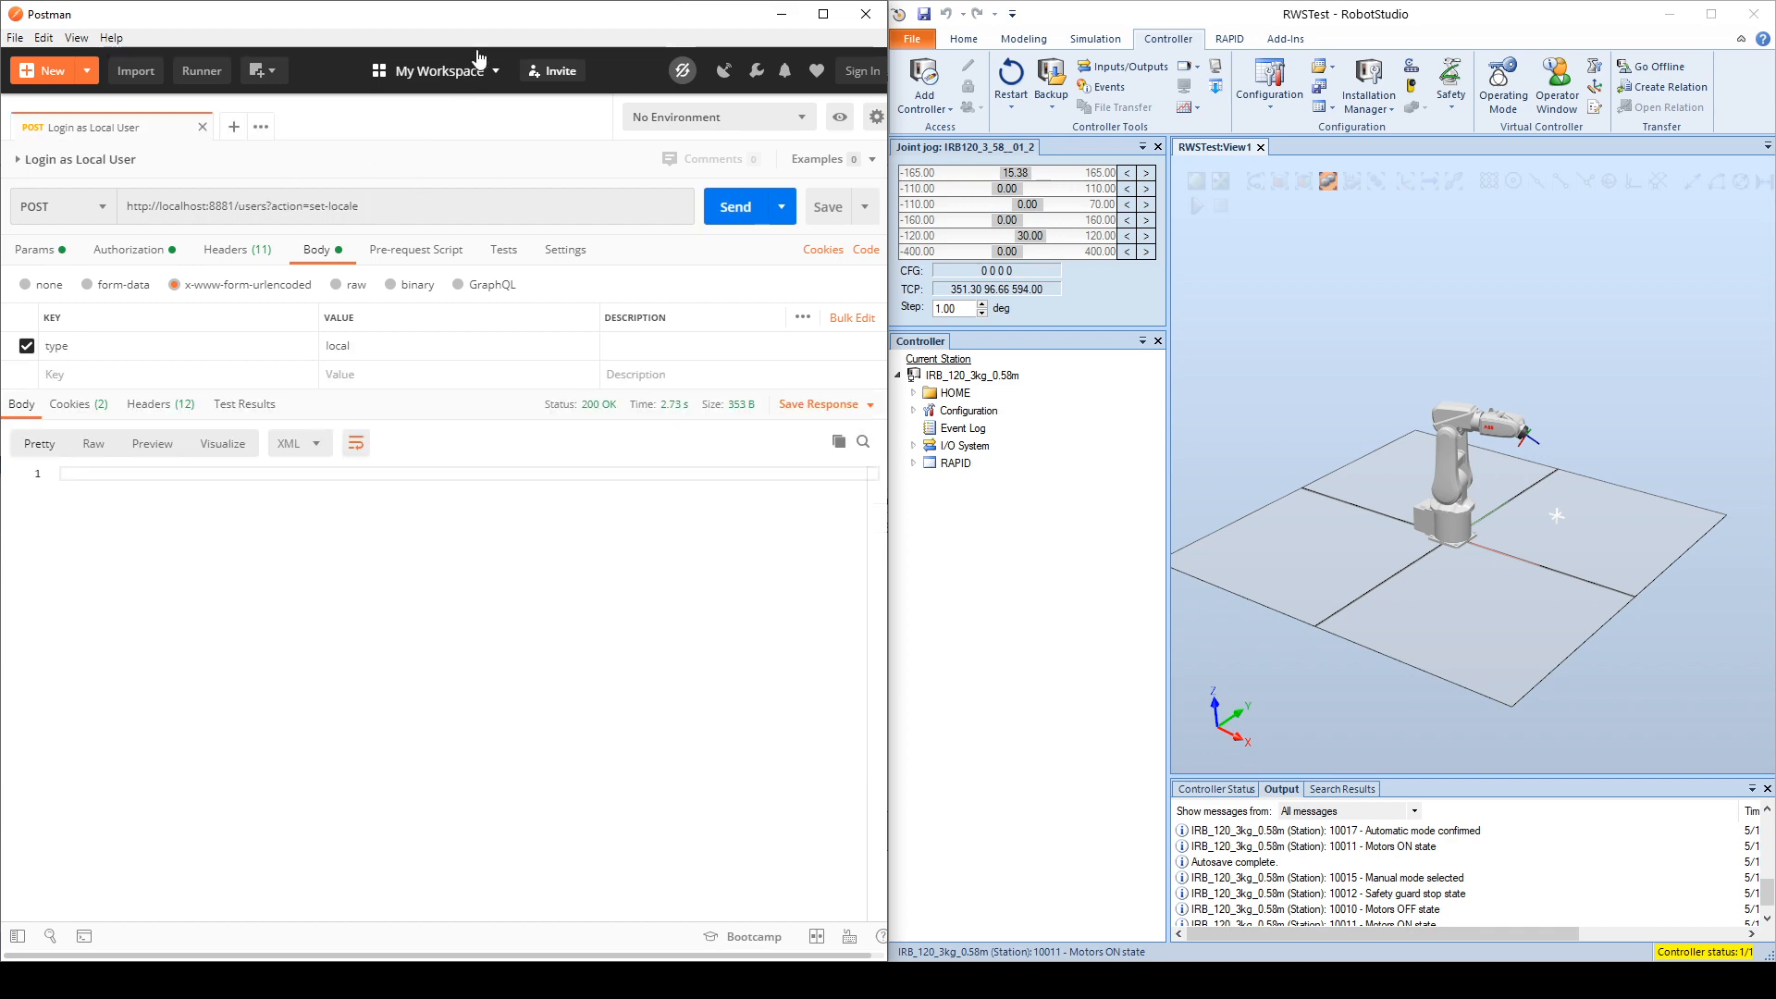
{"action": "left_click", "coordinate": [823, 13]}
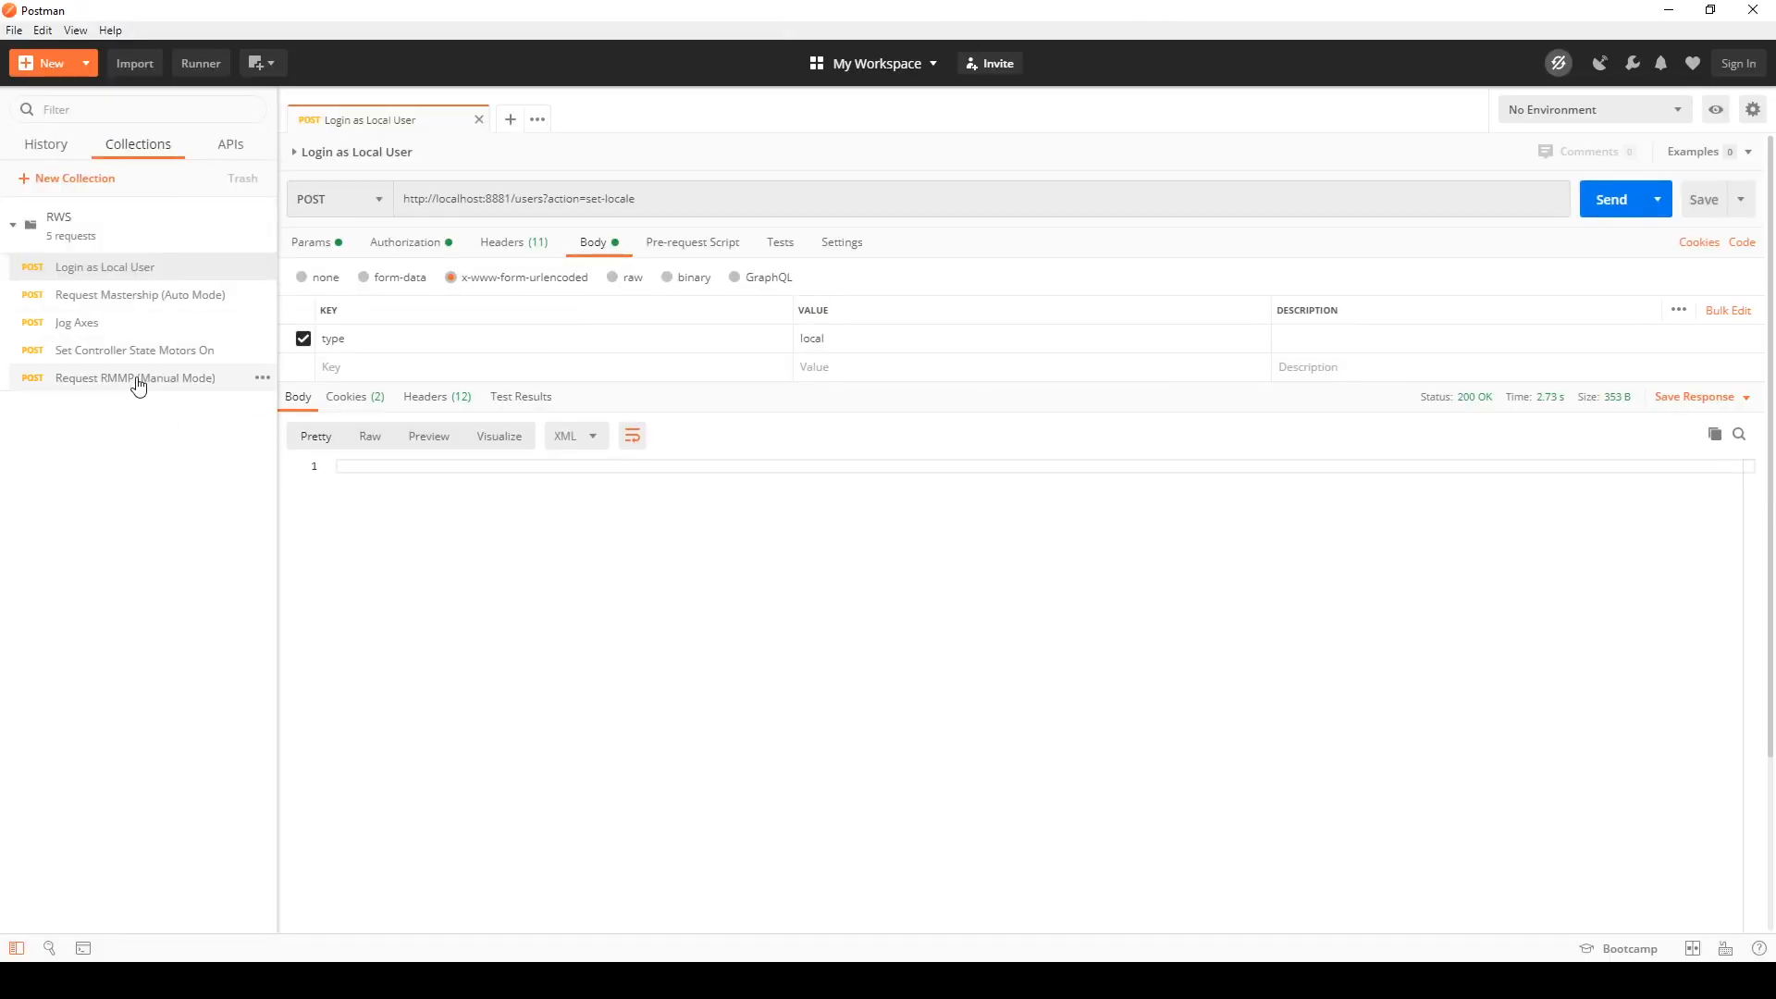
{"action": "left_click", "coordinate": [514, 244]}
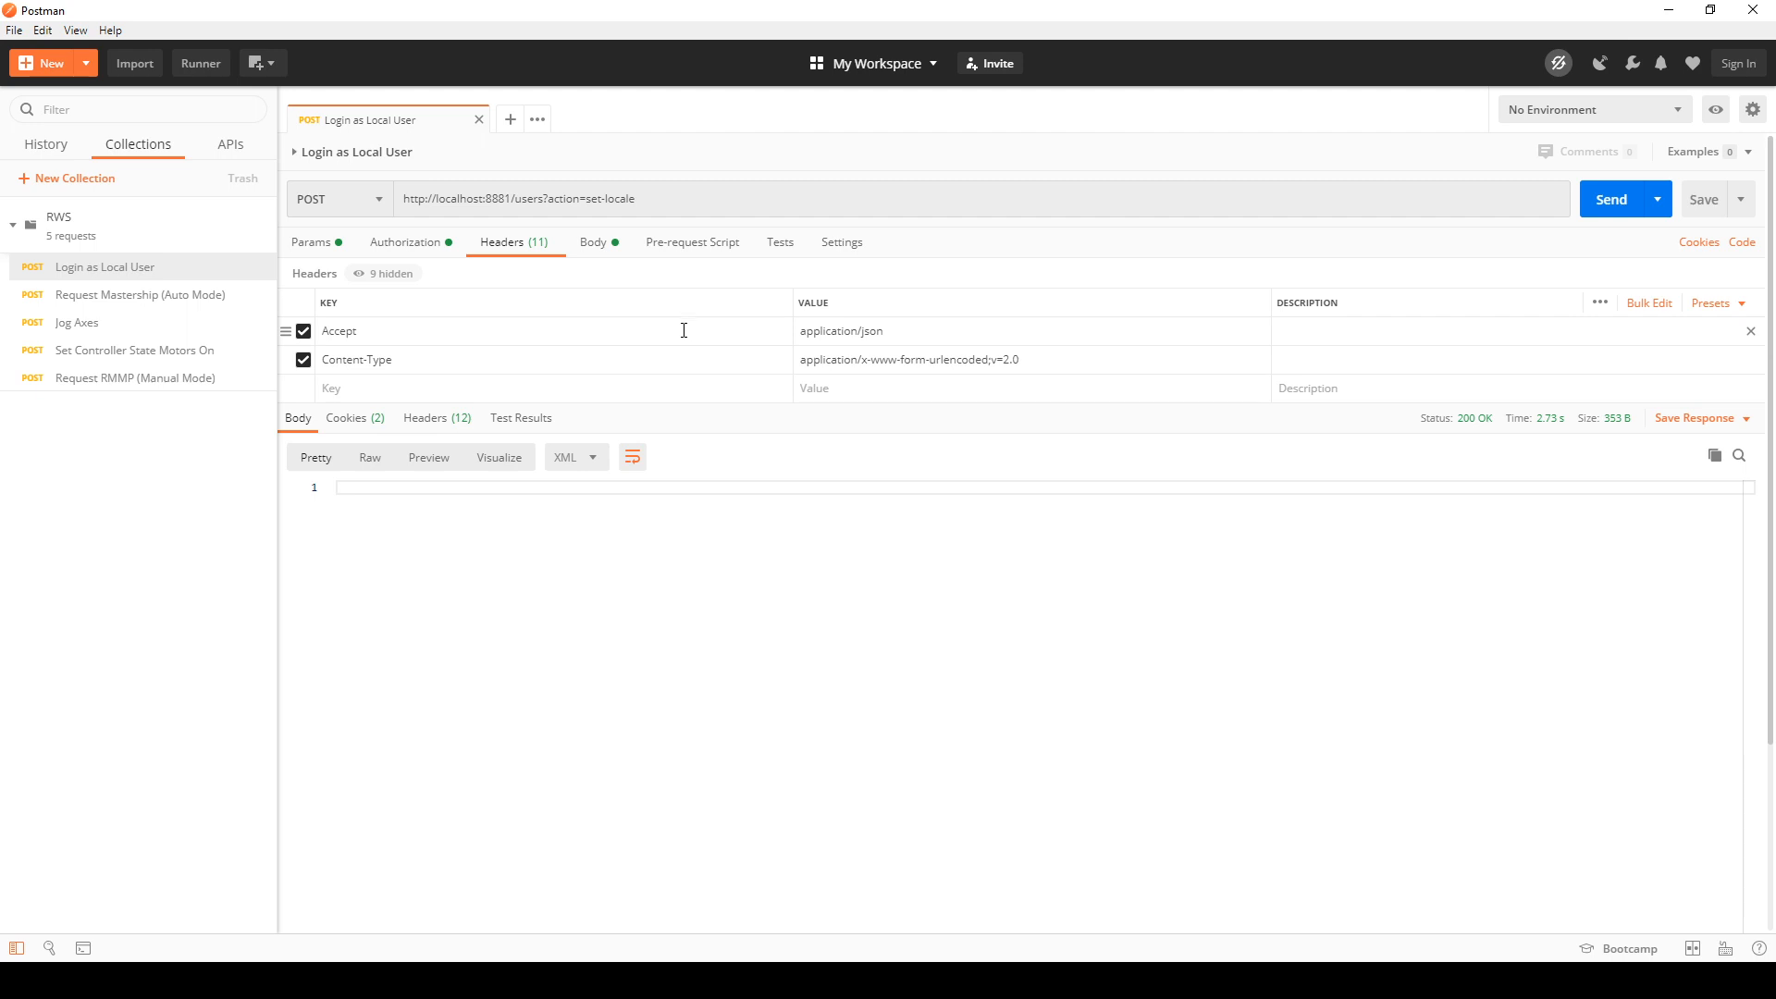
{"action": "left_click", "coordinate": [154, 381]}
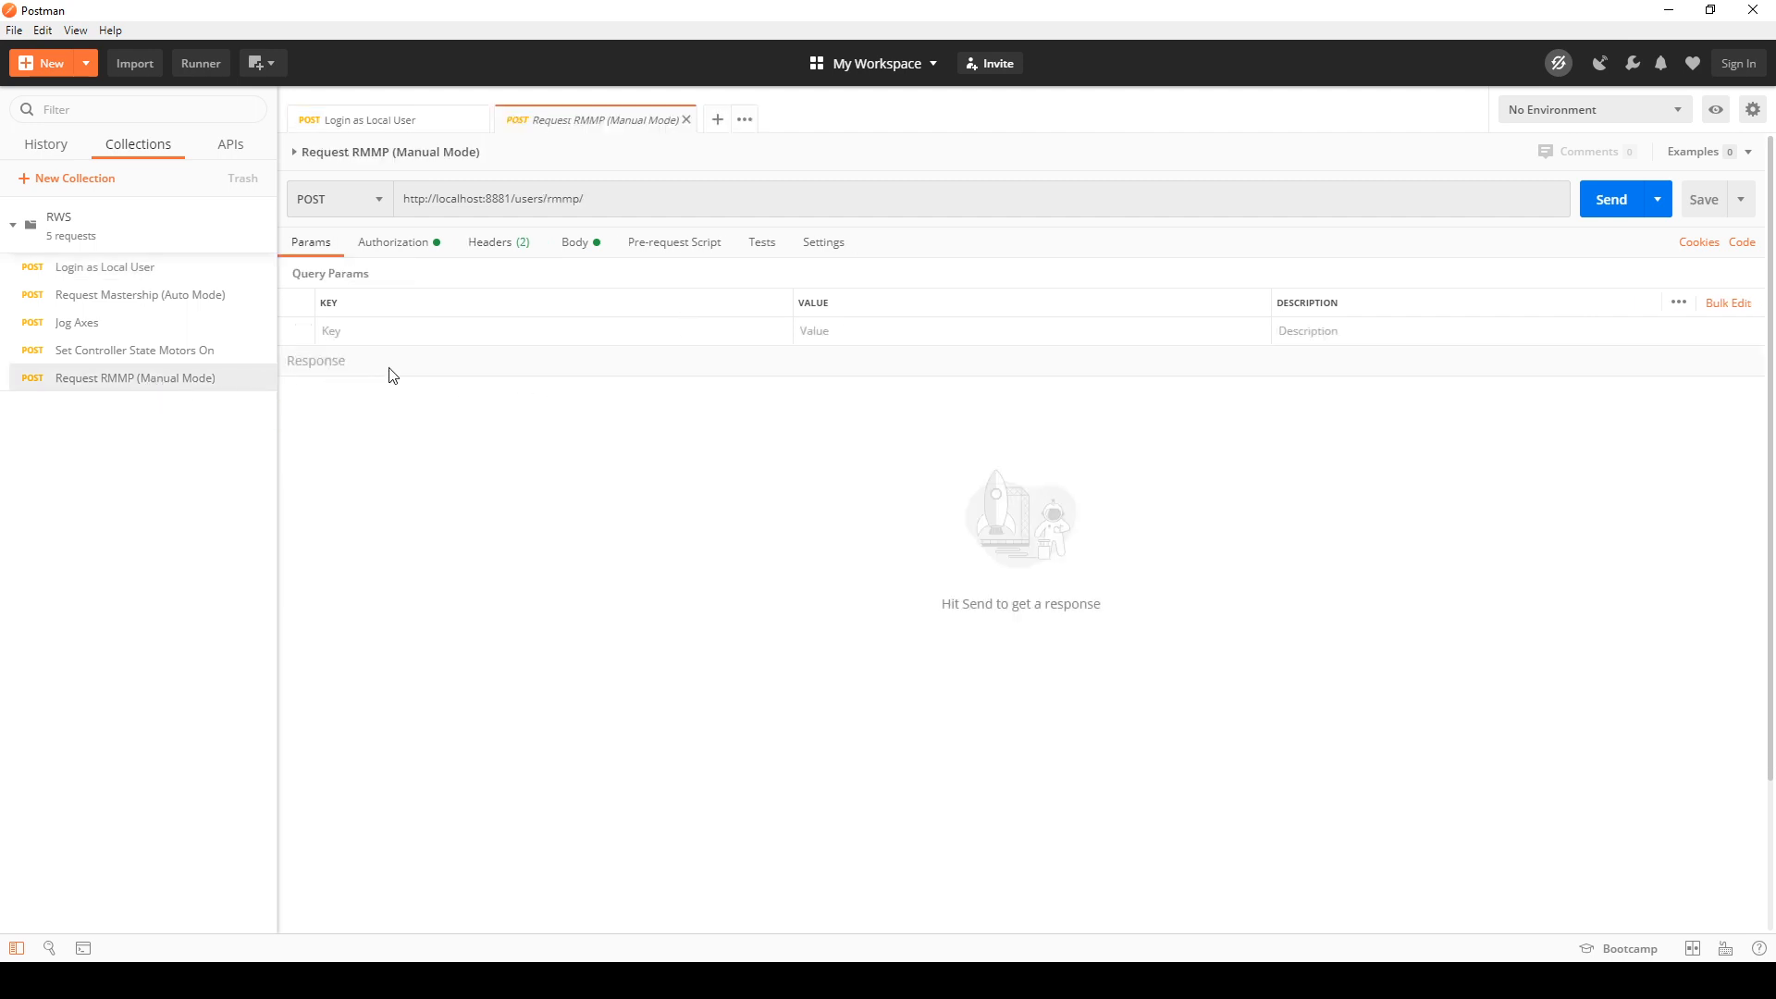
{"action": "left_click", "coordinate": [474, 241]}
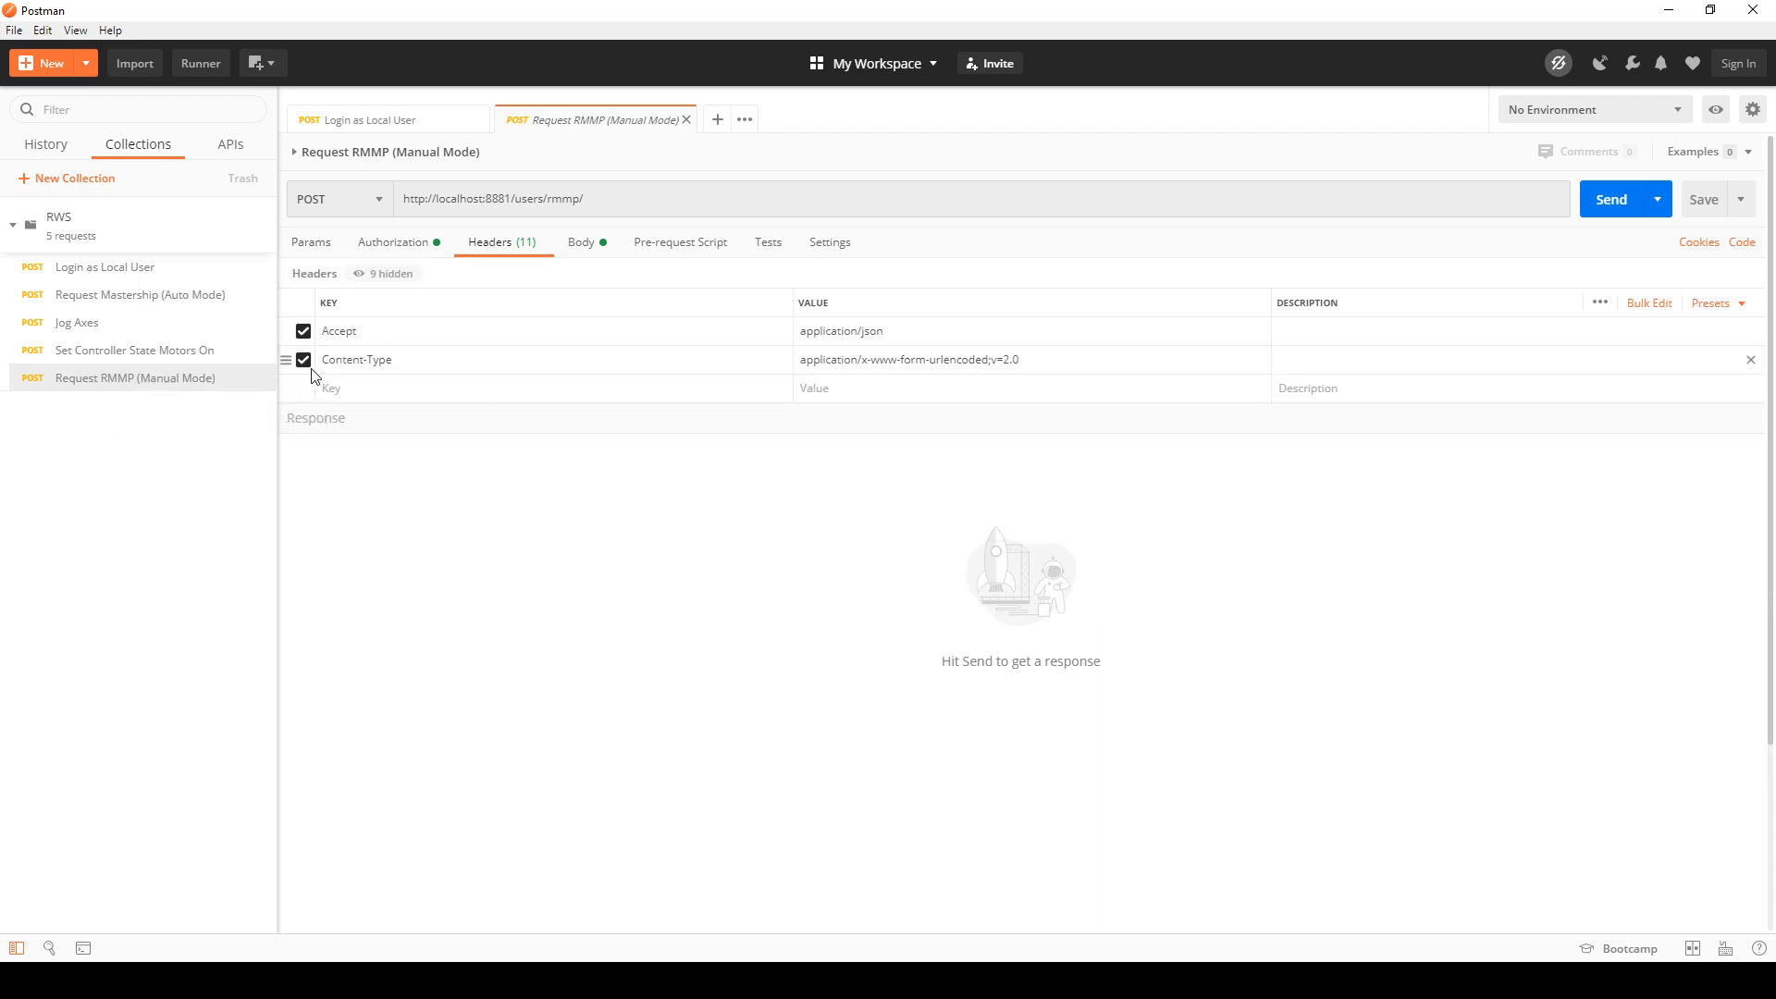
Step: Send the Request RMMP (Manual Mode) request and deny the write access request on the virtual FlexPendant
{"action": "left_click", "coordinate": [1607, 208]}
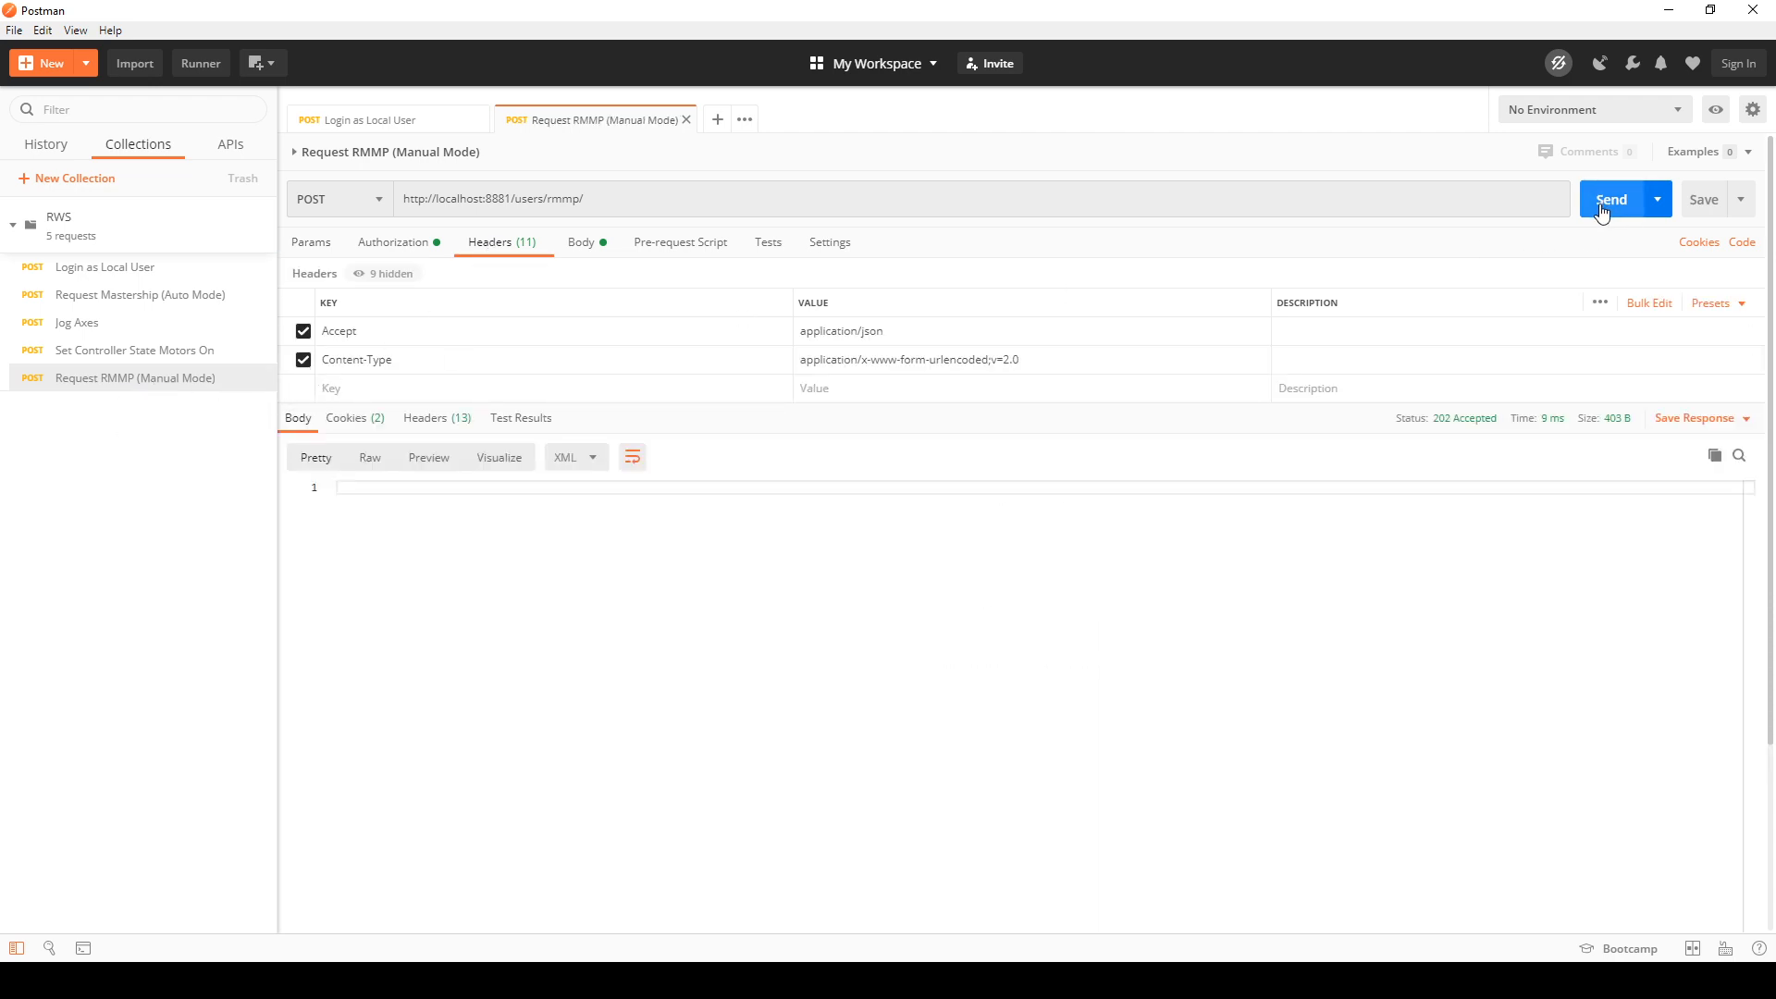
{"action": "mouse_move", "coordinate": [1462, 418]}
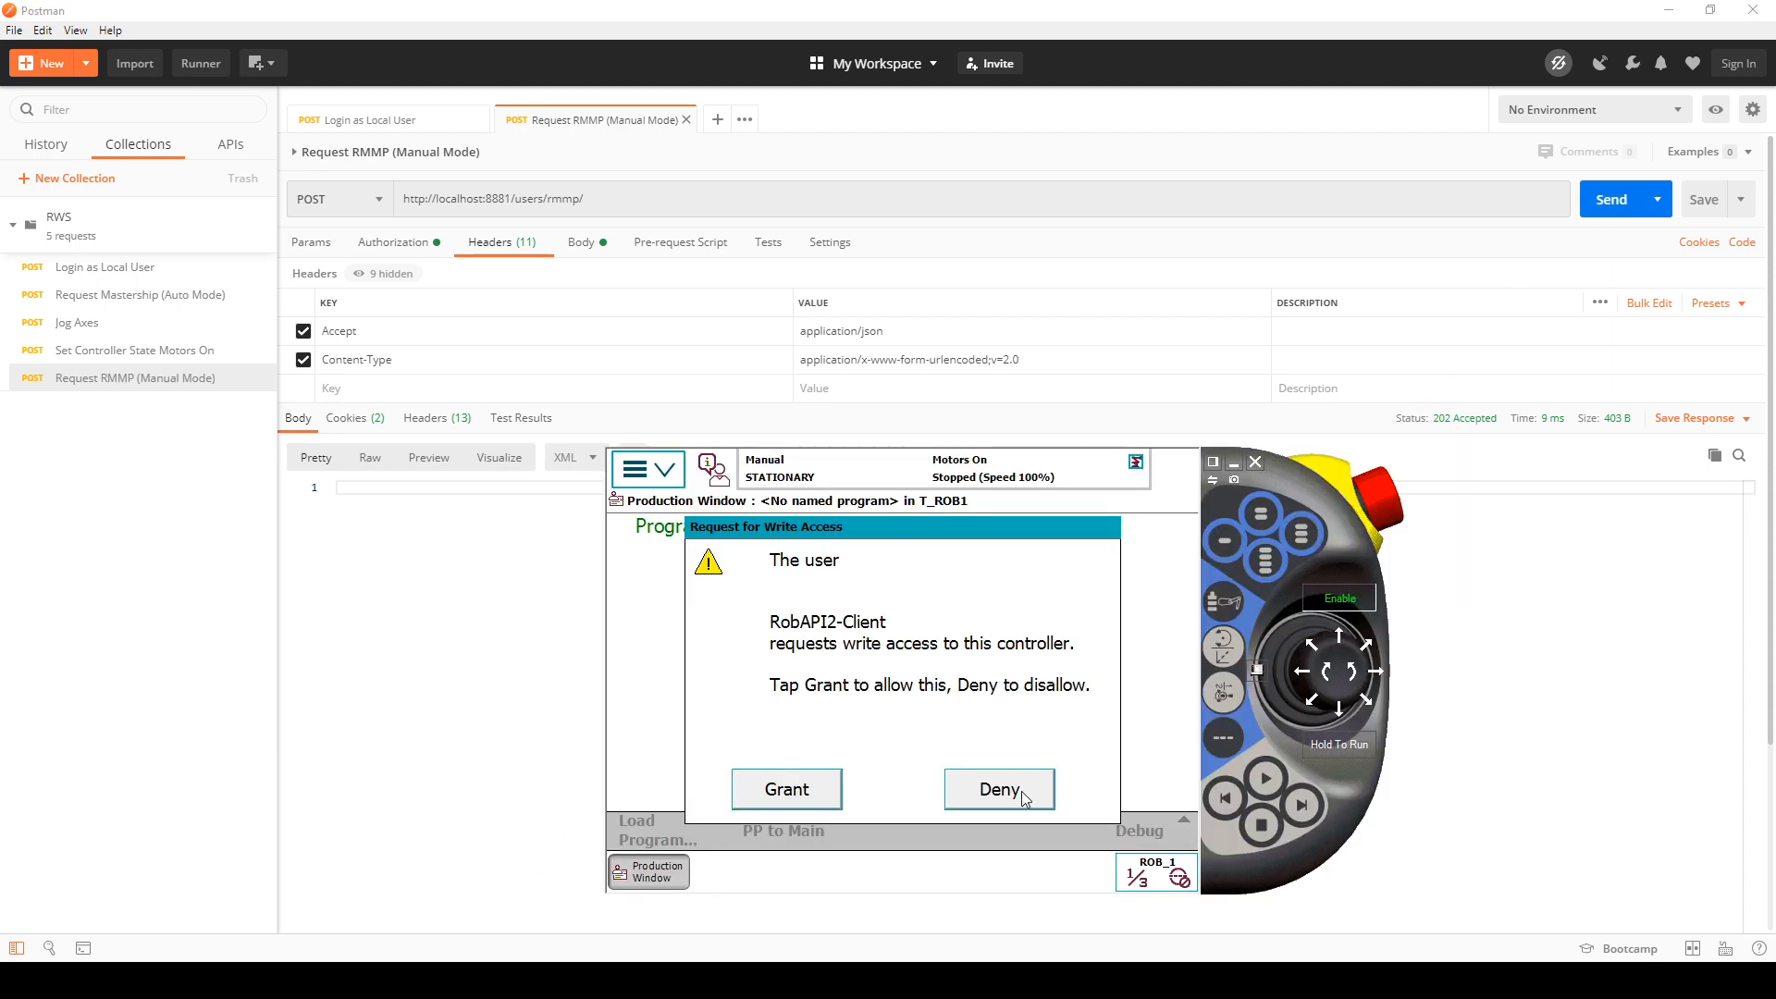
{"action": "left_click", "coordinate": [986, 786]}
{"action": "left_click", "coordinate": [990, 788]}
{"action": "left_click", "coordinate": [1004, 789]}
Step: Send the RMMP request with the Accept and Content-Type headers disabled, check the response status, and re-enable both headers
{"action": "left_click", "coordinate": [302, 358]}
{"action": "left_click", "coordinate": [302, 330]}
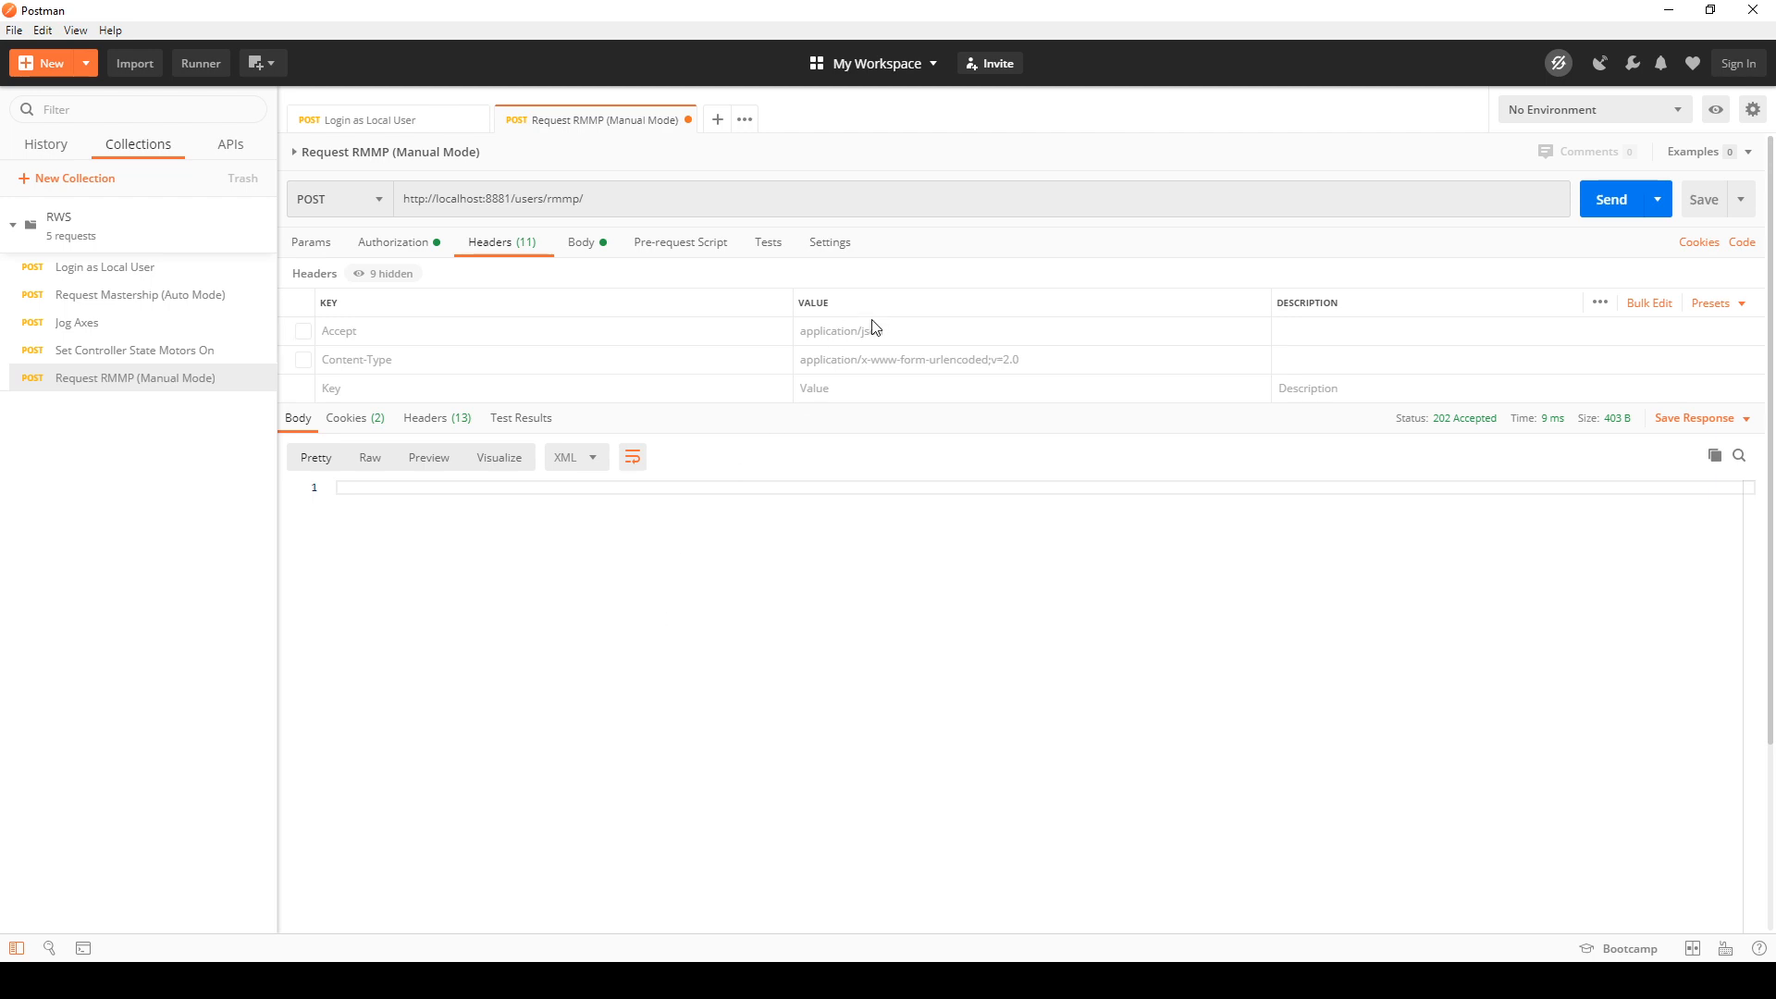
{"action": "left_click", "coordinate": [1595, 203]}
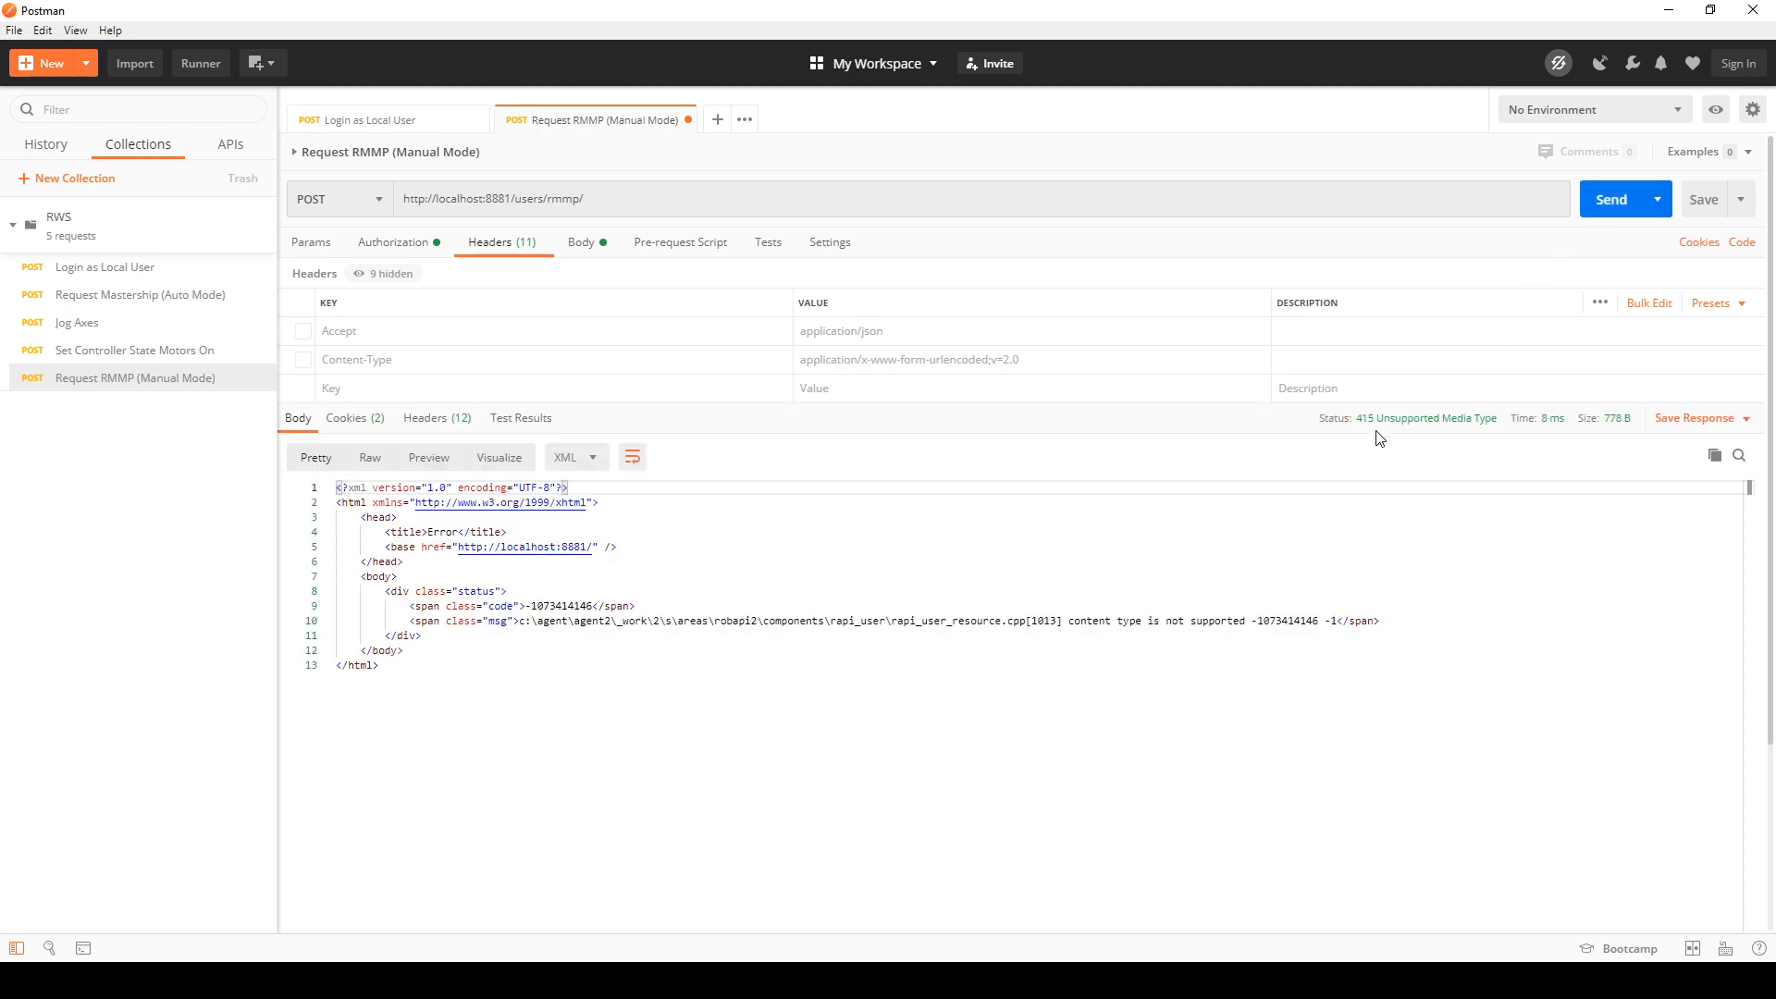
{"action": "mouse_move", "coordinate": [1469, 428]}
{"action": "left_click", "coordinate": [302, 360]}
{"action": "left_click", "coordinate": [305, 332]}
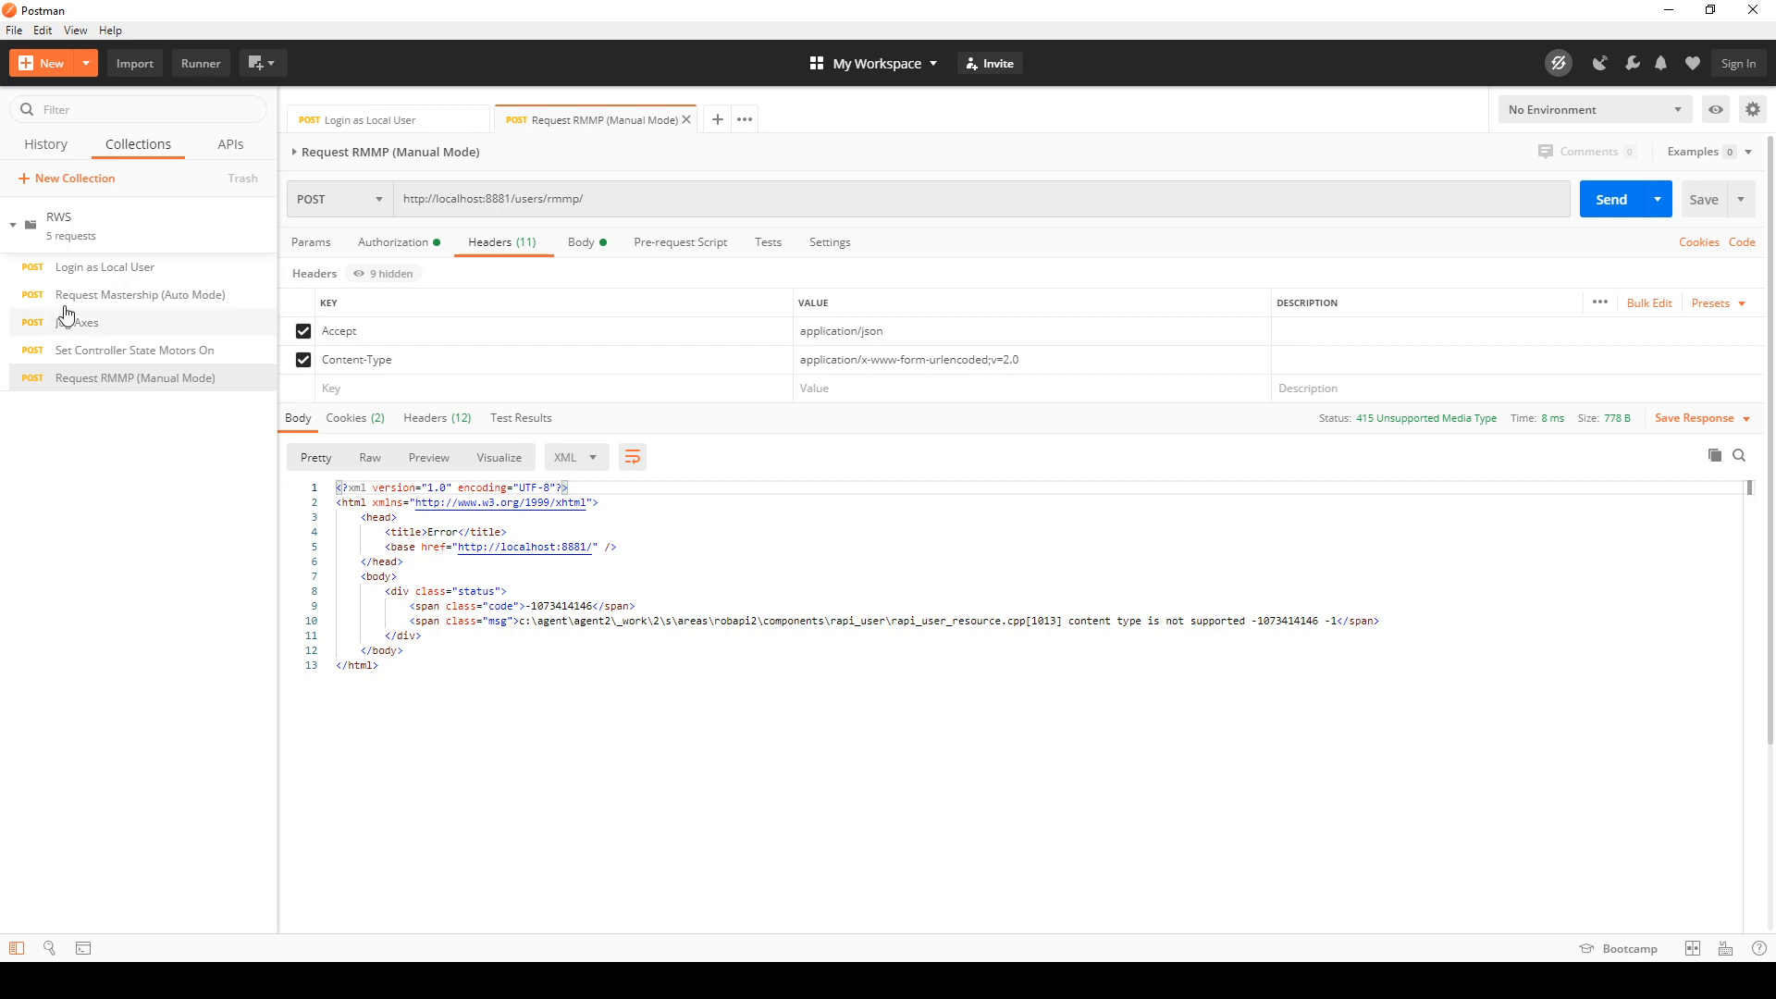
Step: Open the Request Mastership (Auto Mode) request and examine its headers
{"action": "left_click", "coordinate": [115, 296]}
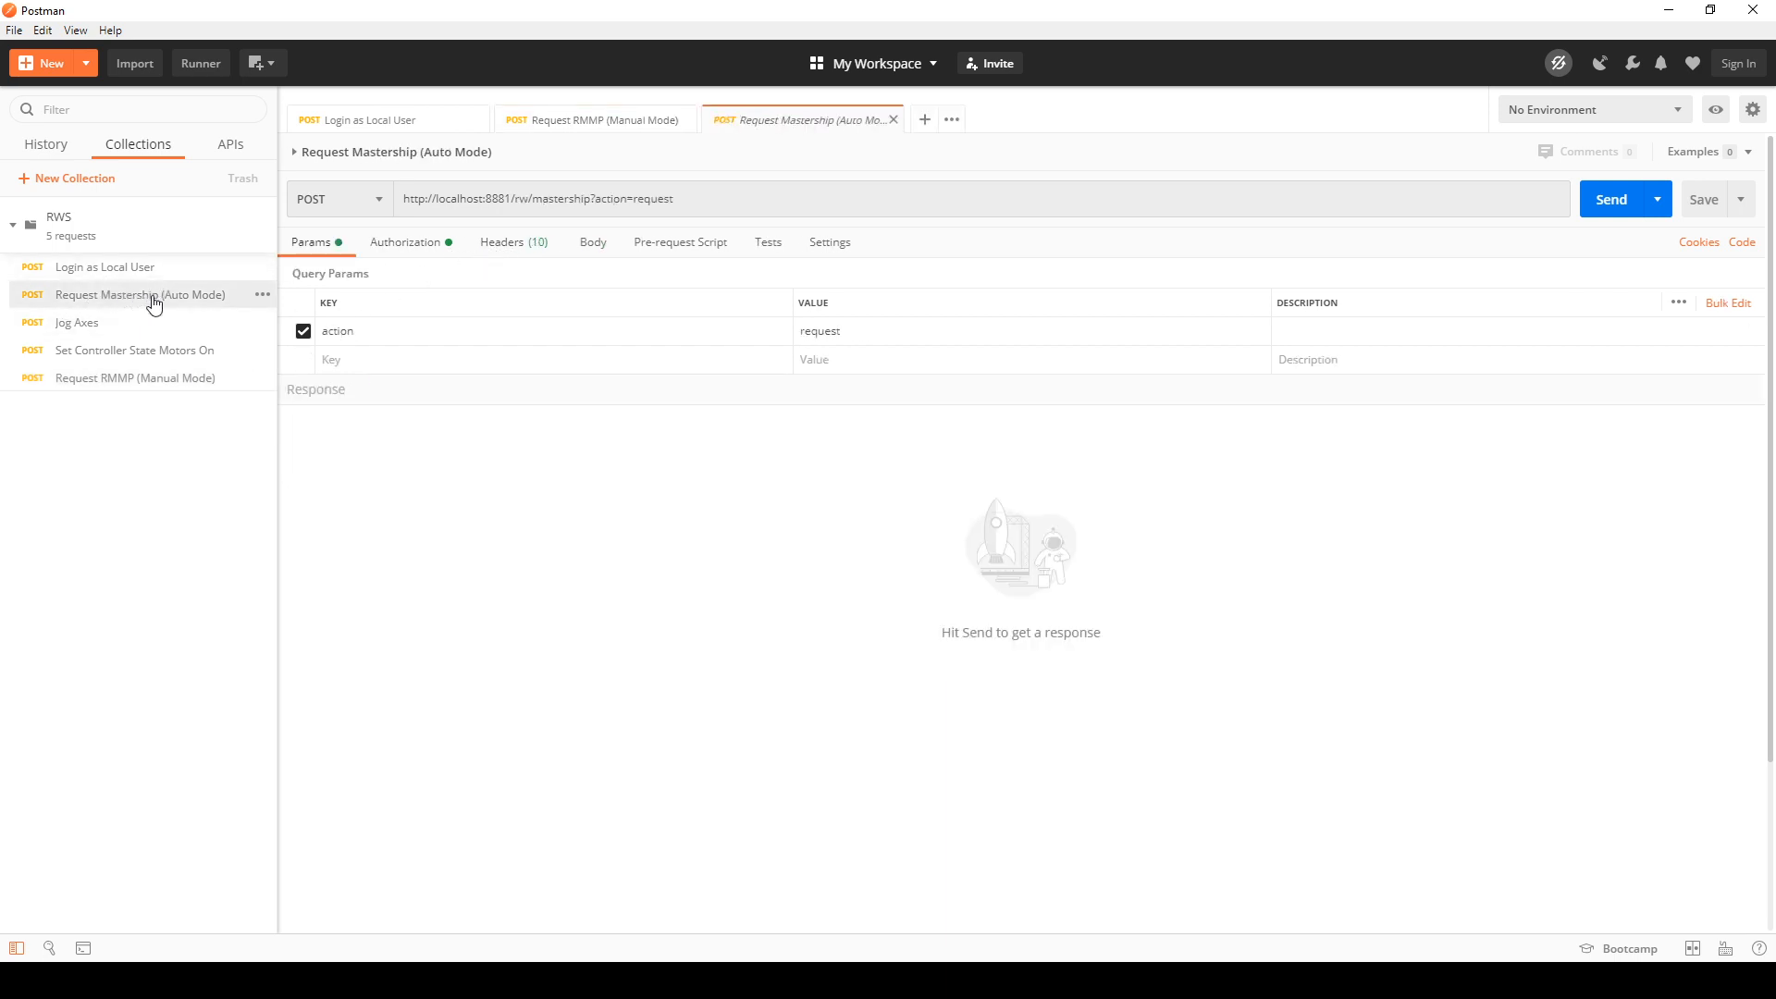
{"action": "left_click", "coordinate": [515, 249]}
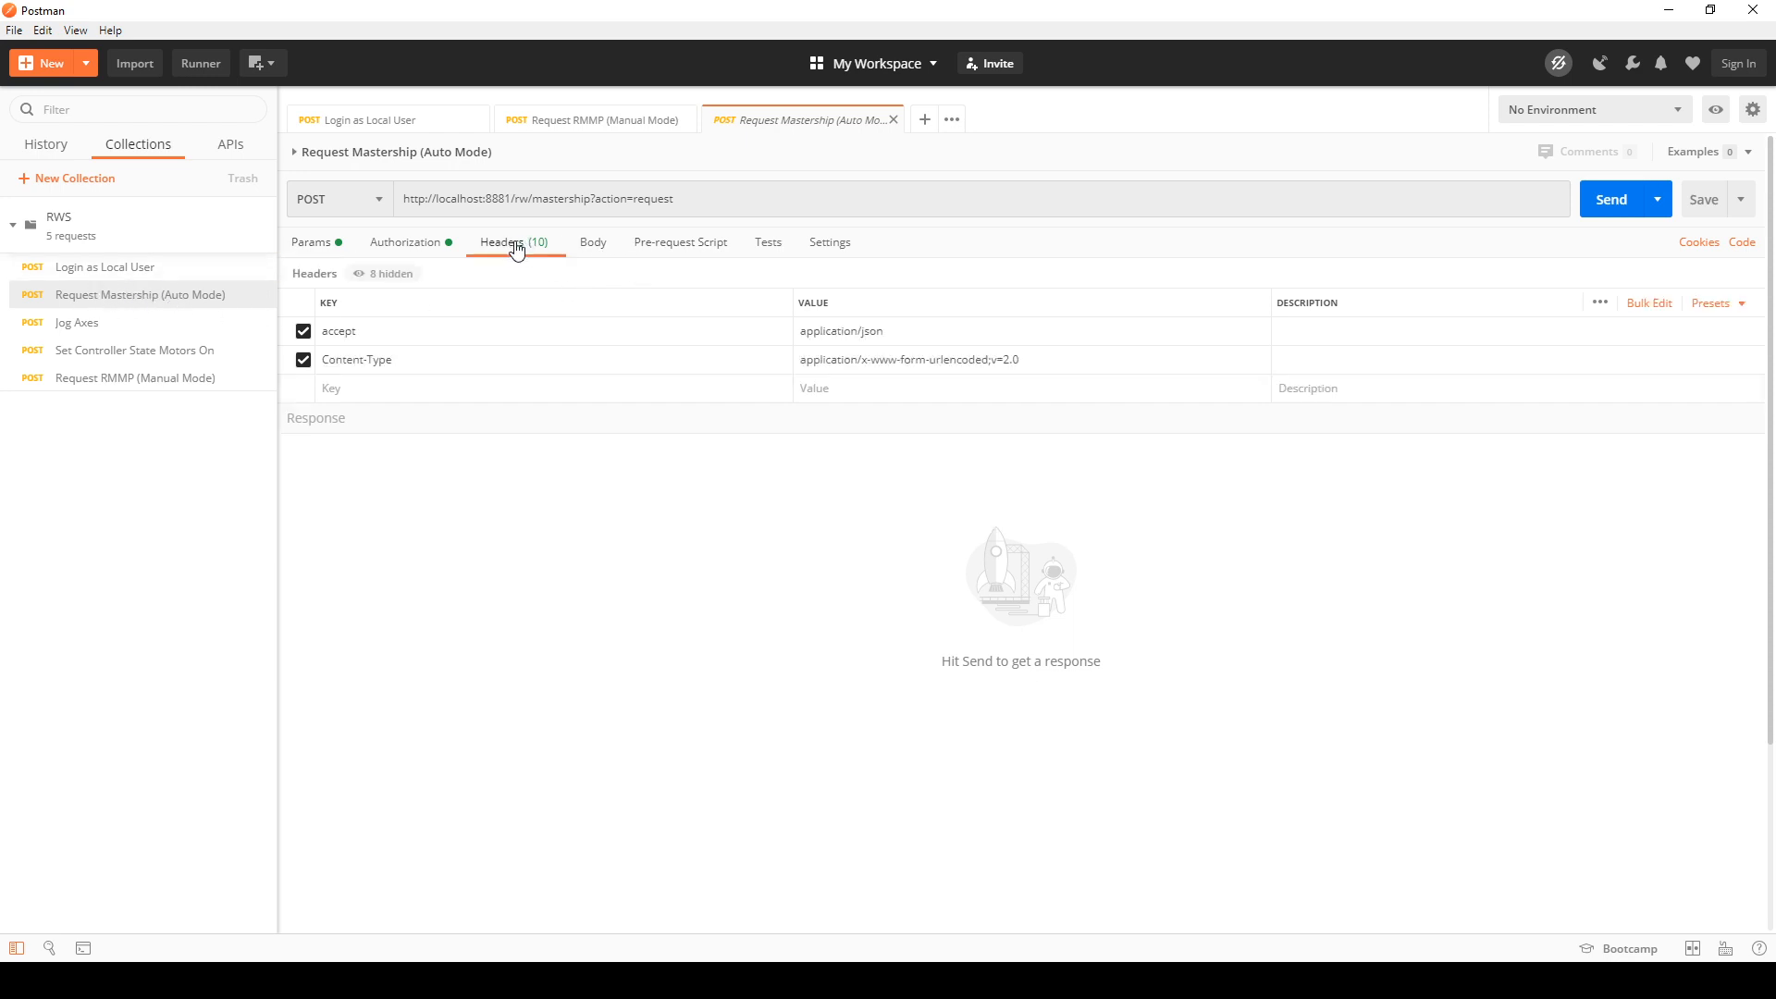
Step: Send the Request Mastership (Auto Mode) request with the accept and Content-Type headers disabled
{"action": "left_click", "coordinate": [304, 360]}
{"action": "left_click", "coordinate": [303, 331]}
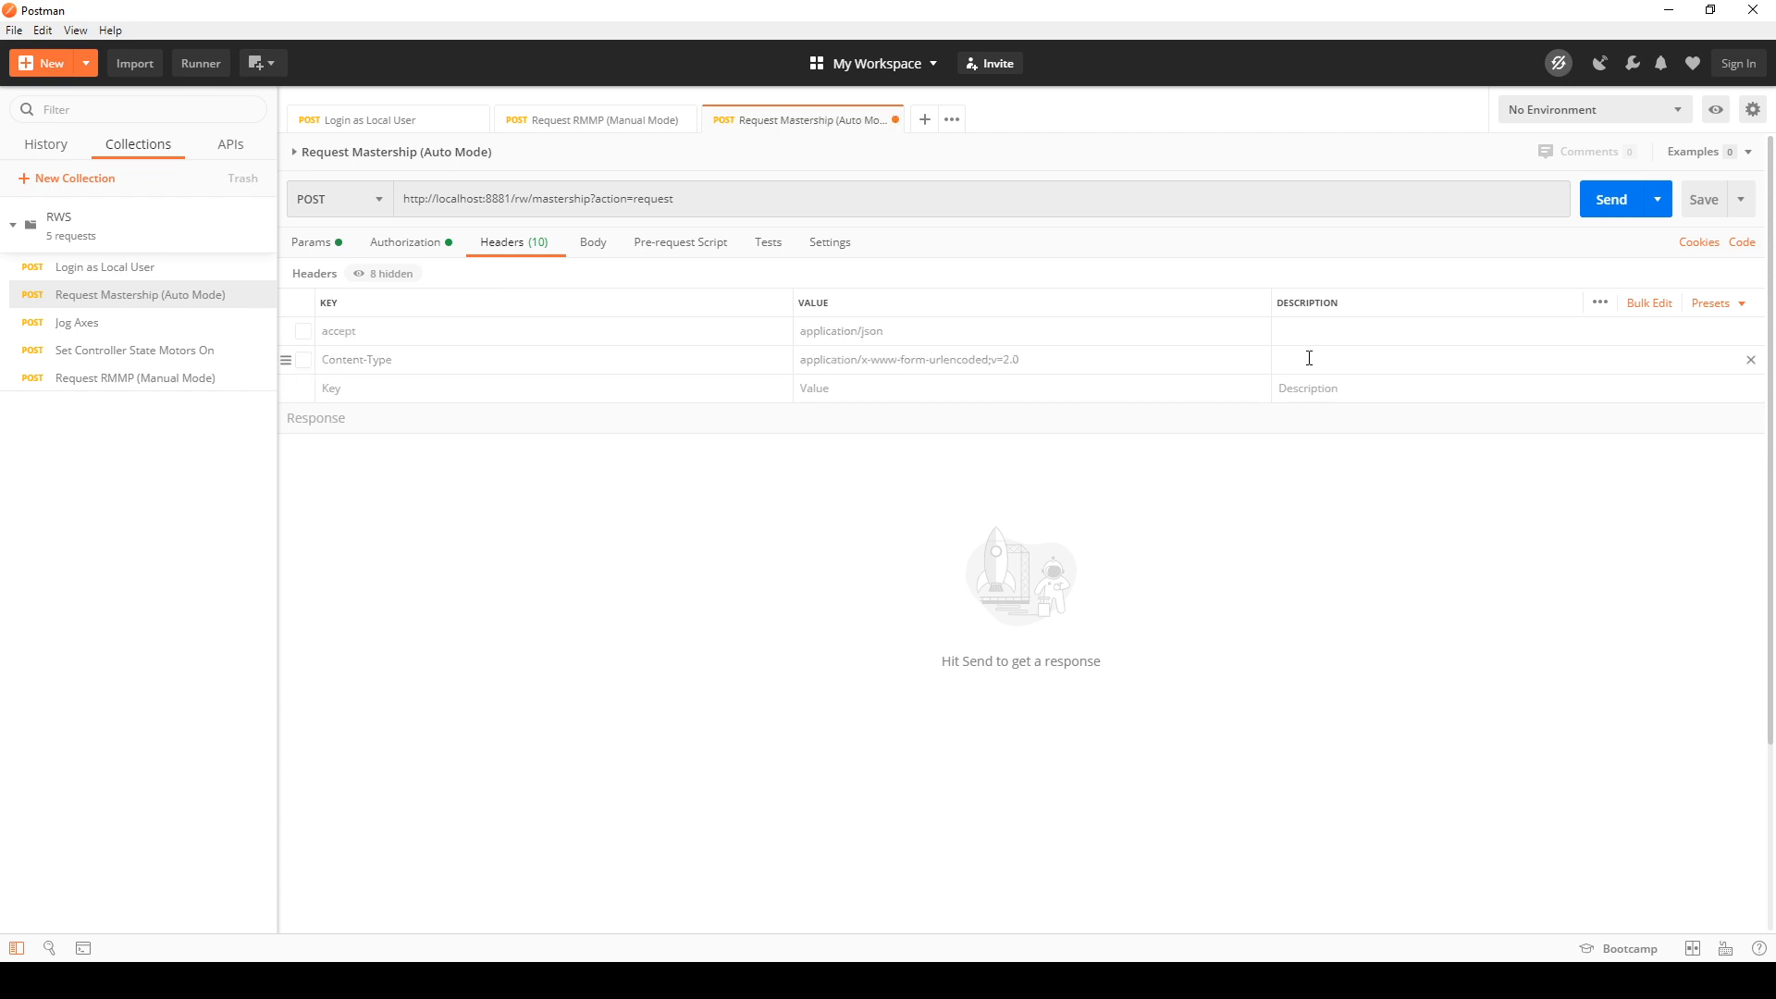
{"action": "left_click", "coordinate": [1610, 200]}
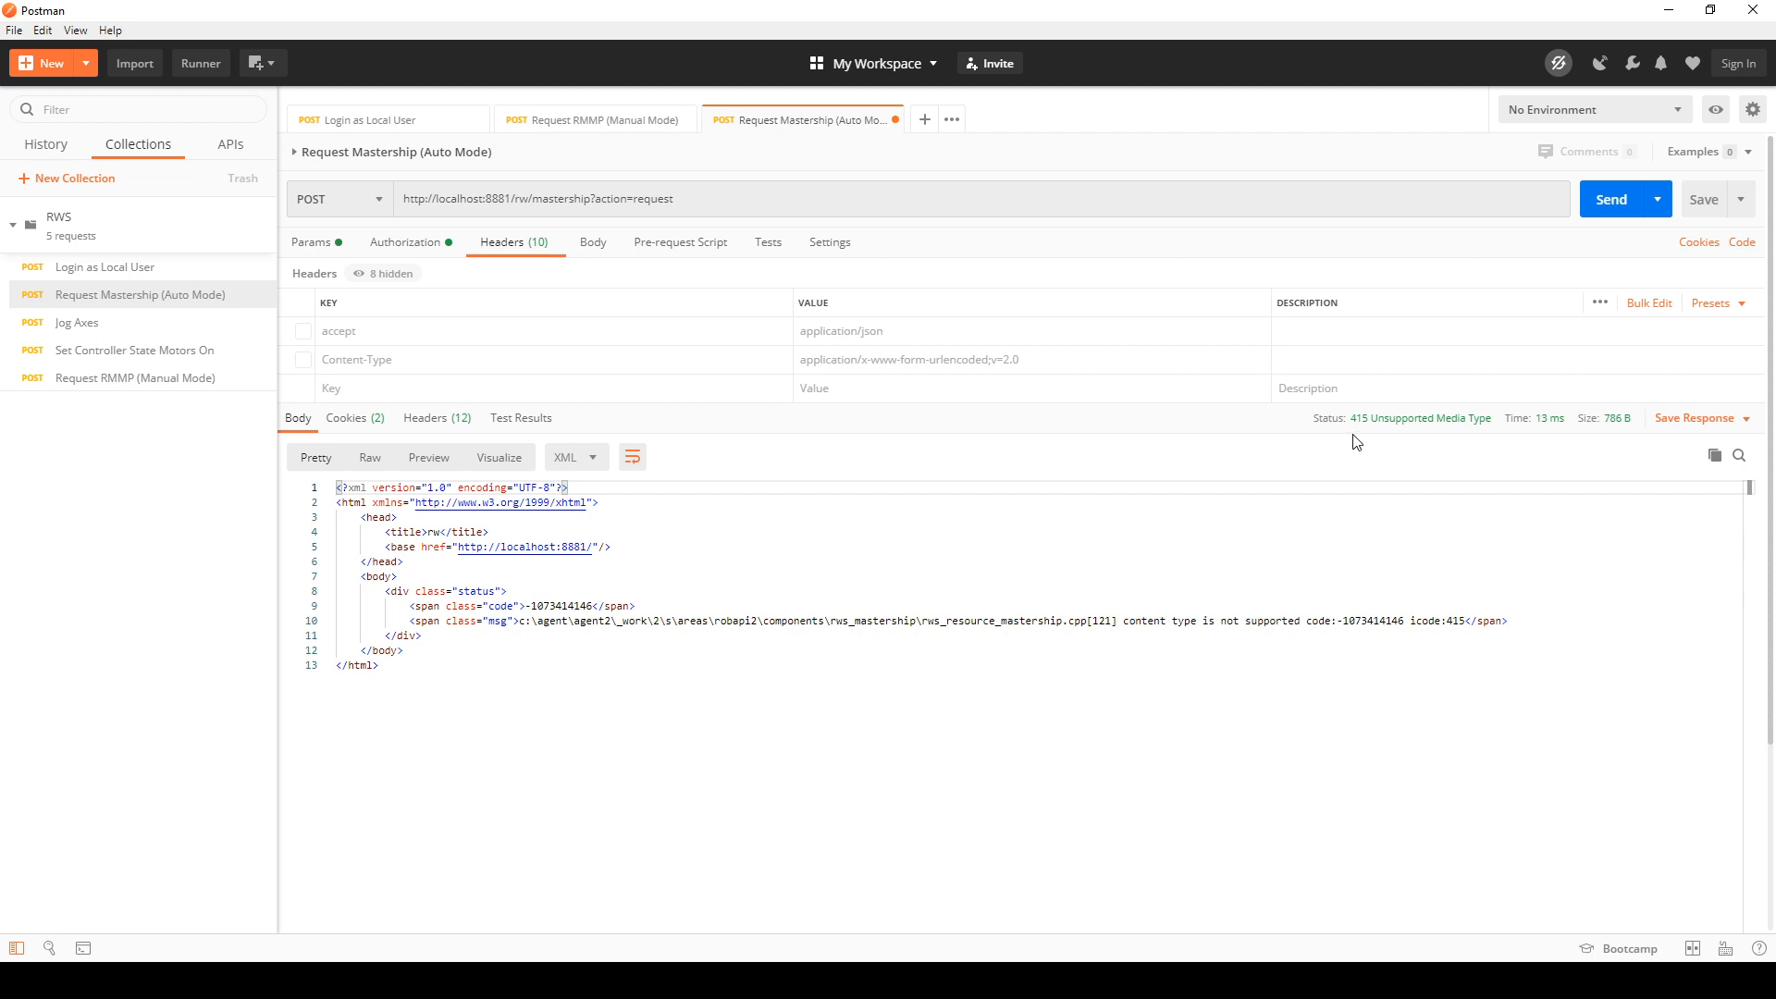
Step: Re-enable the Content-Type and accept headers of the mastership request and send it again
{"action": "left_click", "coordinate": [304, 359]}
{"action": "left_click", "coordinate": [304, 331]}
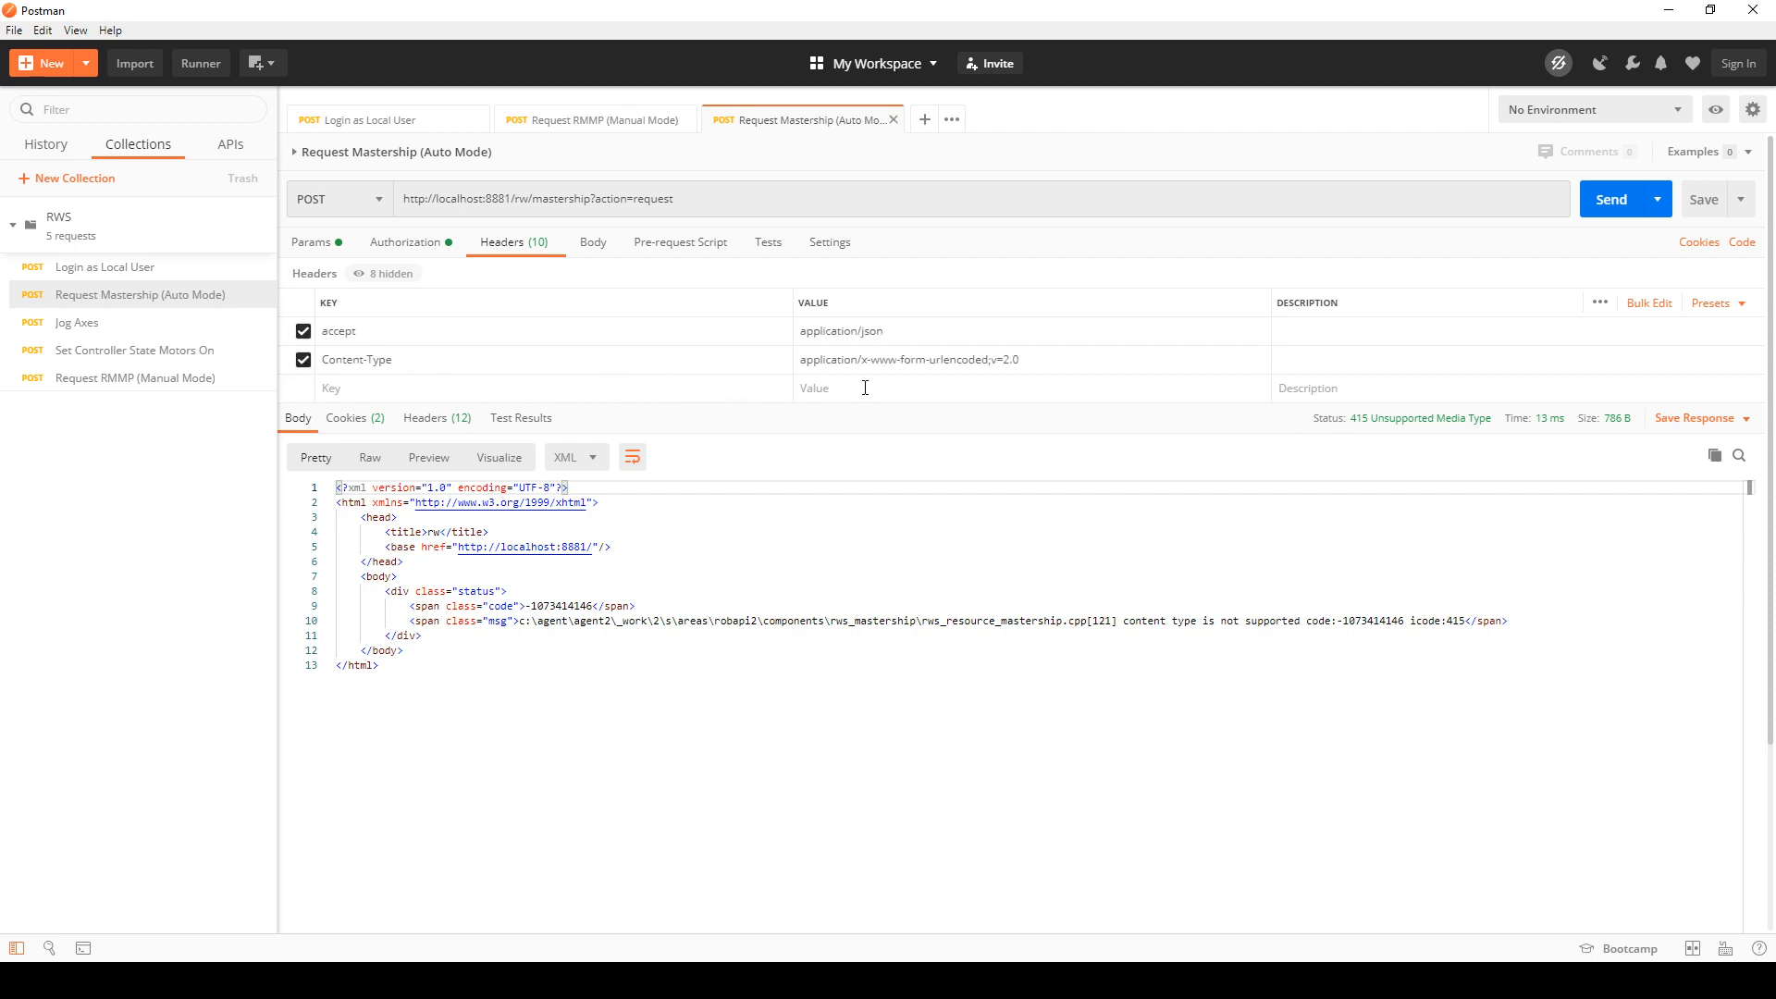
{"action": "left_click", "coordinate": [1608, 200]}
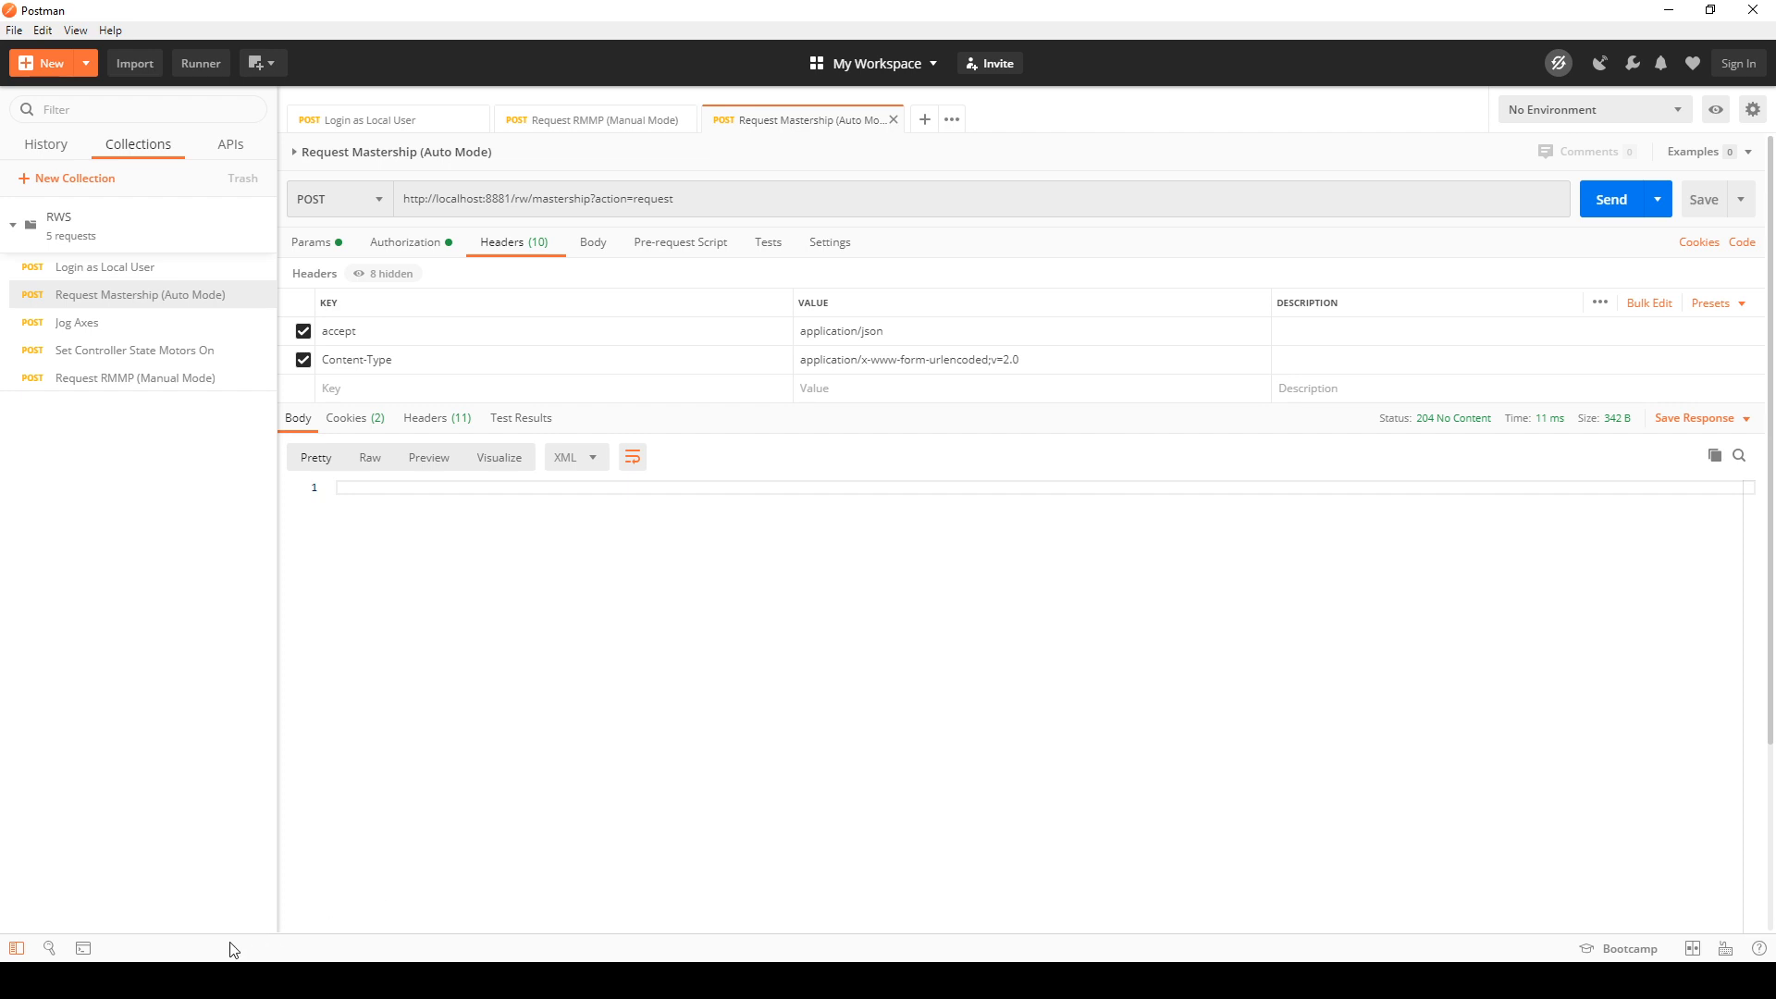
Step: Switch to the browser's Robot Web Services documentation and examine the sample curl call on the Login as Local User page
{"action": "left_click", "coordinate": [289, 905]}
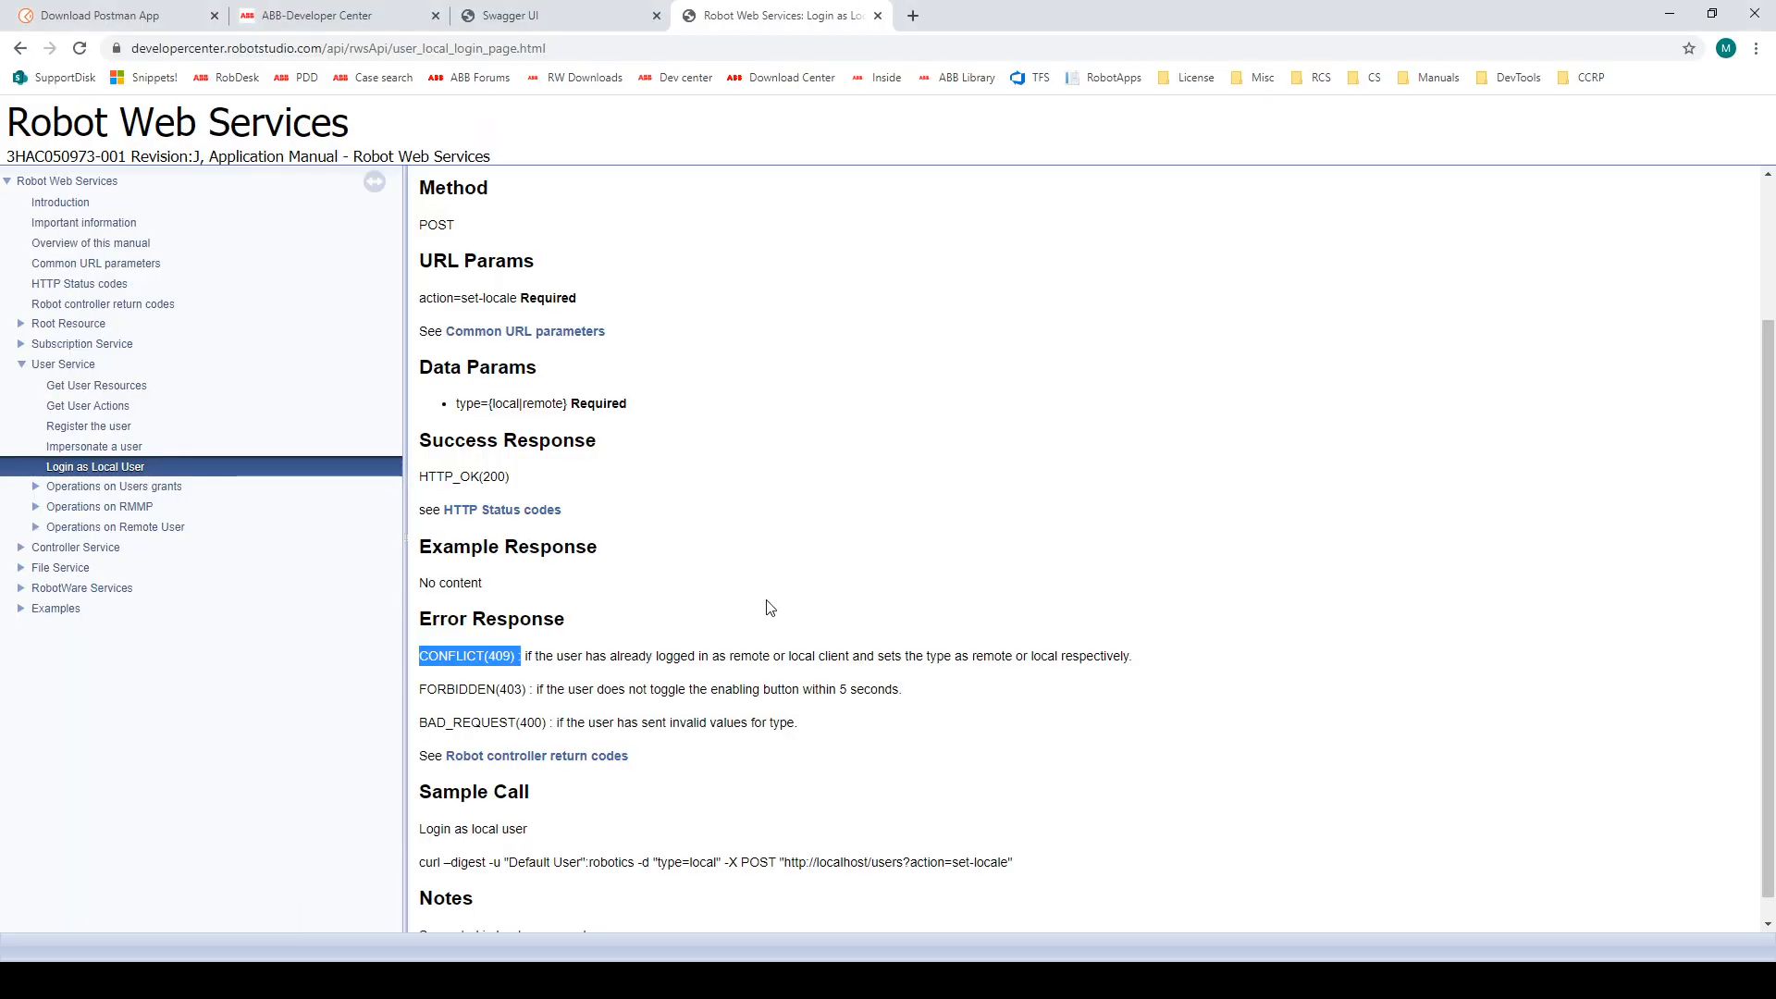
{"action": "scroll", "coordinate": [789, 595], "scroll_direction": "down", "scroll_amount": 1}
{"action": "scroll", "coordinate": [799, 596], "scroll_direction": "up", "scroll_amount": 1}
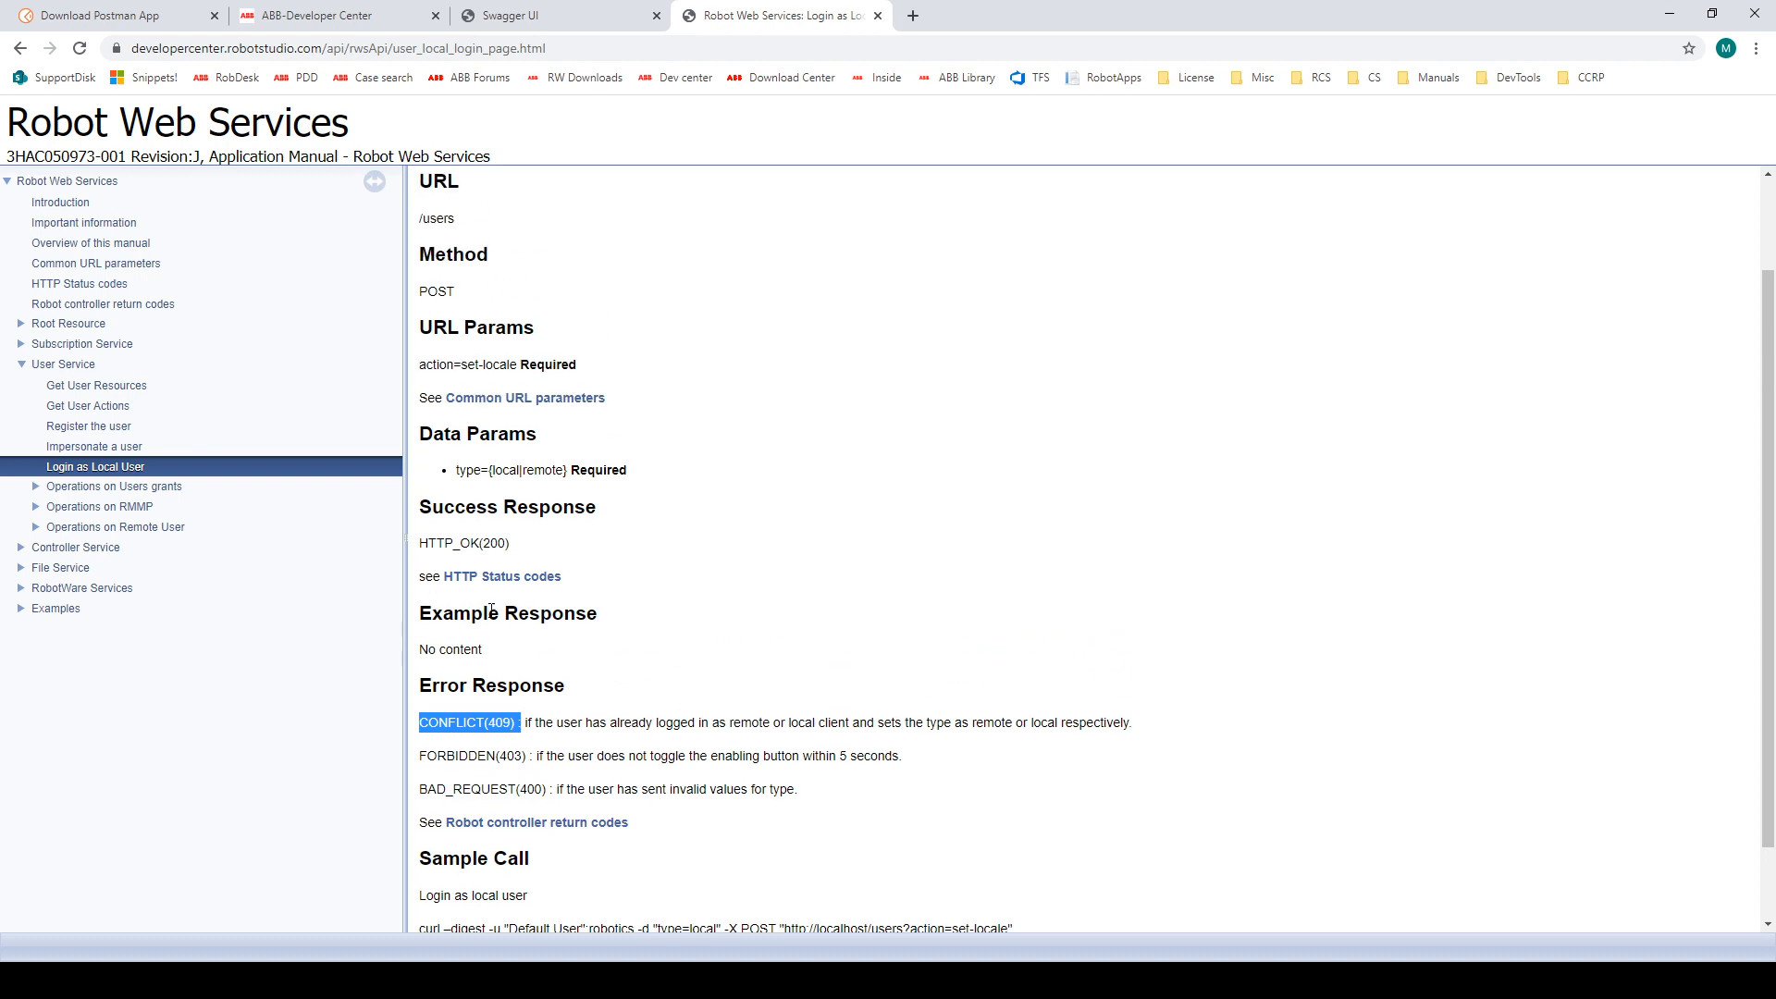
{"action": "scroll", "coordinate": [858, 792], "scroll_direction": "down", "scroll_amount": 1}
{"action": "left_click_drag", "start_coordinate": [933, 839], "coordinate": [428, 837]}
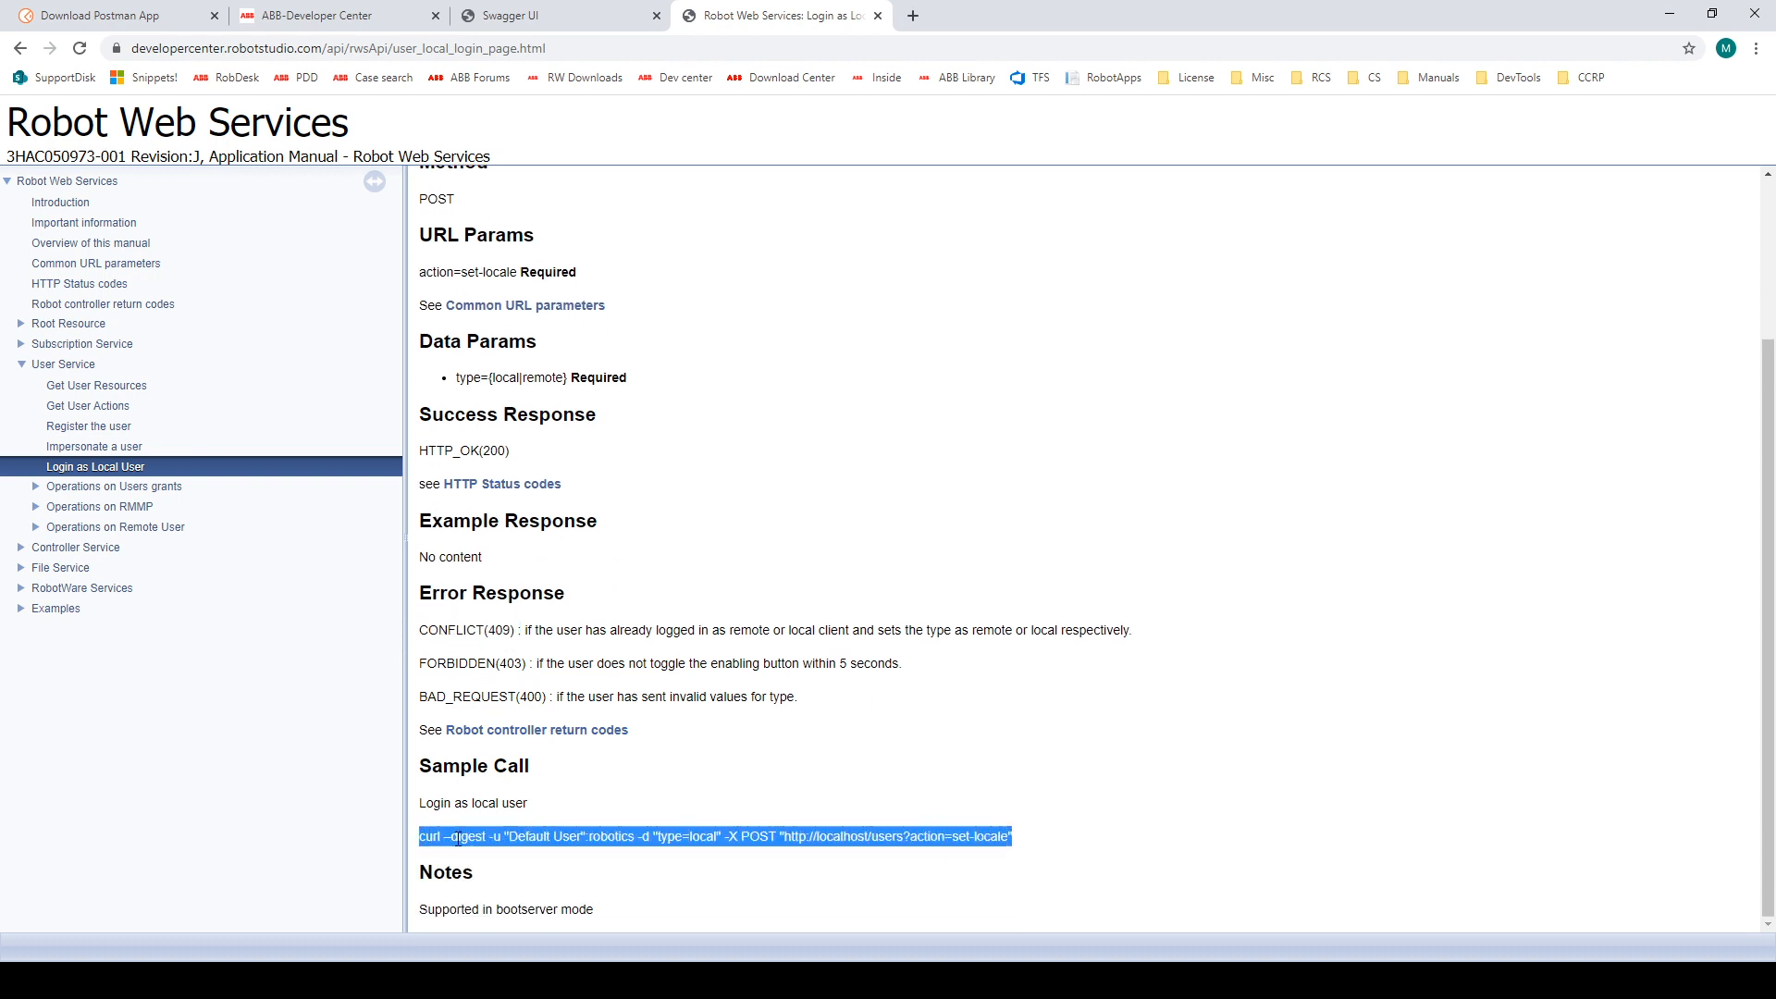
{"action": "left_click", "coordinate": [507, 845]}
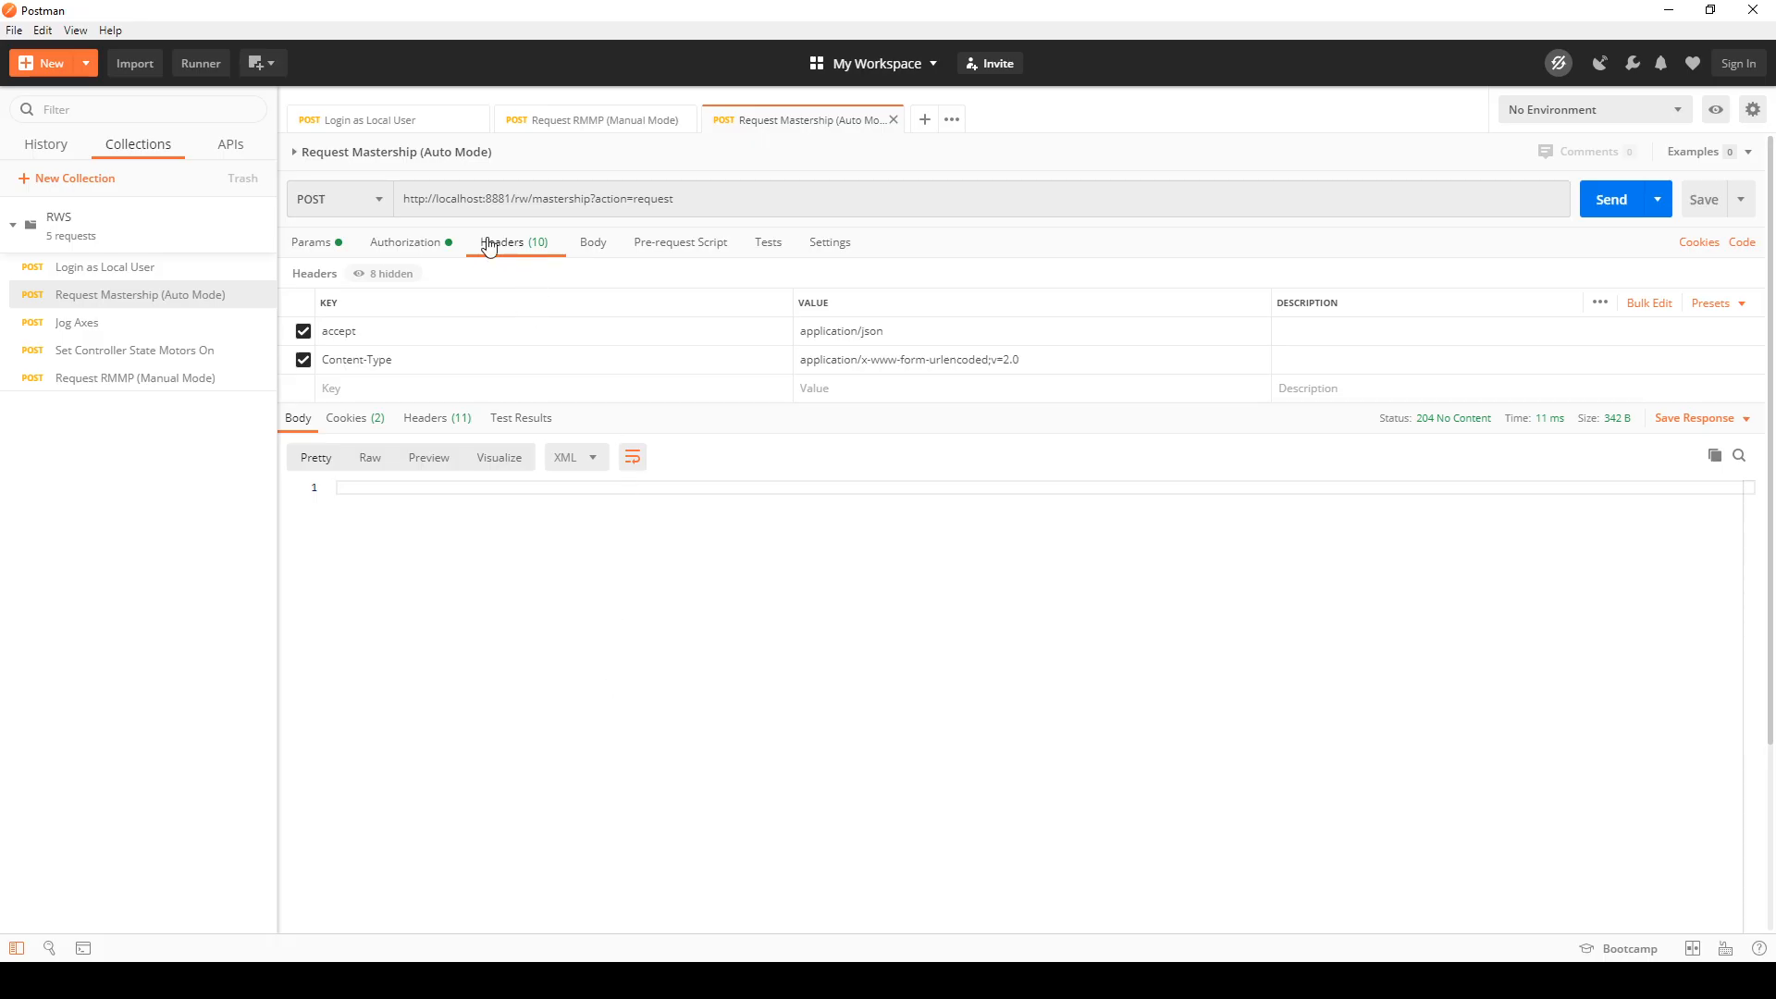
Step: In Postman, check the mastership request's body, and open the Jog Axes request to examine its headers and body parameters
{"action": "left_click", "coordinate": [599, 243]}
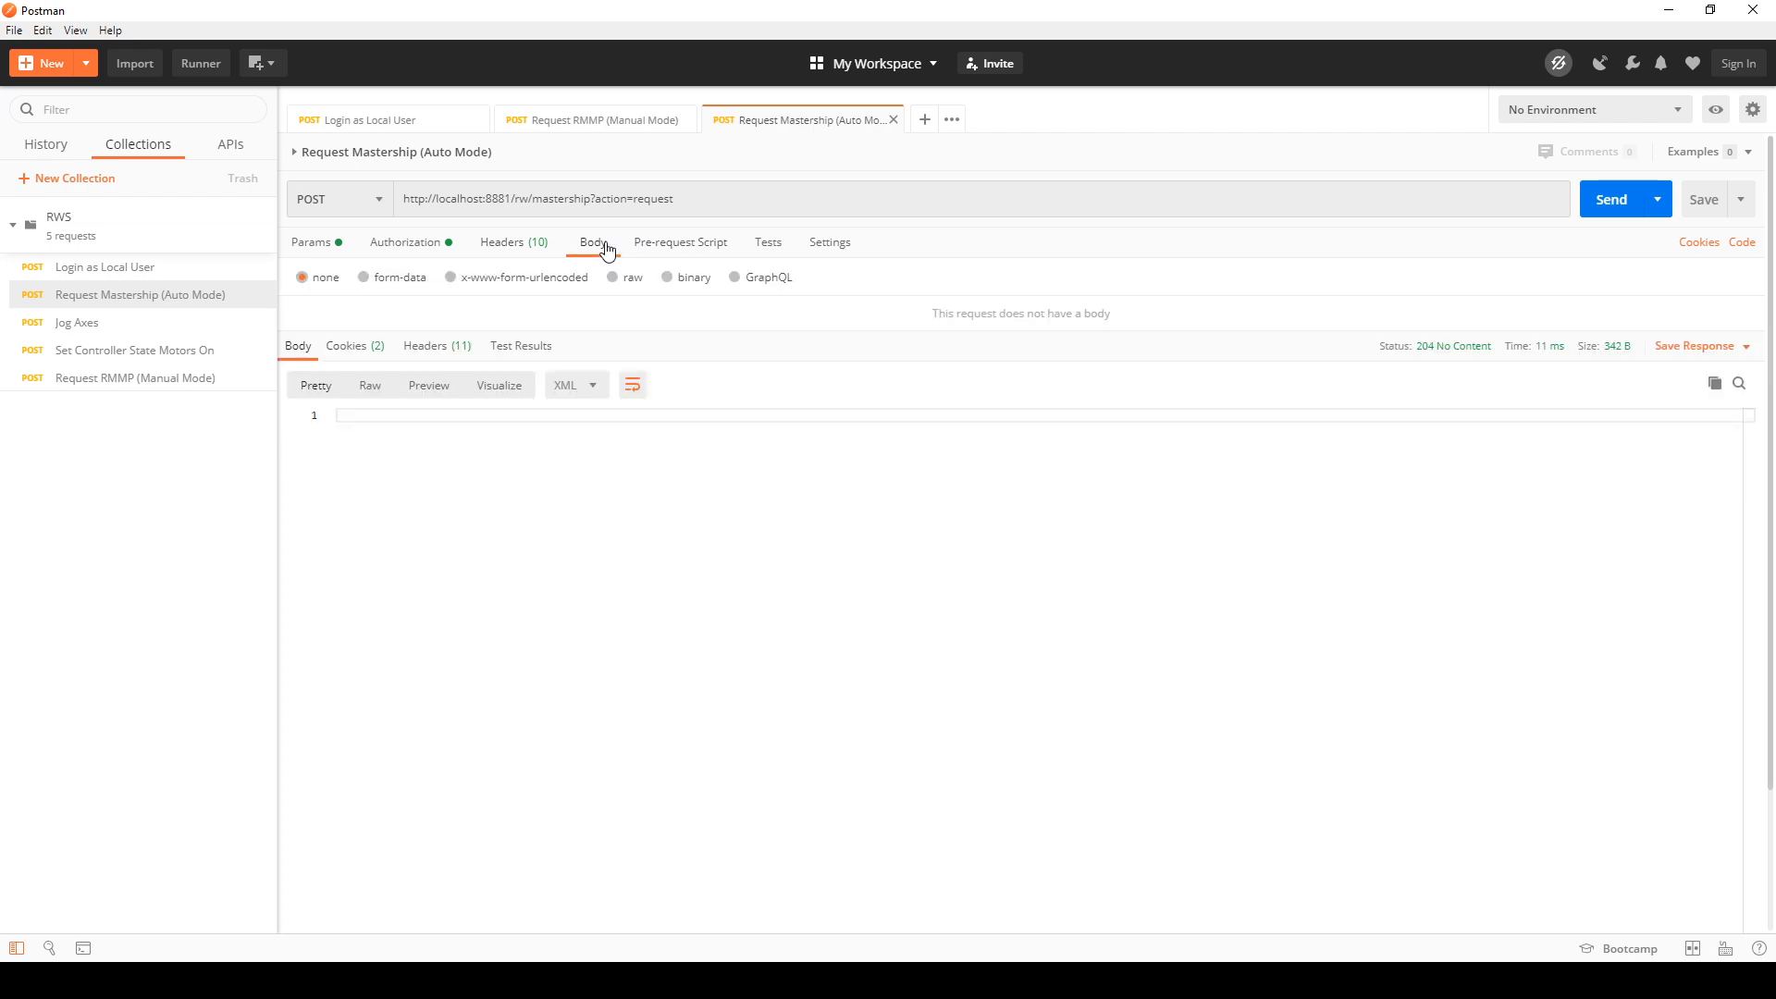
{"action": "left_click", "coordinate": [153, 333]}
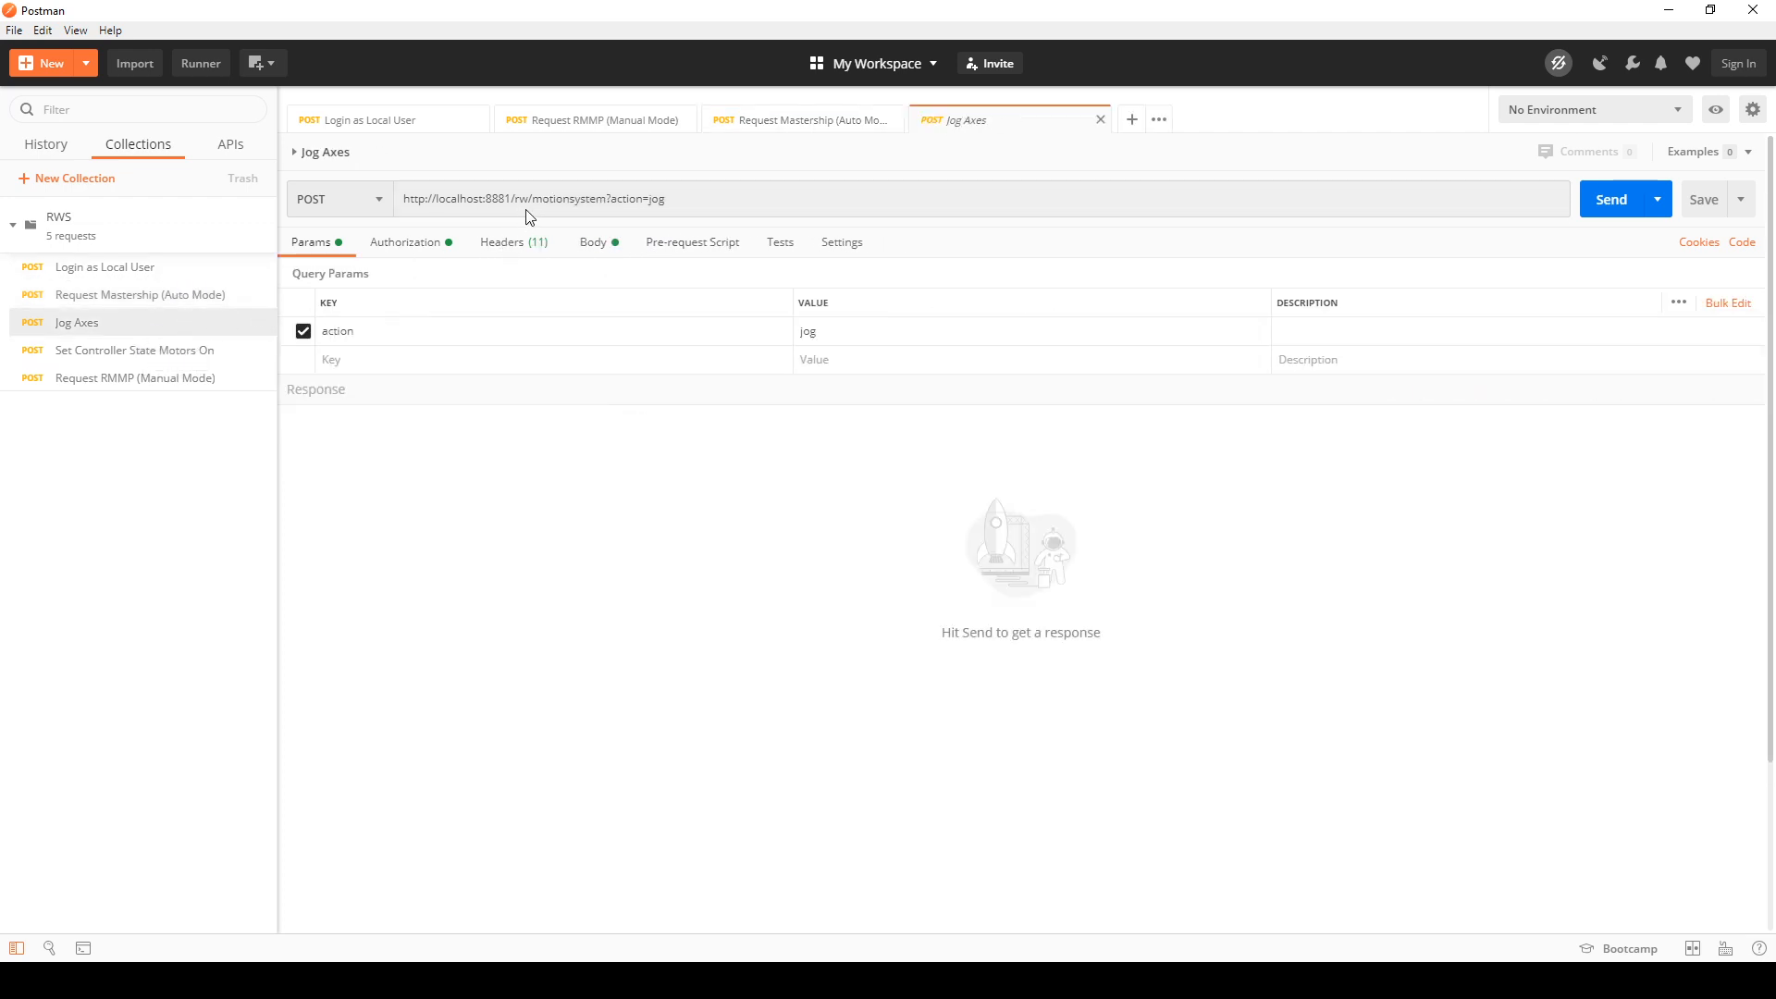
{"action": "left_click", "coordinate": [535, 248]}
{"action": "left_click", "coordinate": [599, 243]}
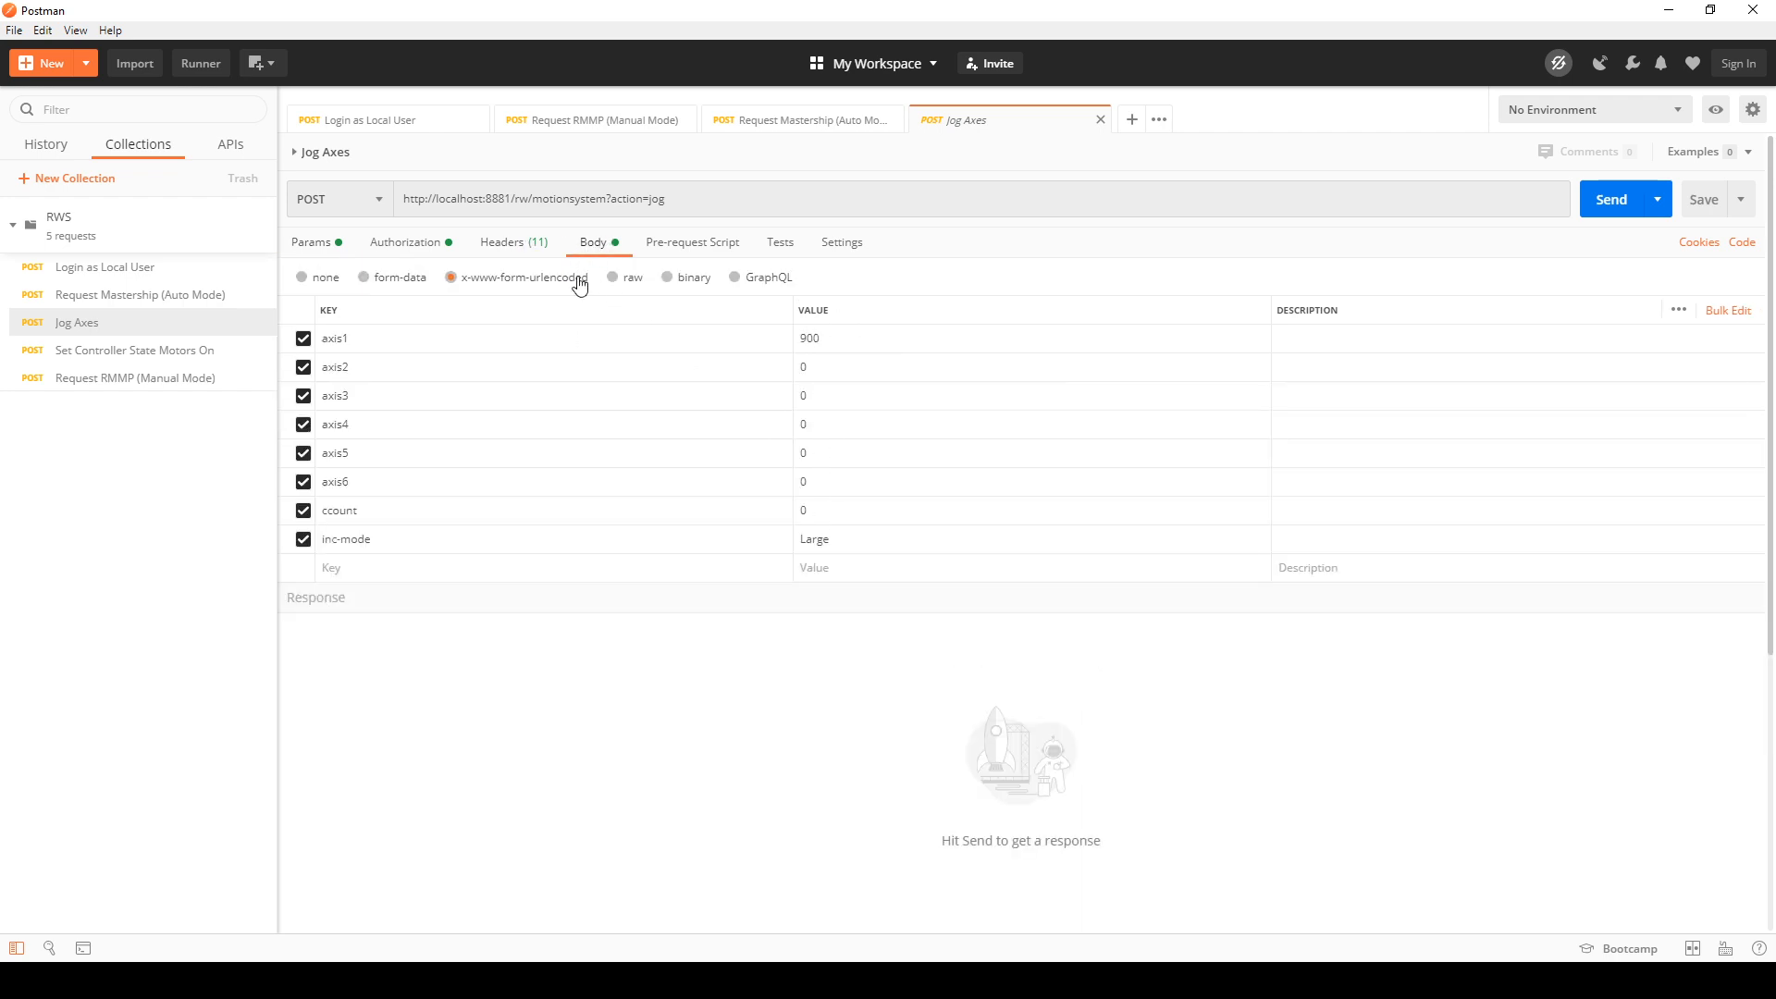
Step: Examine the Digest Auth username and password settings of the Jog Axes request and return to its query parameters
{"action": "left_click", "coordinate": [413, 244]}
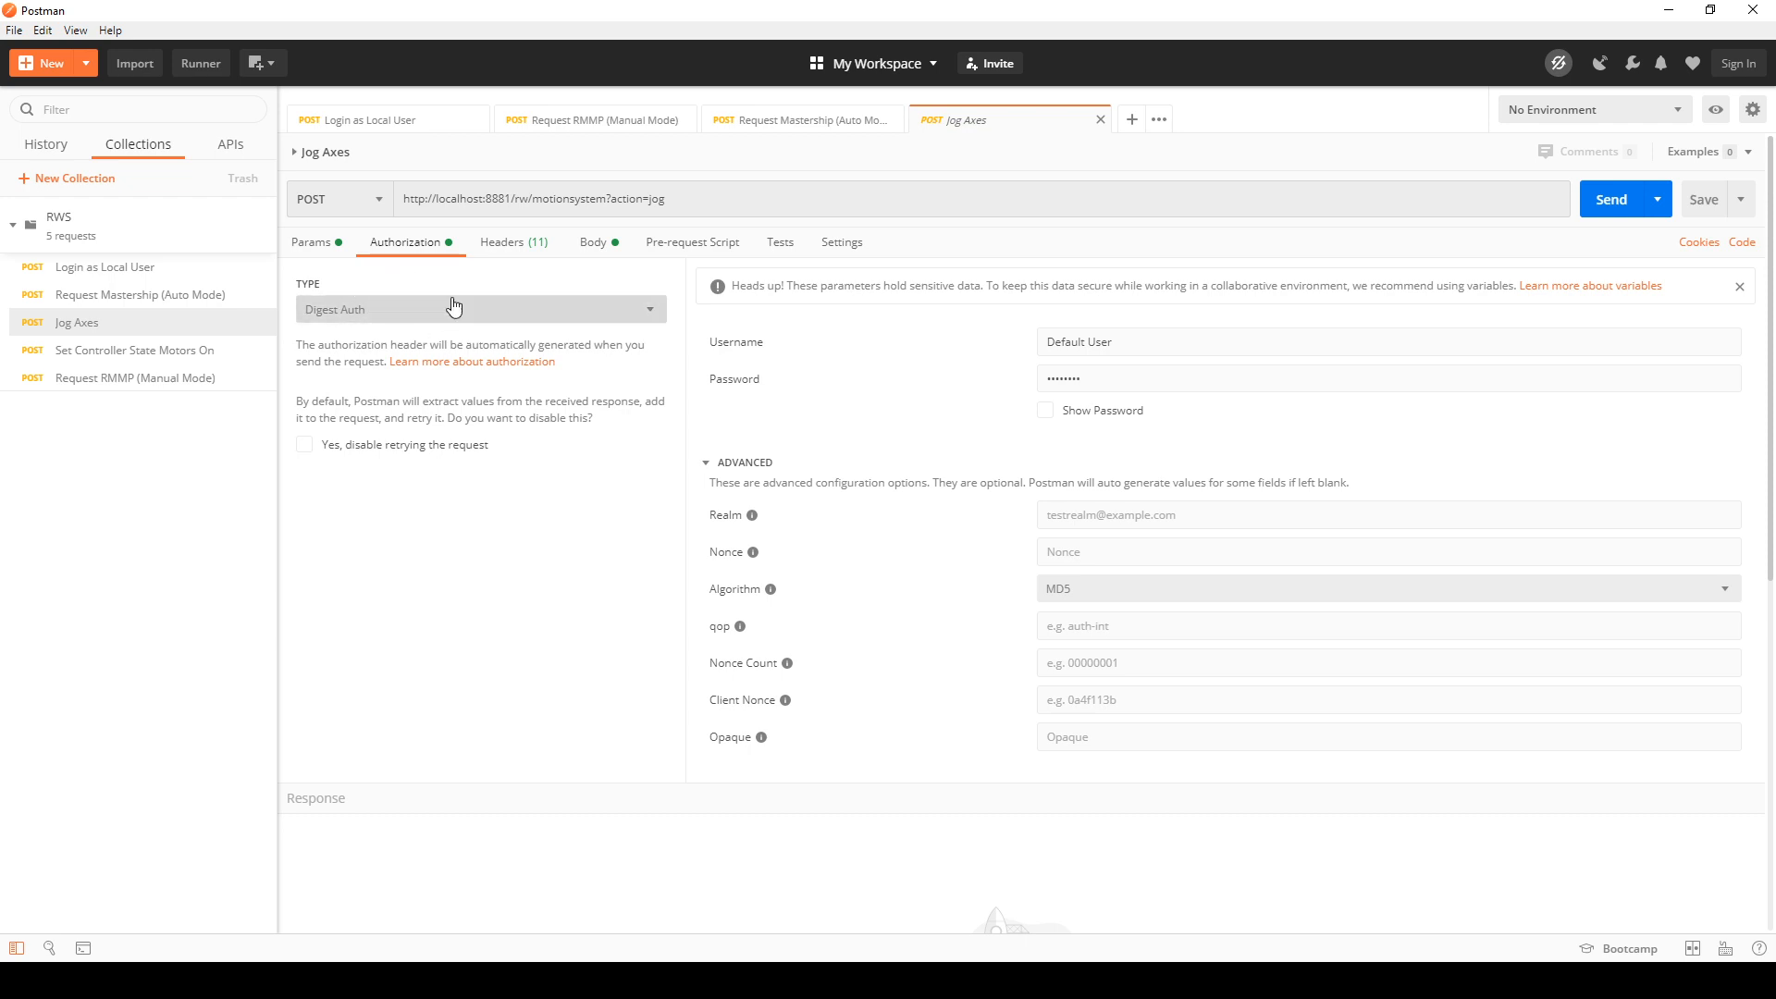
{"action": "double_click", "coordinate": [1071, 342]}
{"action": "double_click", "coordinate": [1080, 377]}
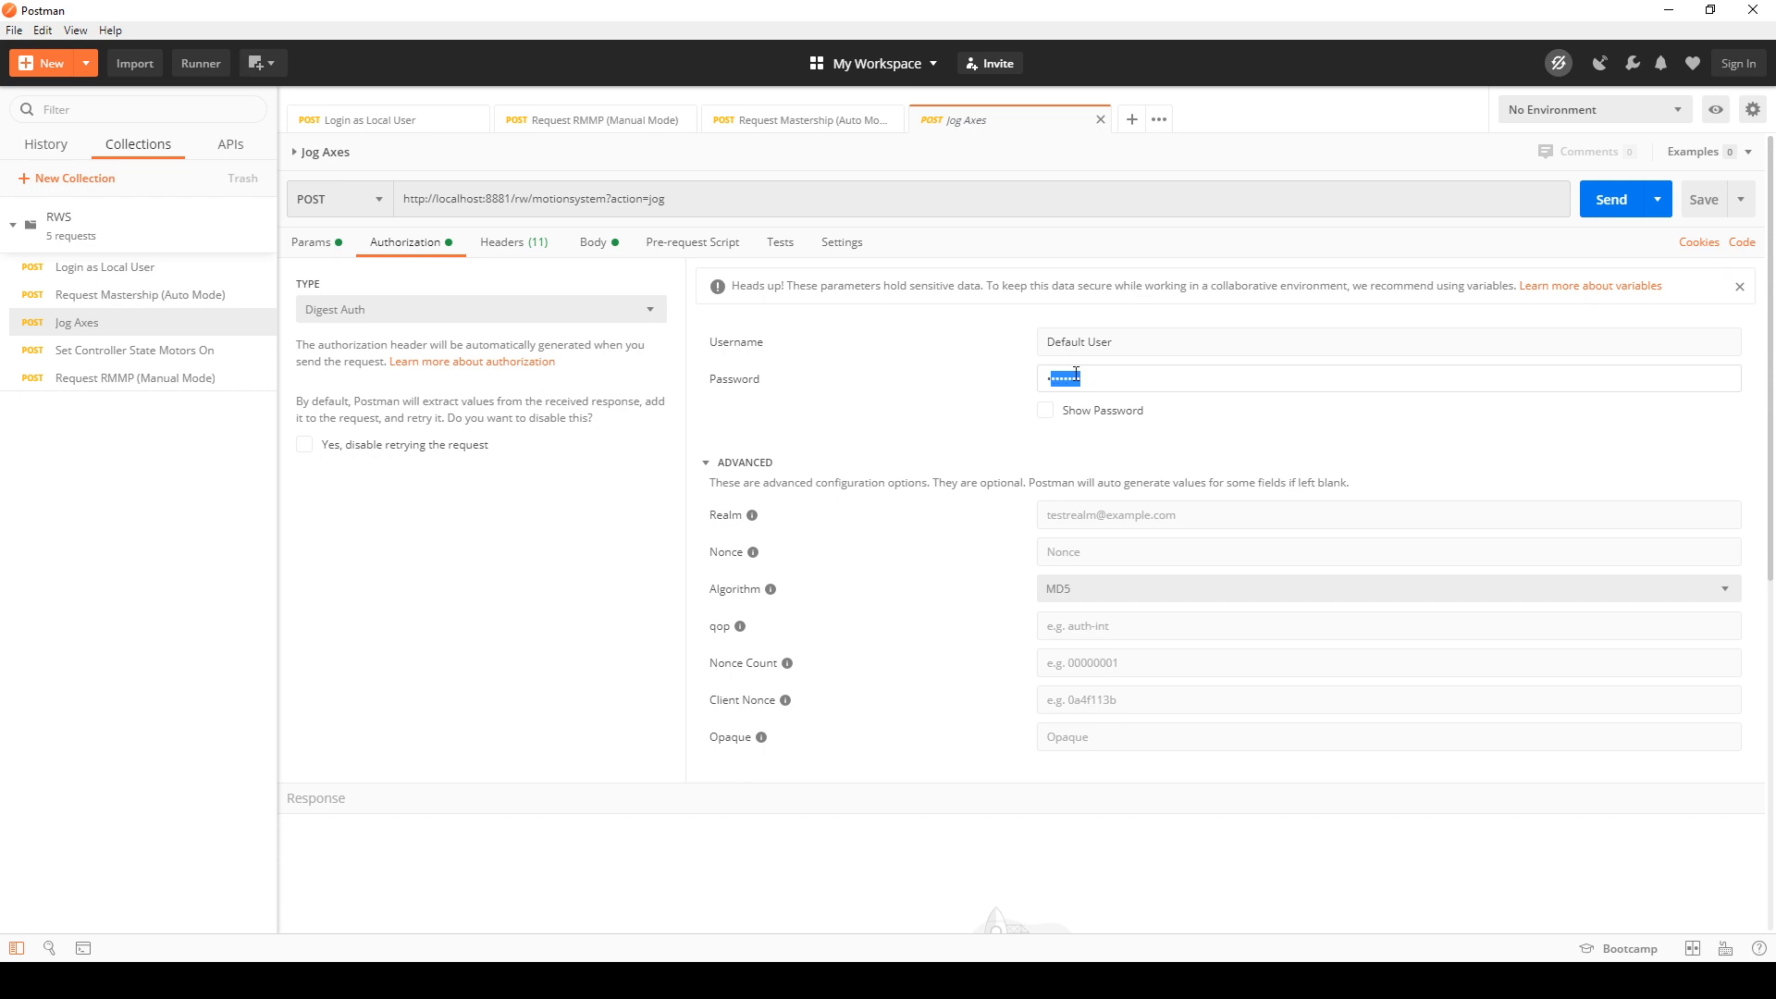
{"action": "left_click", "coordinate": [1047, 410]}
{"action": "left_click", "coordinate": [1046, 413]}
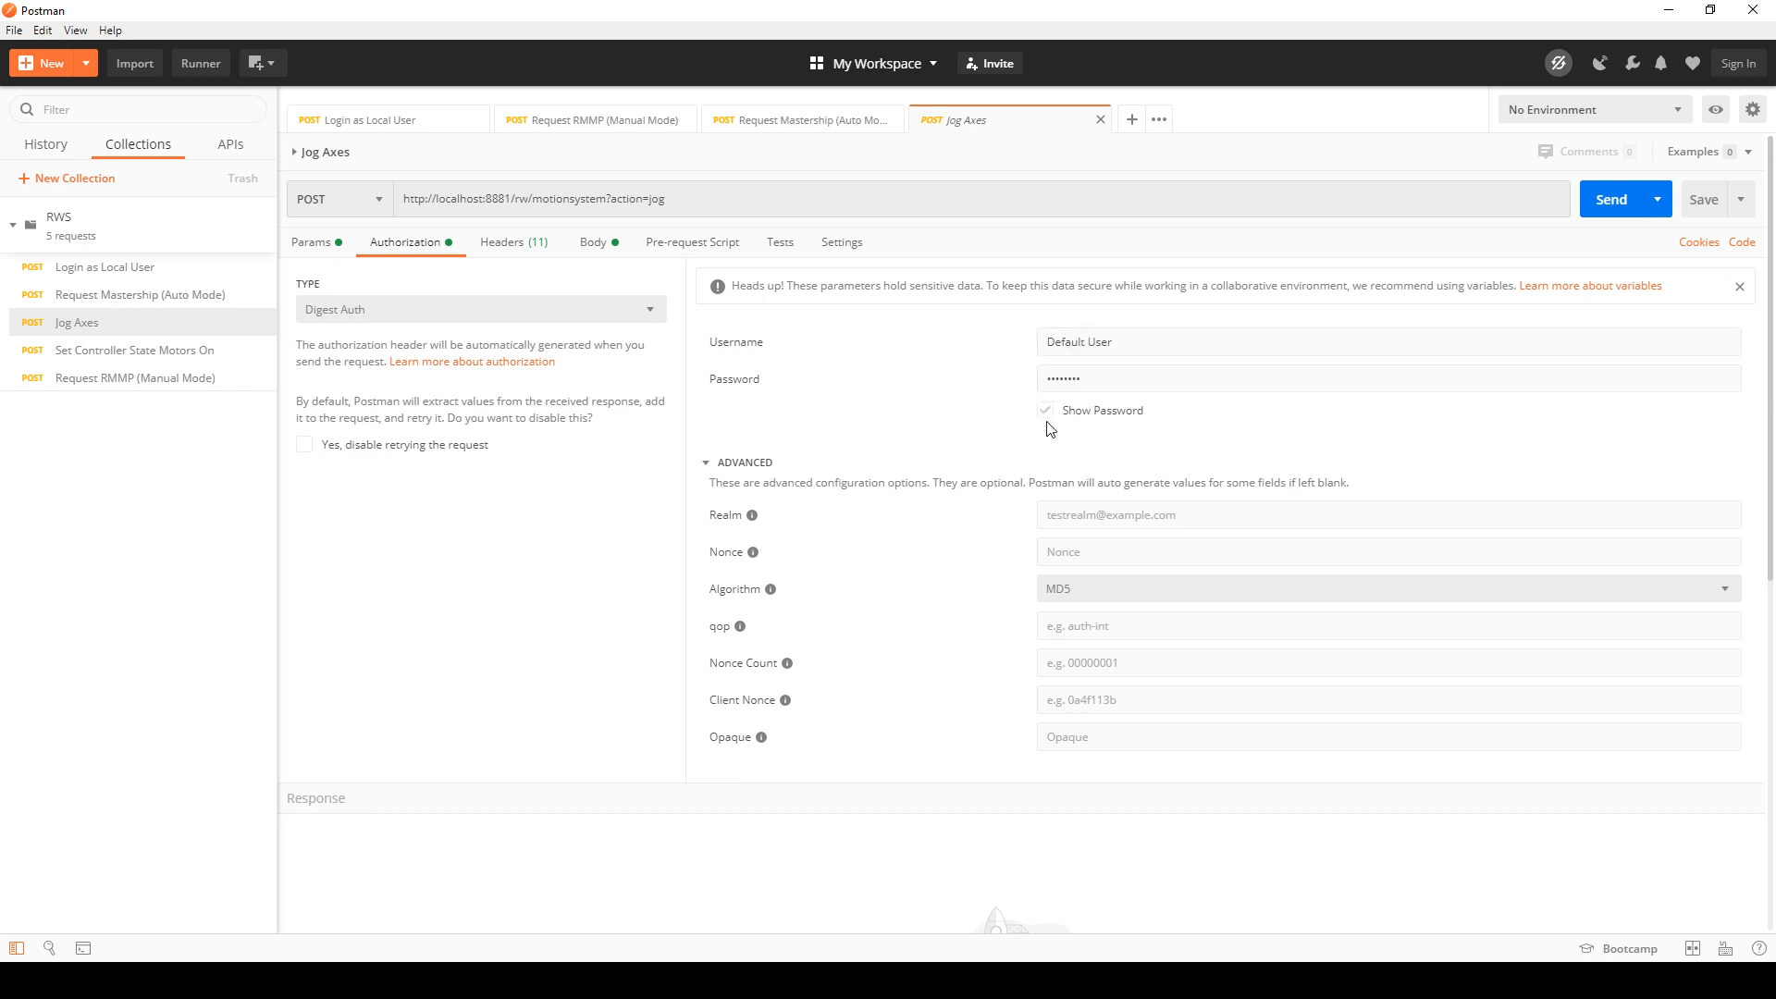
{"action": "left_click", "coordinate": [305, 242]}
Step: Change the Jog Axes request method to GET and set it back to POST
{"action": "left_click", "coordinate": [375, 201]}
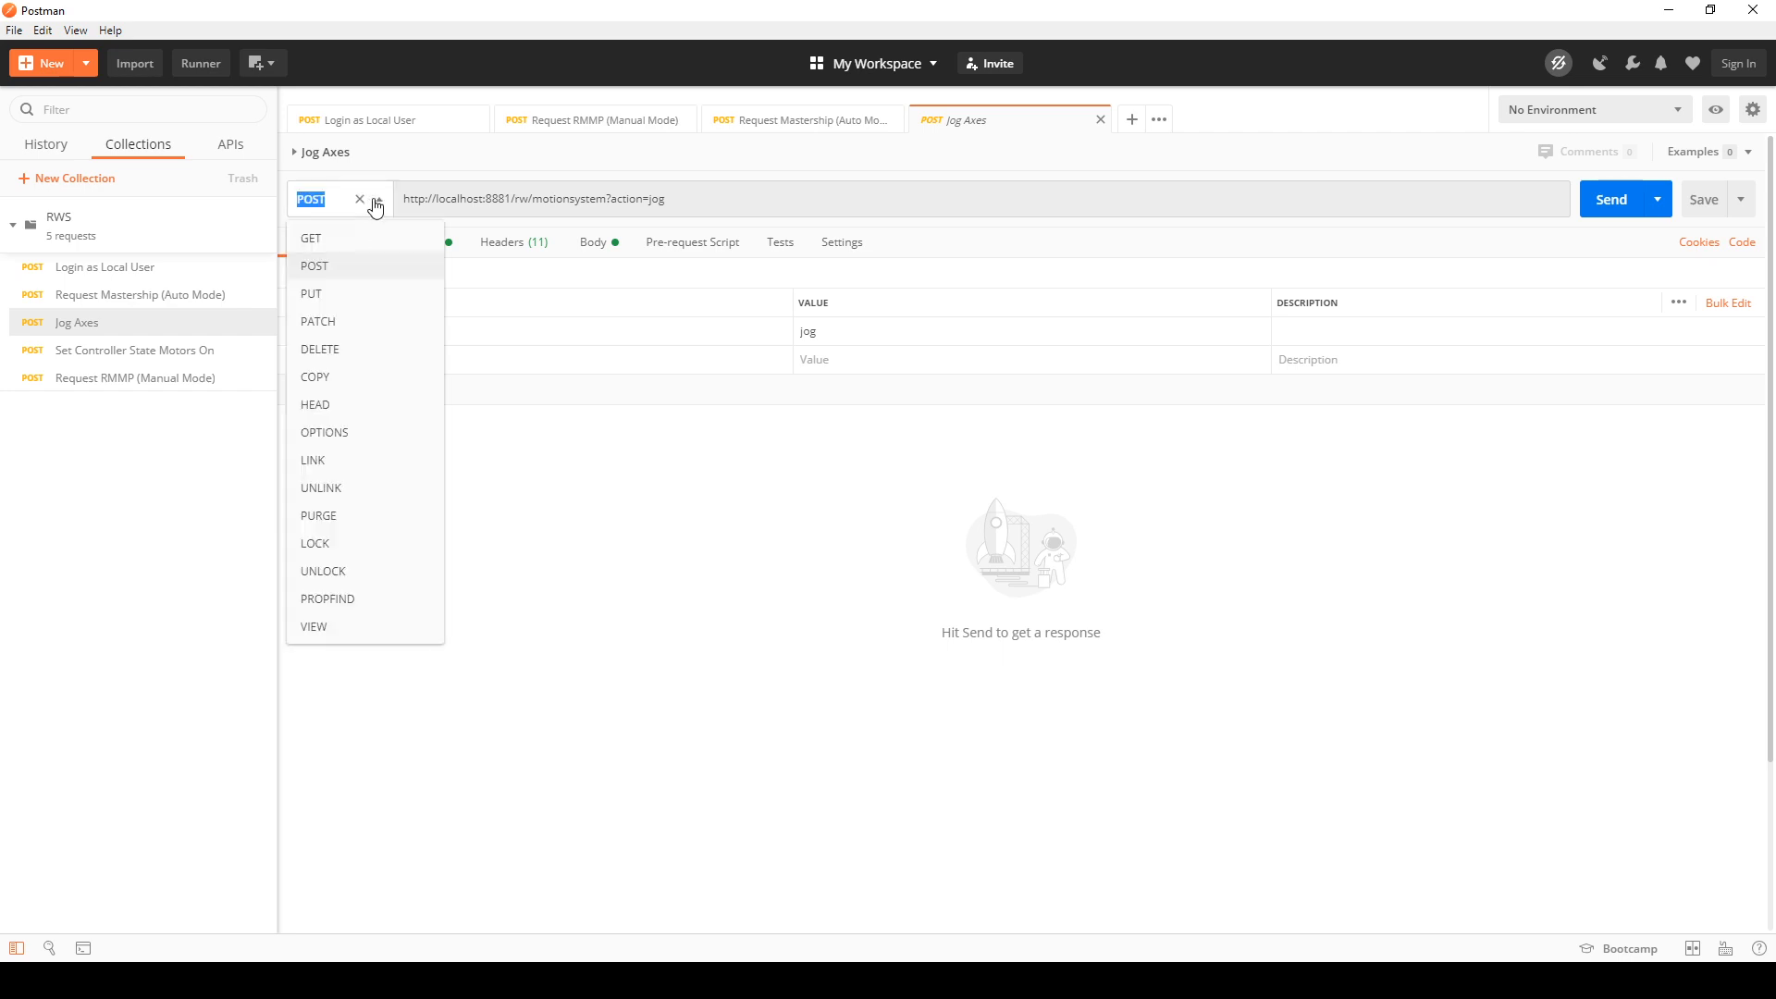
{"action": "left_click", "coordinate": [342, 239]}
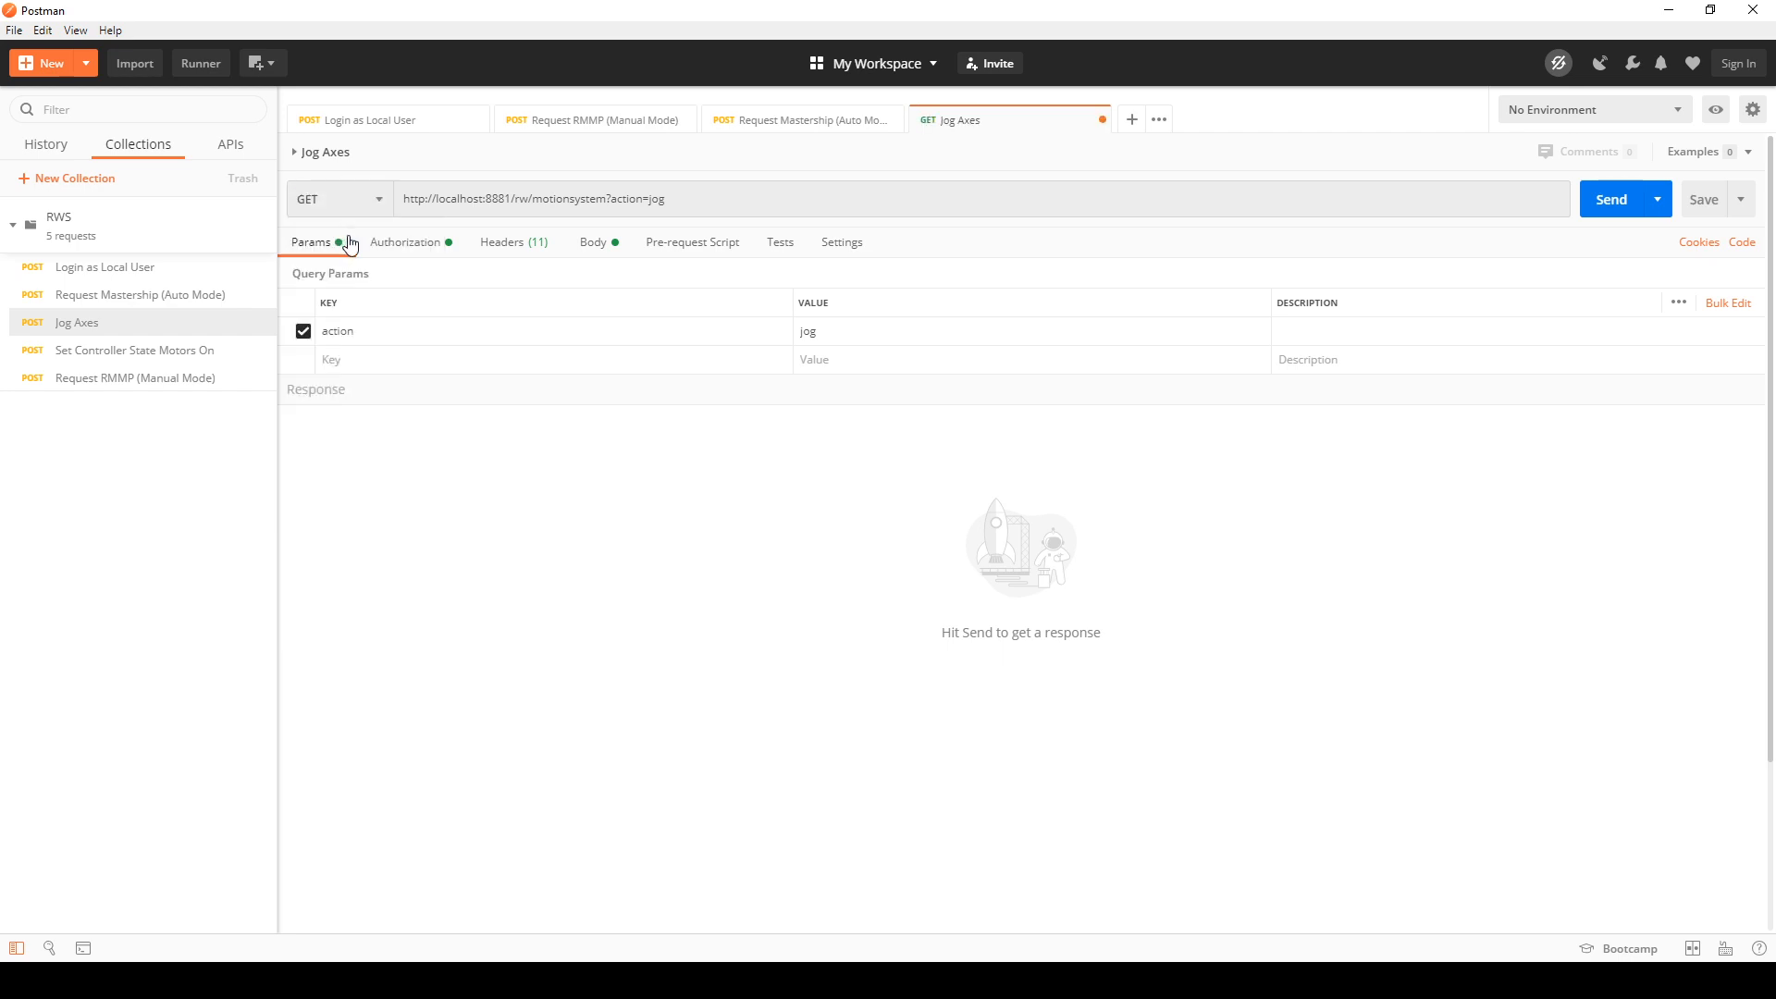
{"action": "left_click", "coordinate": [375, 204]}
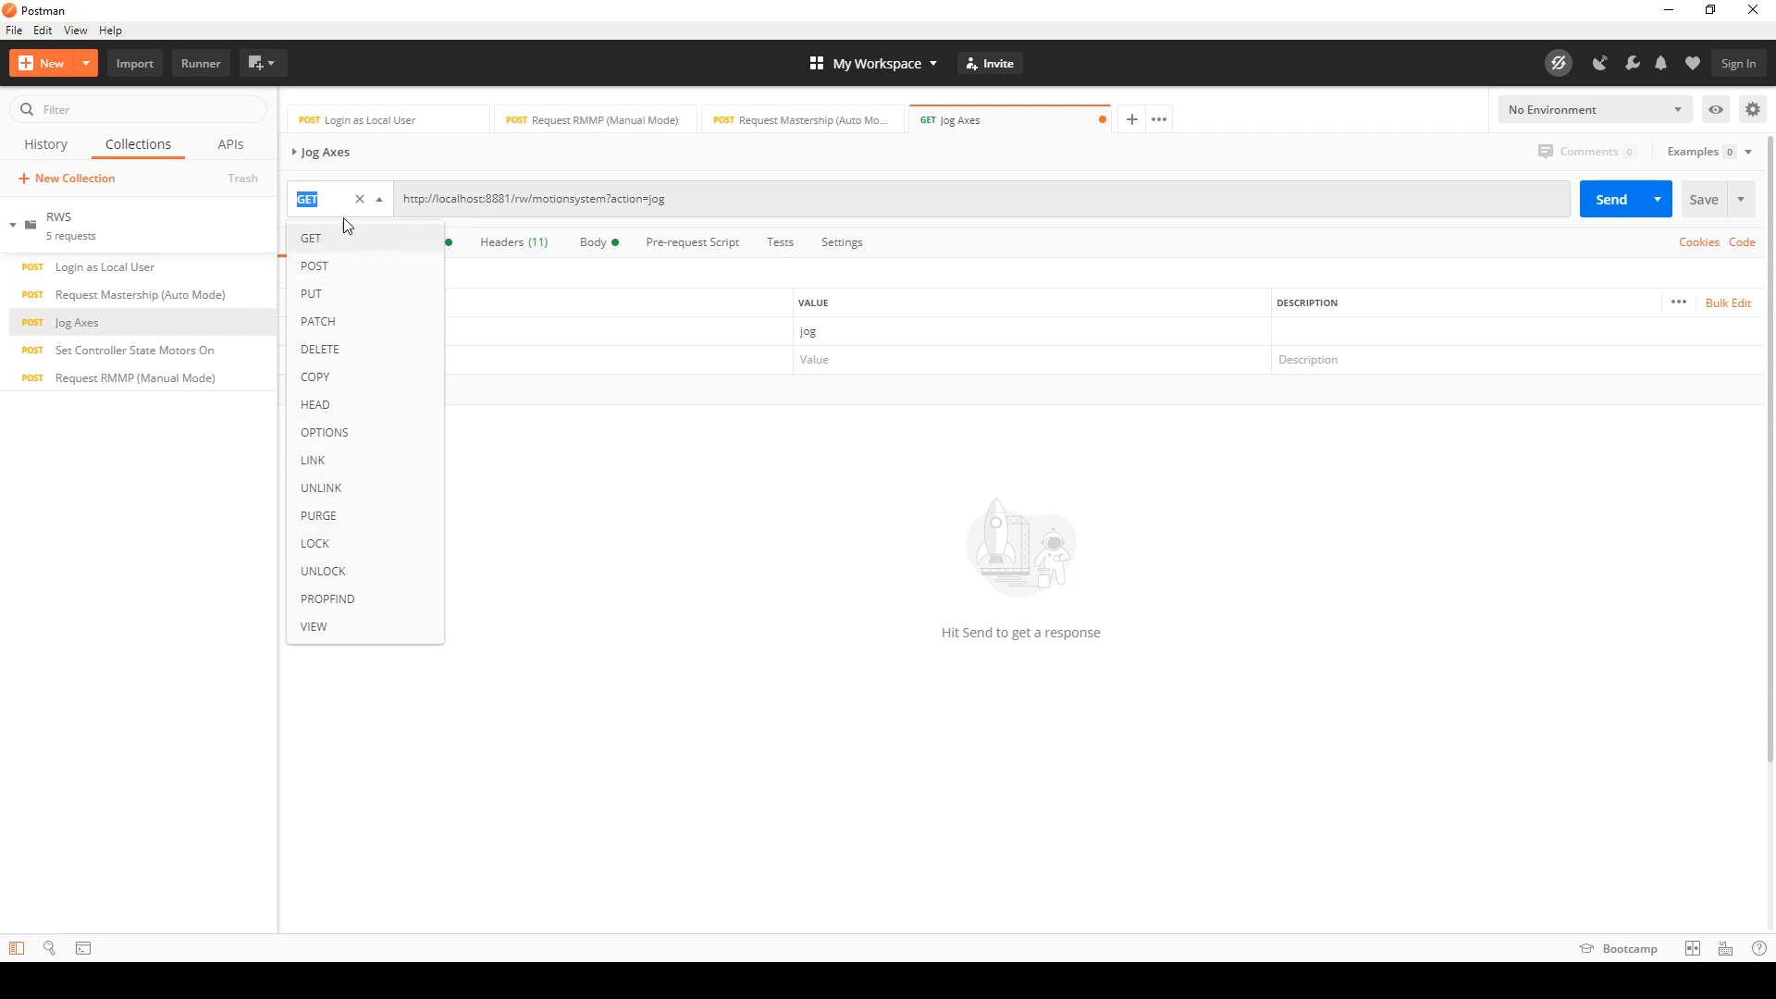
{"action": "left_click", "coordinate": [379, 201]}
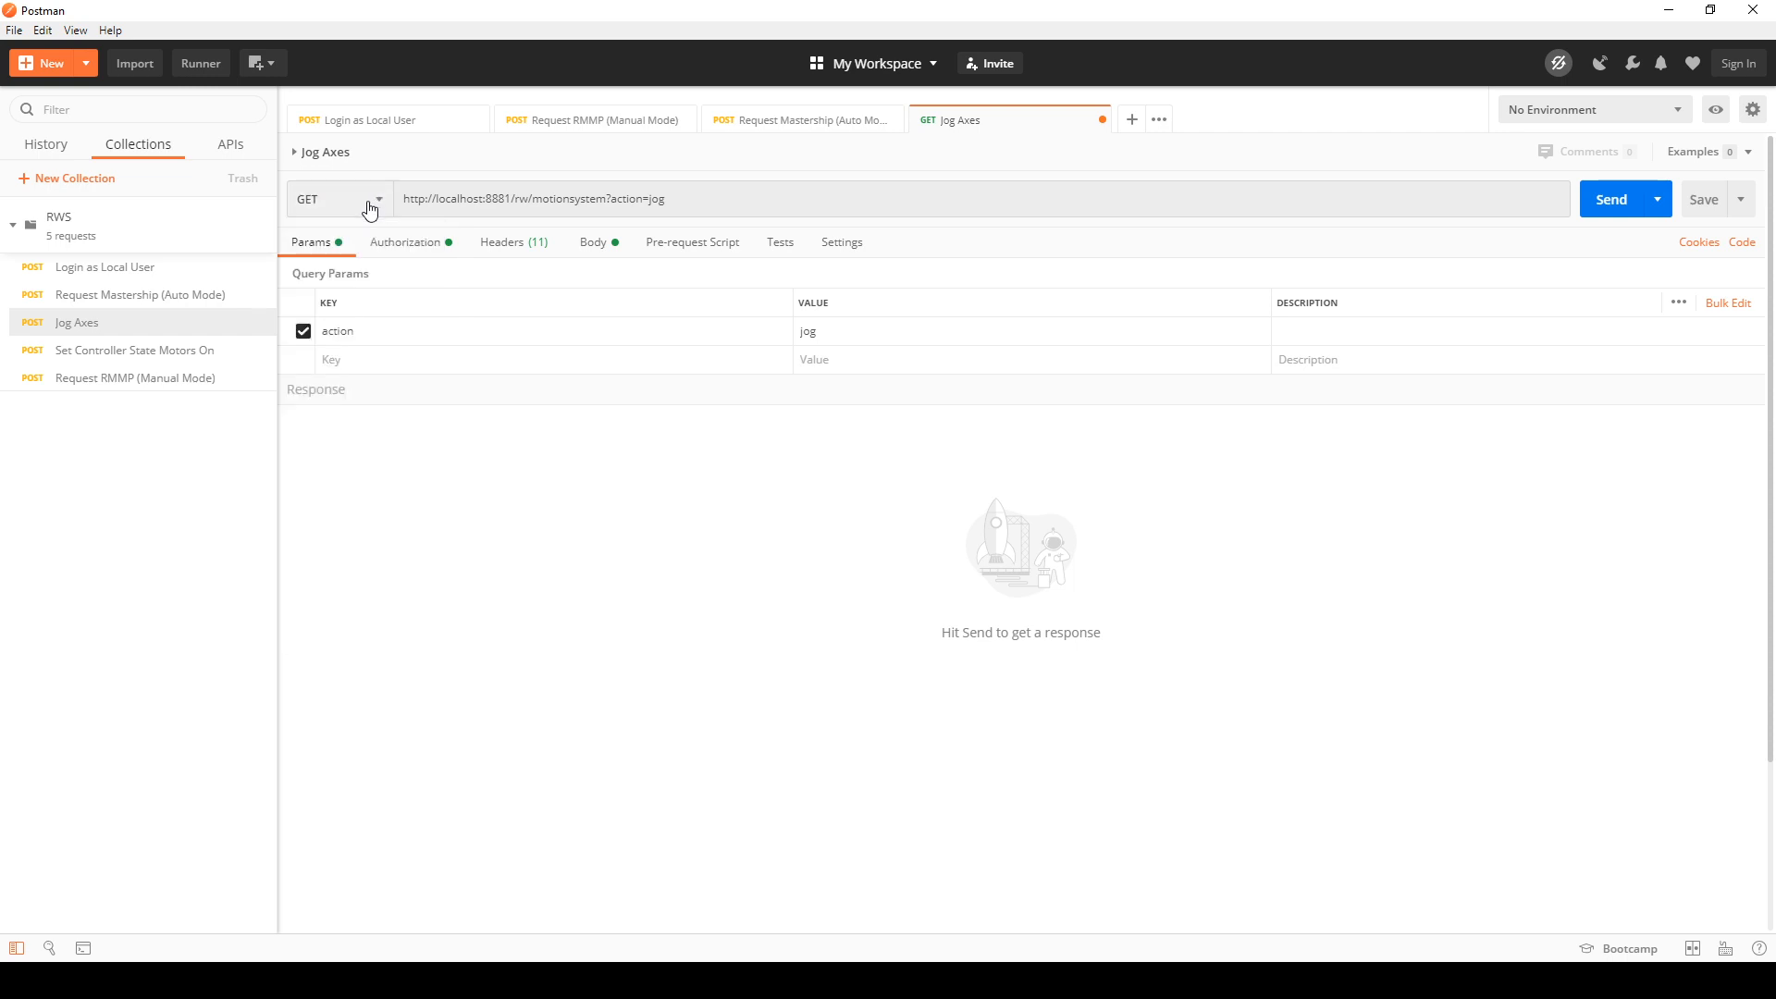
{"action": "left_click", "coordinate": [364, 199]}
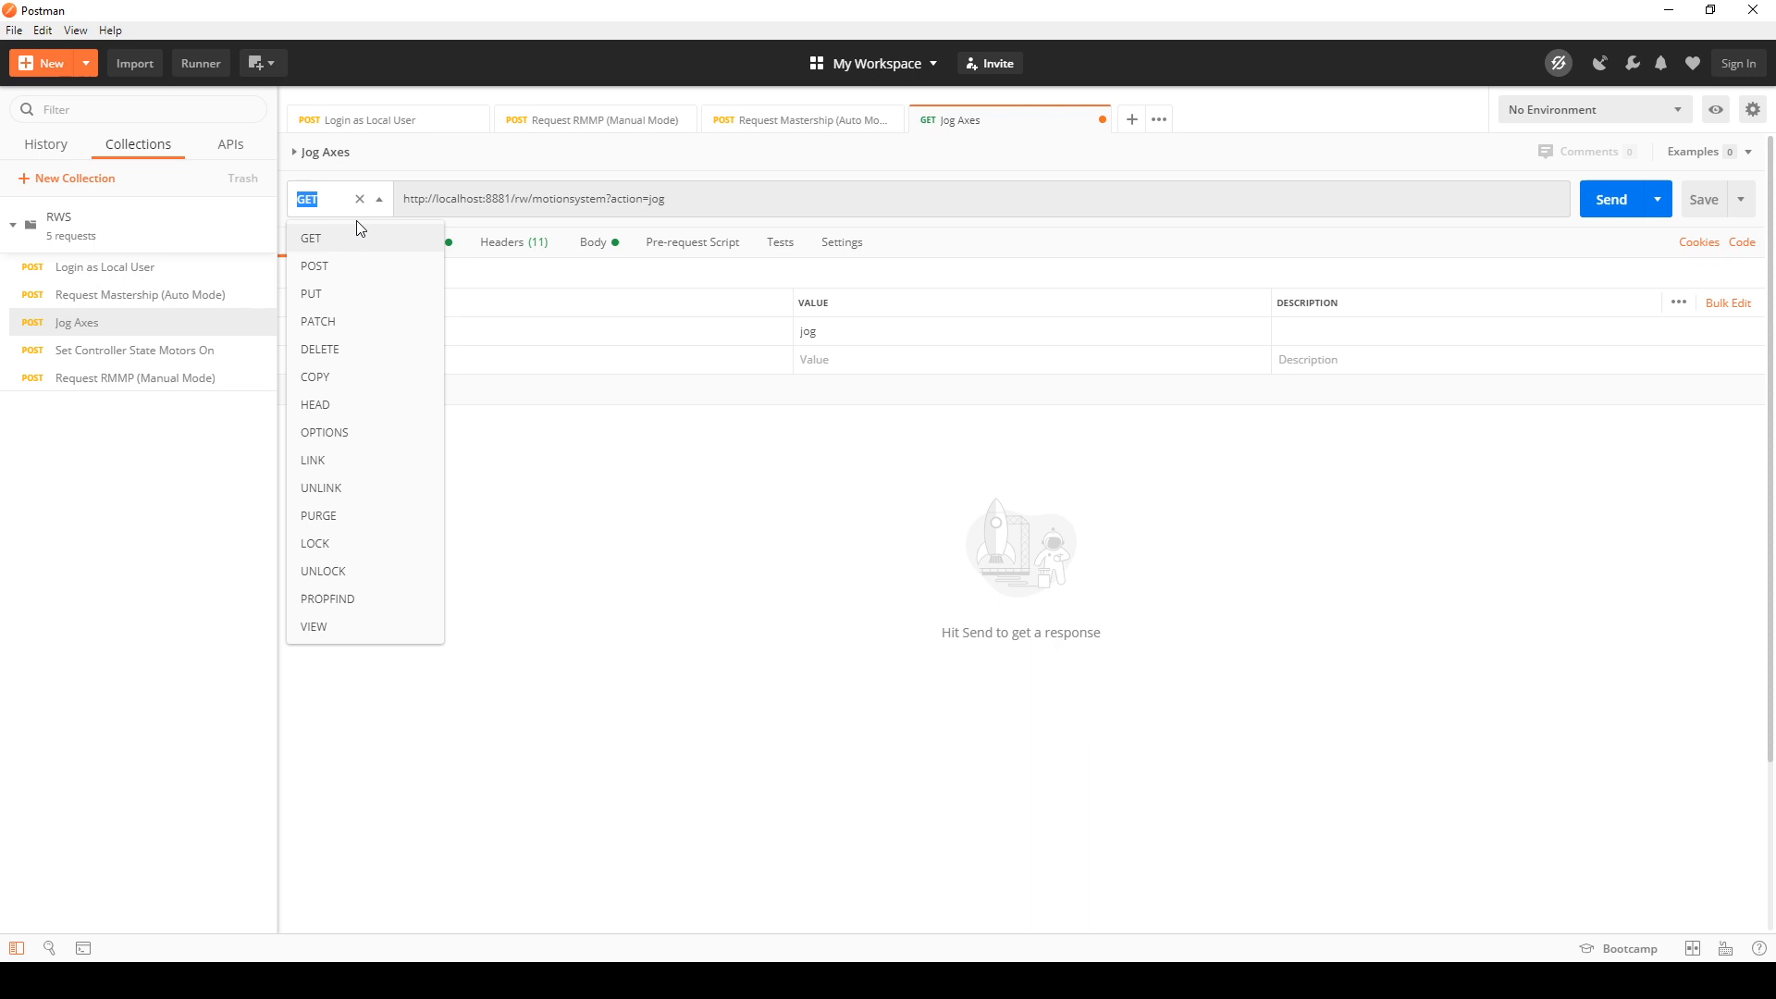
{"action": "left_click", "coordinate": [331, 266]}
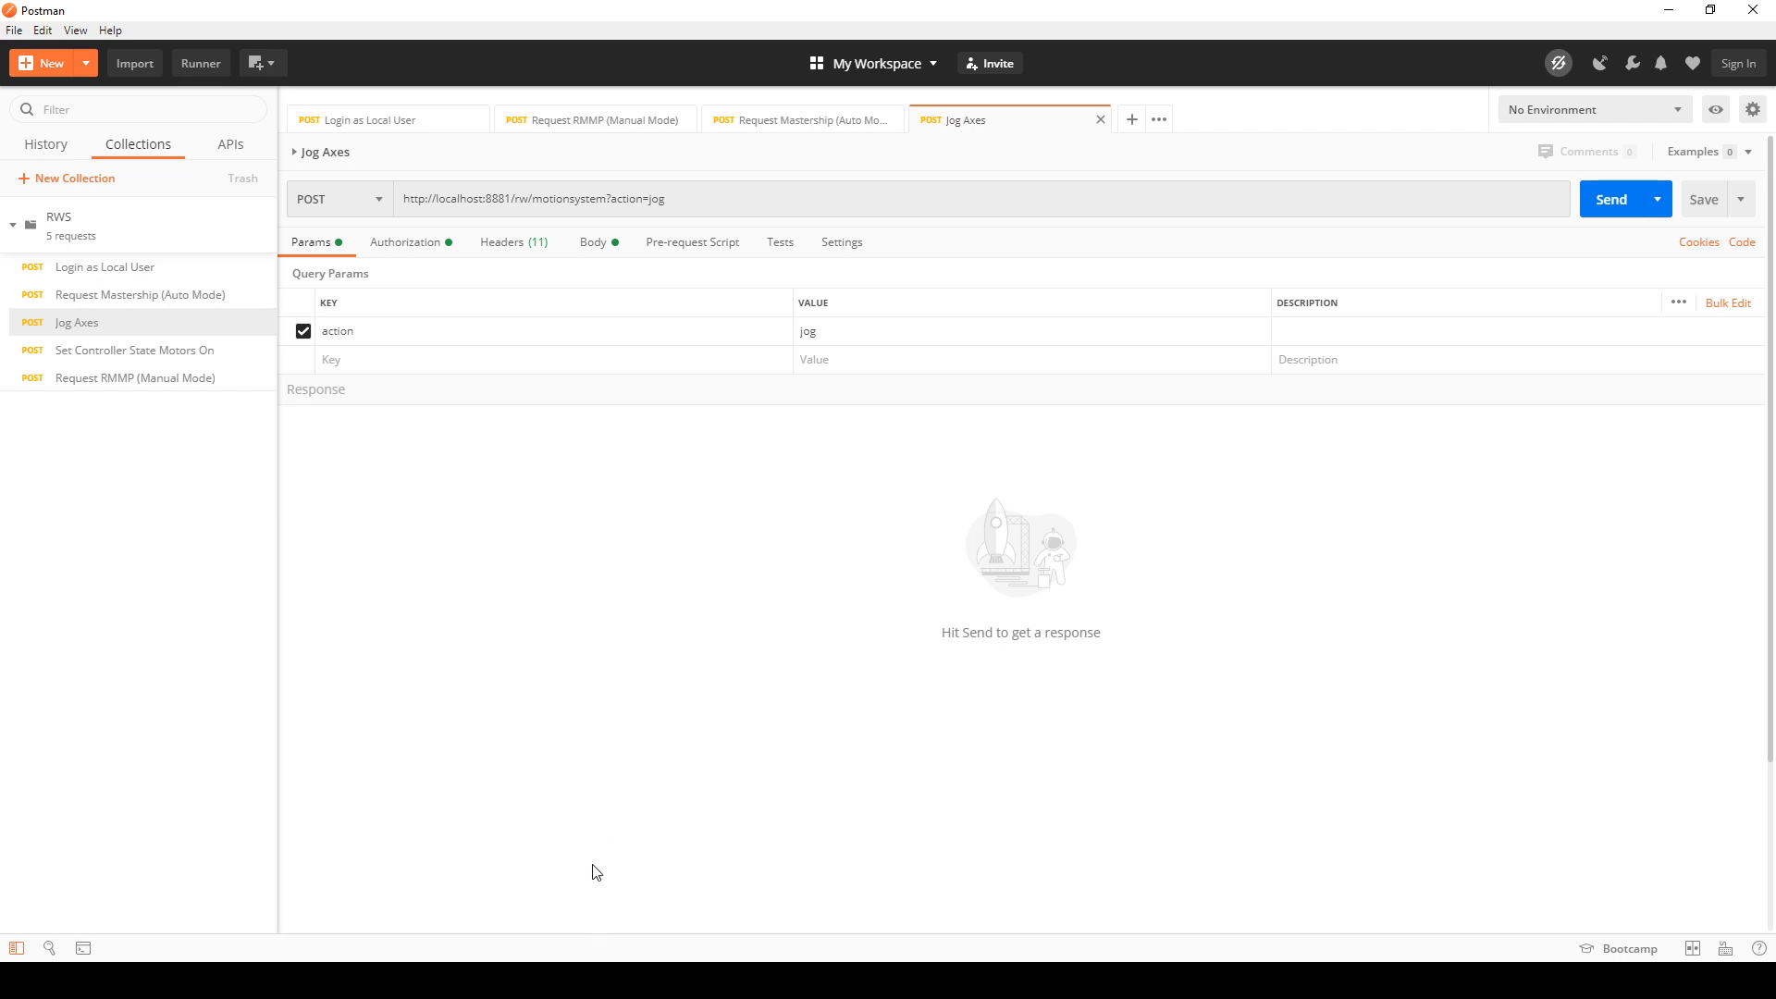
{"action": "mouse_move", "coordinate": [568, 981]}
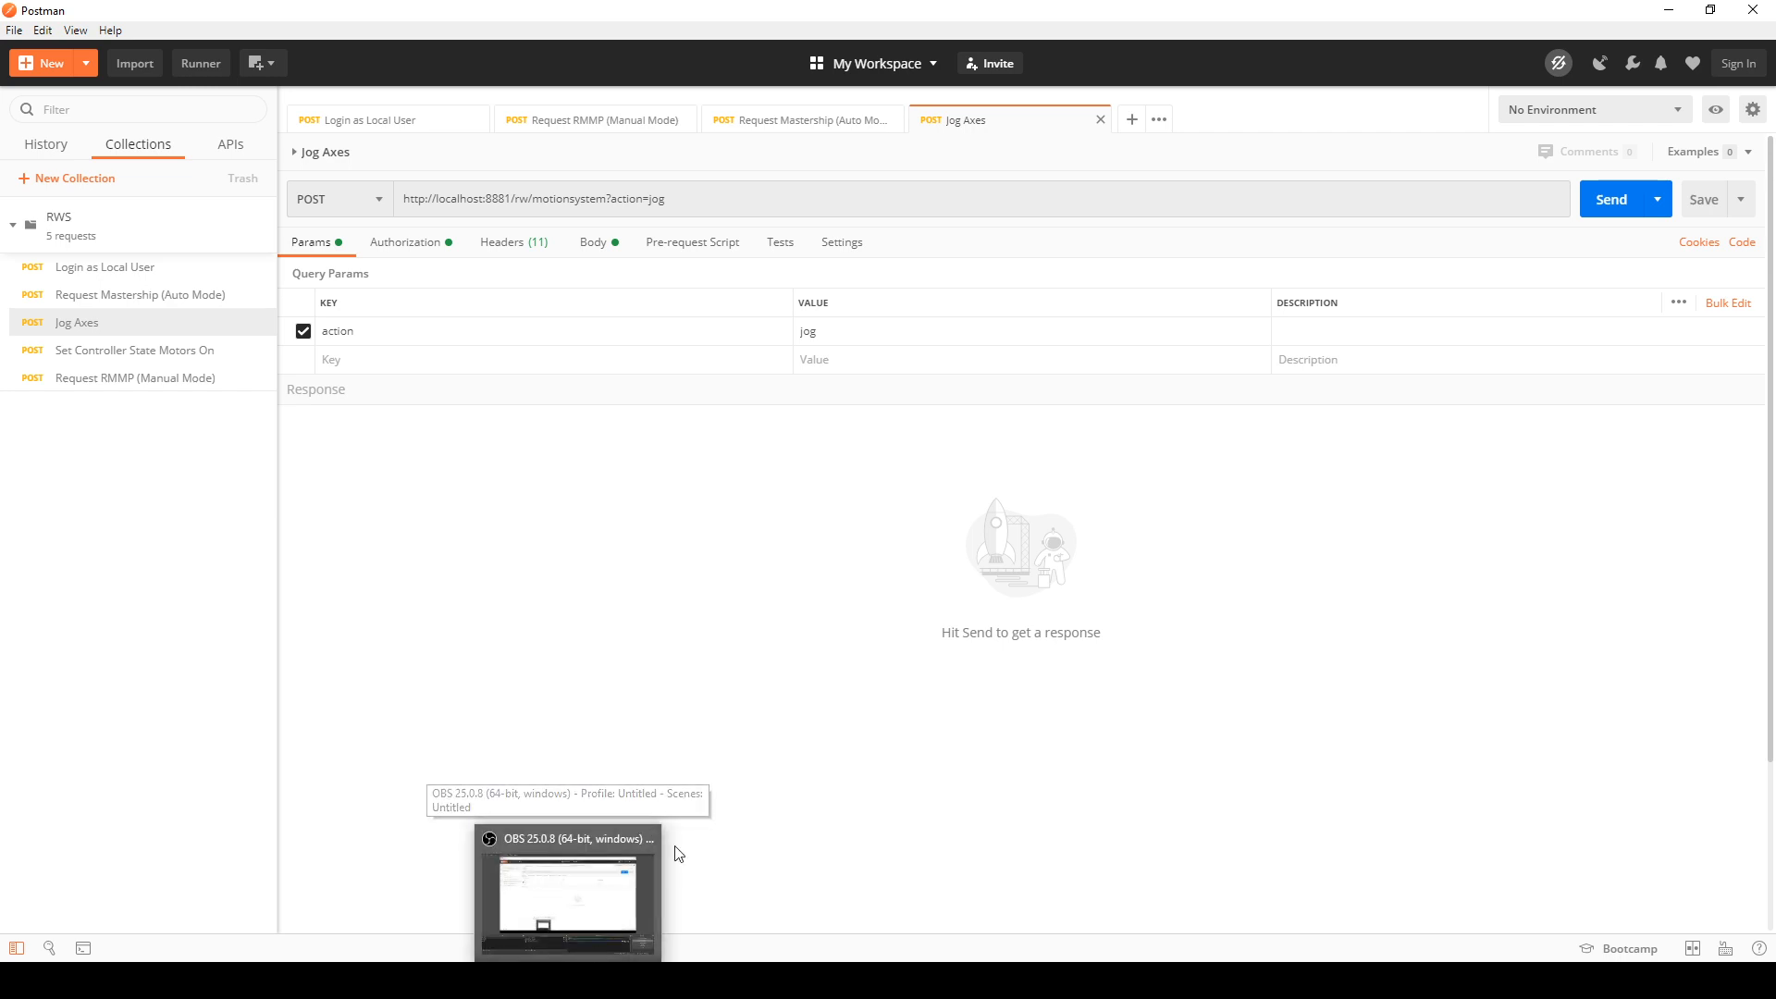
{"action": "left_click", "coordinate": [627, 903]}
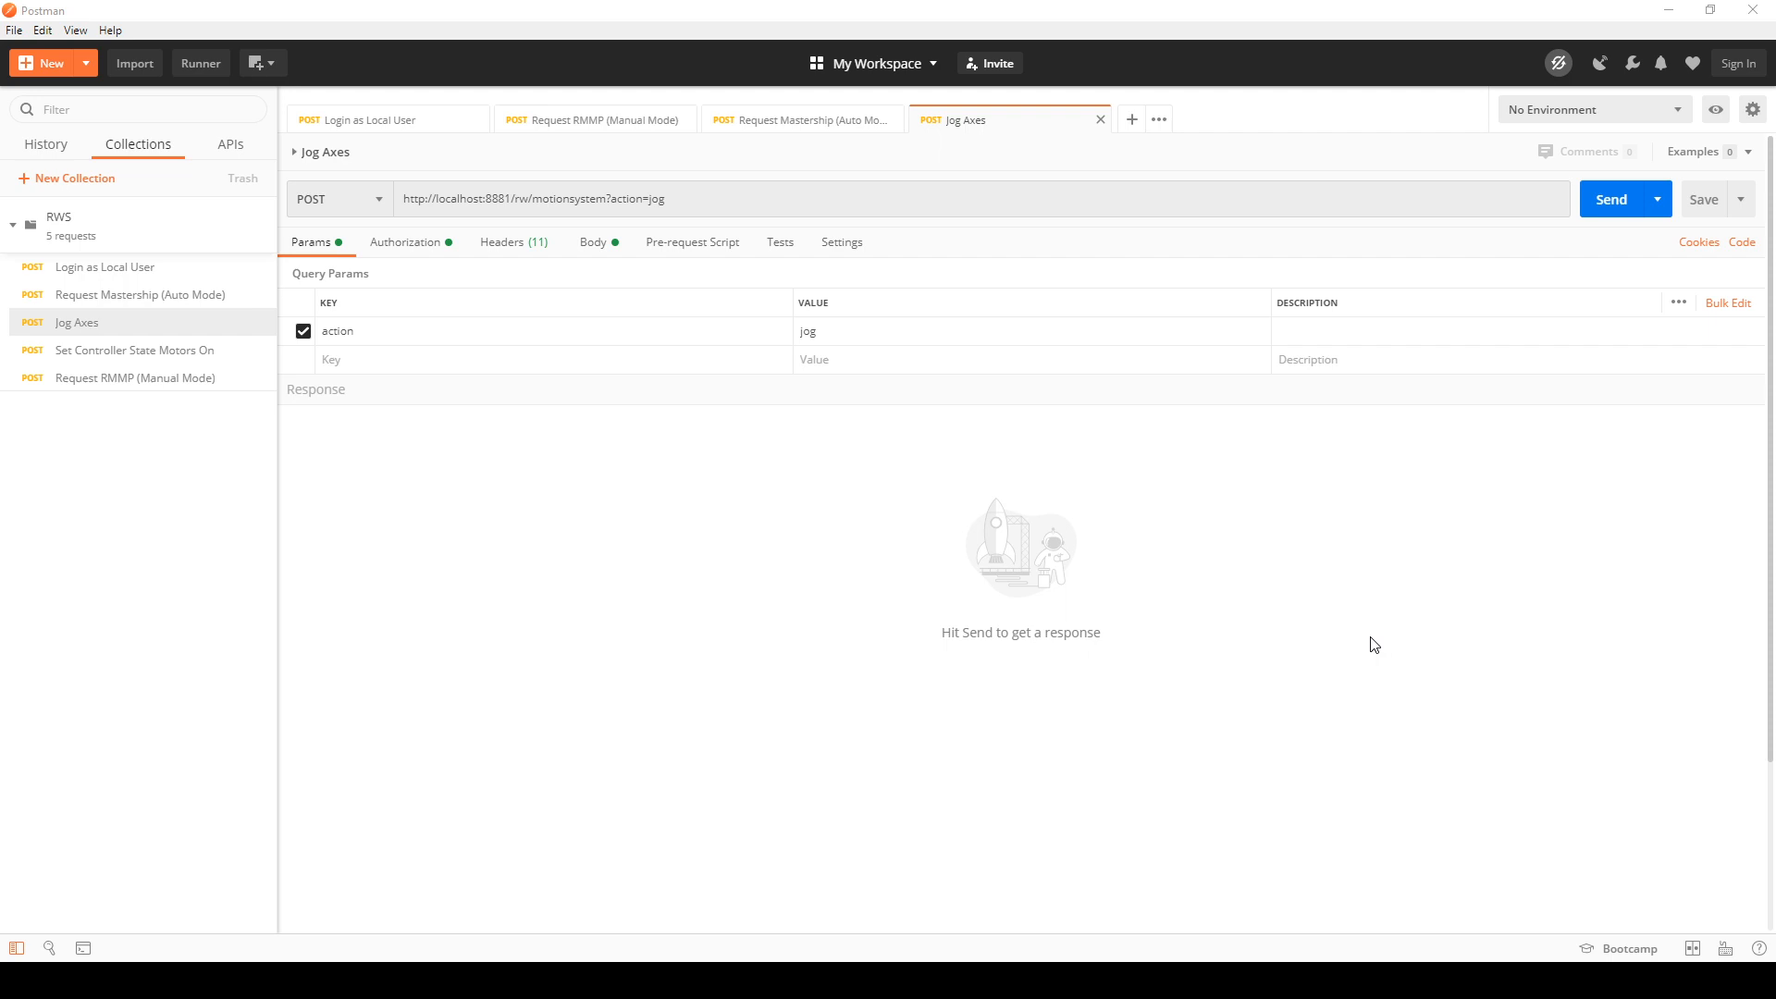